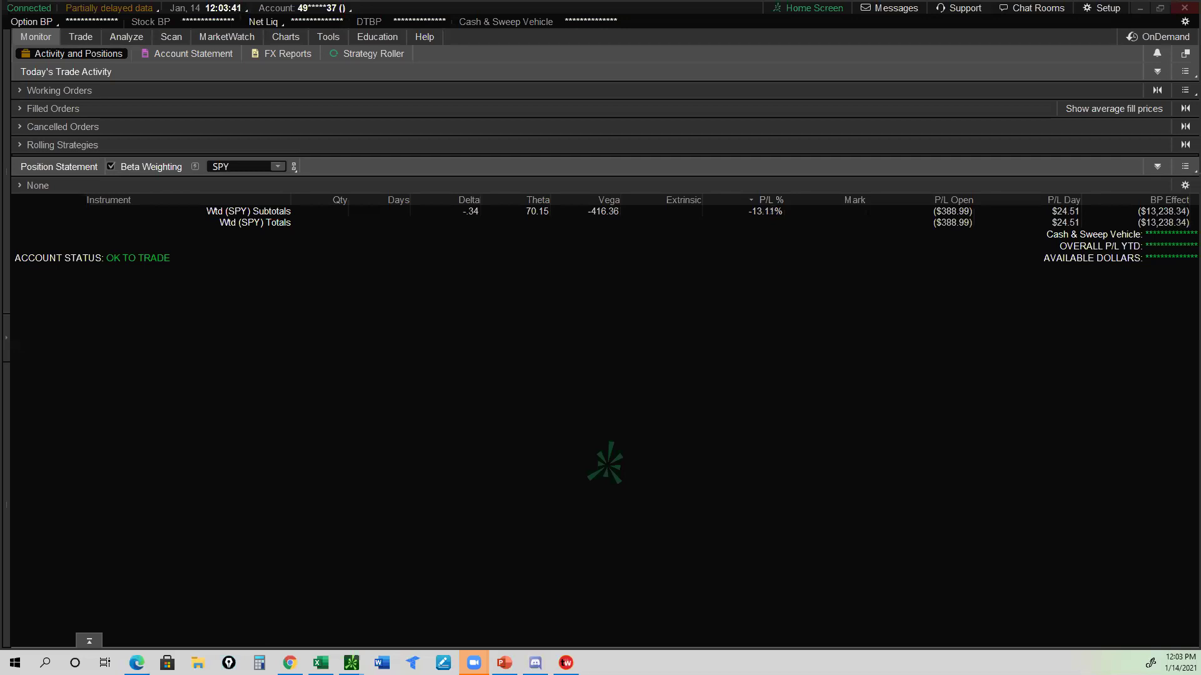
Switch to the SWEET BOBBY spreadsheet in Excel, maximize its window and show the Net Liq sheet
click(1138, 15)
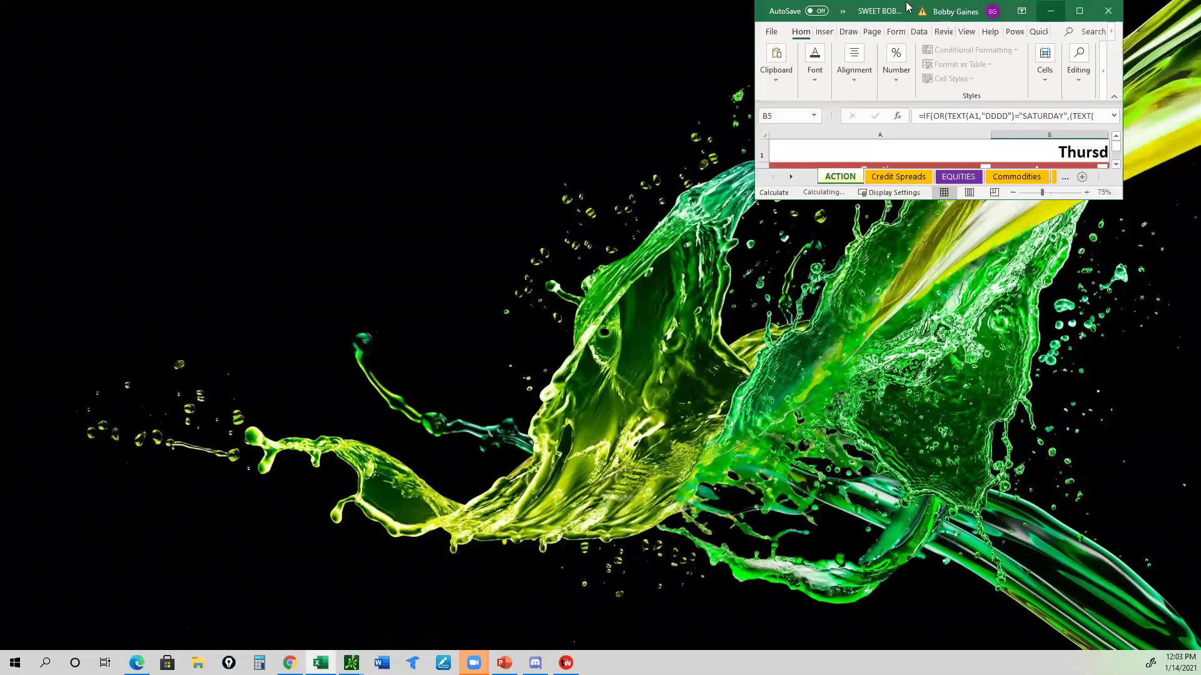
drag(910, 6, 651, 58)
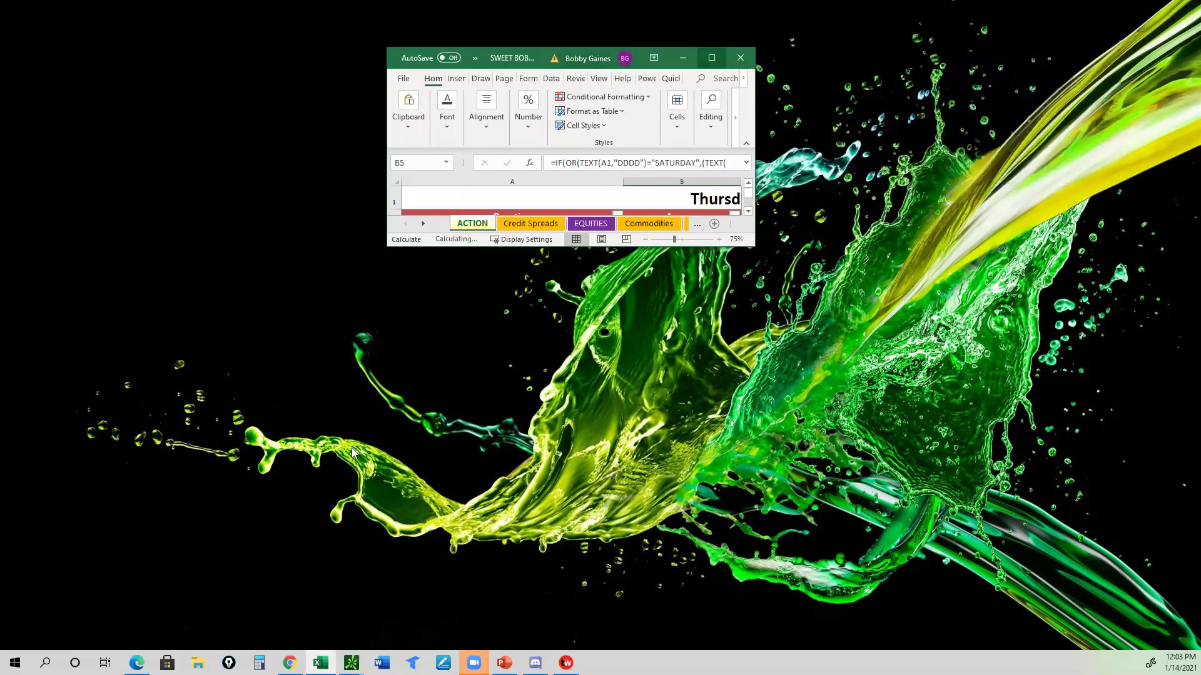
key(super+Up)
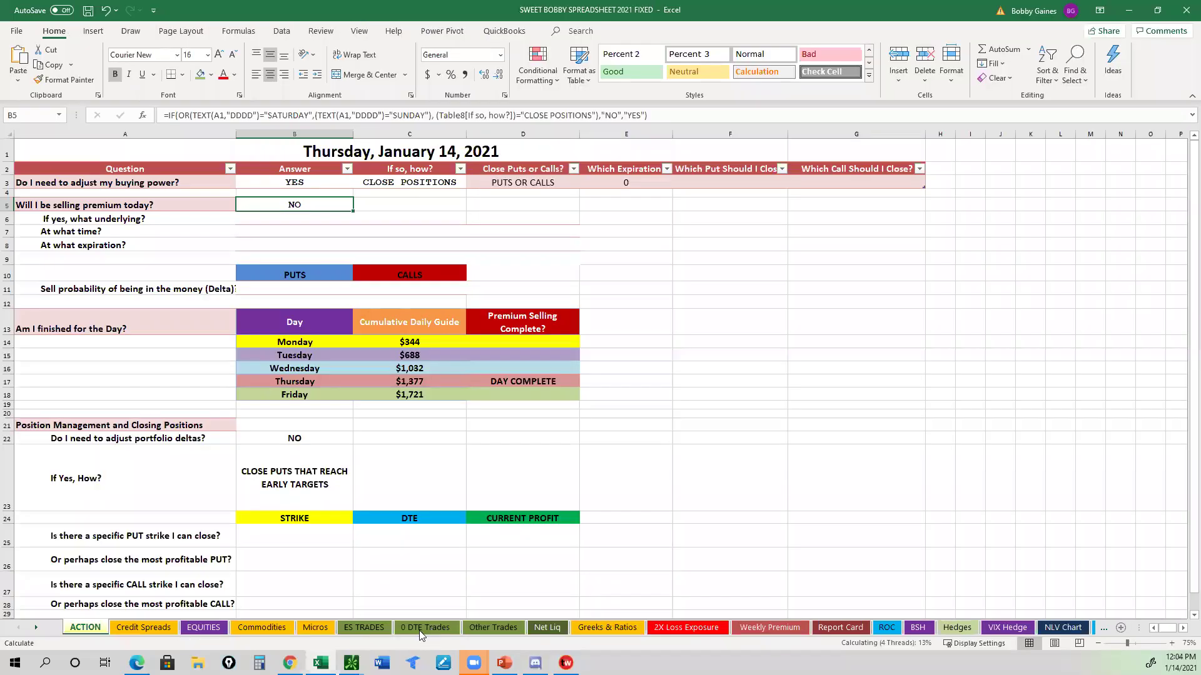
click(547, 627)
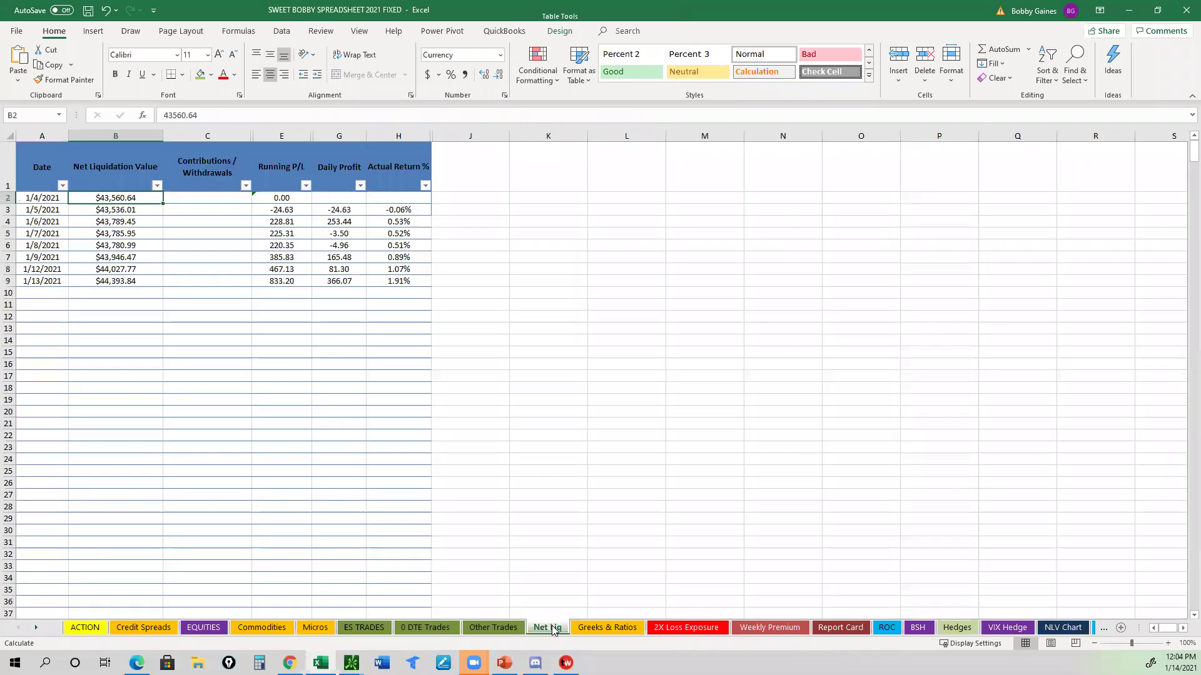
Enter 1/14/21 as the date in cell A10, the first empty row of the Net Liq table
click(36, 293)
key(End)
key(alt)
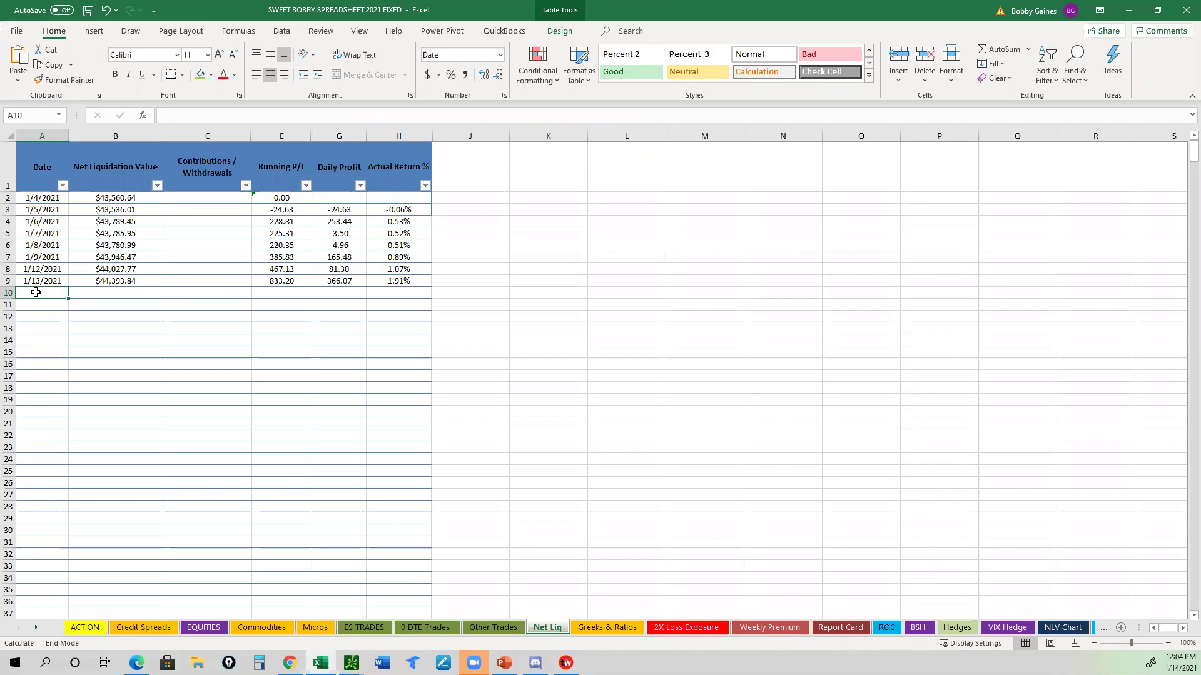
double_click(35, 292)
text(1/14/21)
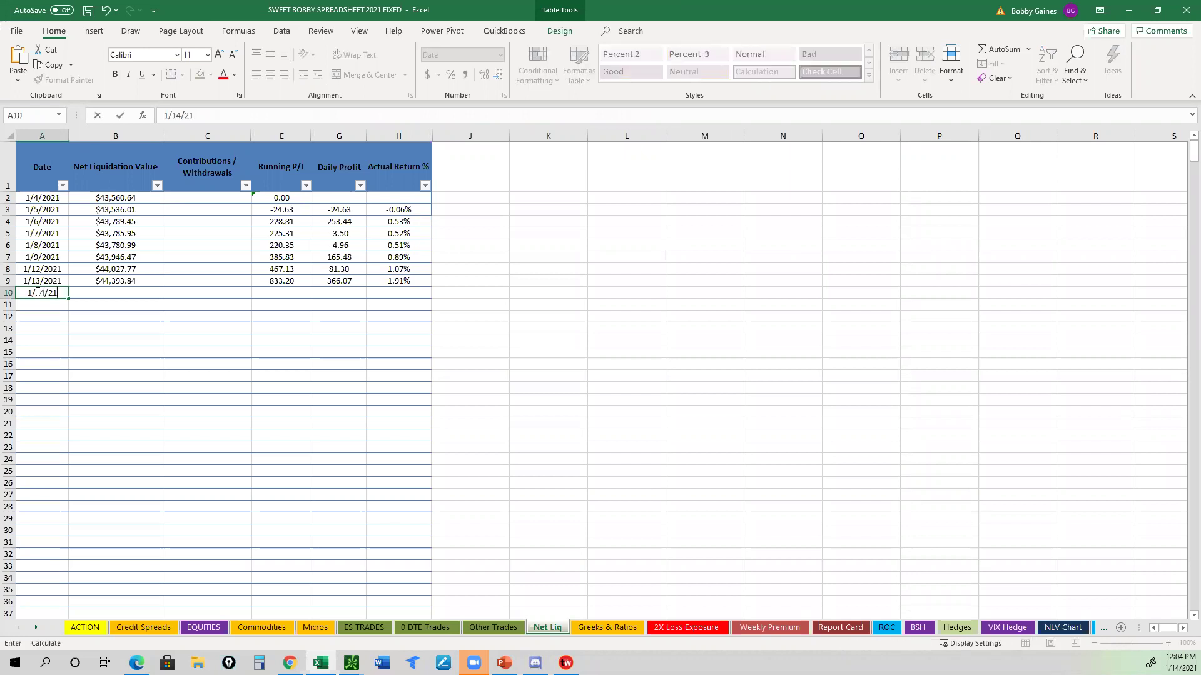
Enter 44418.20 as the net liquidation value for 1/14/2021 and check that row's daily profit and actual return
click(108, 290)
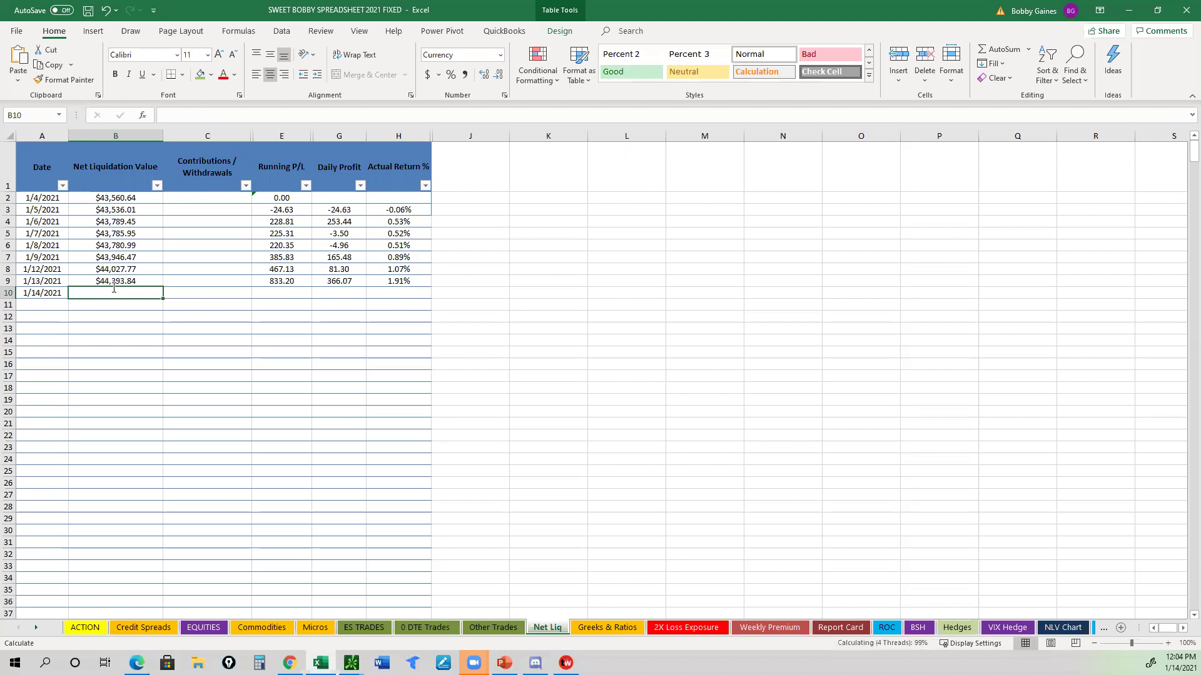
text(44418.20)
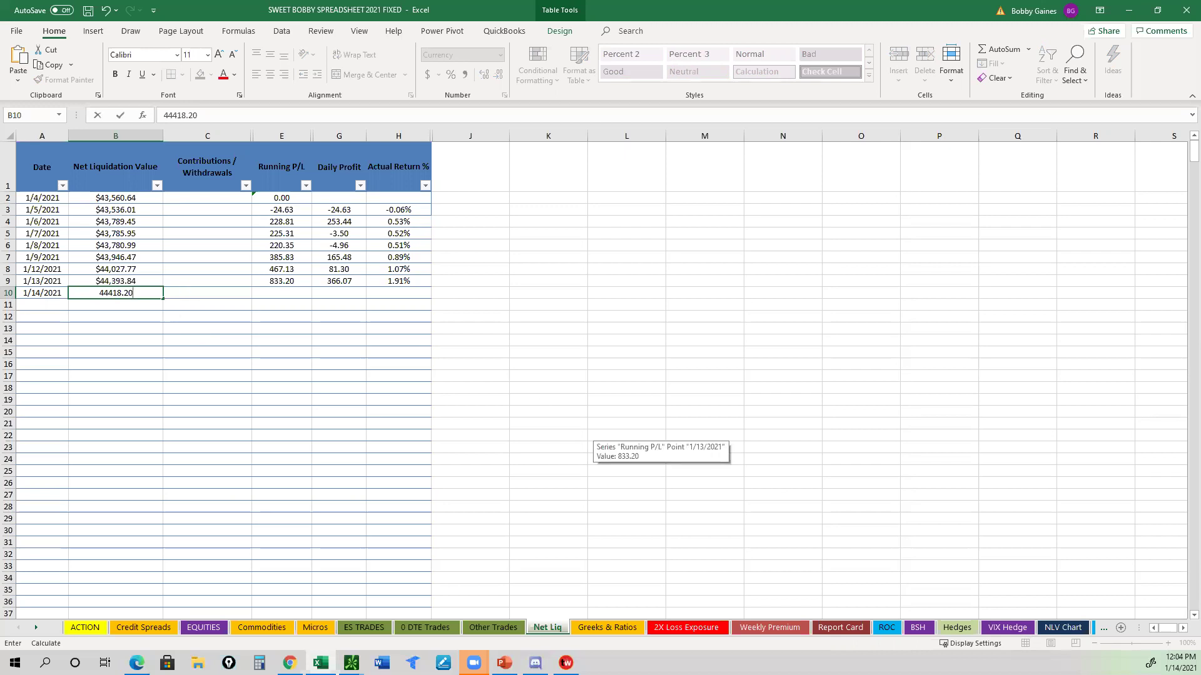
key(Tab)
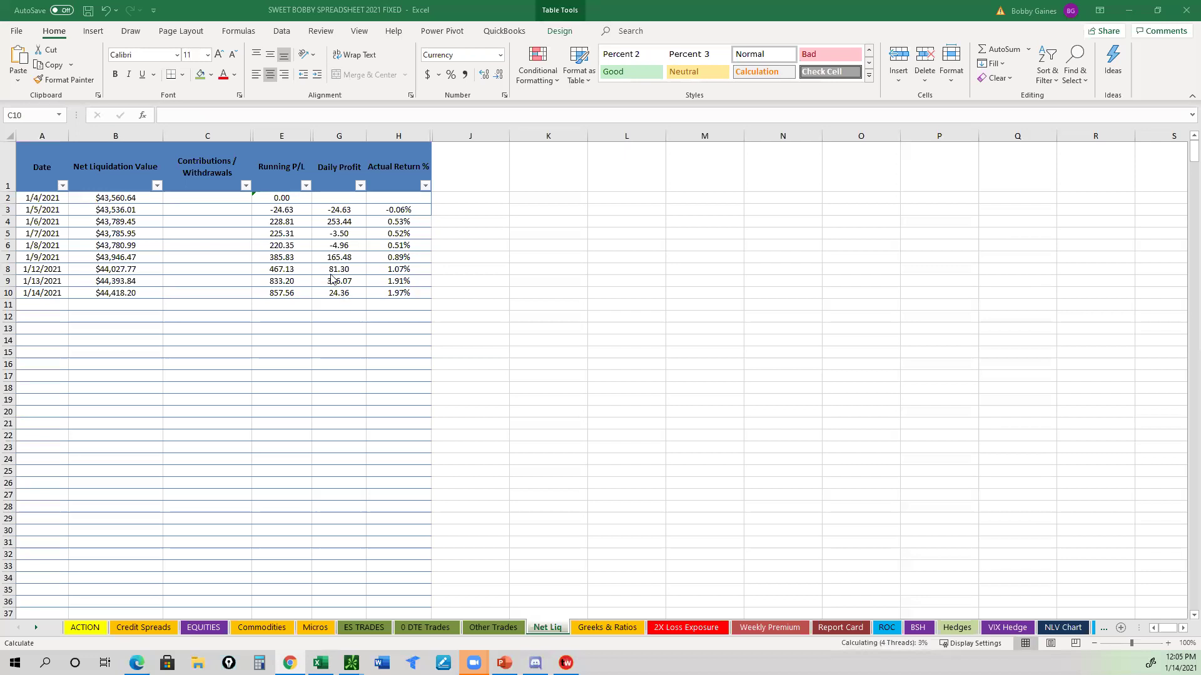
click(341, 295)
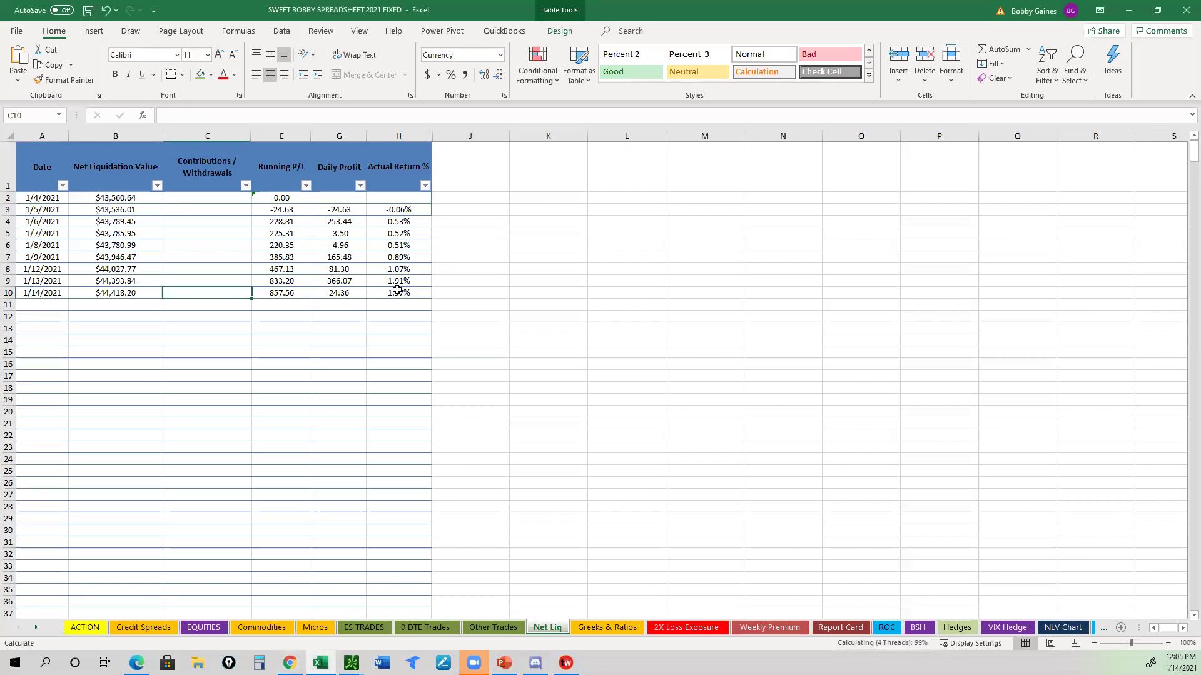
click(409, 299)
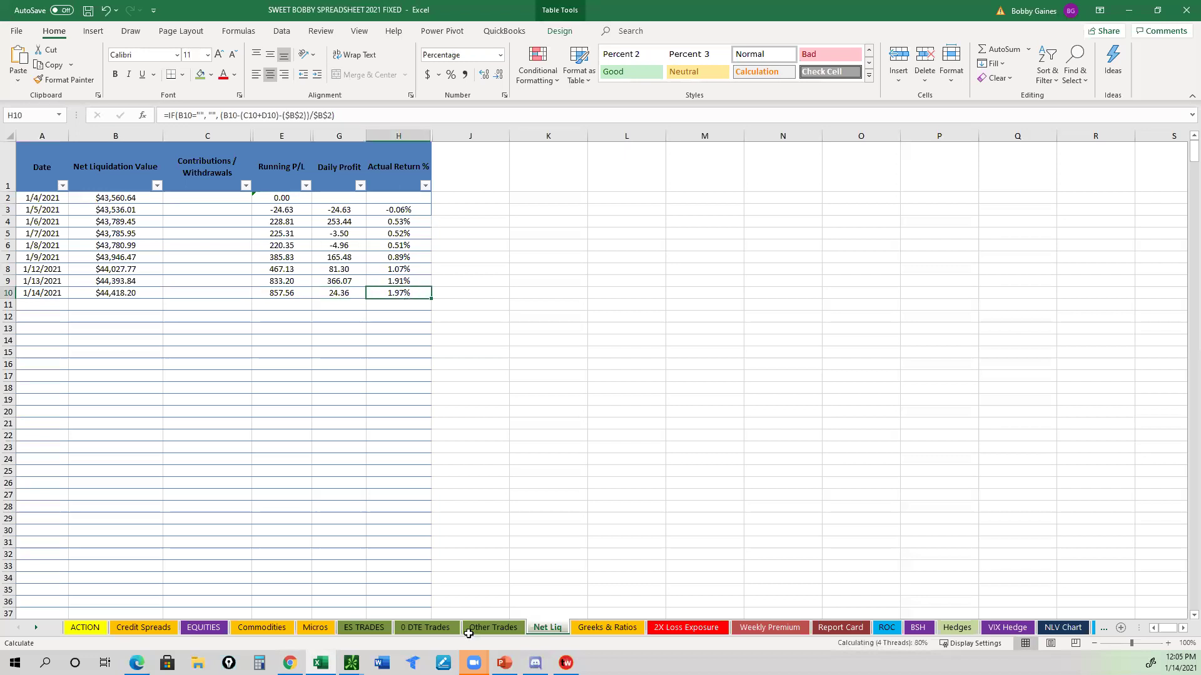
Switch to the main thinkorswim window and compare the position totals without beta weighting and with SPY beta weighting
click(352, 663)
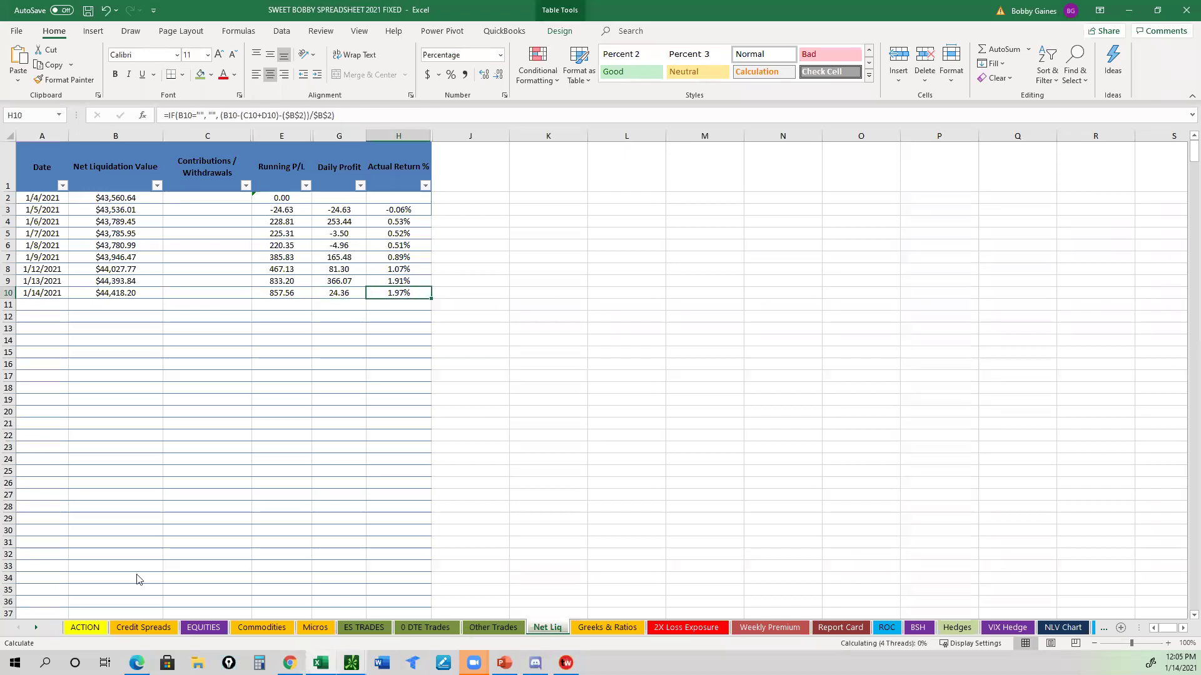
click(148, 619)
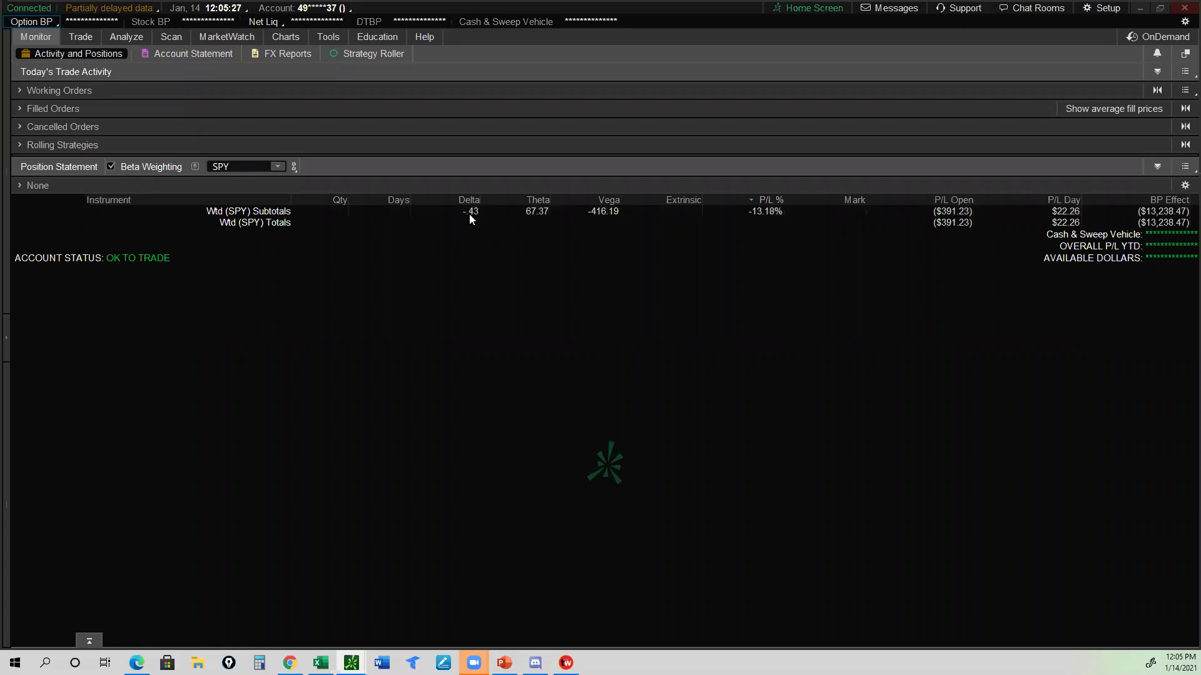
click(110, 167)
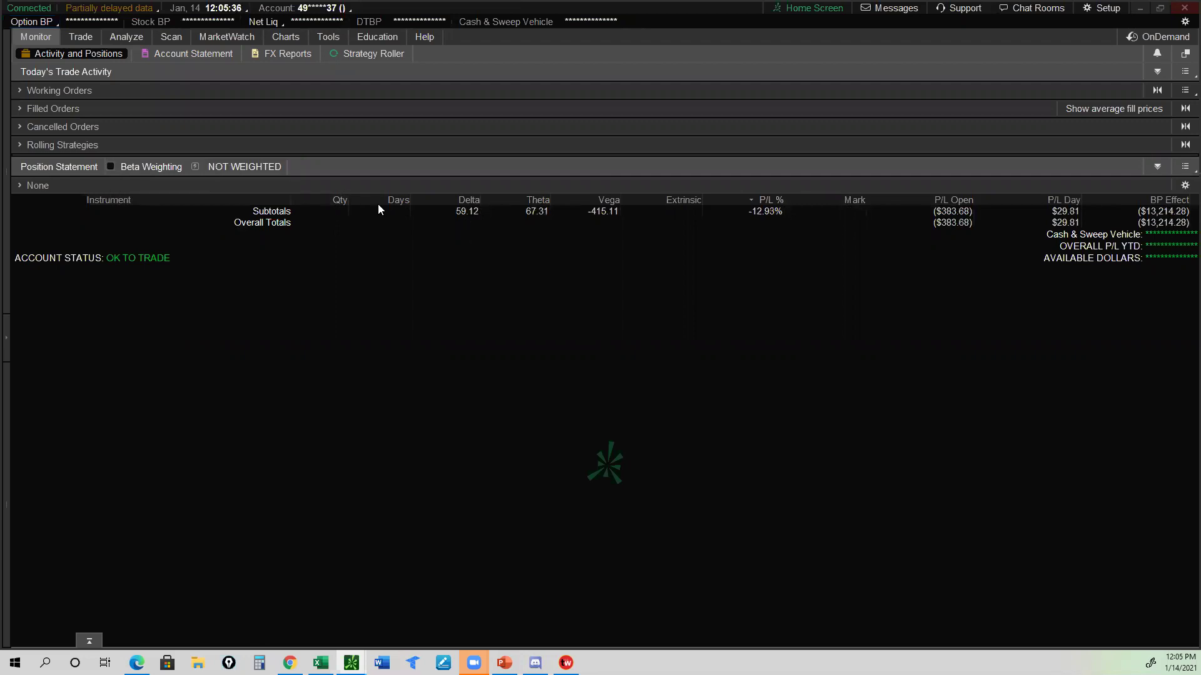
click(111, 166)
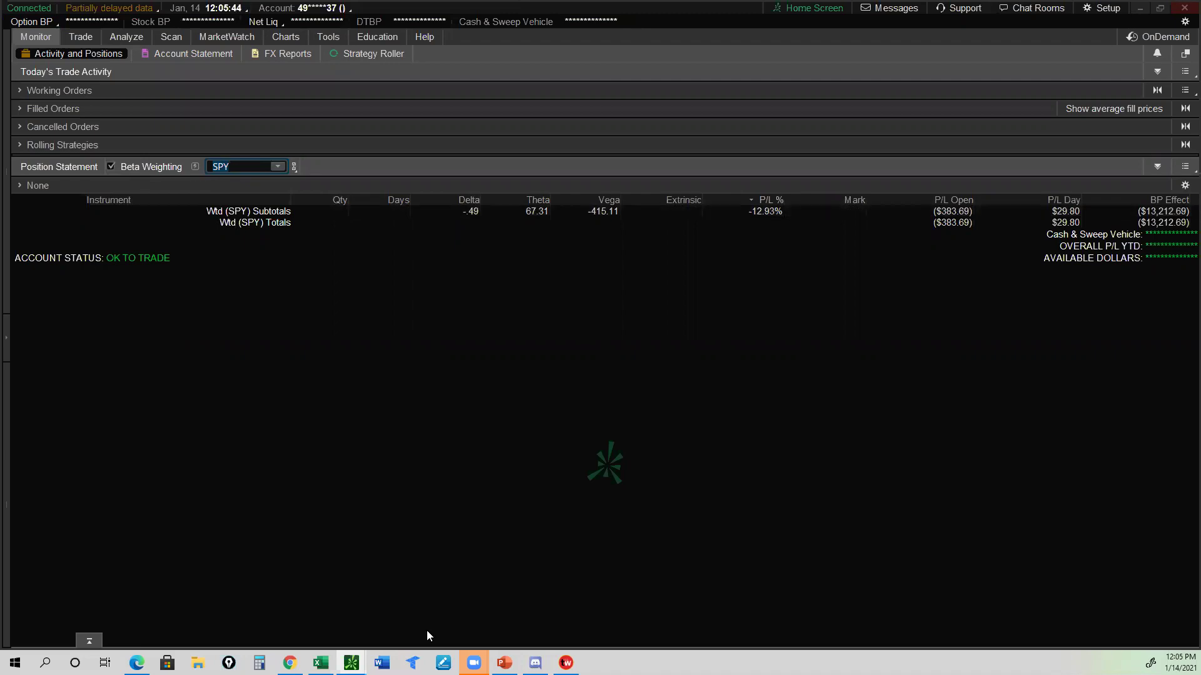
Return to Excel and enter -.49 as the 1/14/2021 weighted delta in cell B10 of the Greeks & Ratios sheet
key(alt+Tab)
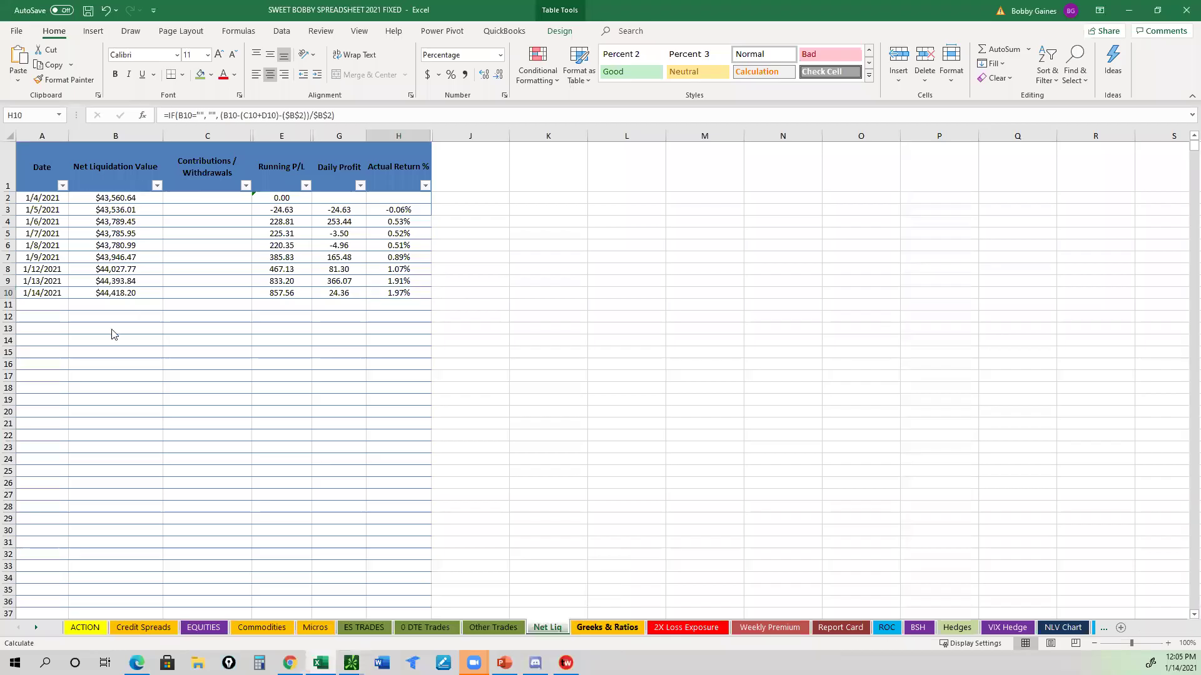
key(ctrl+Page_Down)
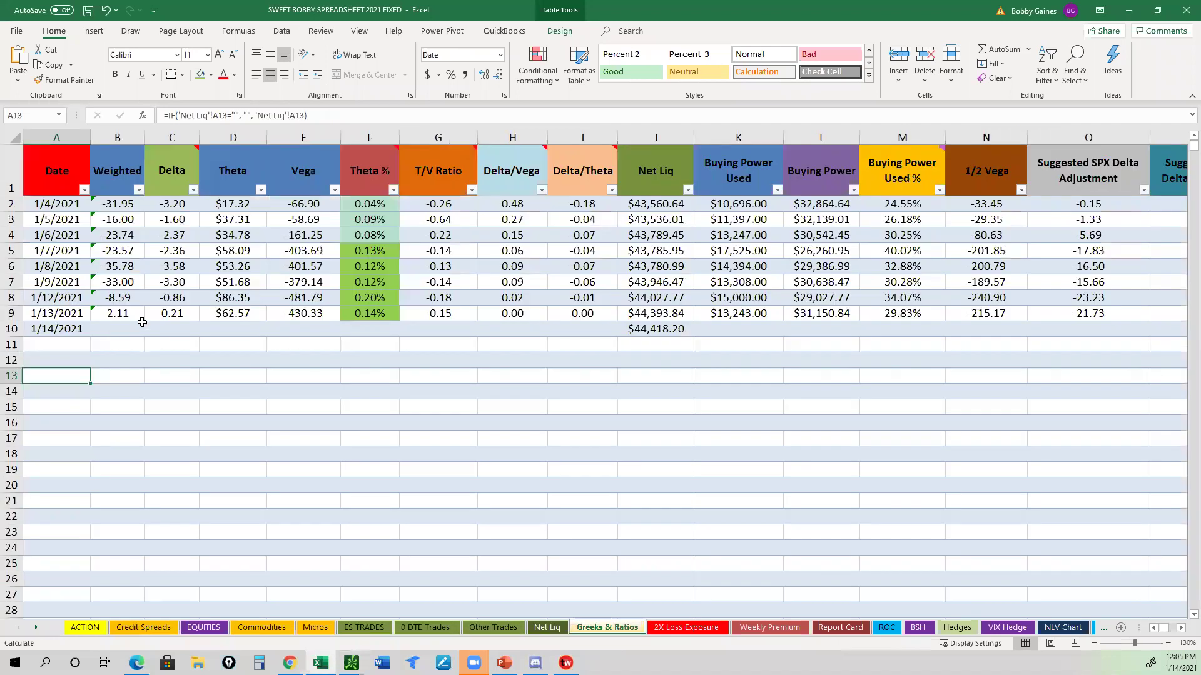
click(142, 325)
text(-.49)
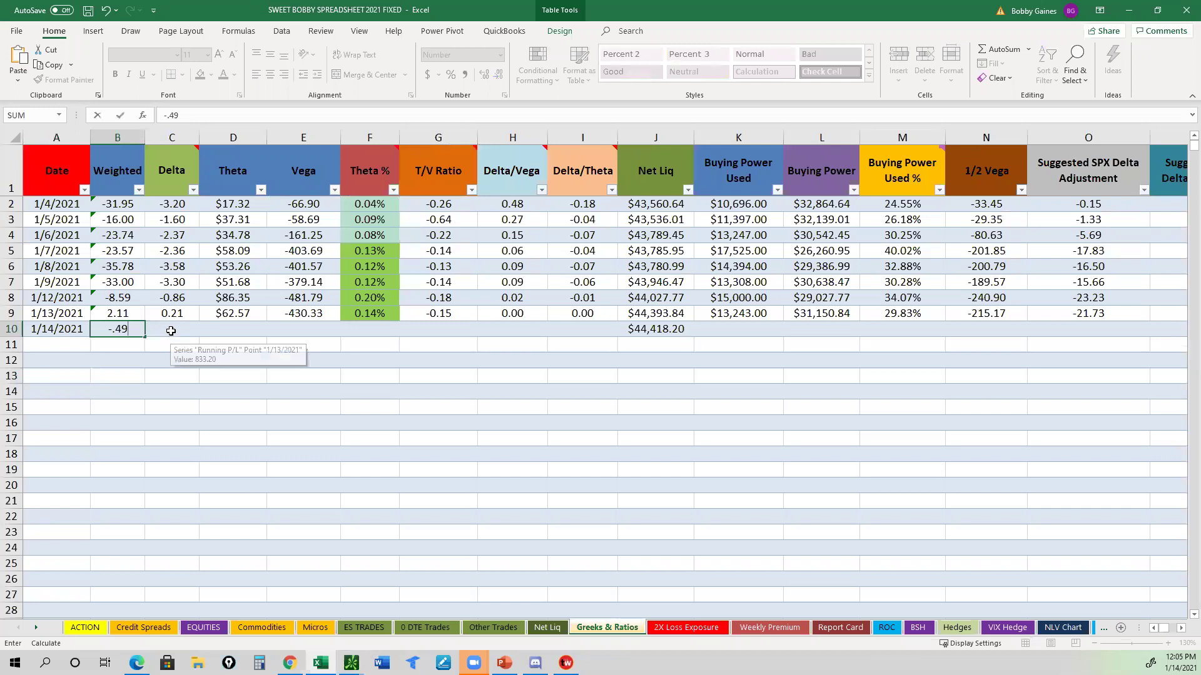
click(171, 331)
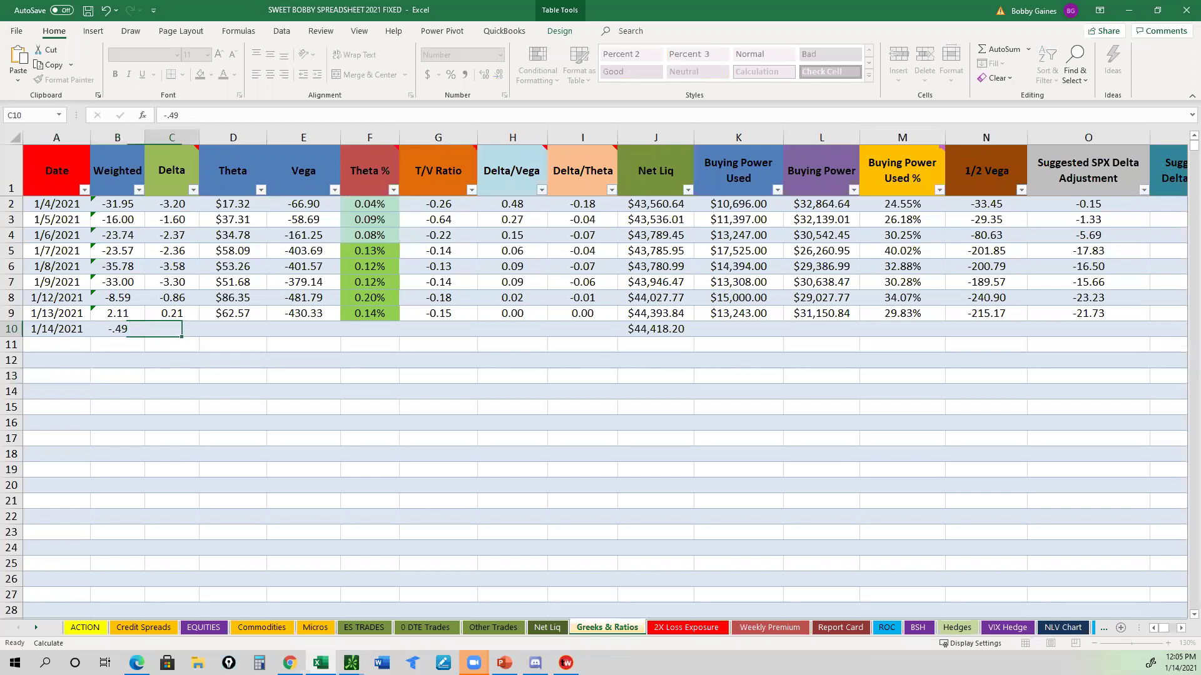
Look up the portfolio theta in thinkorswim and enter 67.49 in the Theta column for 1/14/2021 in Excel
mouse_move(536, 662)
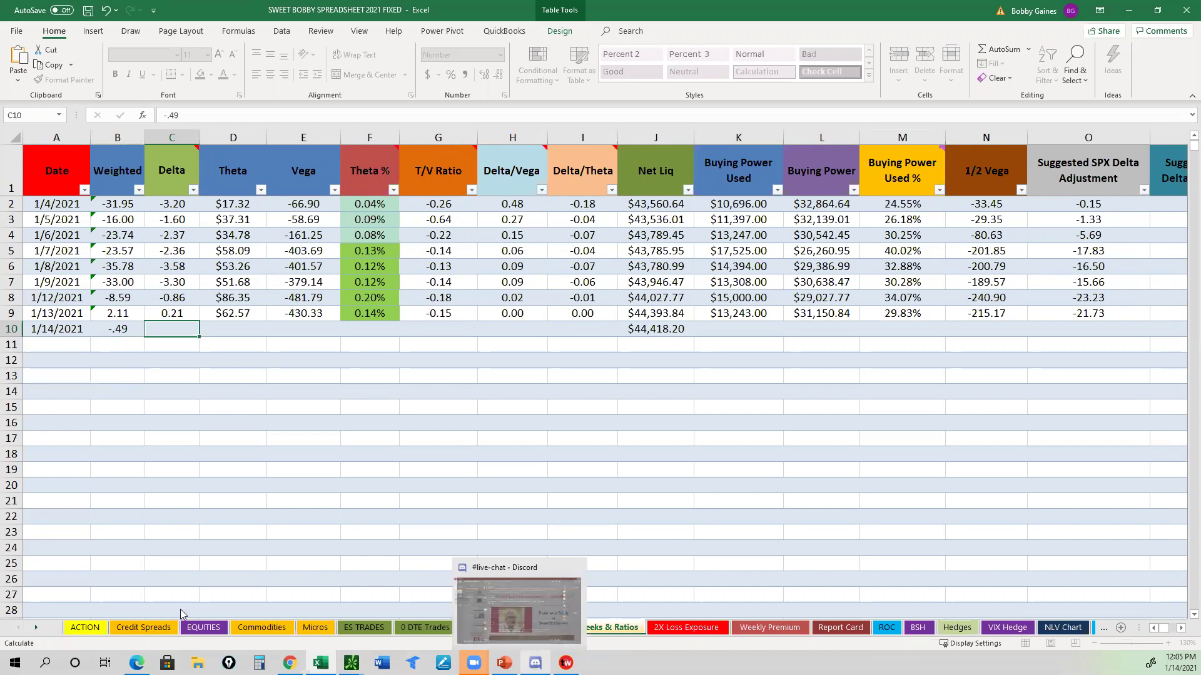
key(alt+Tab)
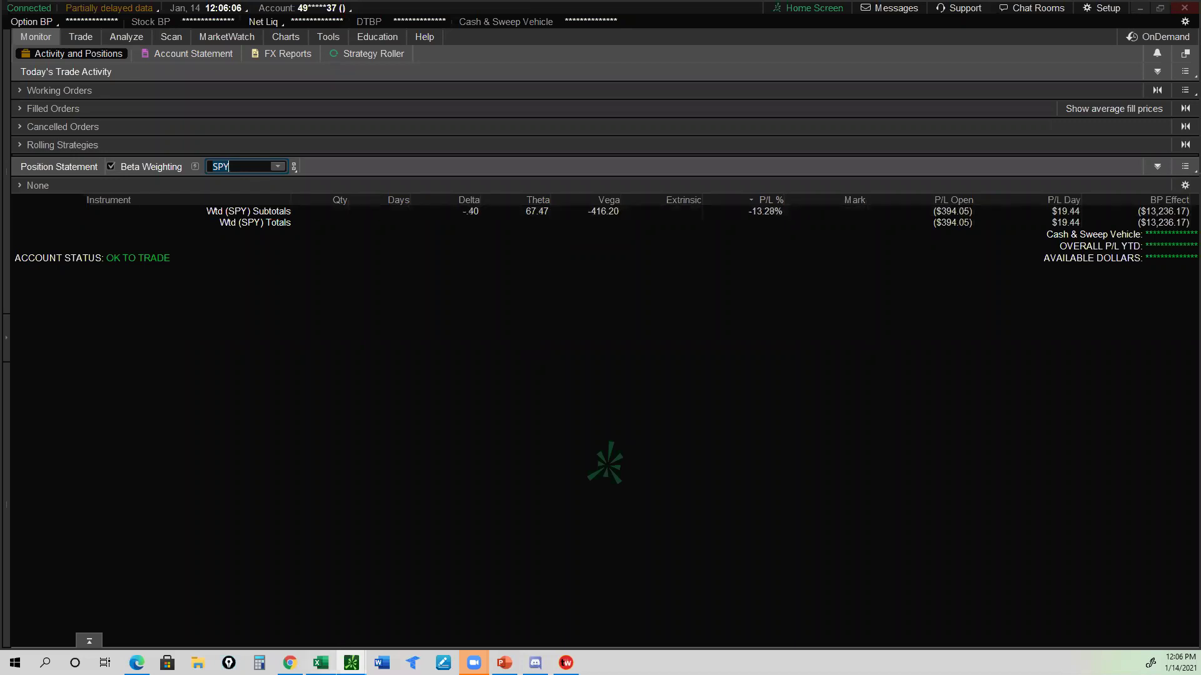
key(alt+Tab)
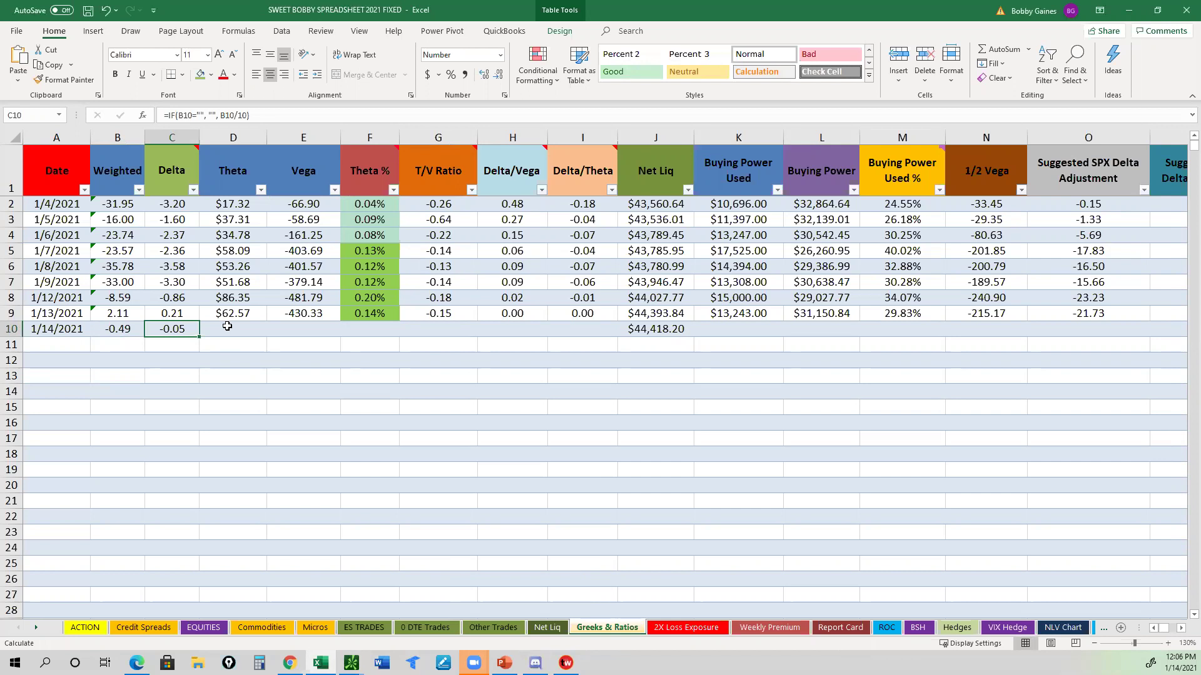
click(227, 326)
text(67.49)
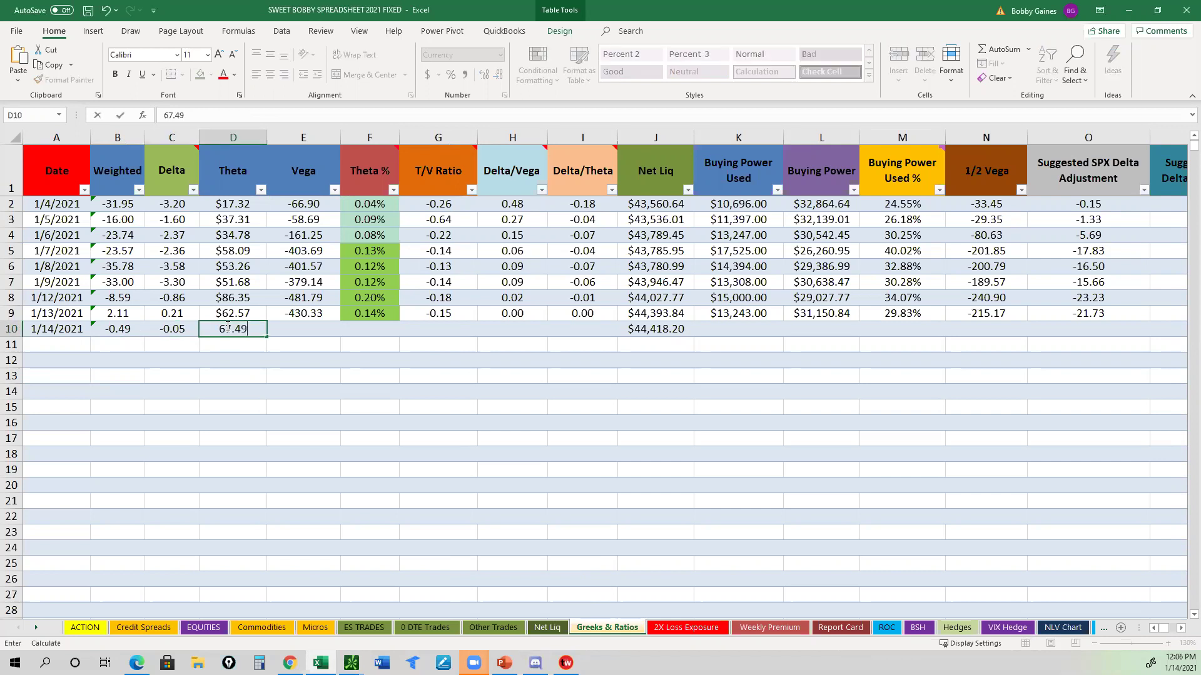
click(296, 332)
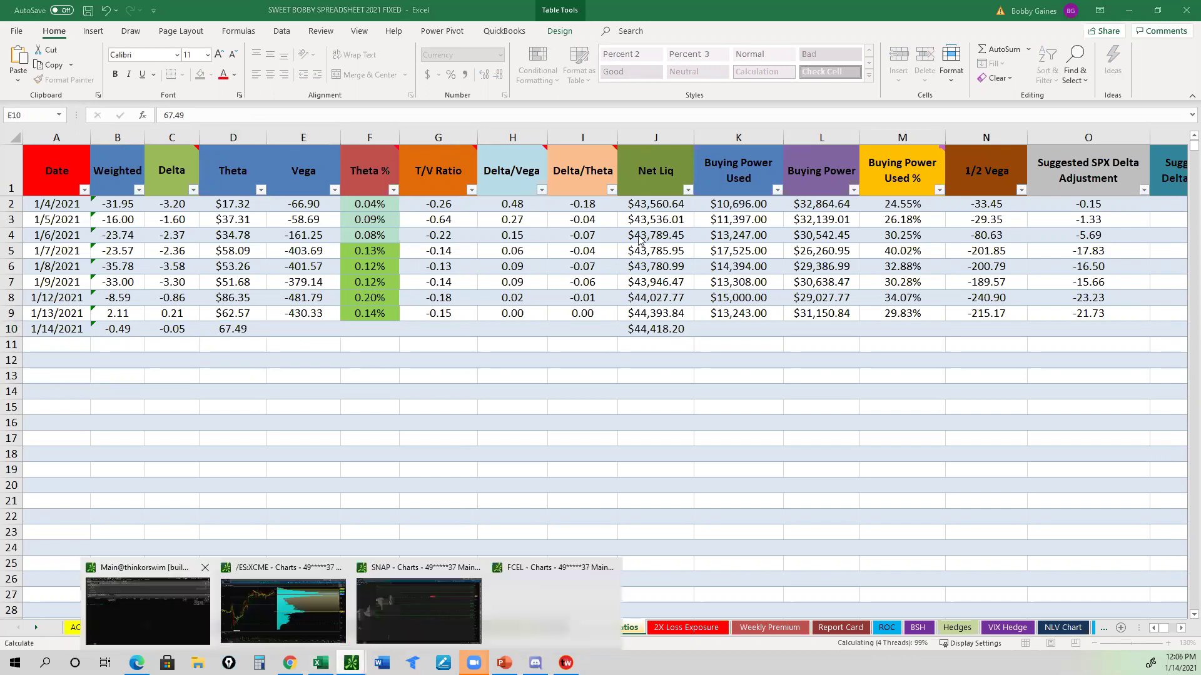
Look up the portfolio vega in thinkorswim and enter -415.07 in the Vega column for 1/14/2021 in Excel
key(alt+Tab)
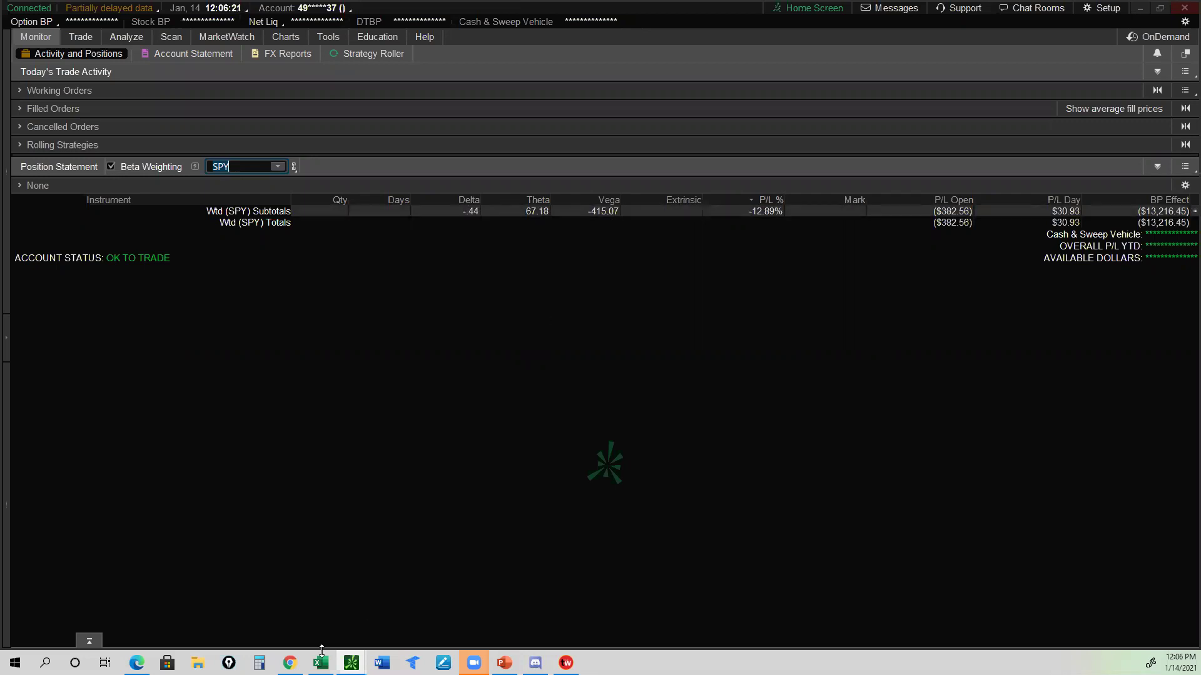
mouse_move(320, 663)
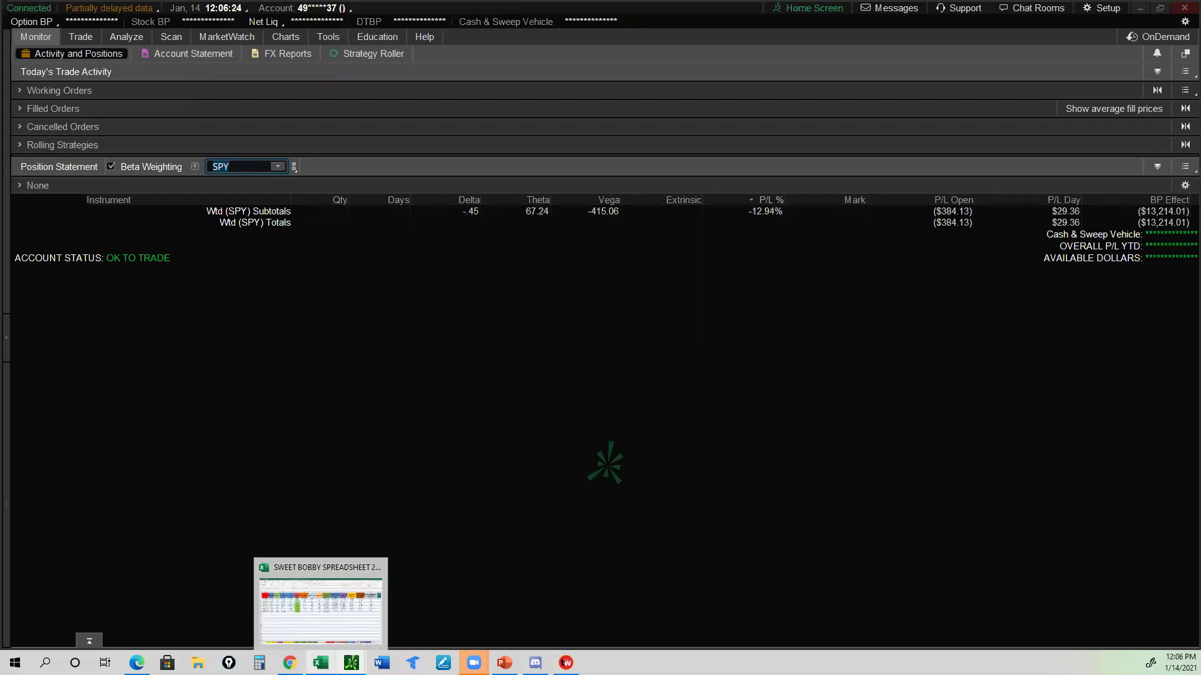
click(318, 563)
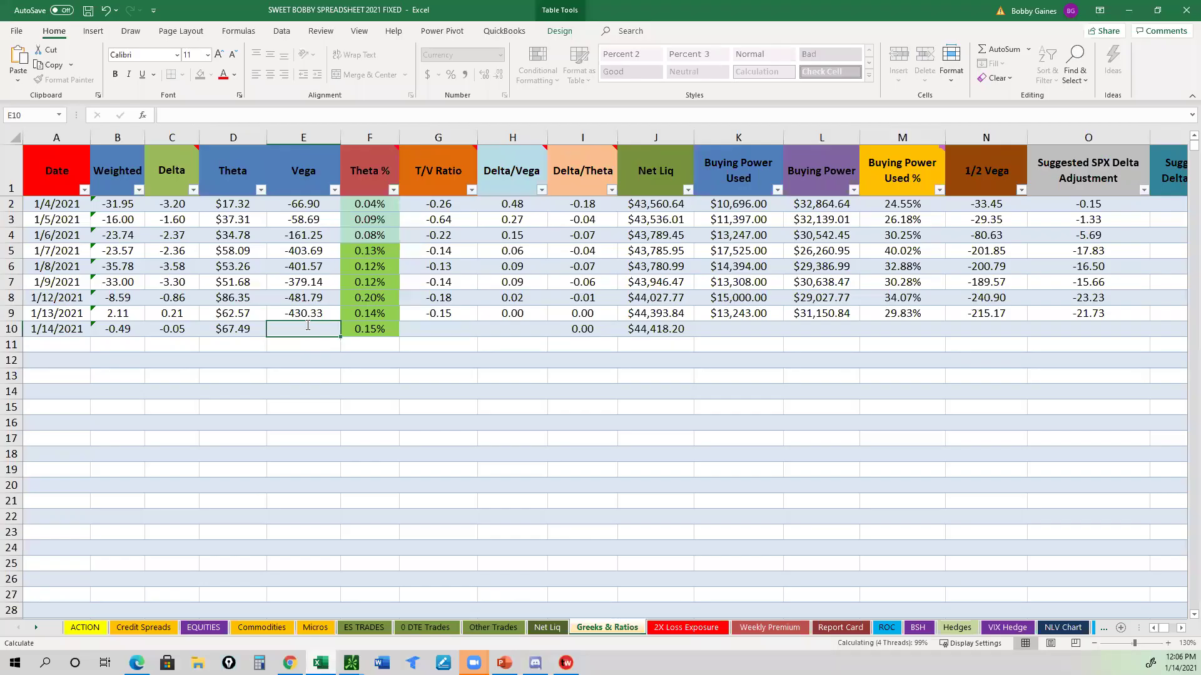
text(-415.07)
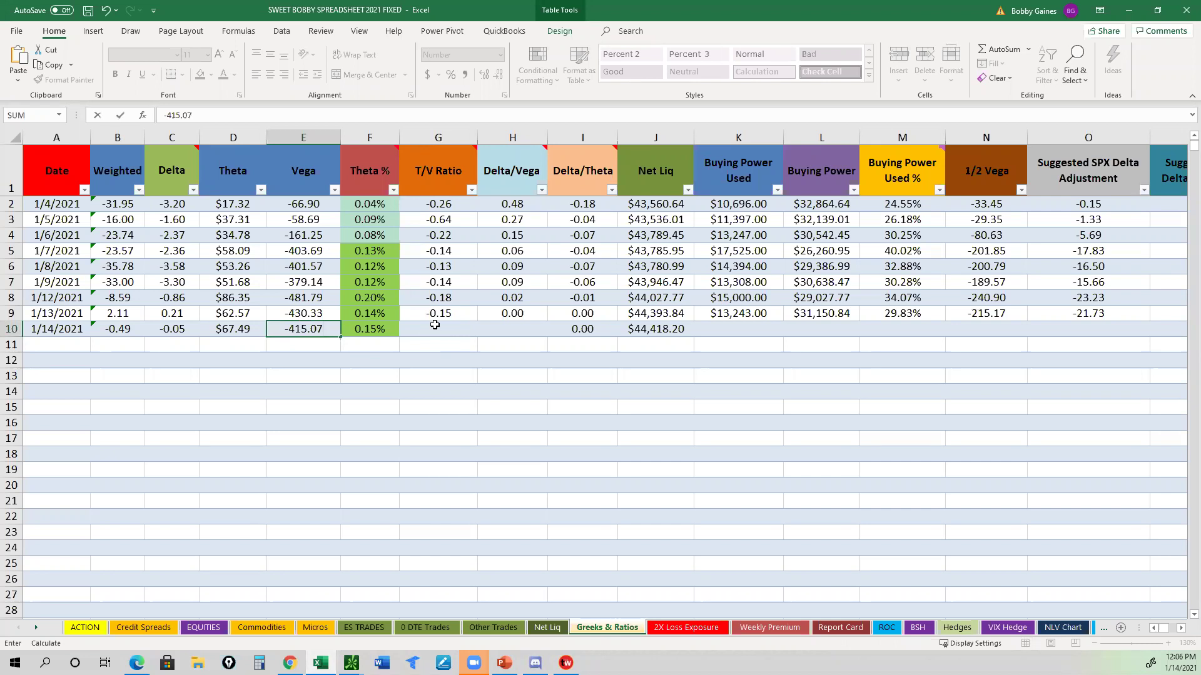
click(435, 325)
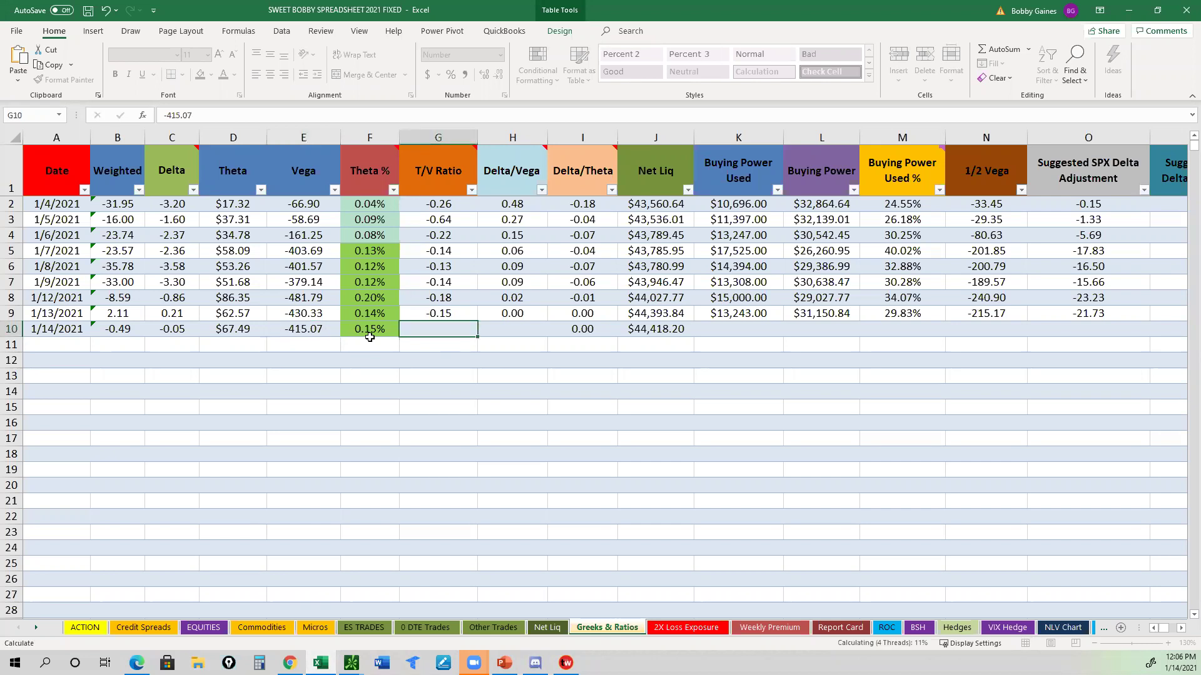
Look up the buying power effect in thinkorswim and enter 13225 as the Buying Power Used for 1/14/2021 in Excel
click(366, 326)
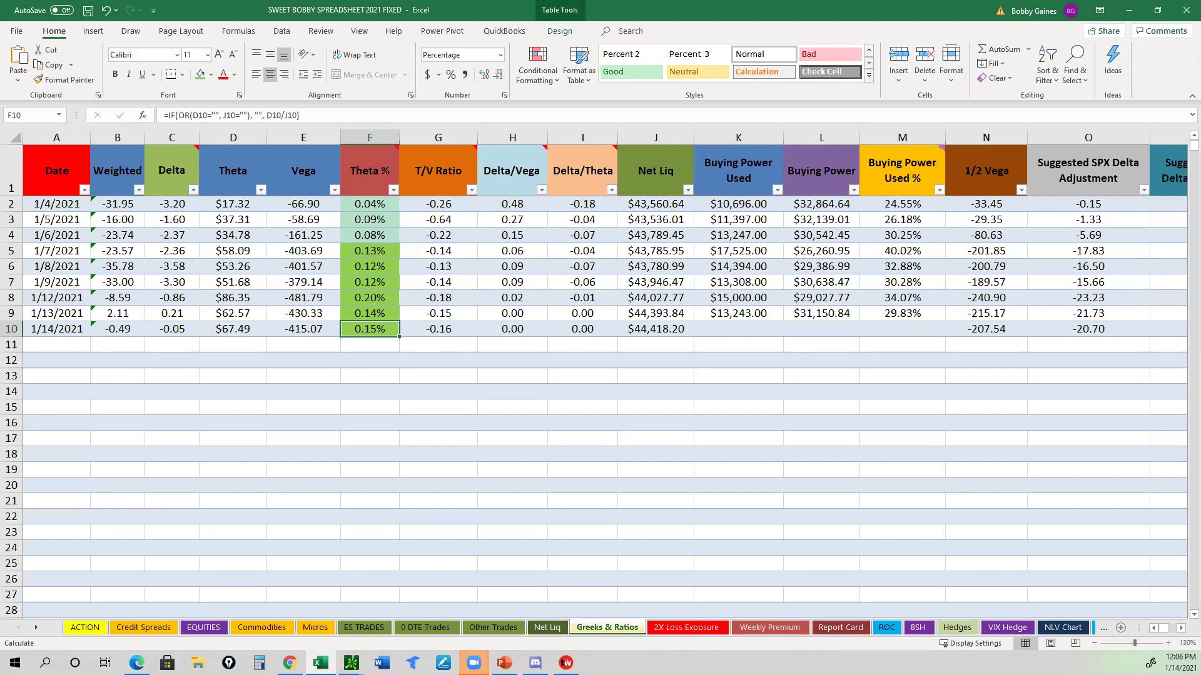
key(Right)
key(Right)
key(Right)
key(Right)
key(Right)
mouse_move(351, 661)
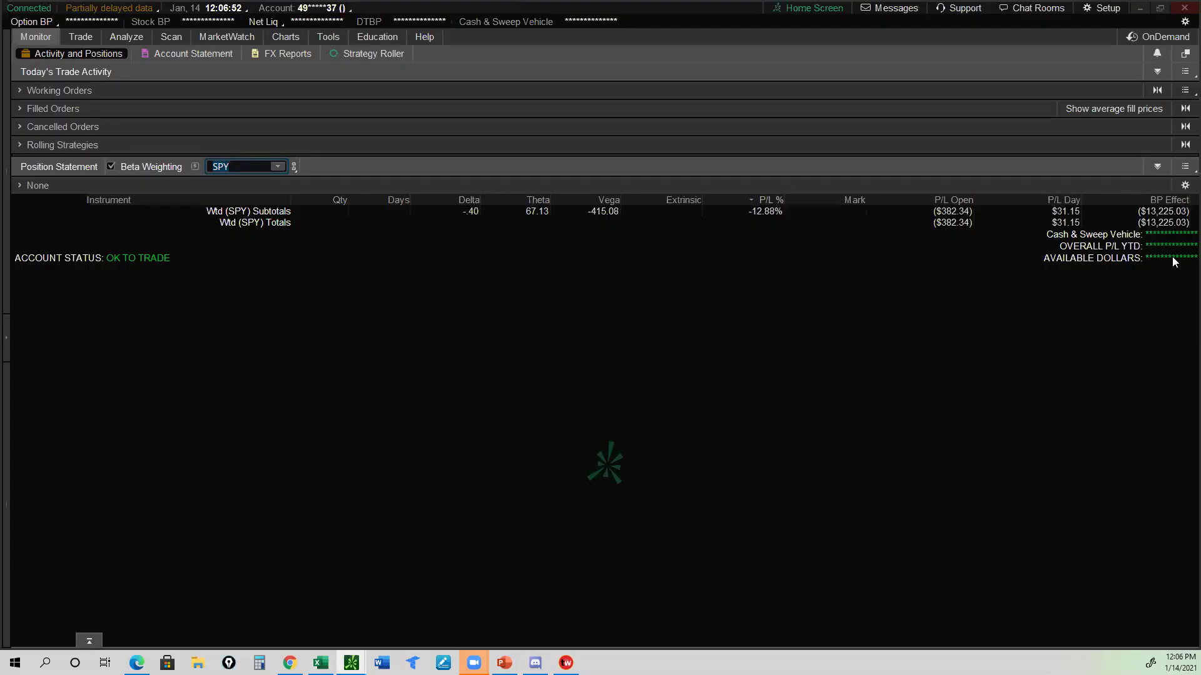
click(155, 605)
key(alt+Tab)
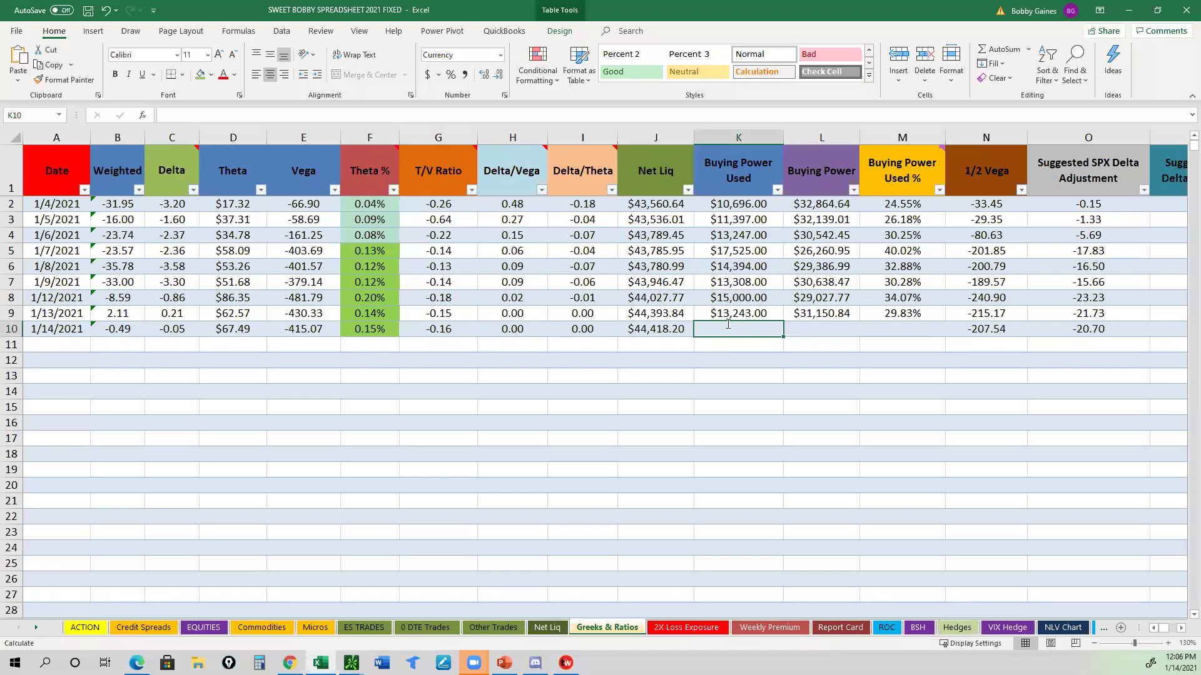
text(13225)
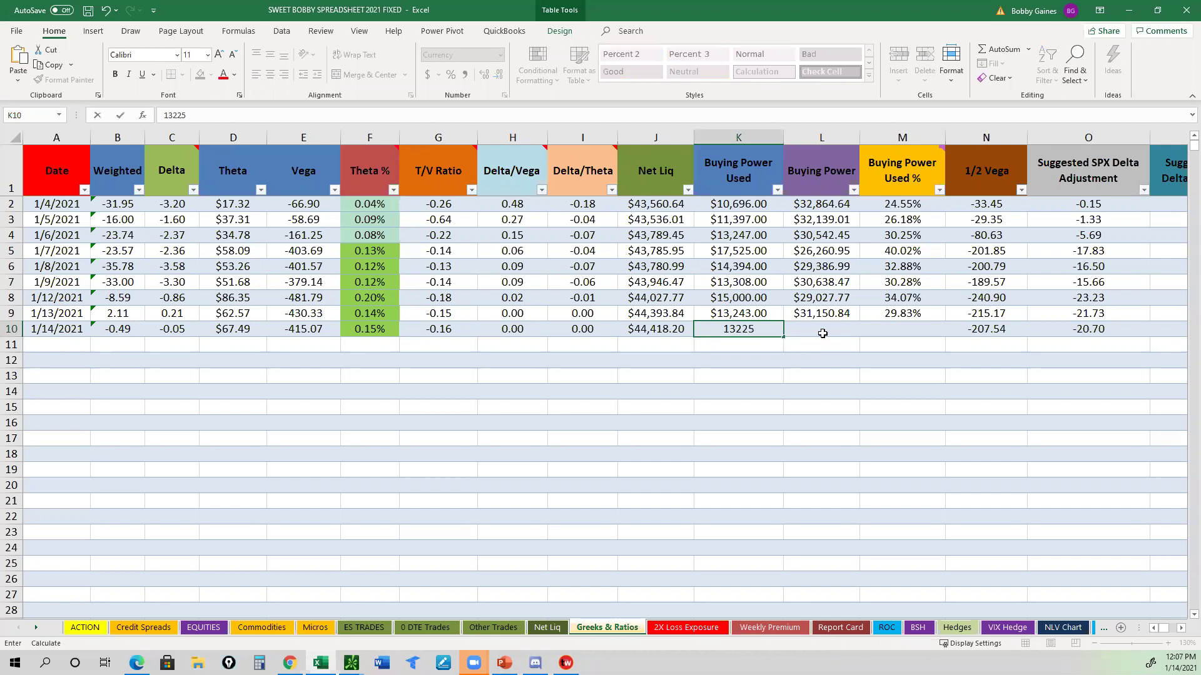
key(Tab)
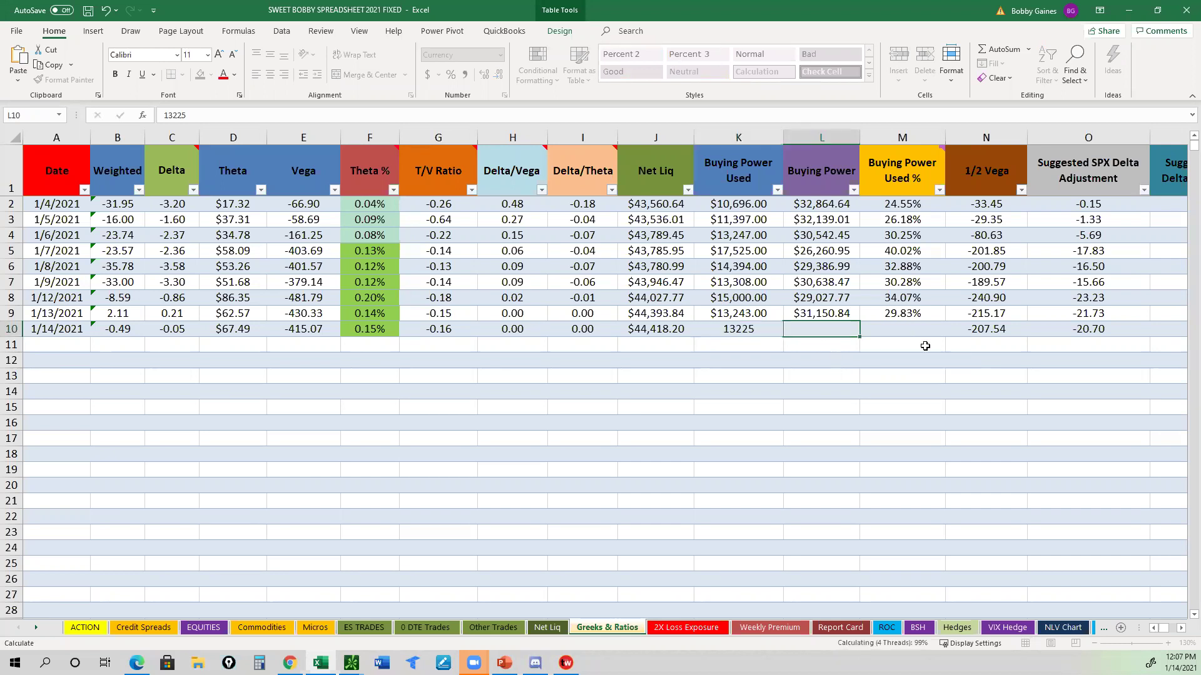
key(Tab)
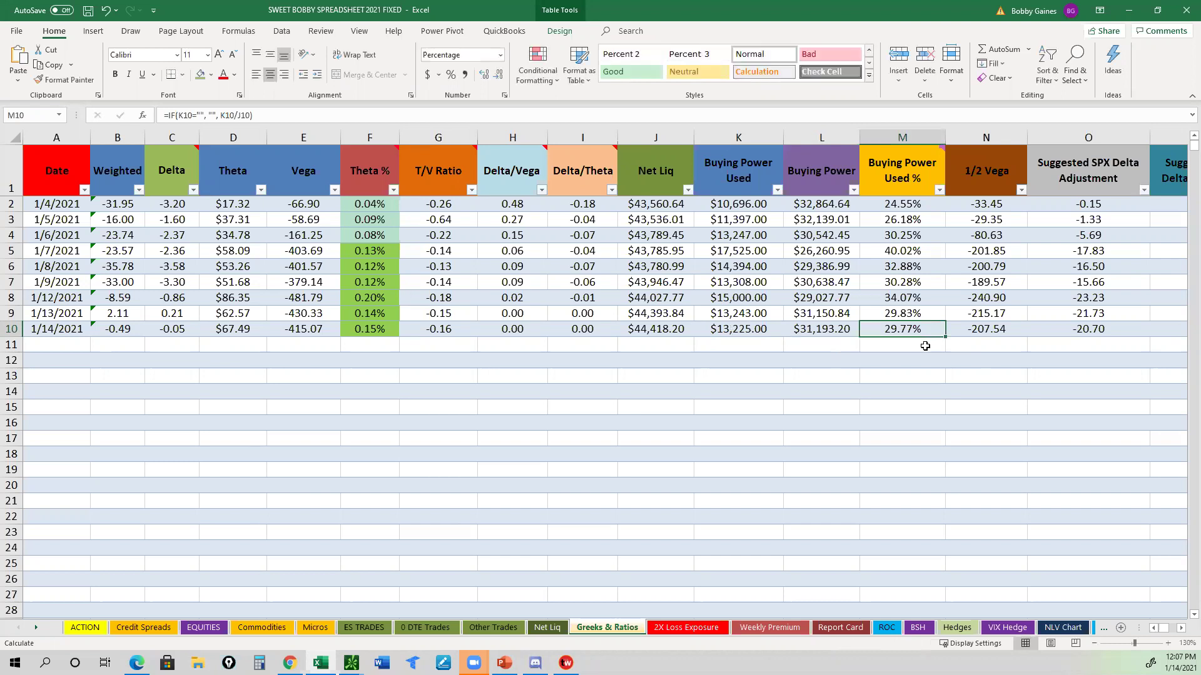
Check the Buying Power Used % for 1/14/2021 on the Greeks & Ratios sheet
click(928, 166)
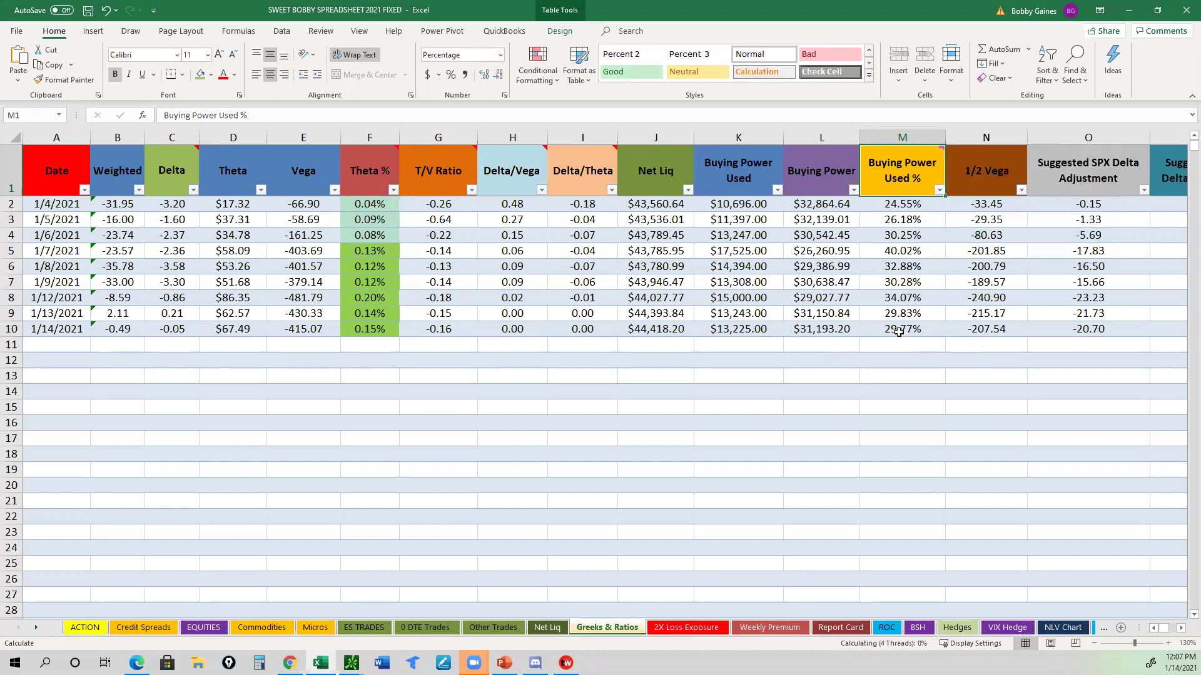
click(898, 332)
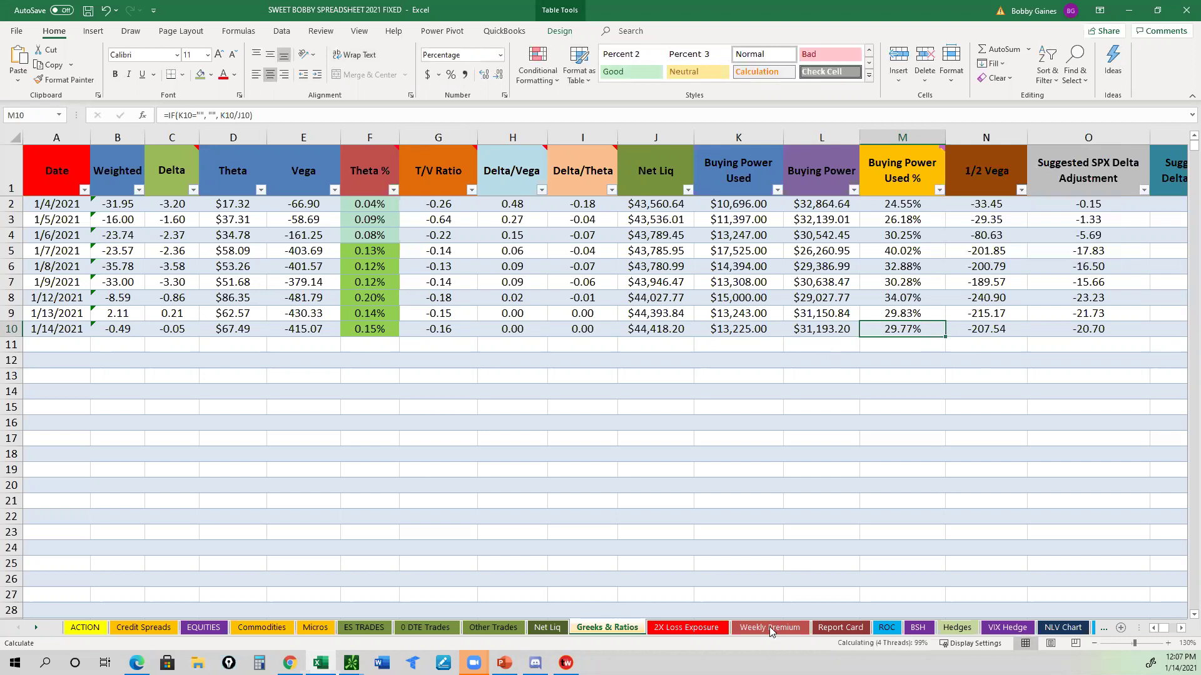
Review Thursday's premium selling status and the 01/11/2021 week's target percentage, total premium sold and premium remaining on the Weekly Premium sheet
click(771, 628)
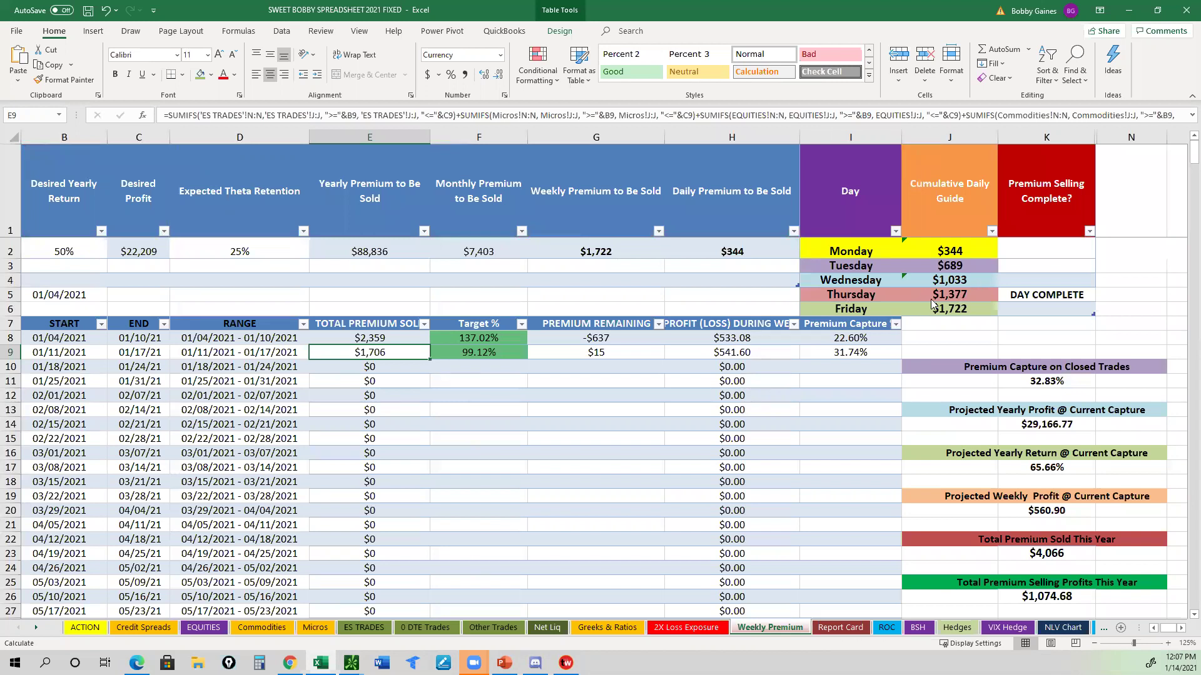
mouse_move(938, 295)
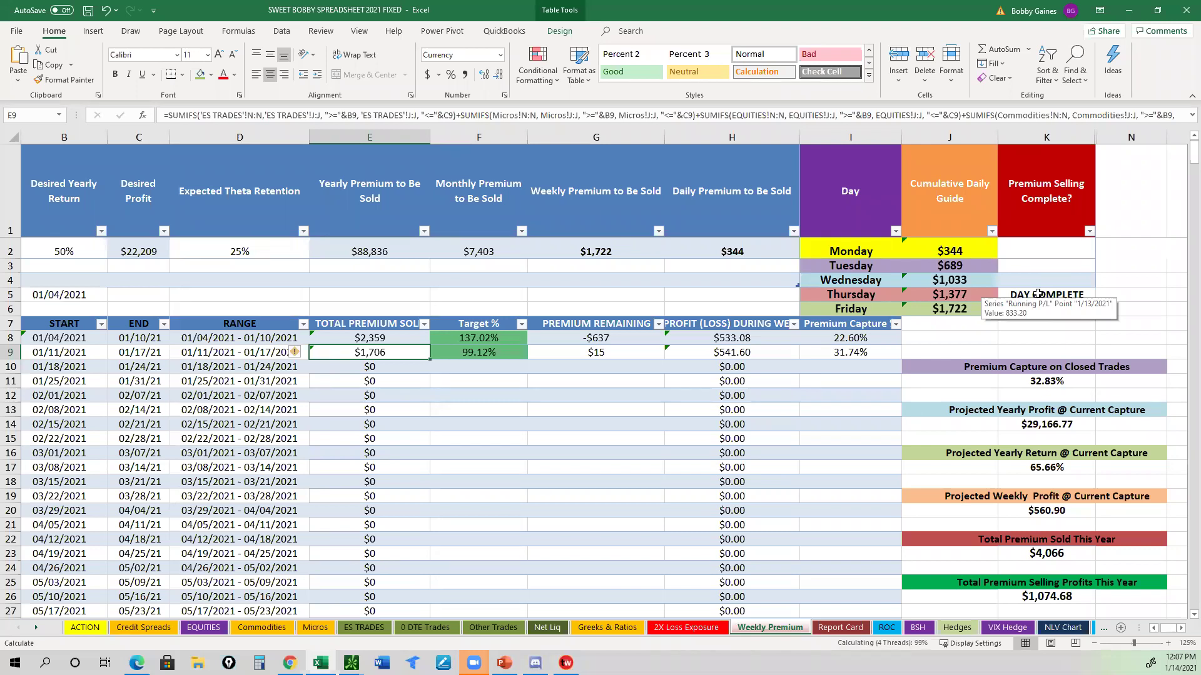
click(1038, 294)
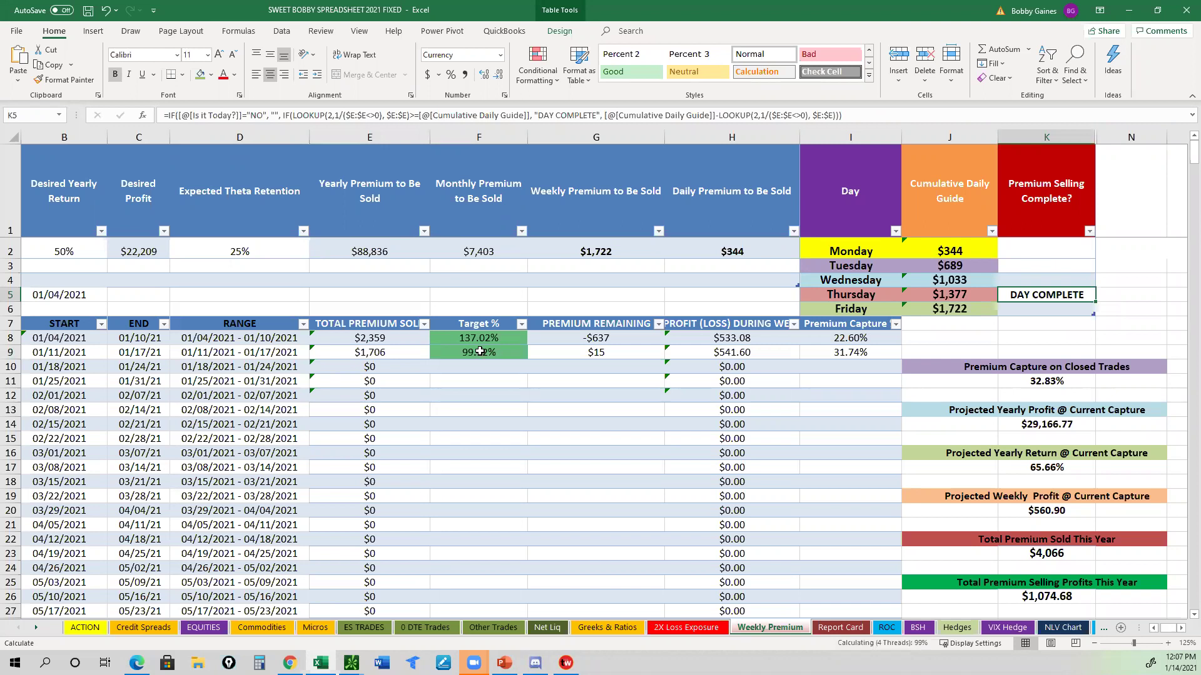
click(479, 351)
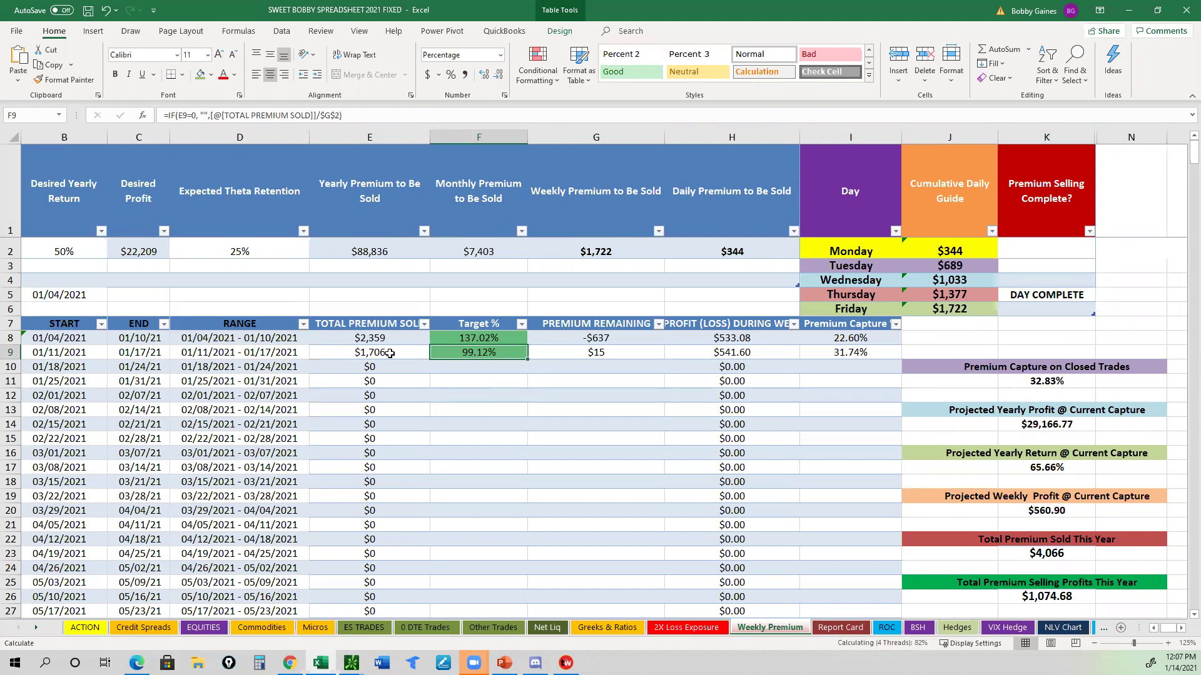
click(389, 354)
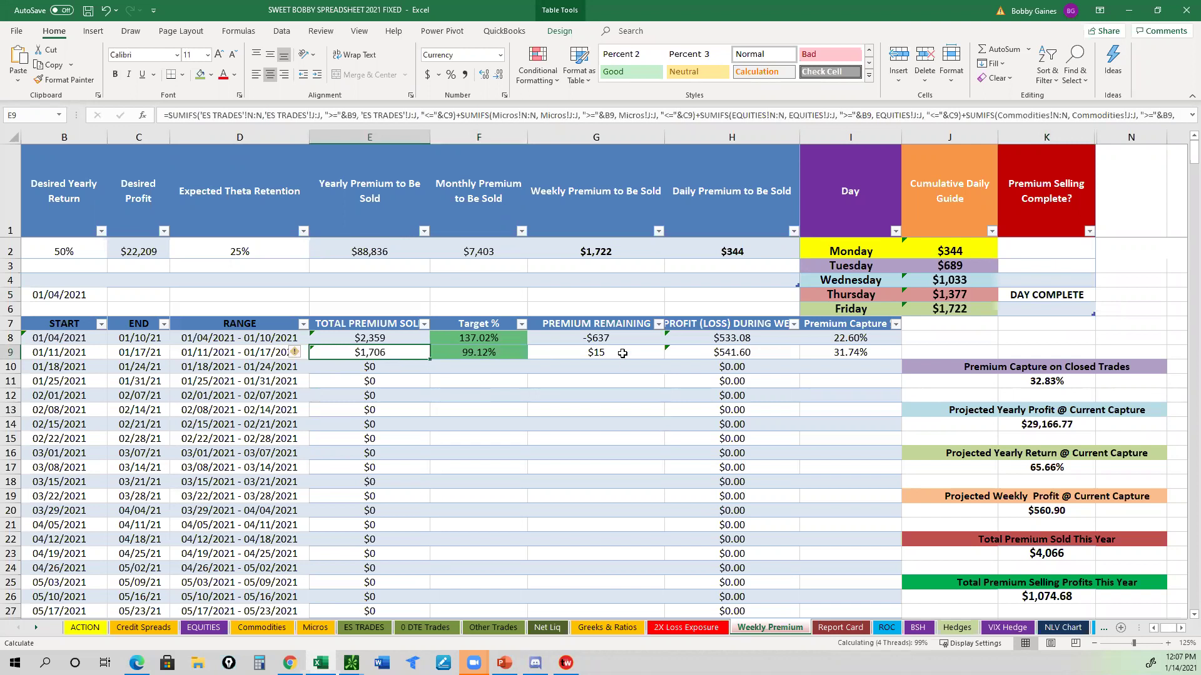
click(622, 353)
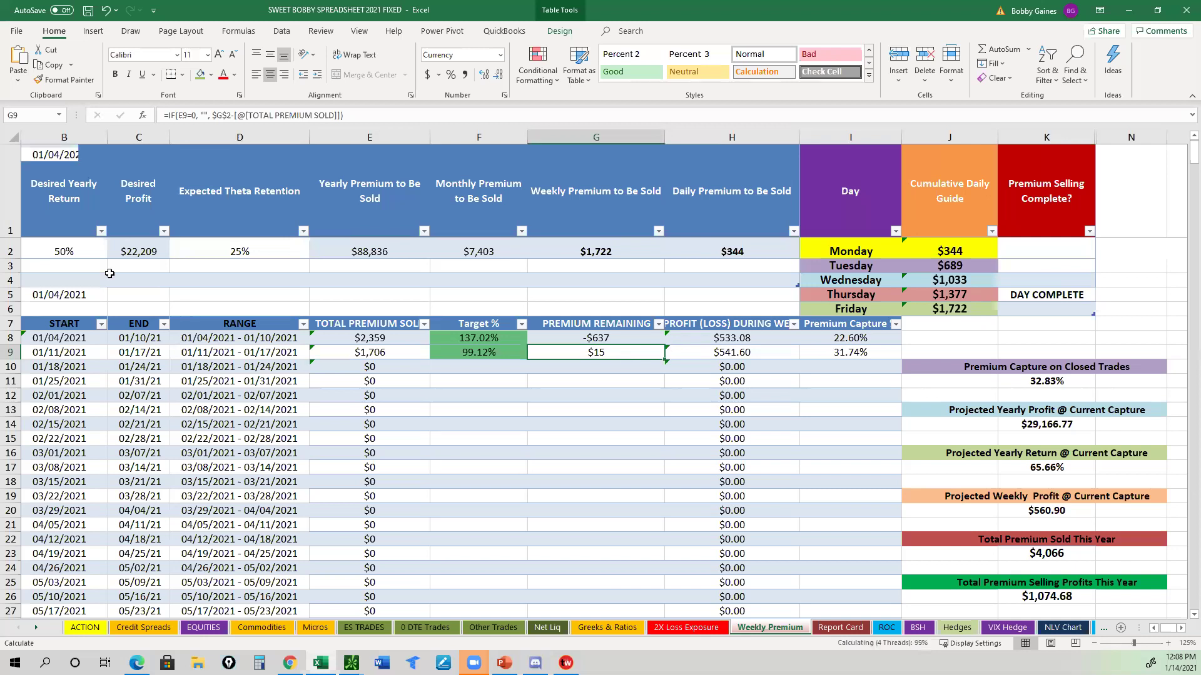
Check the ACTION sheet's answers on adjusting buying power and selling premium today
click(84, 627)
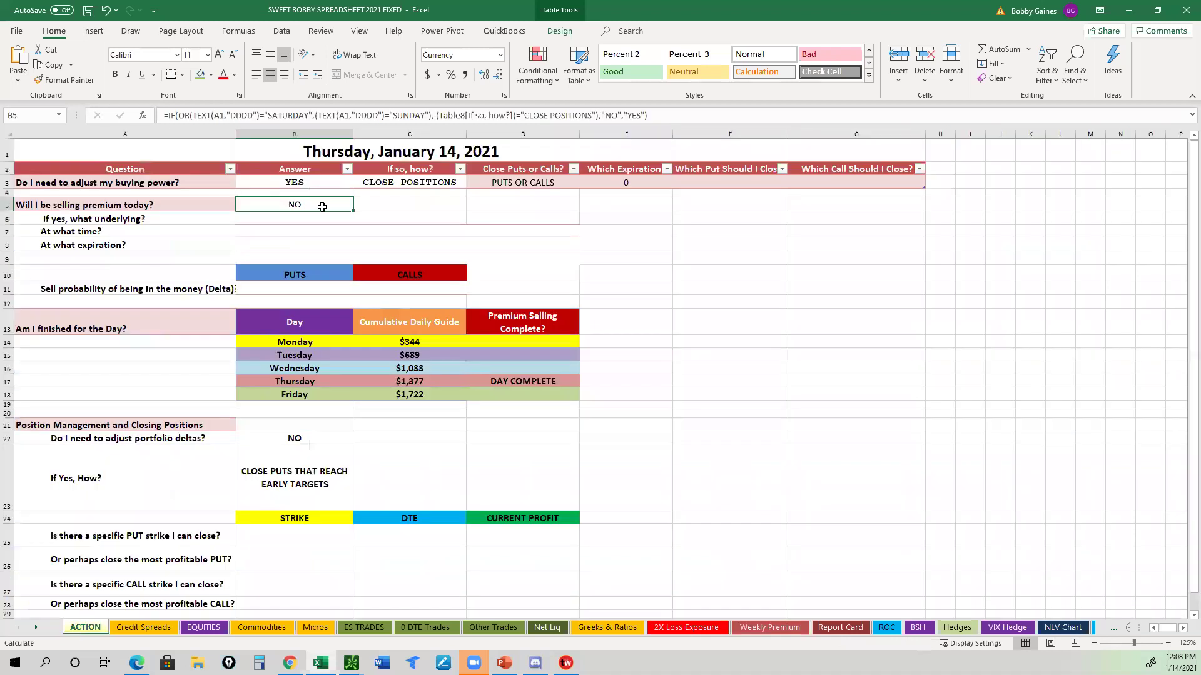
click(277, 183)
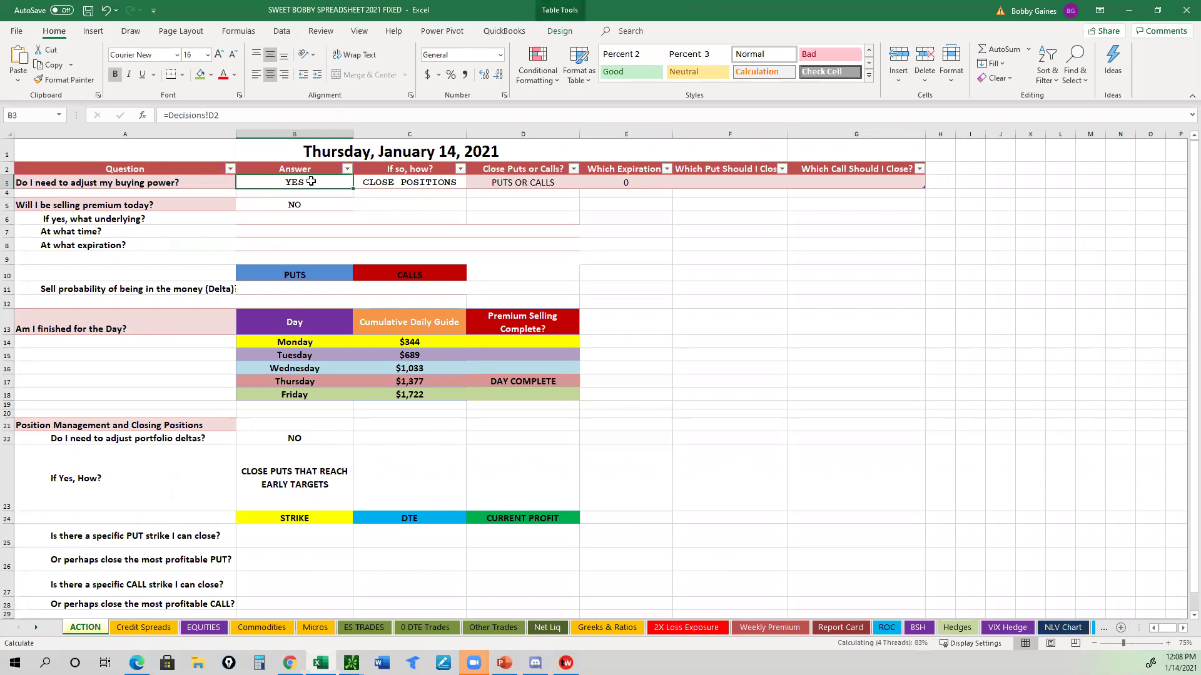
click(317, 204)
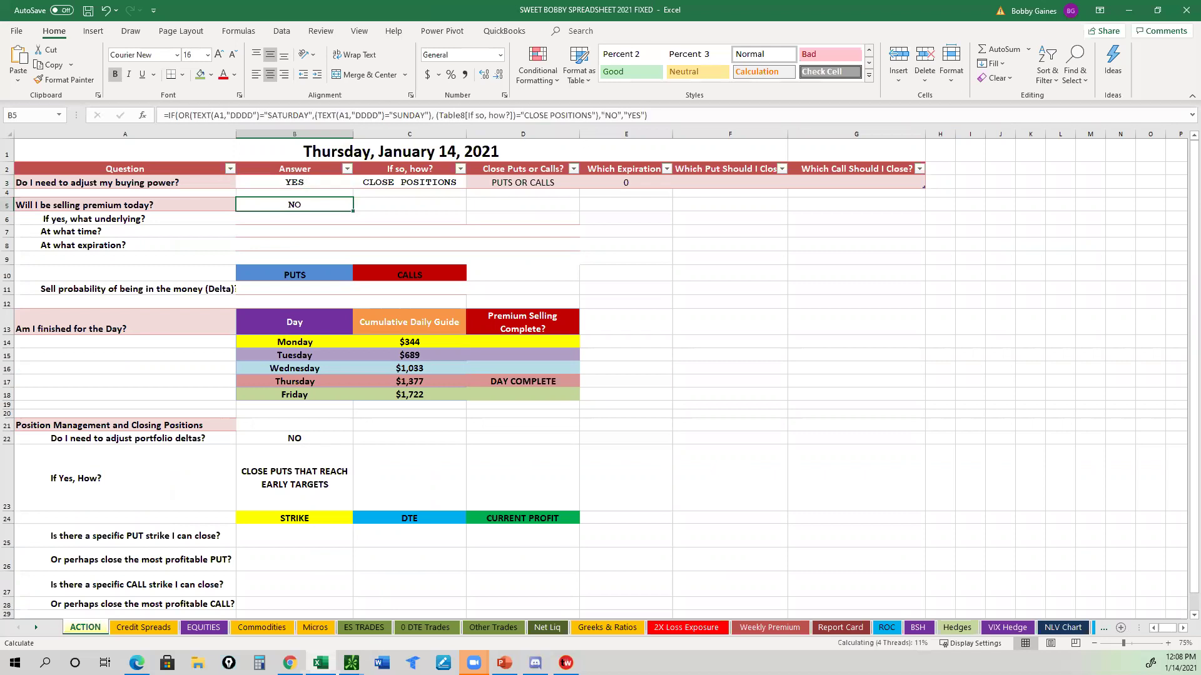
Switch to thinkorswim and show the Activity and Positions view with the ungrouped position list expanded
mouse_move(352, 660)
click(165, 595)
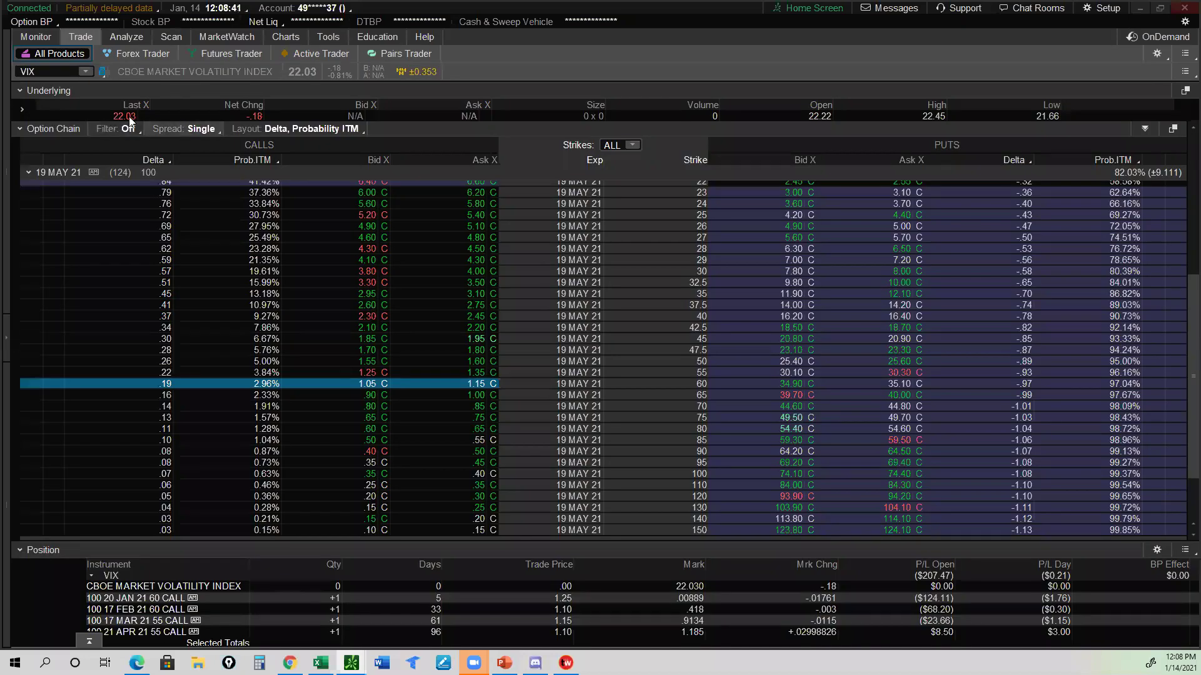
click(20, 91)
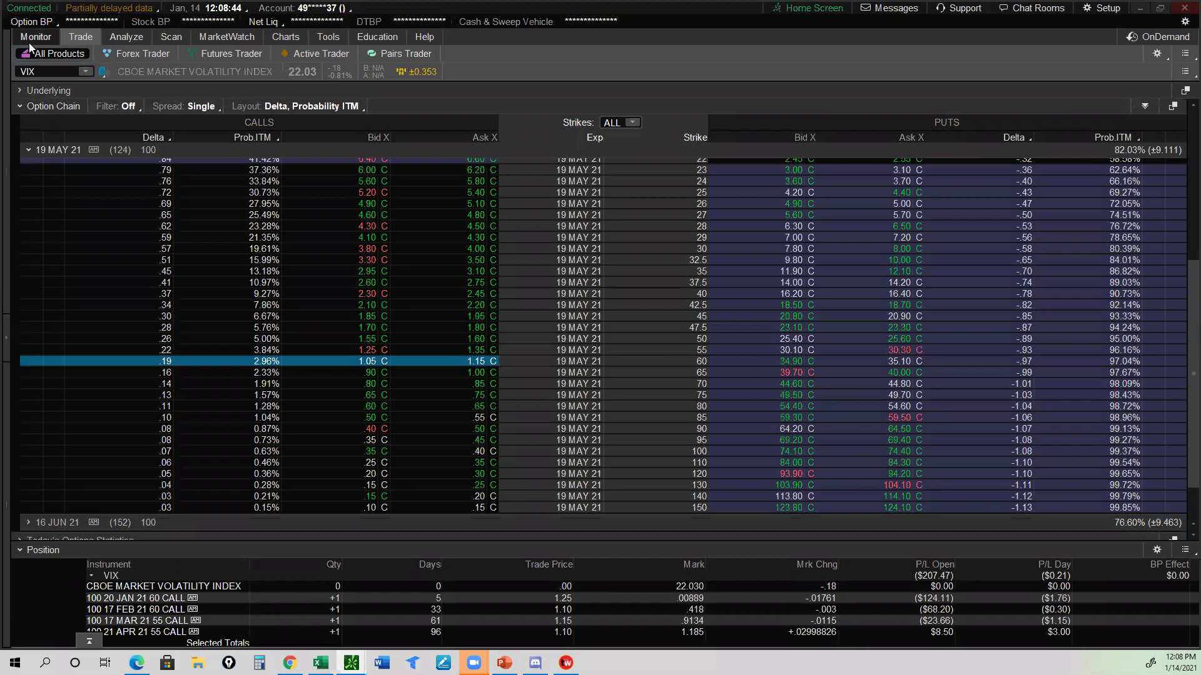
click(1139, 8)
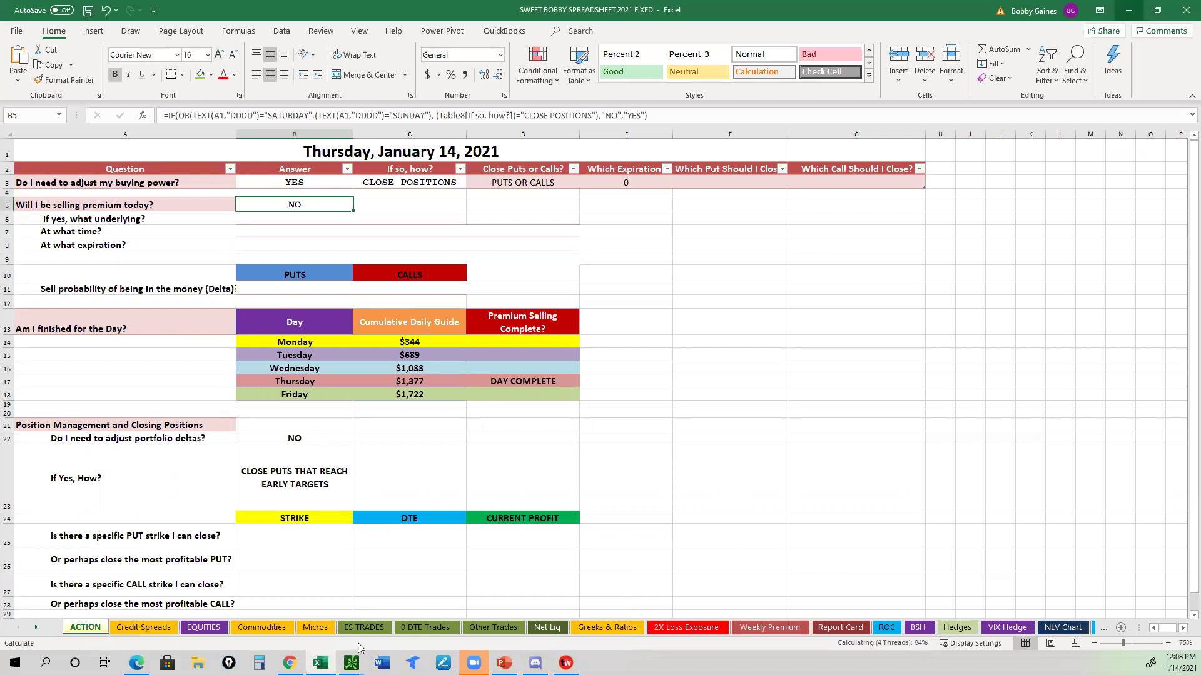
click(1126, 10)
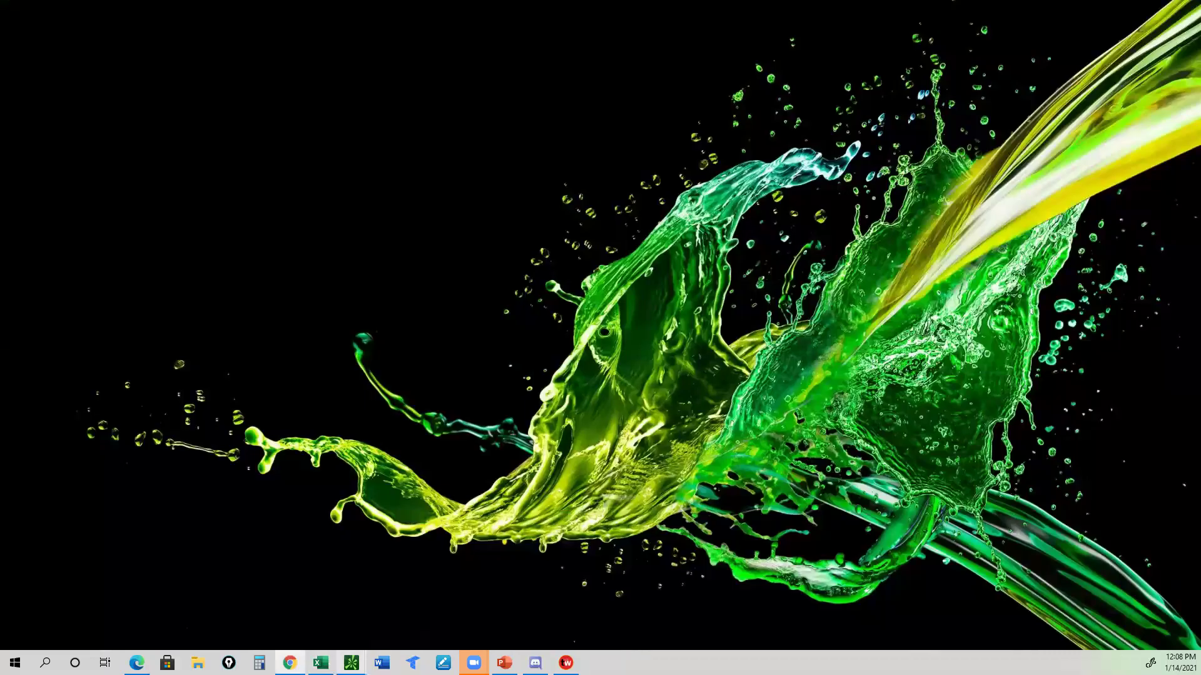
click(350, 663)
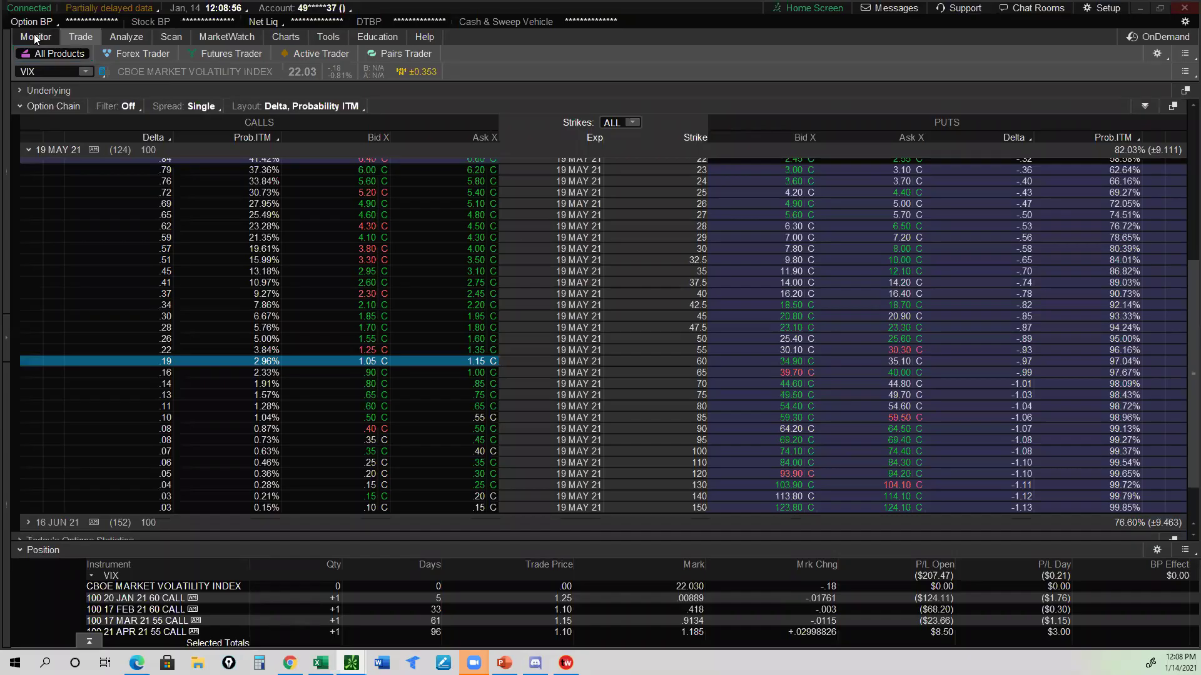
click(34, 37)
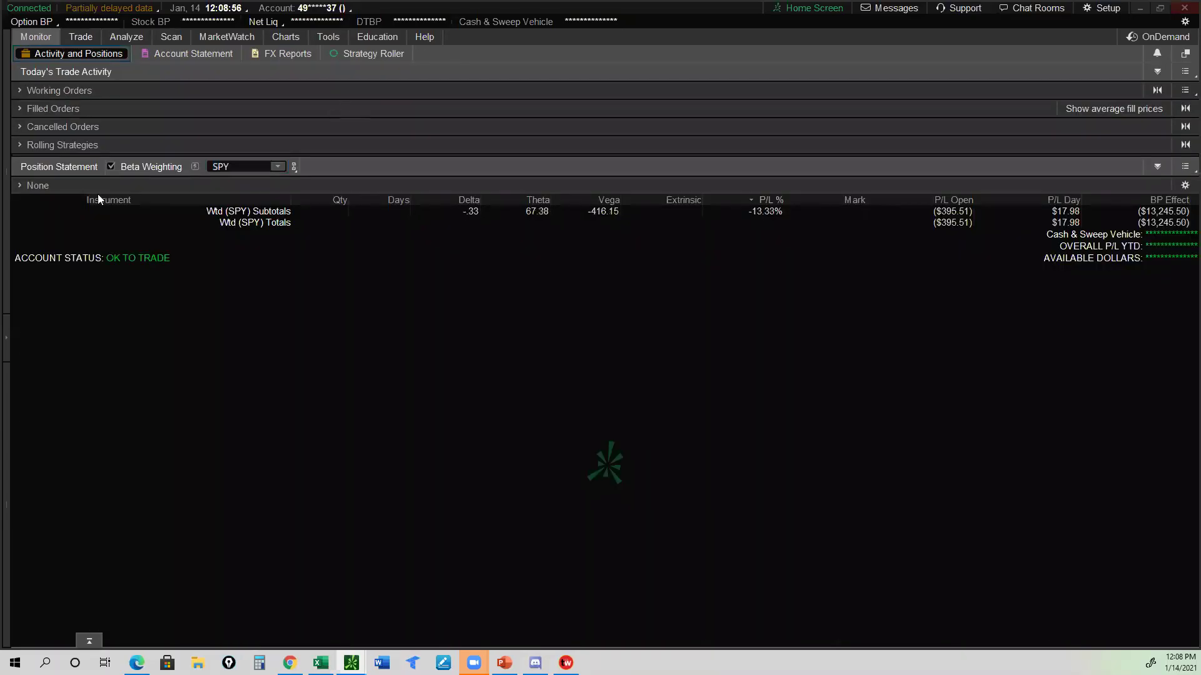
click(20, 185)
Sort the positions by P/L % in descending order and examine the most profitable ones
click(760, 276)
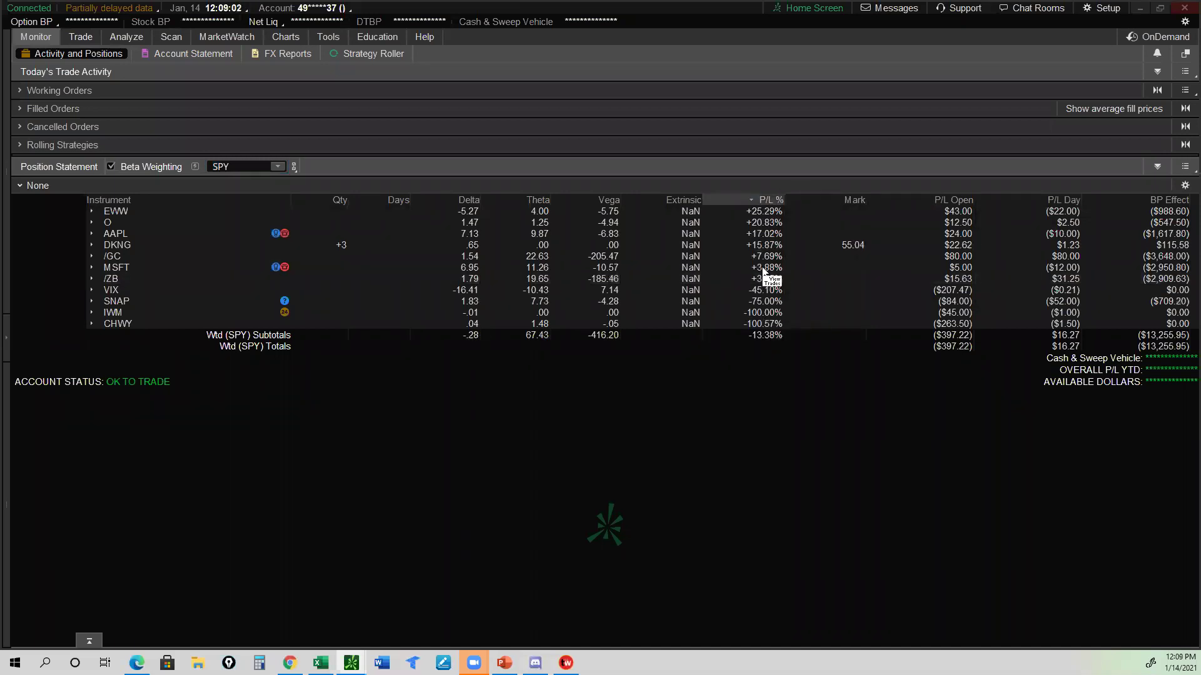
click(766, 312)
click(769, 200)
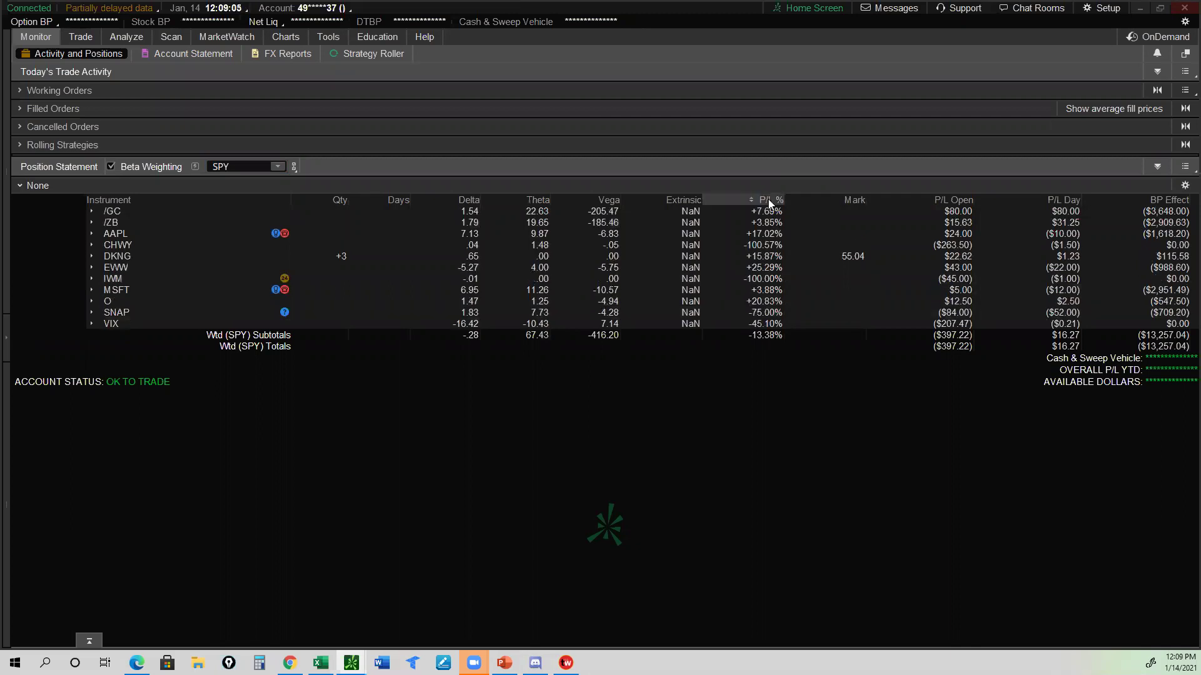
click(768, 199)
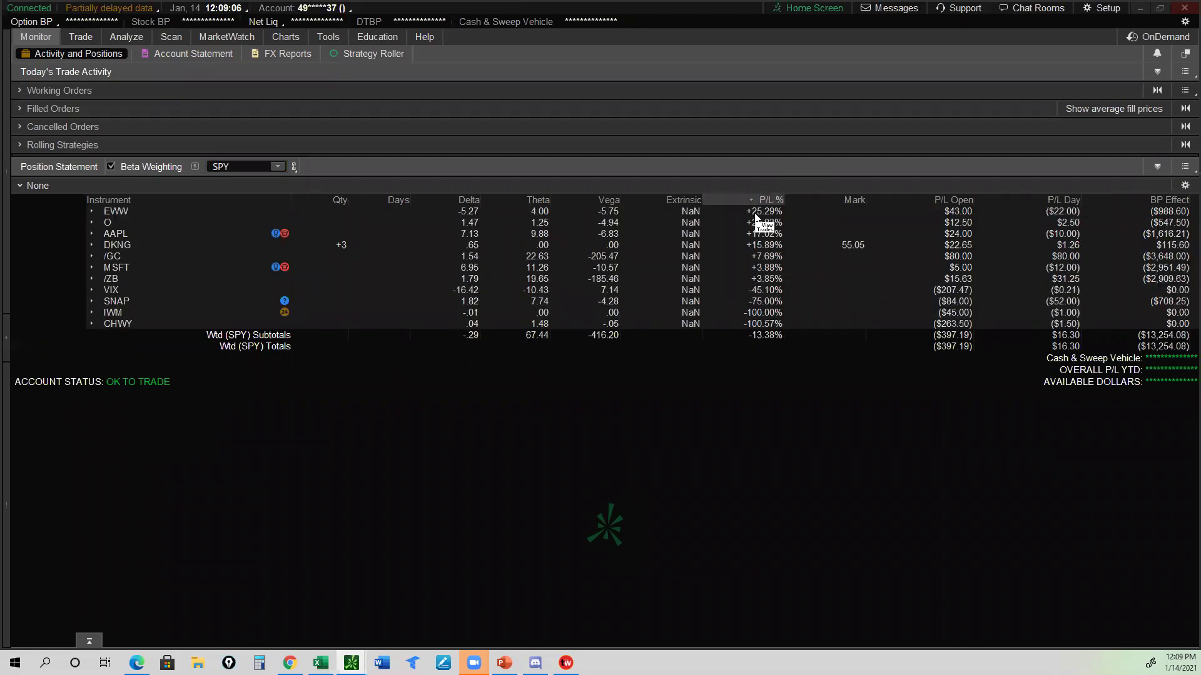
click(762, 301)
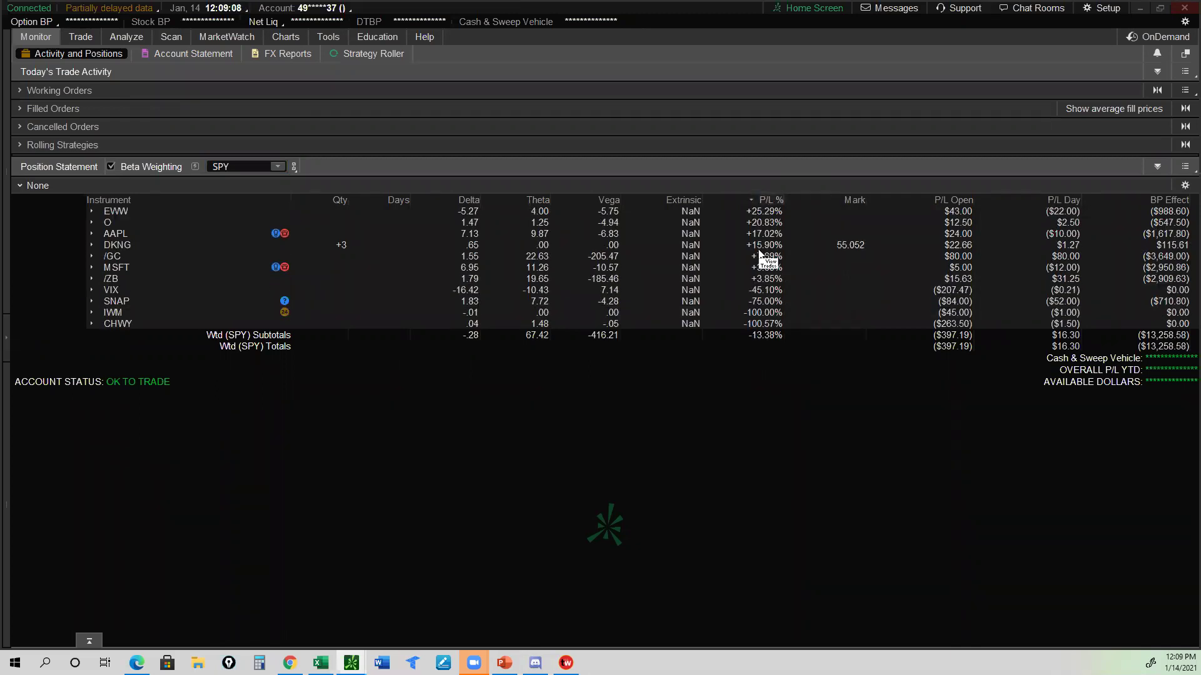
click(759, 213)
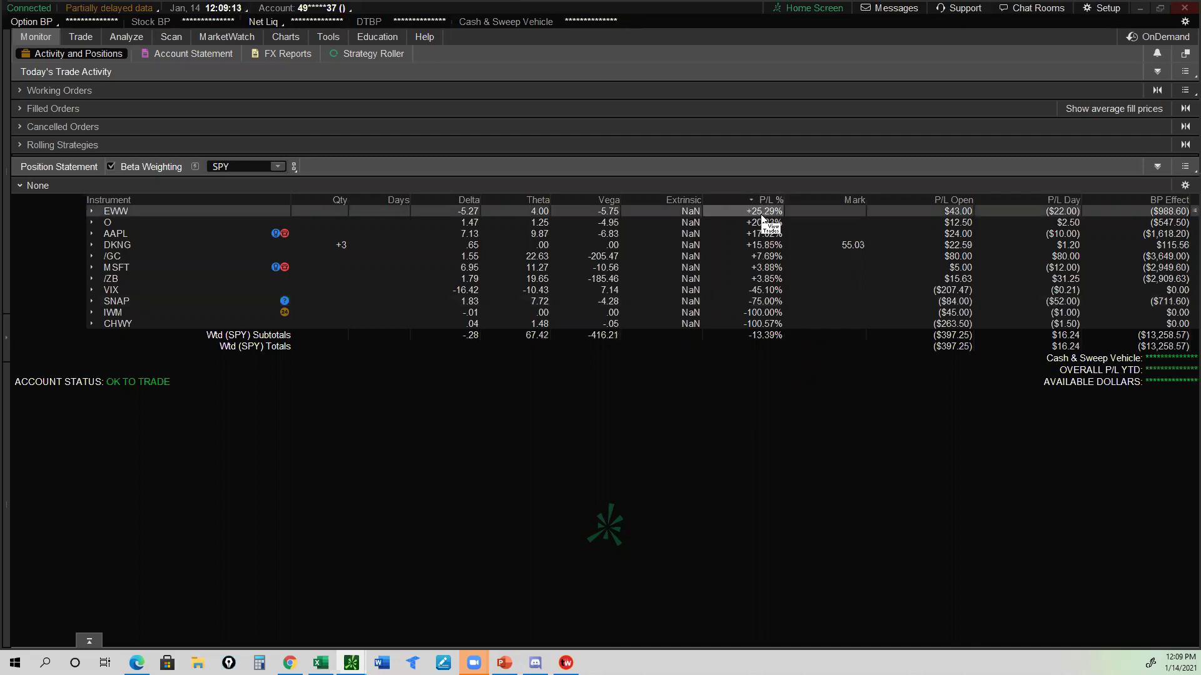
Expand the EWW position to examine its put and call legs, and collapse it again
click(113, 221)
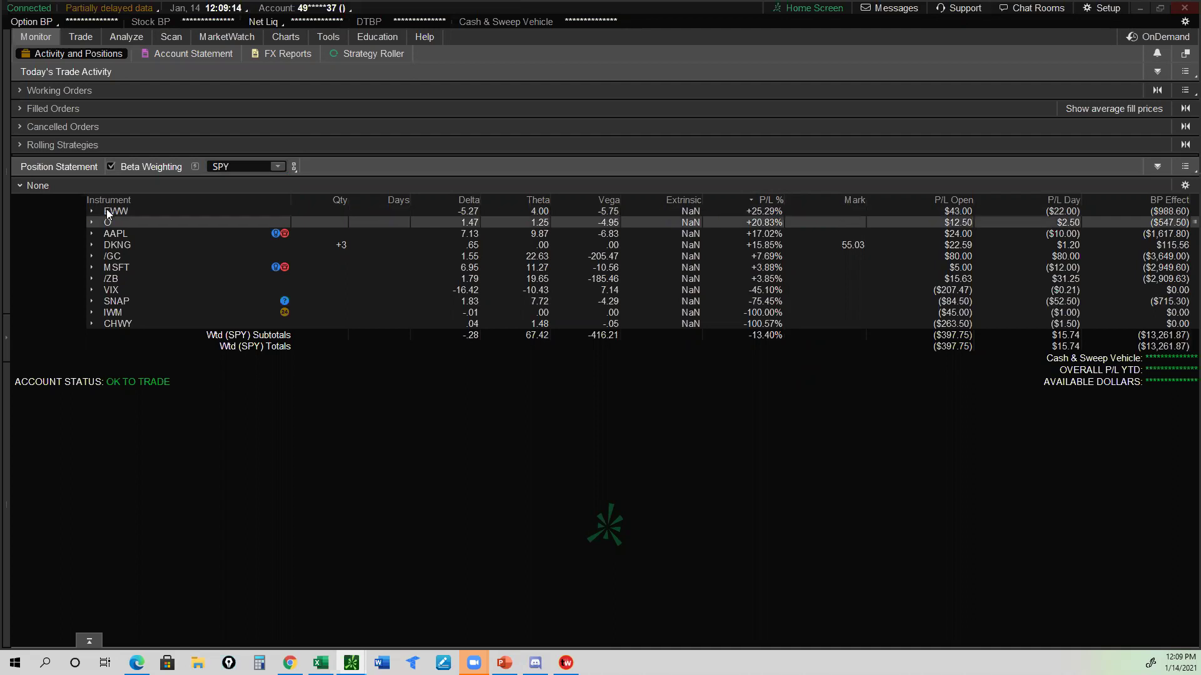
click(106, 211)
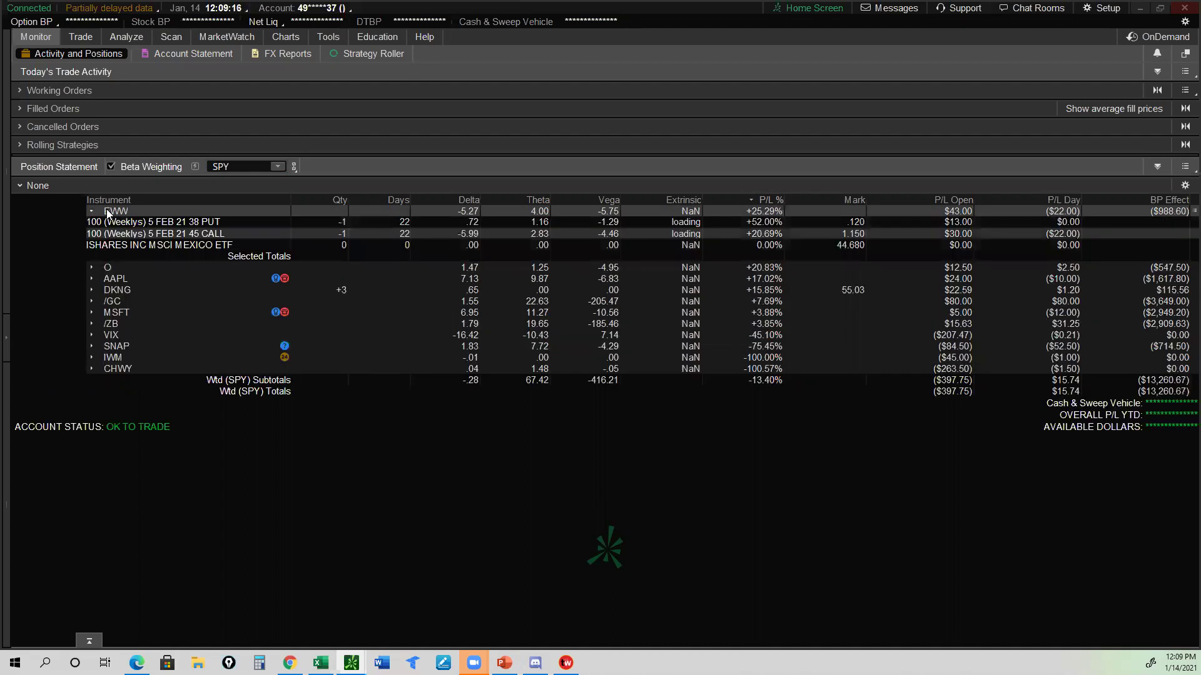
click(106, 213)
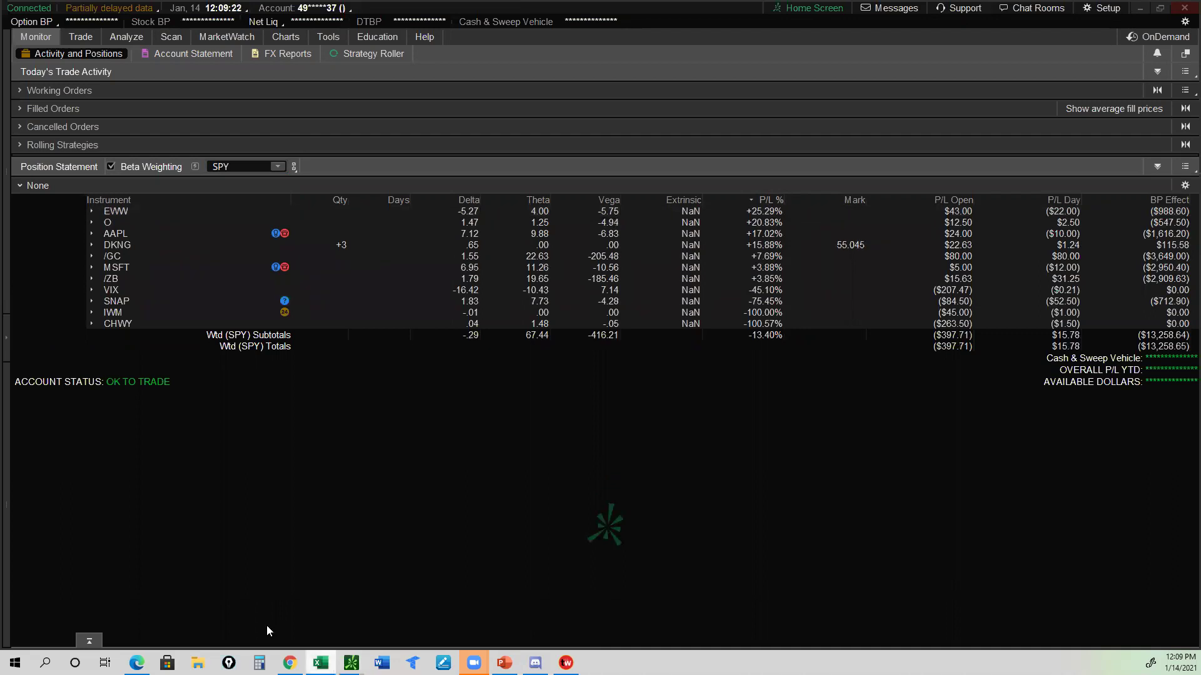
Return to Excel and examine the open EWW 45/38 strangle's strategy and delta entries on the EQUITIES sheet
key(alt+Tab)
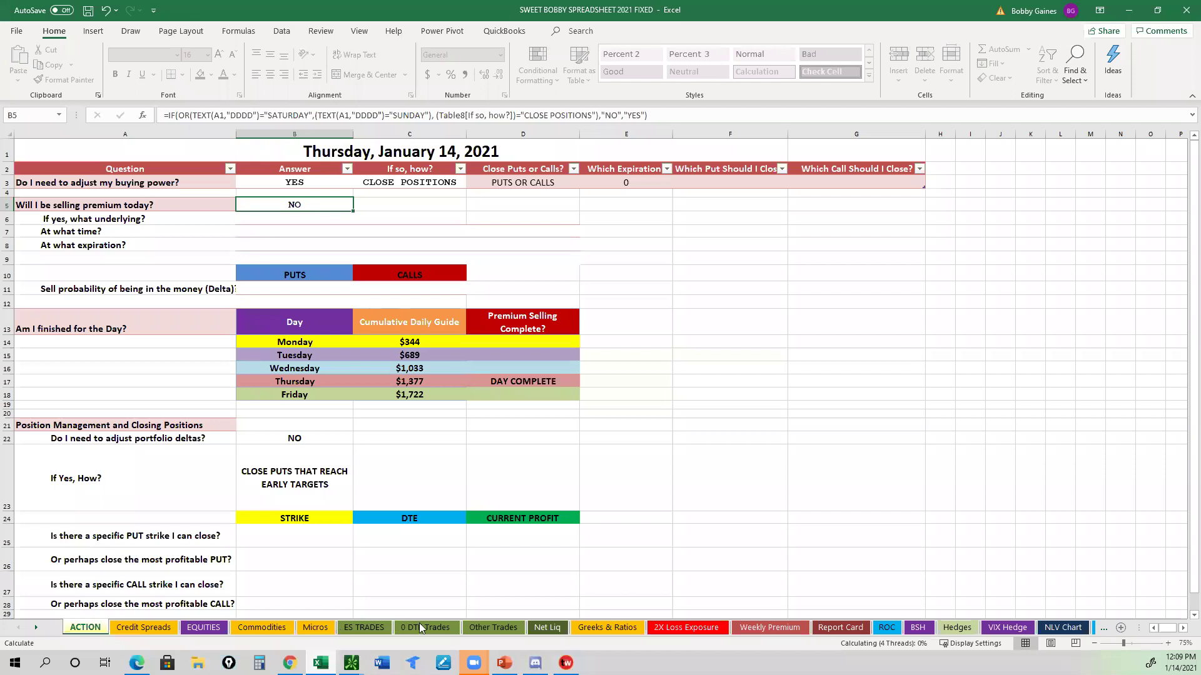
click(201, 628)
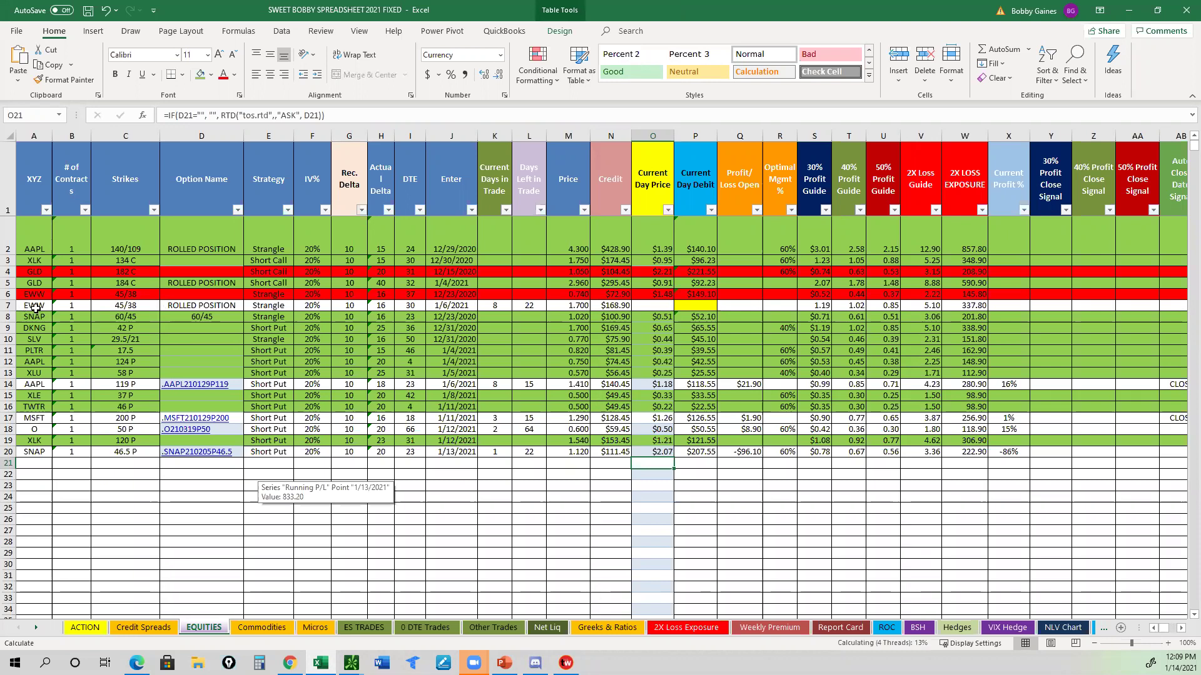
click(36, 306)
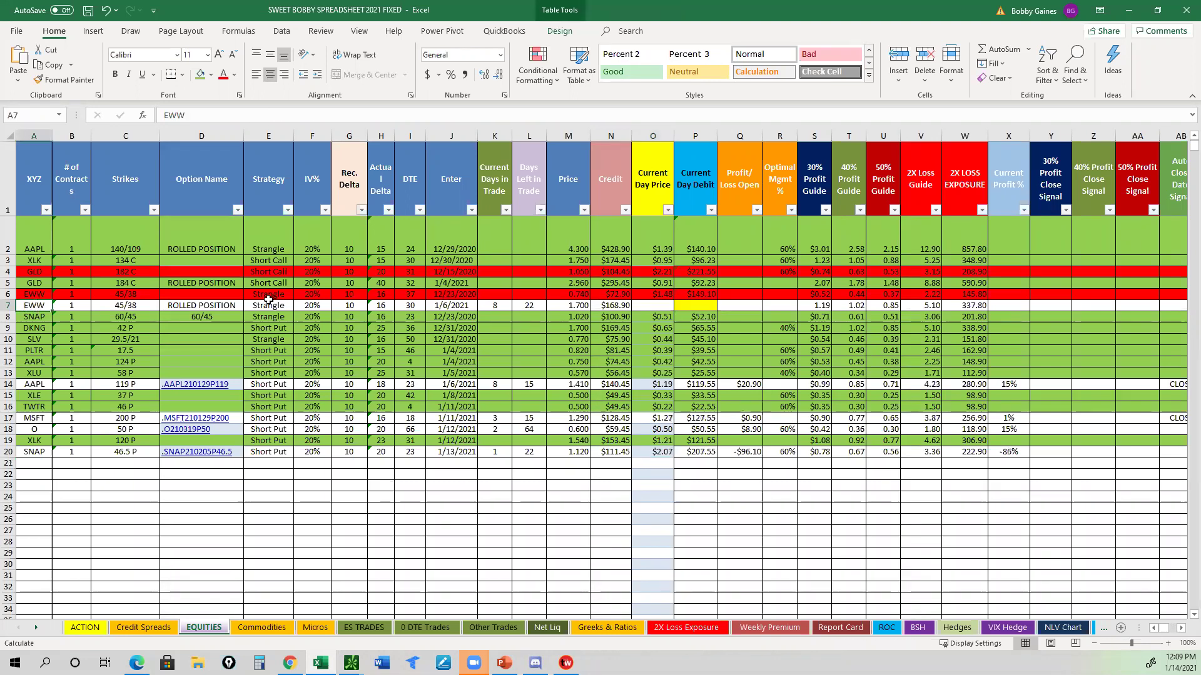
click(232, 306)
click(267, 308)
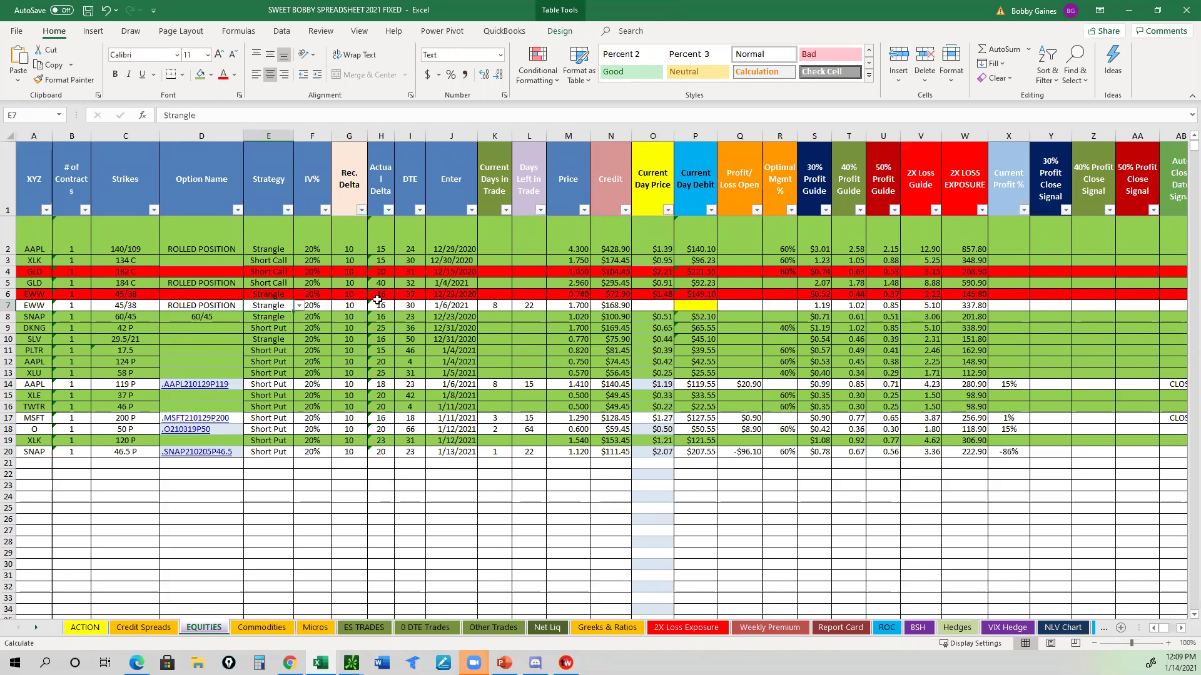
key(Right)
key(Right)
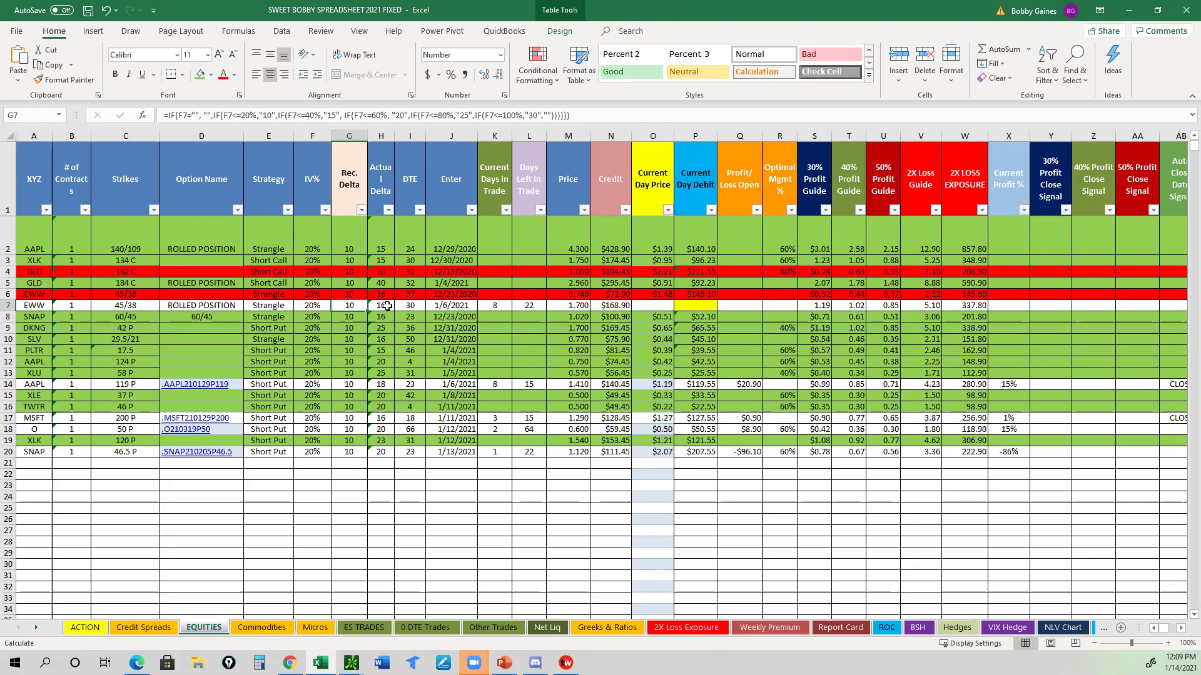
key(Right)
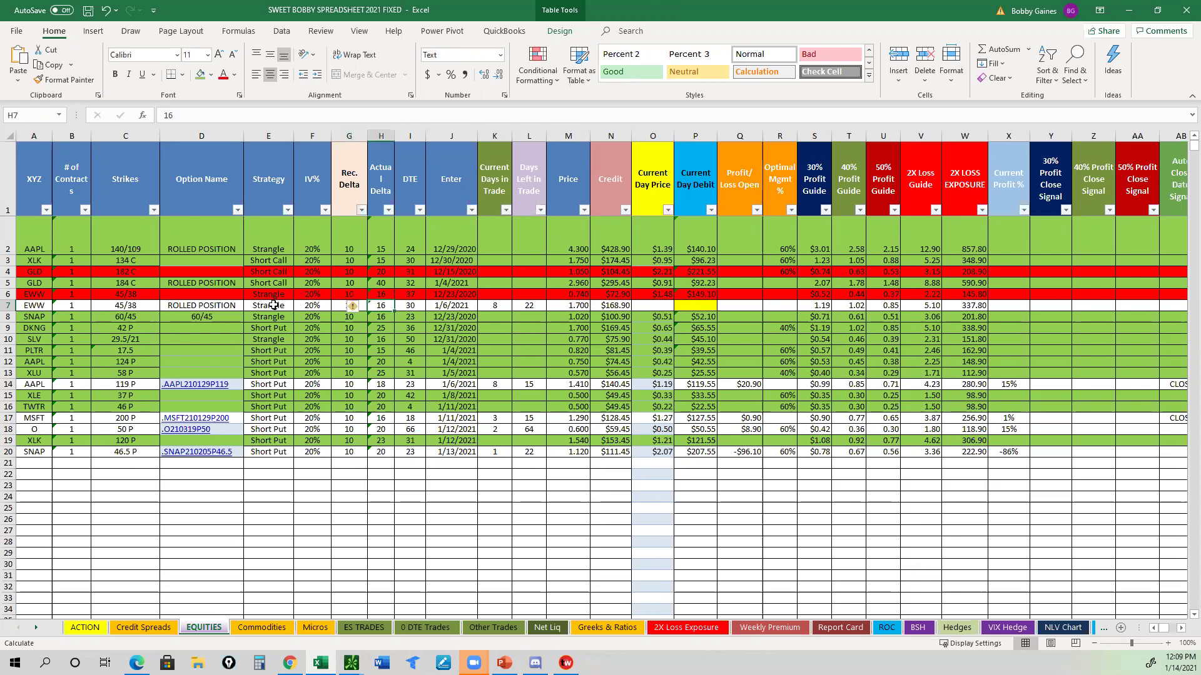
click(274, 306)
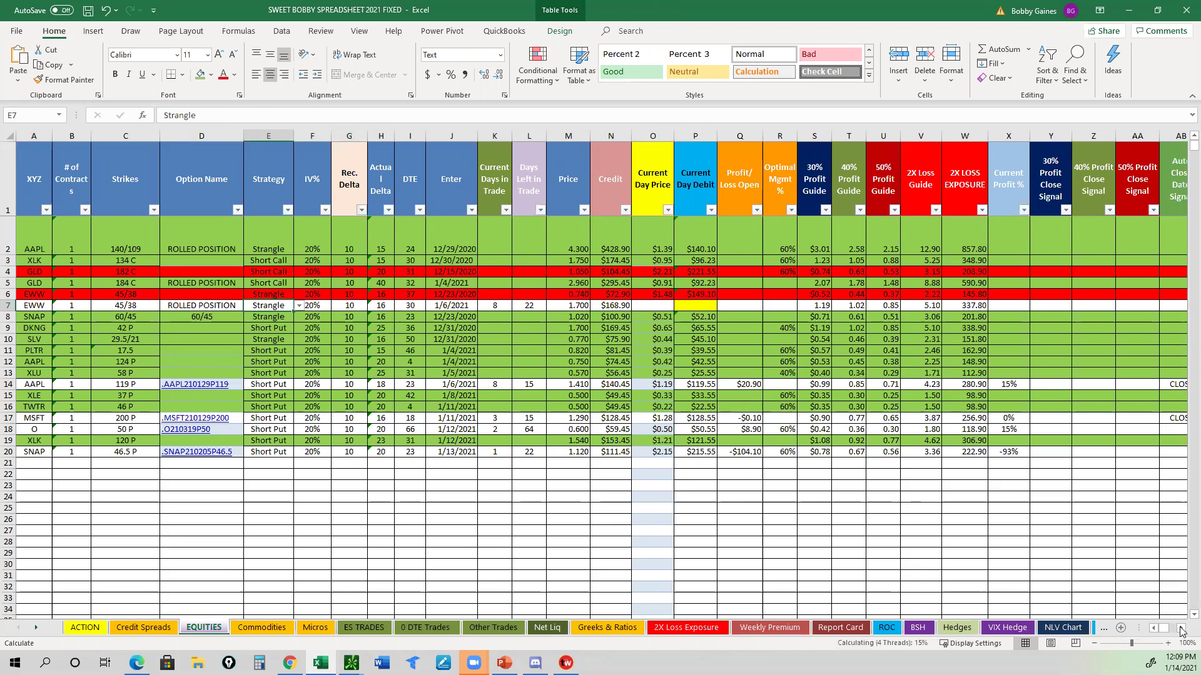
Examine the close signal columns of the EQUITIES sheet, including the TT Optimum Close signal for the O 50 put
click(1181, 628)
double_click(1181, 629)
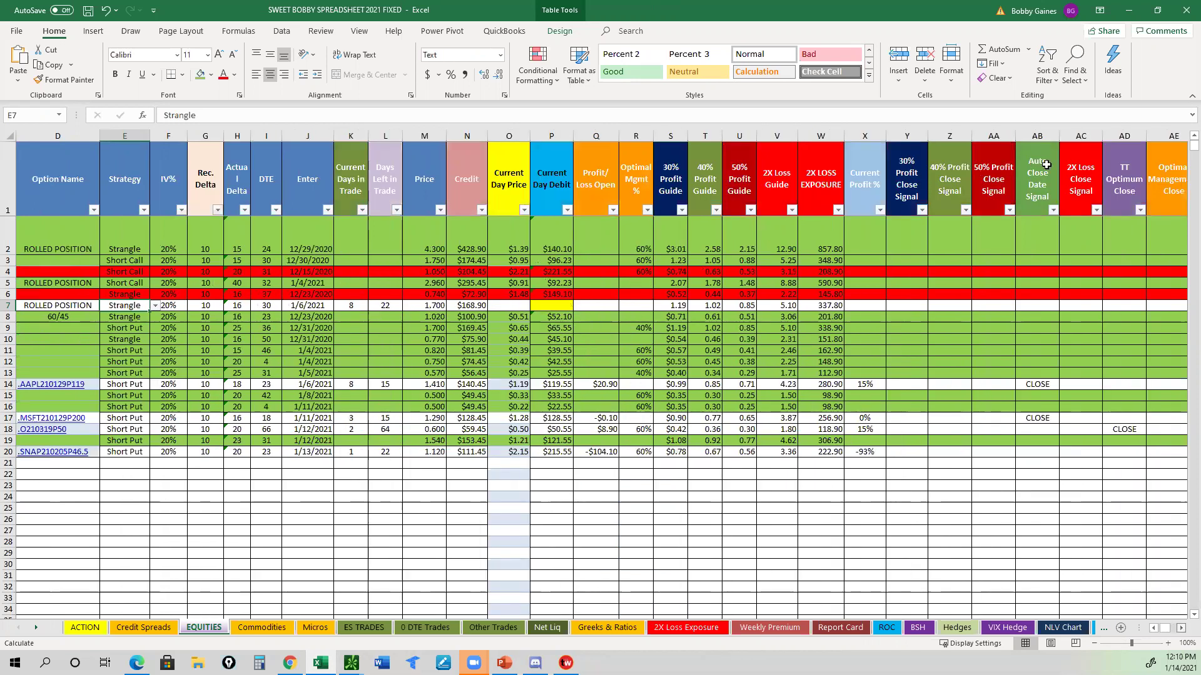
scroll(1045, 165, right, 1)
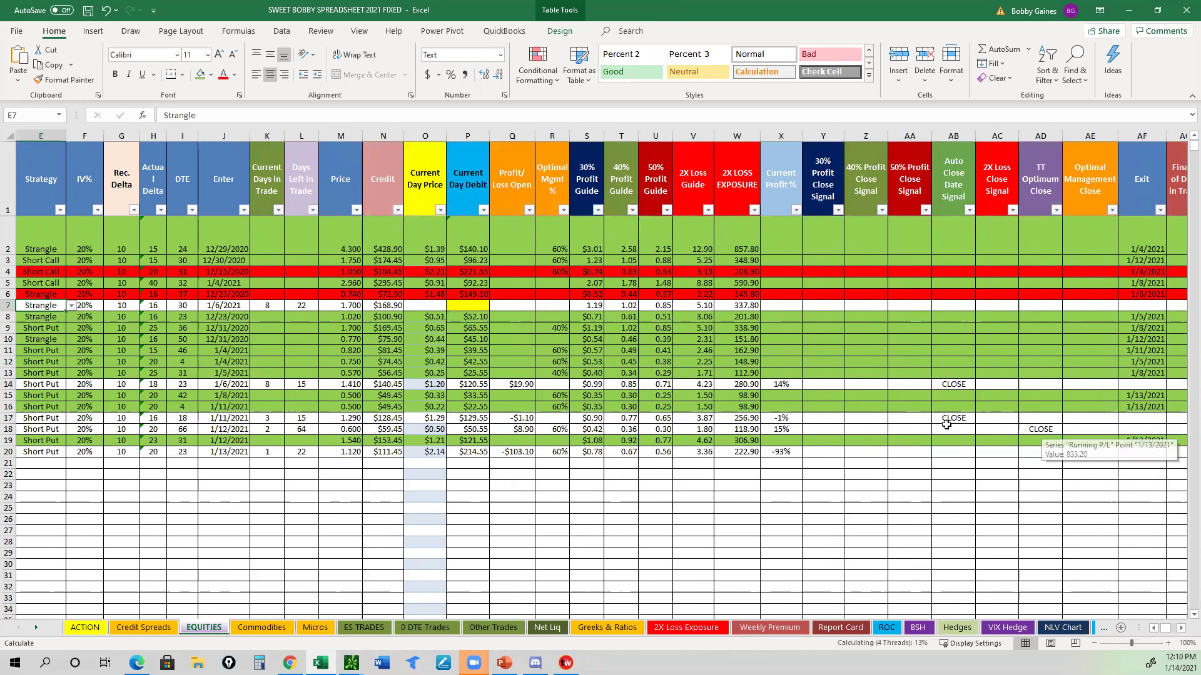
click(1045, 428)
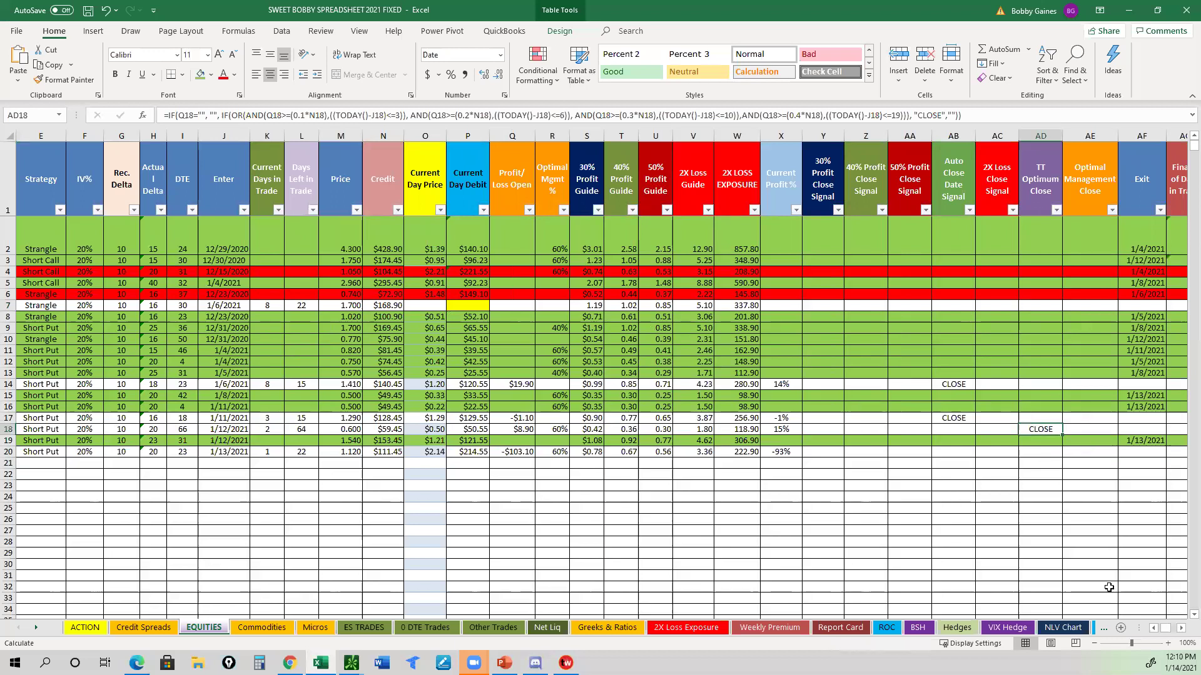
Examine the ticker and Current Profit % of the O 50 put on the EQUITIES sheet
click(1151, 630)
click(1153, 629)
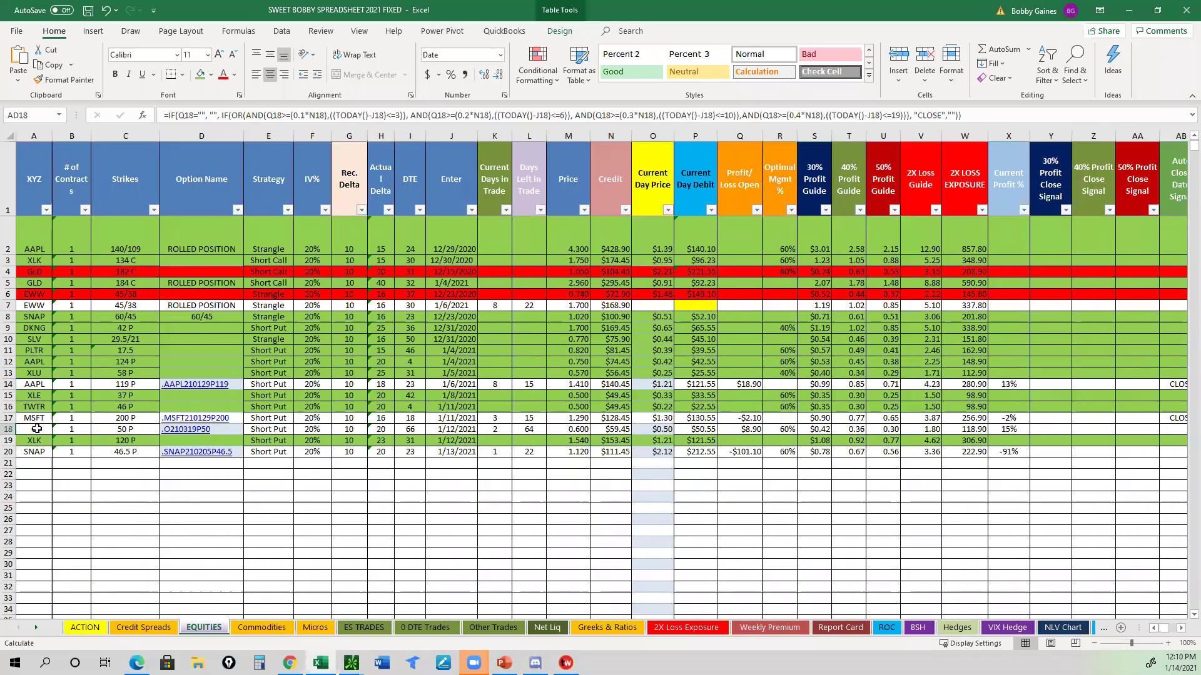
click(37, 429)
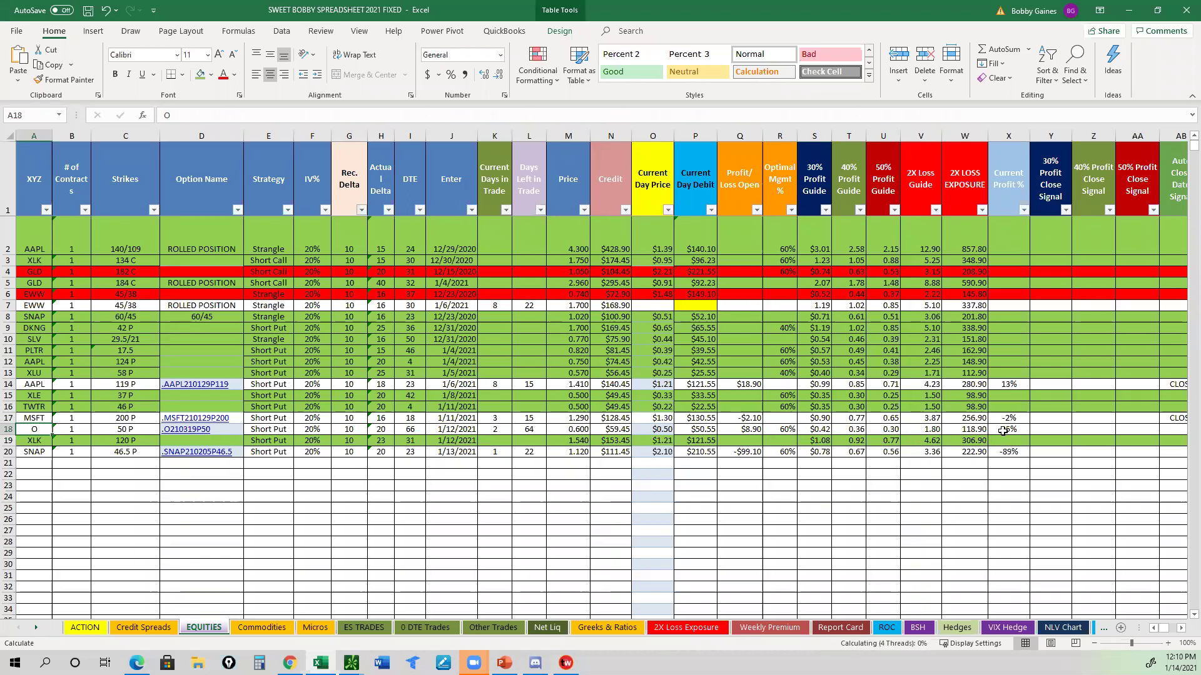
click(1003, 430)
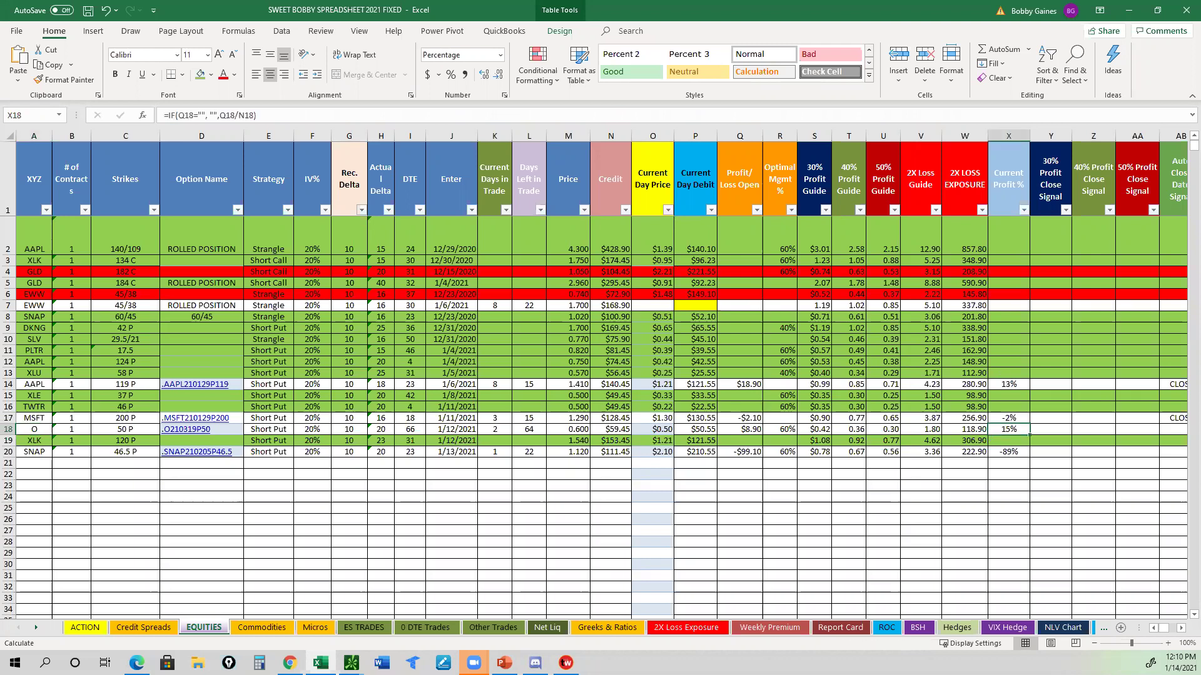
Switch to the thinkorswim main window and review the open profit and loss of the positions
mouse_move(352, 663)
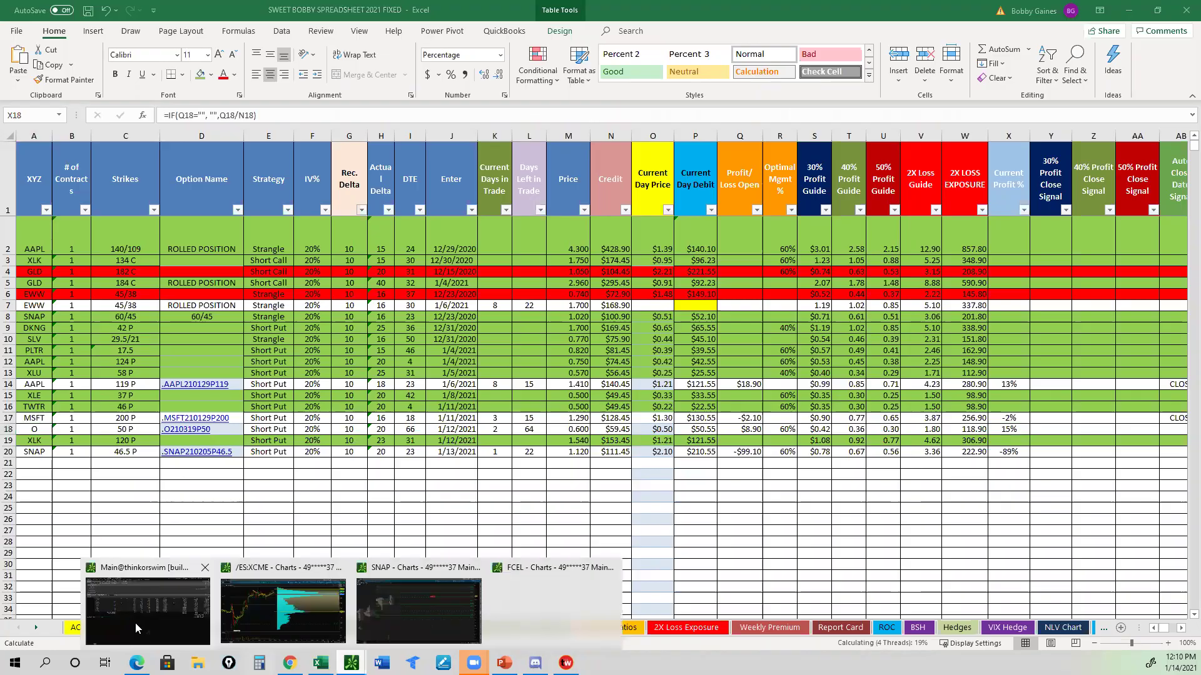
click(136, 629)
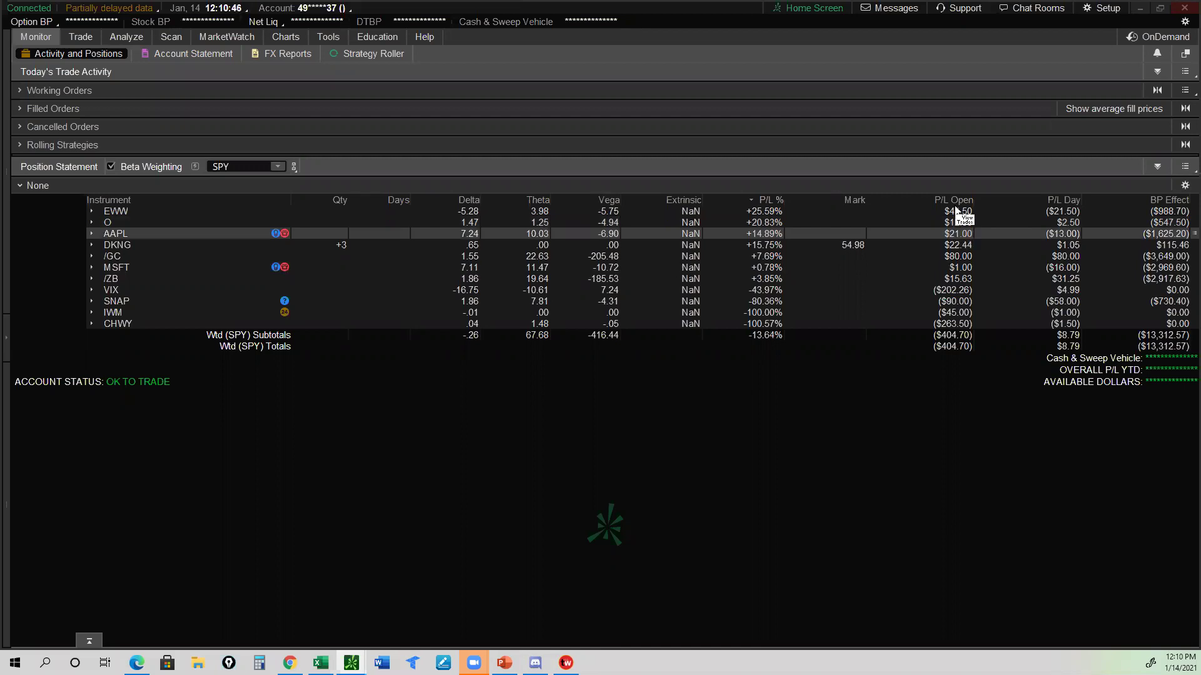
click(955, 291)
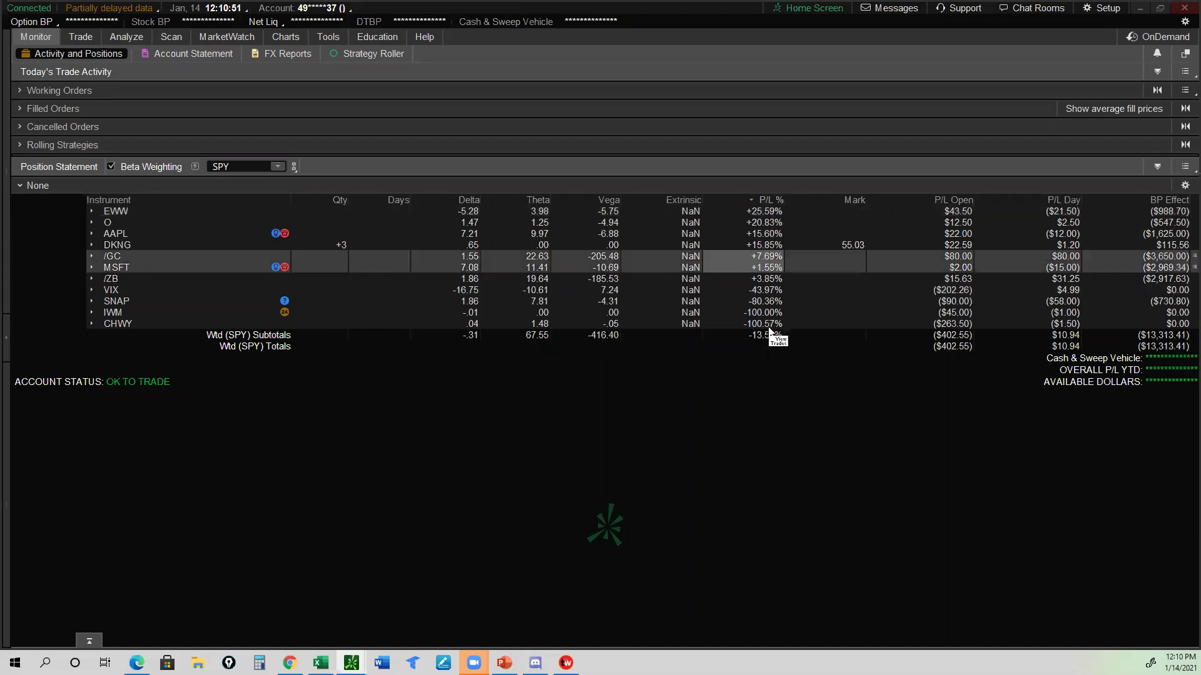
Sort the positions by P/L % in ascending order and examine the biggest losers, including the option leg of the SNAP position
click(766, 199)
click(767, 199)
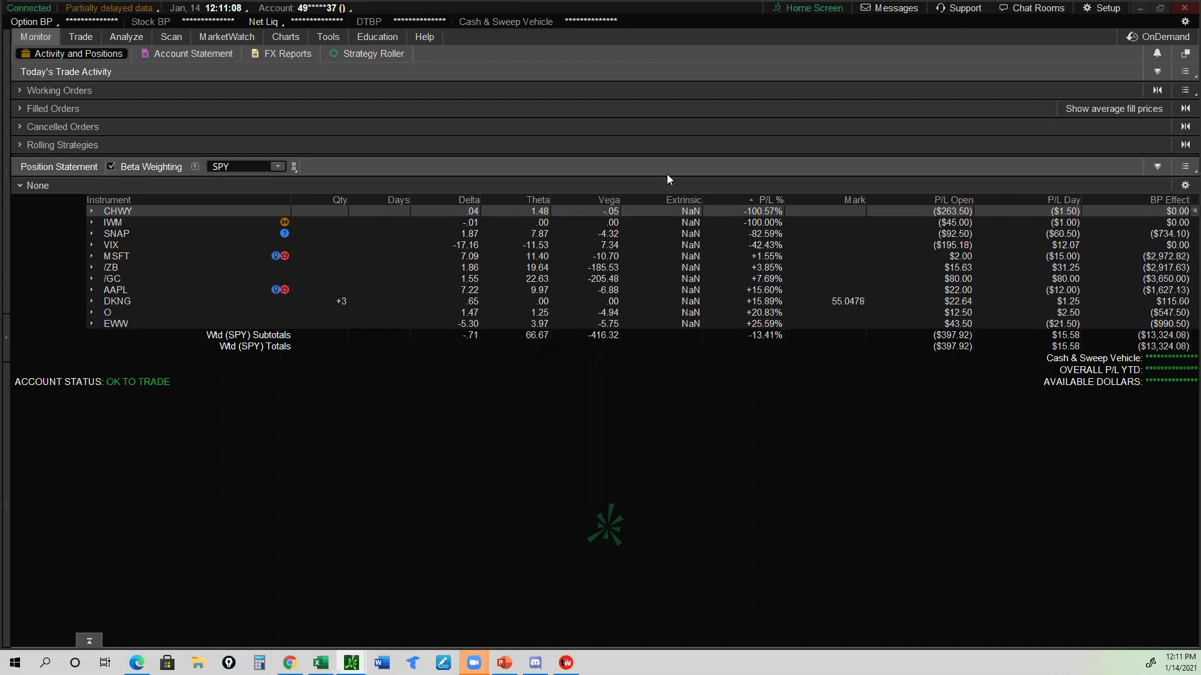
click(773, 211)
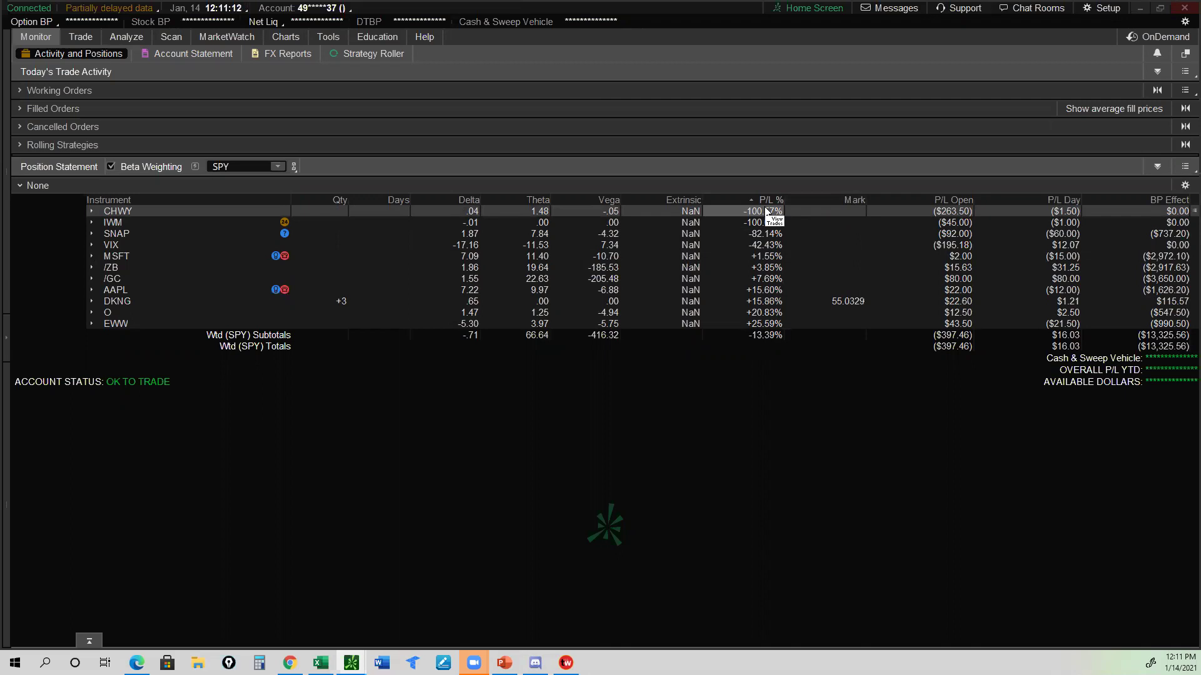
click(763, 225)
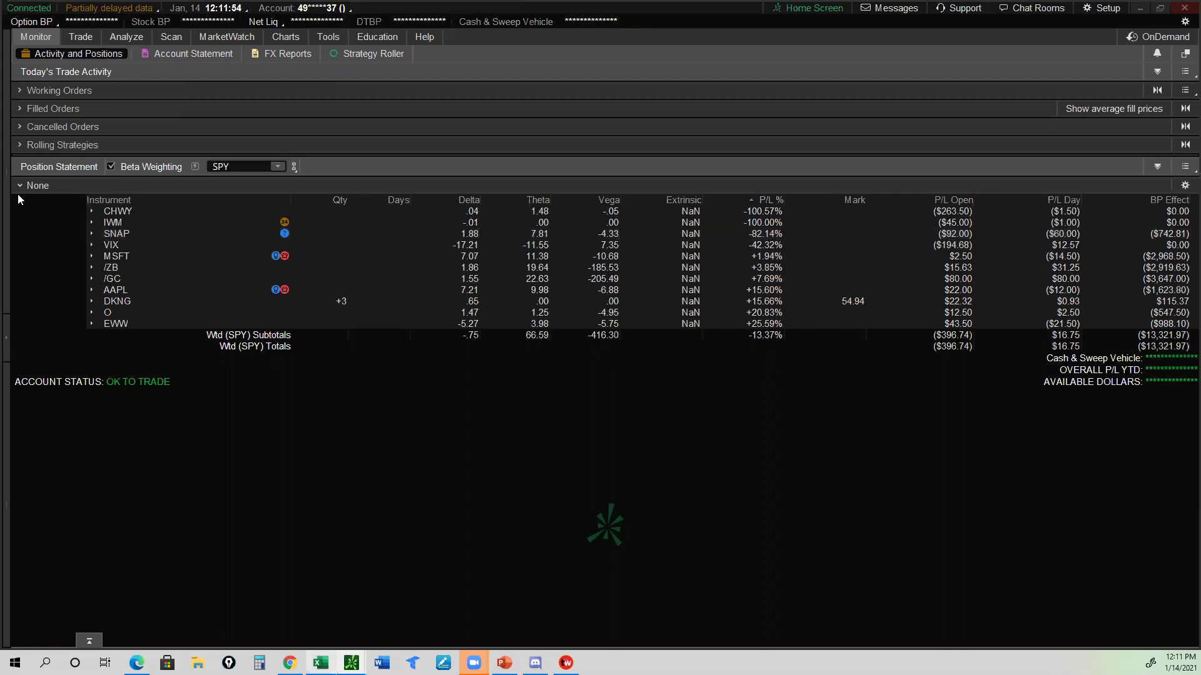
click(106, 236)
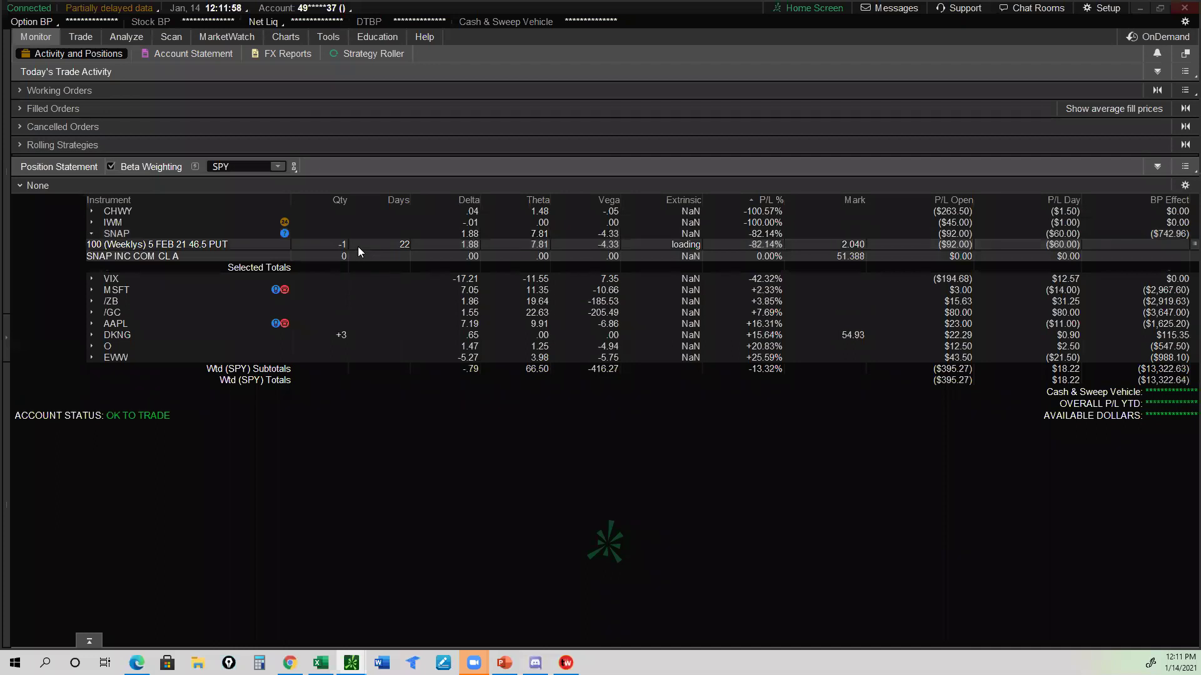
click(93, 235)
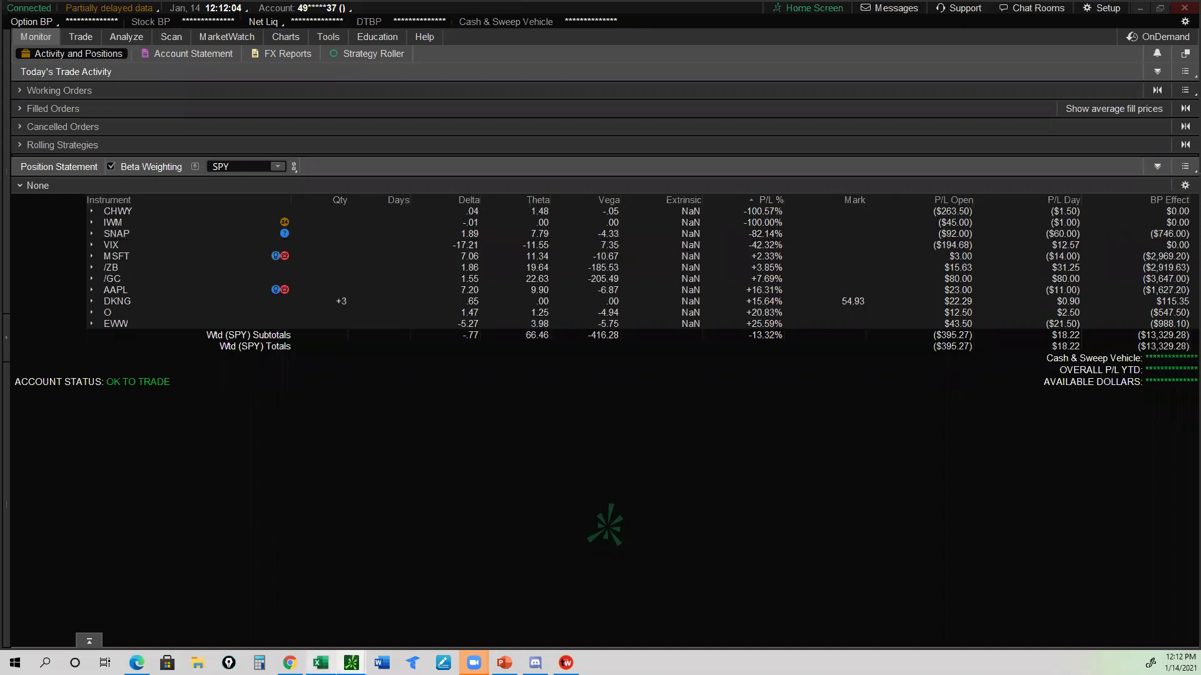
Load SNAP in the separate /ES chart window and examine its price action and volume profile
mouse_move(351, 663)
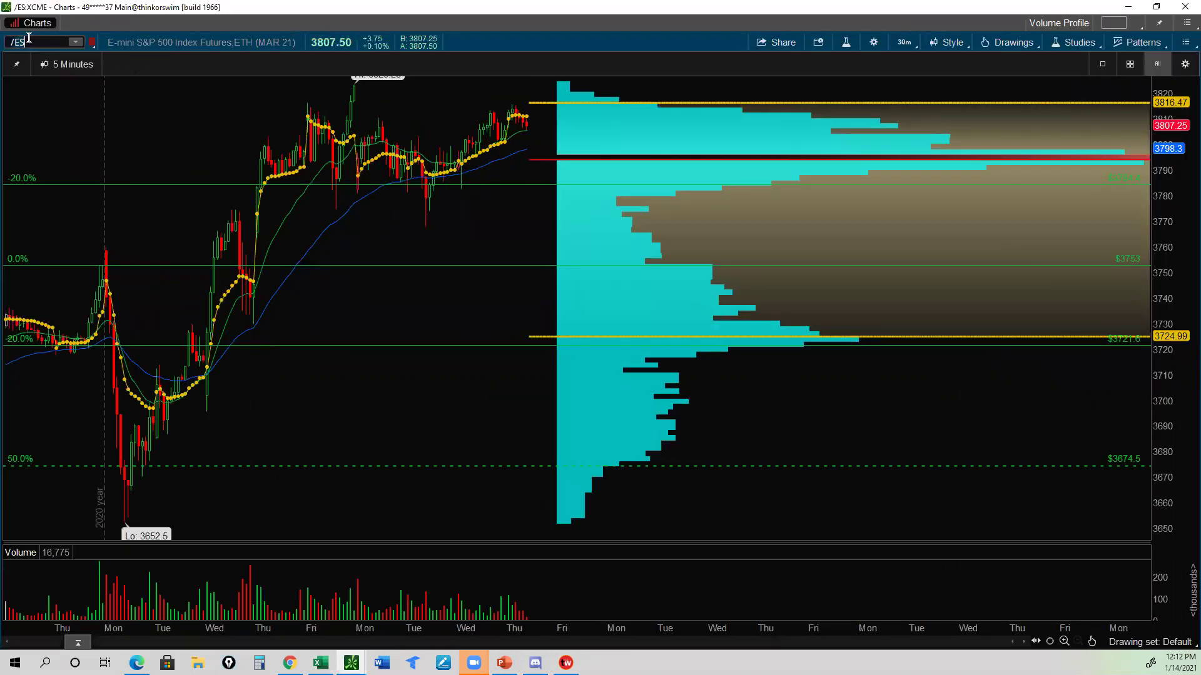
key(BackSpace)
key(BackSpace)
key(BackSpace)
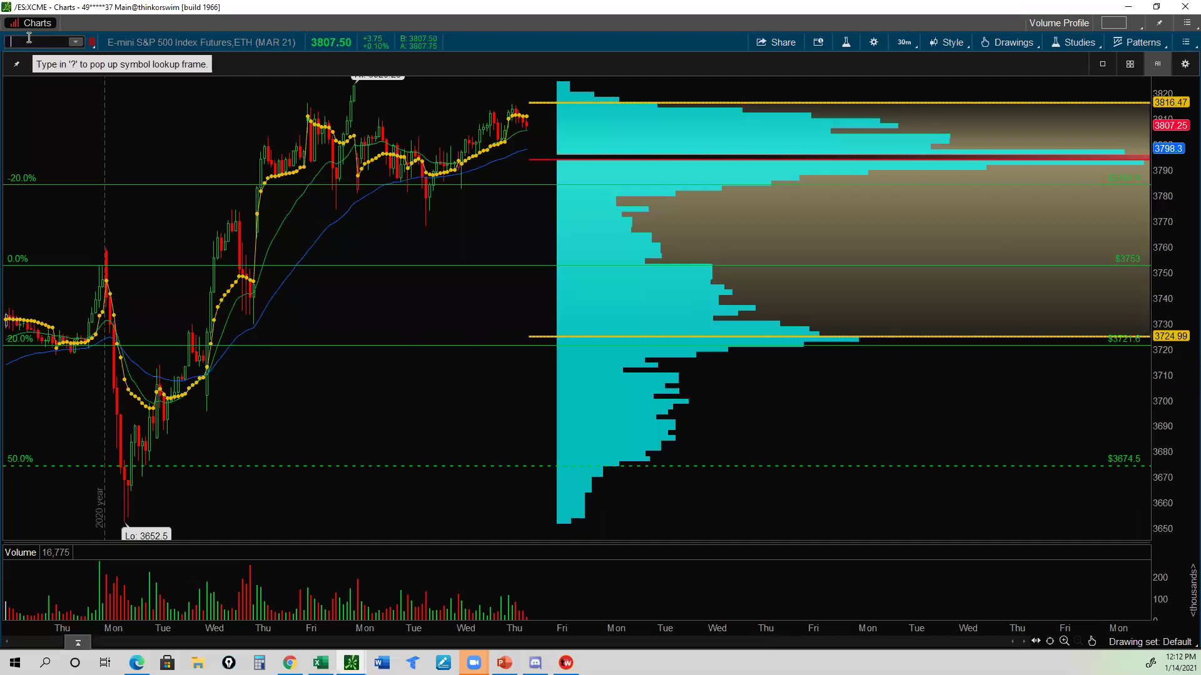
text(SNA)
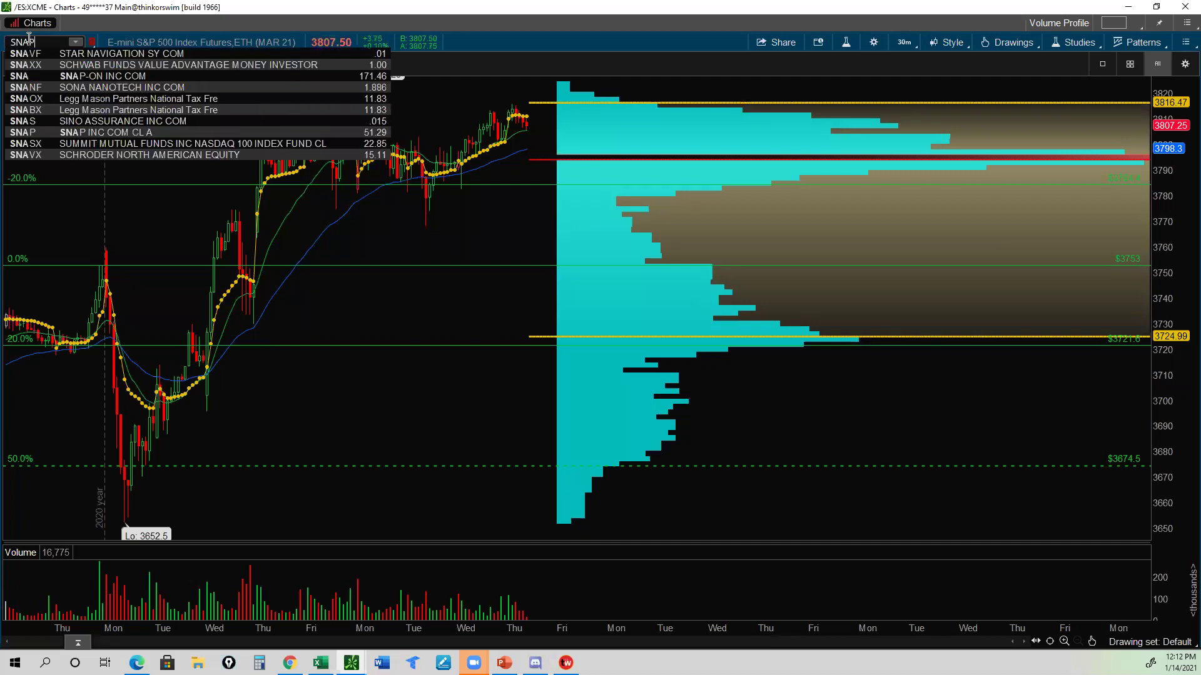
text(P)
key(Return)
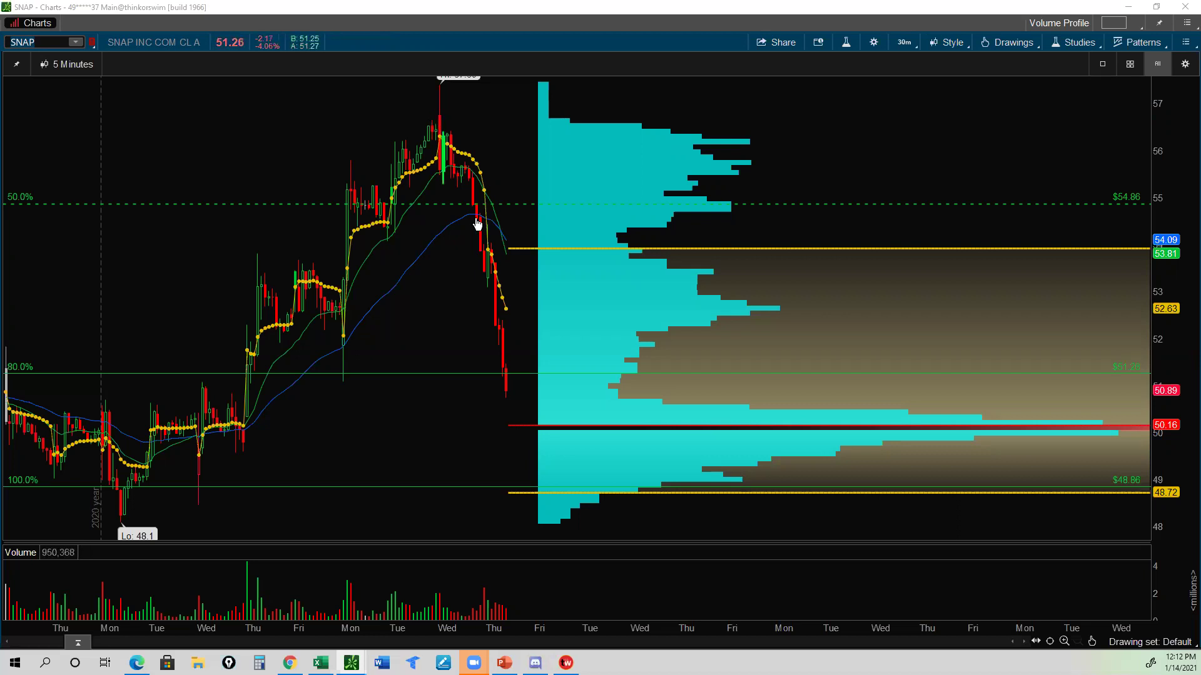
key(Escape)
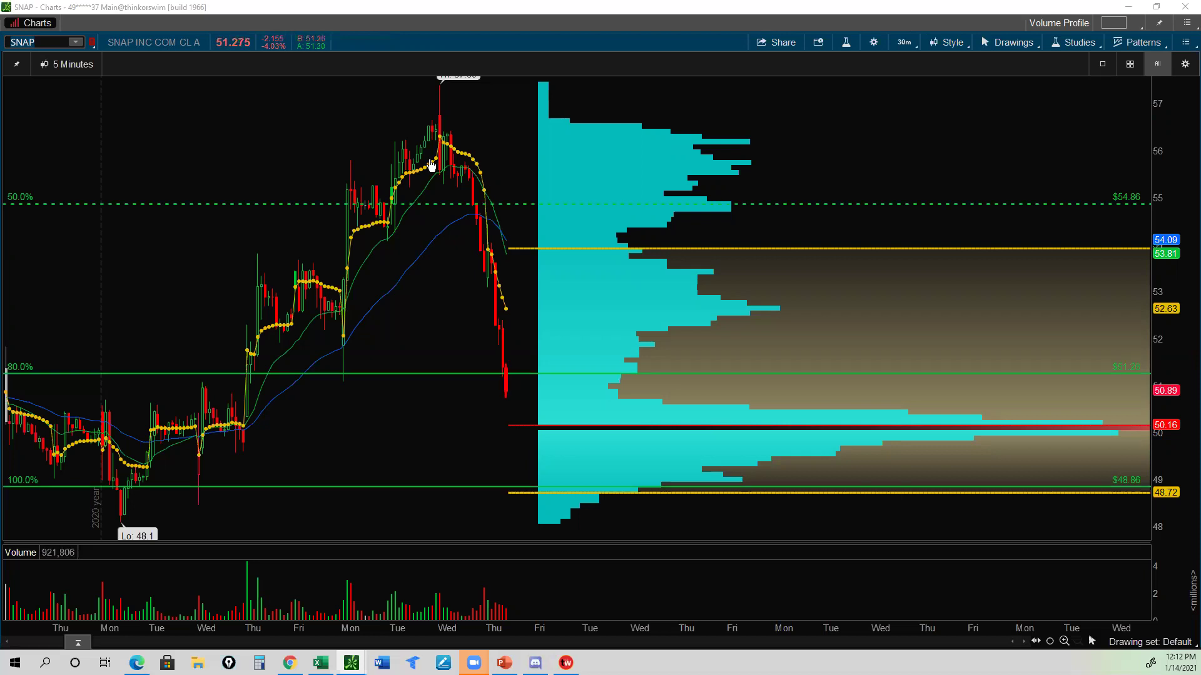
key(Escape)
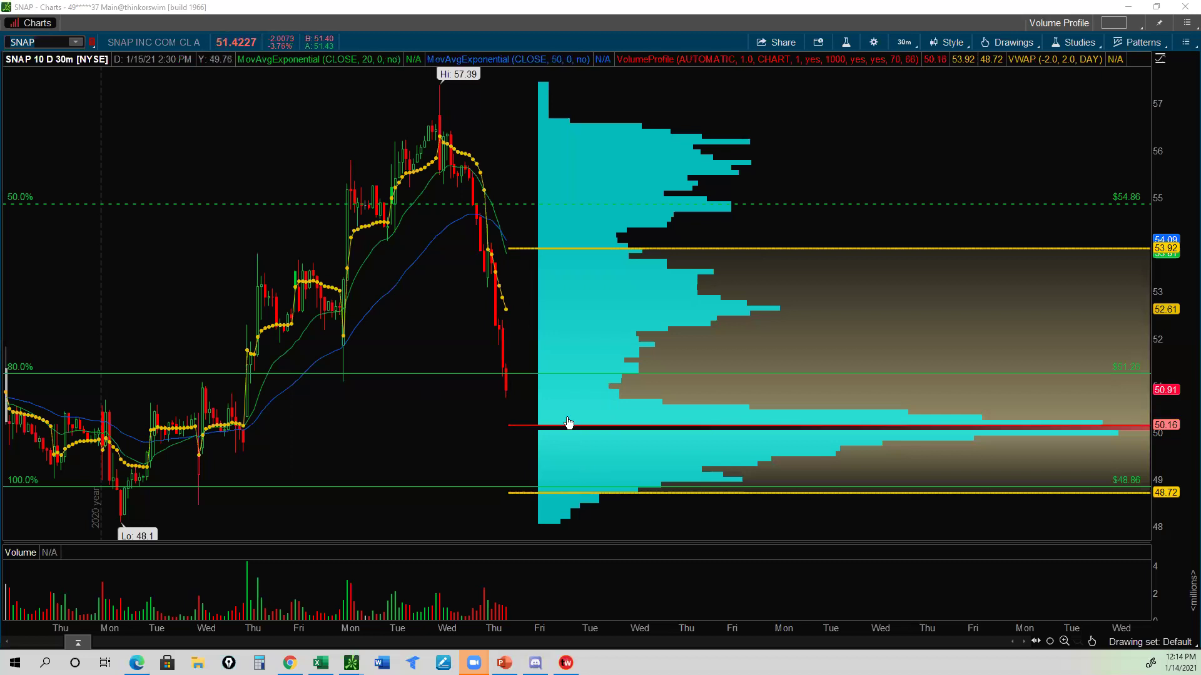
Return to the position statement and review the CHWY and SNAP losing positions
click(1125, 9)
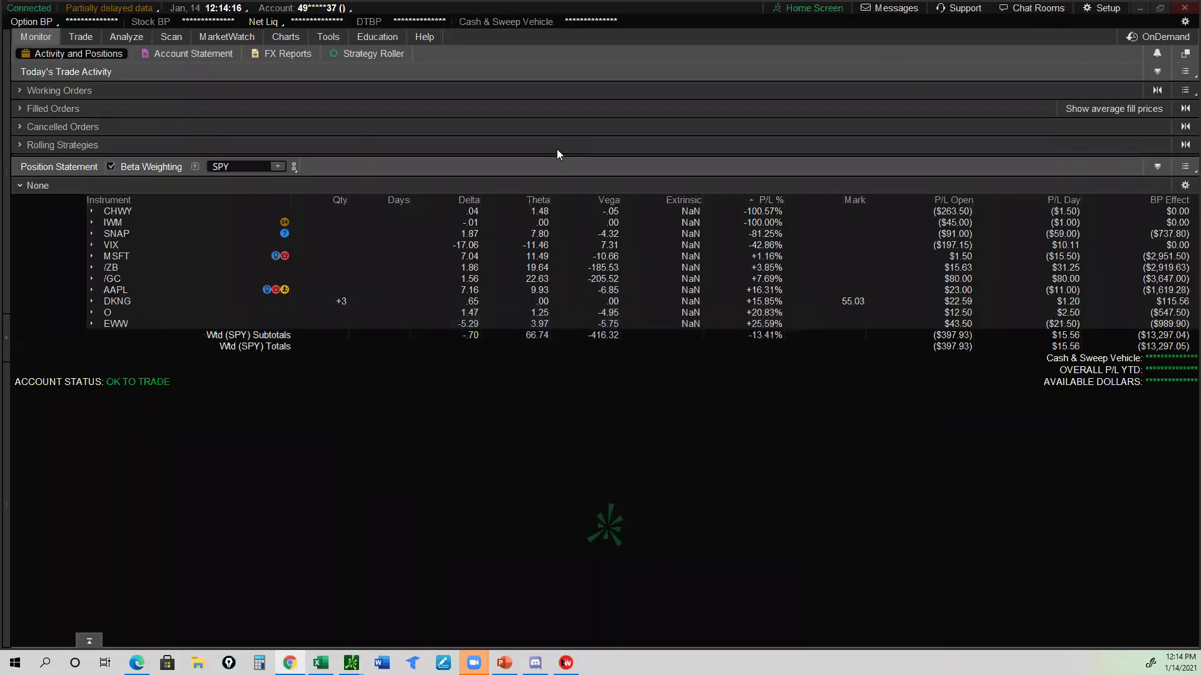
click(188, 211)
click(144, 232)
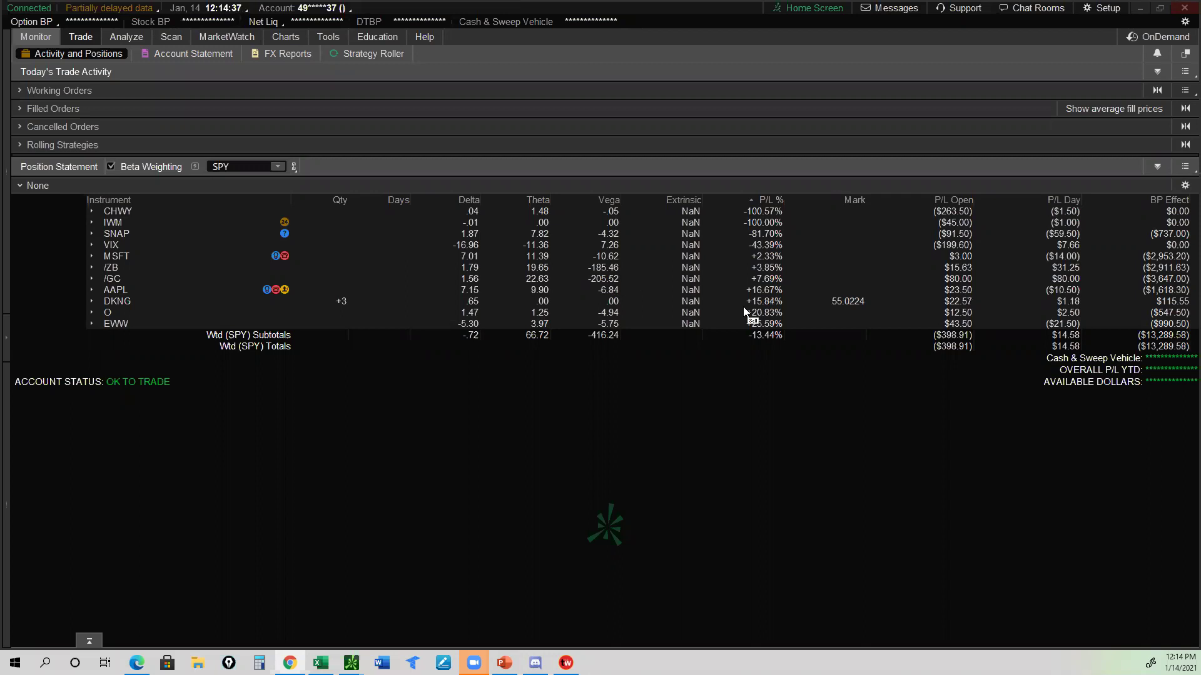
Load the SNAP option chain for trading, collapsing the 15 JAN 21 expiration and showing the 5 FEB 21 weekly strikes
click(80, 37)
click(43, 70)
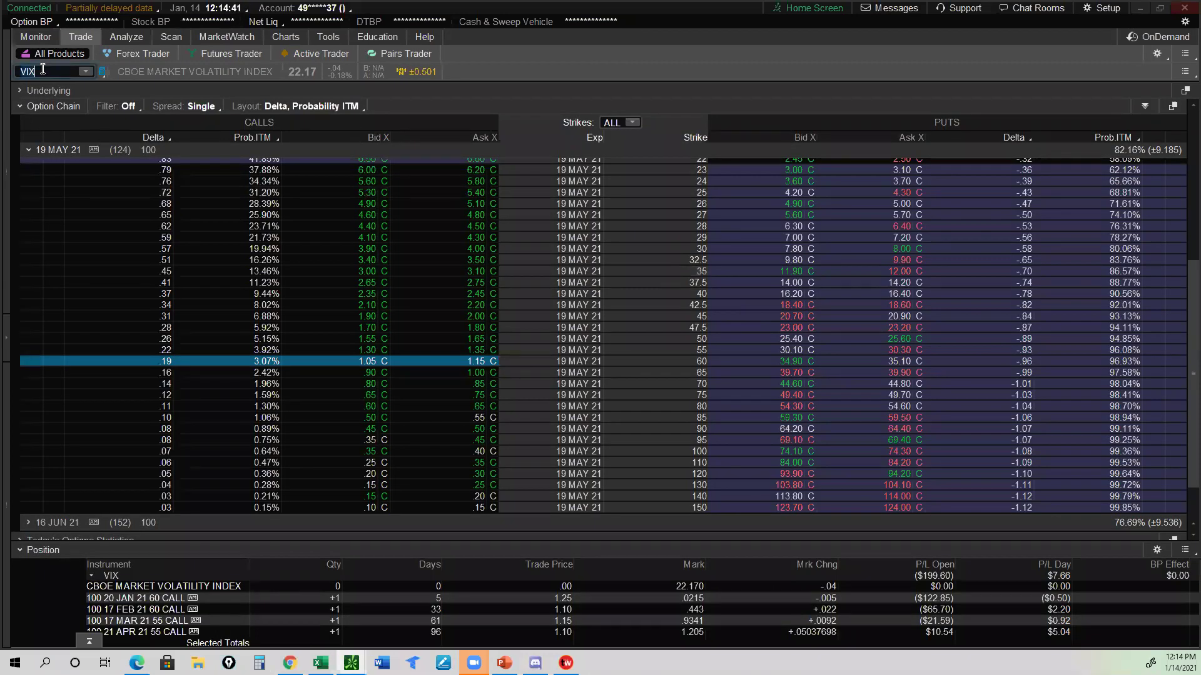
text(S)
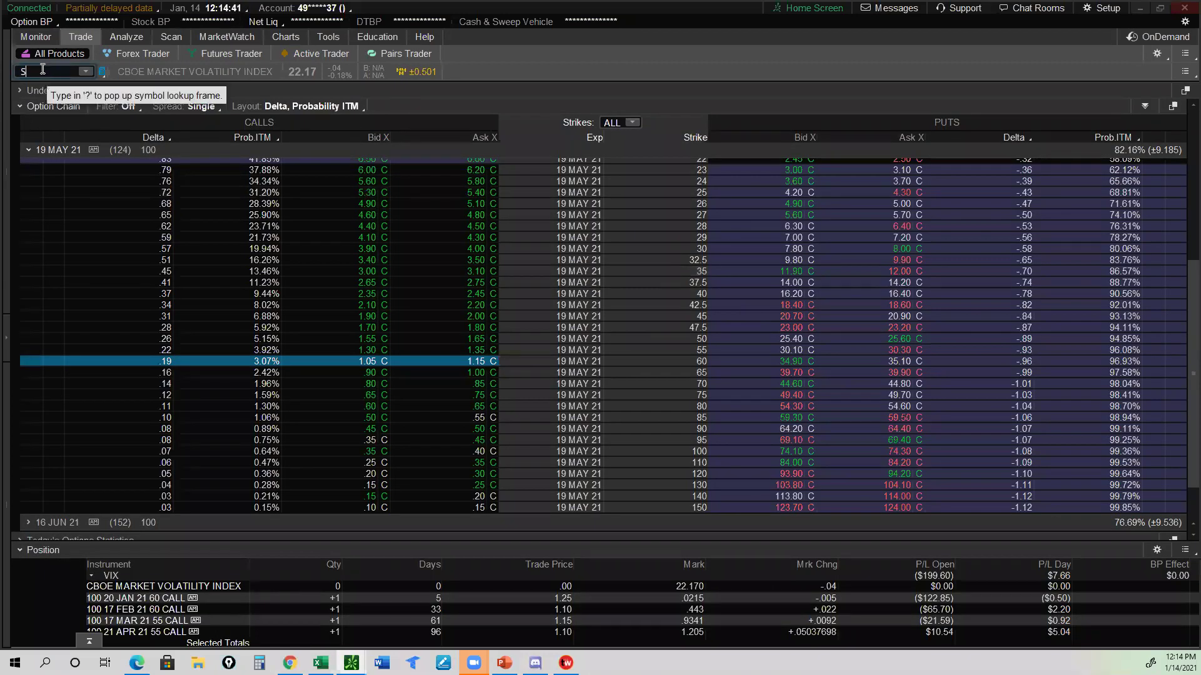
text(NAP)
key(Return)
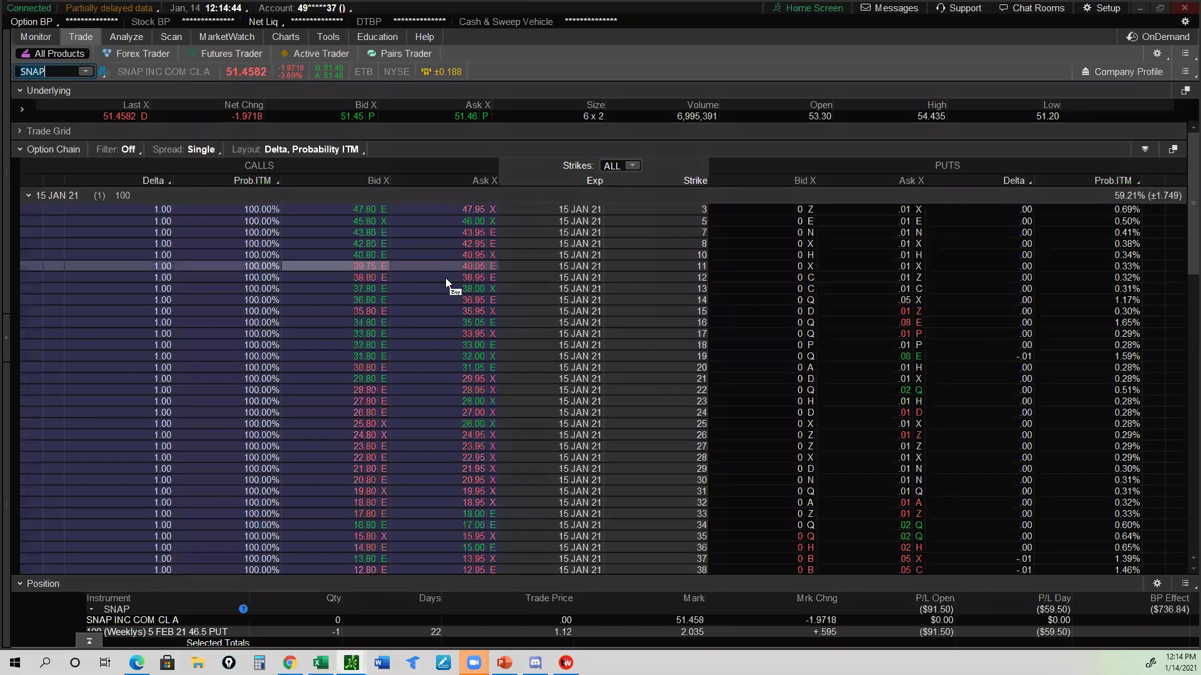
click(27, 196)
click(50, 219)
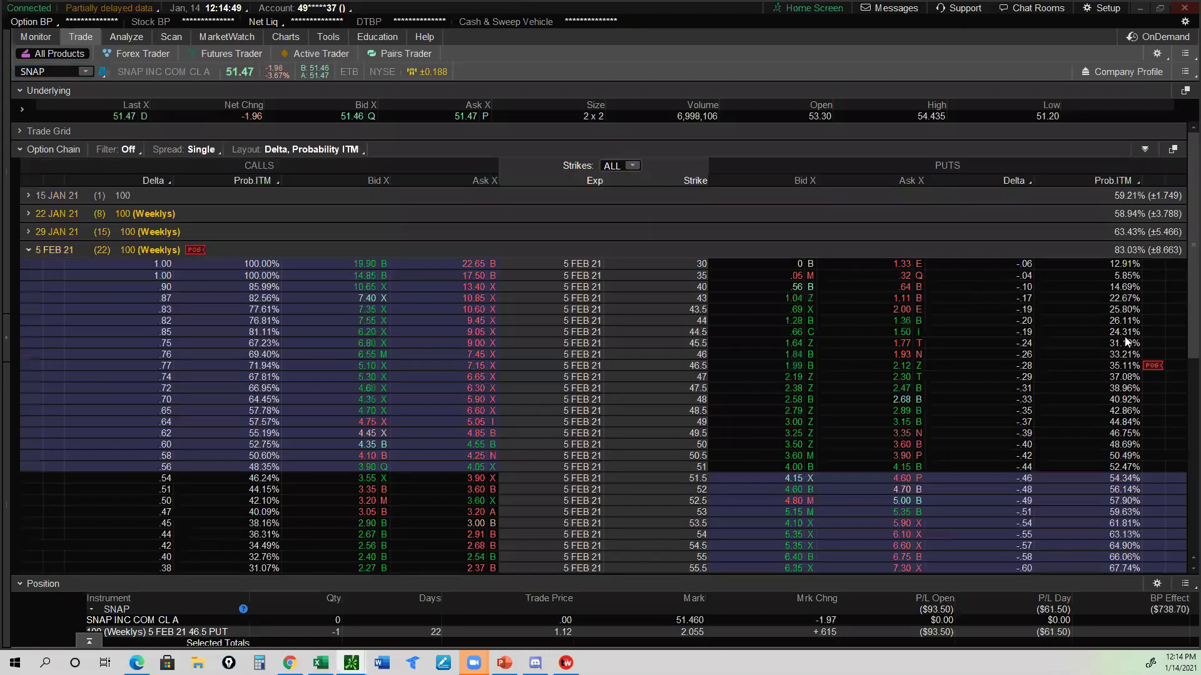
Sell one SNAP 5 FEB 21 58.5 call to open with a day limit order at 1.60
scroll(1124, 336, down, 1)
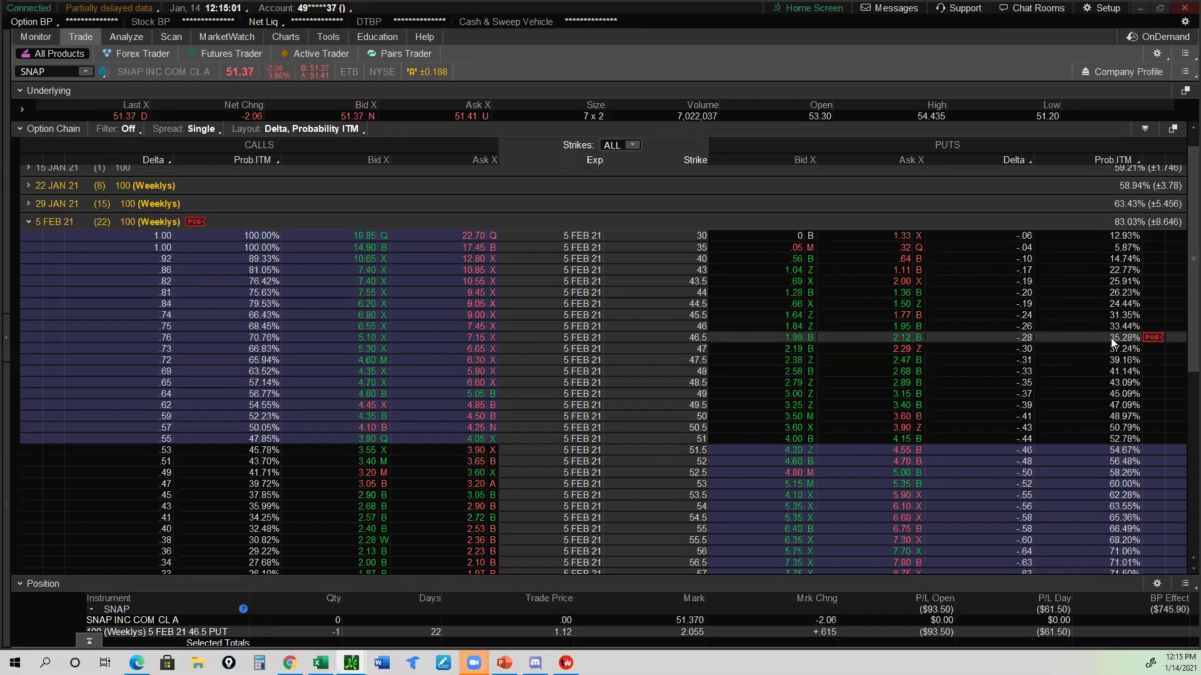
scroll(1111, 341, down, 3)
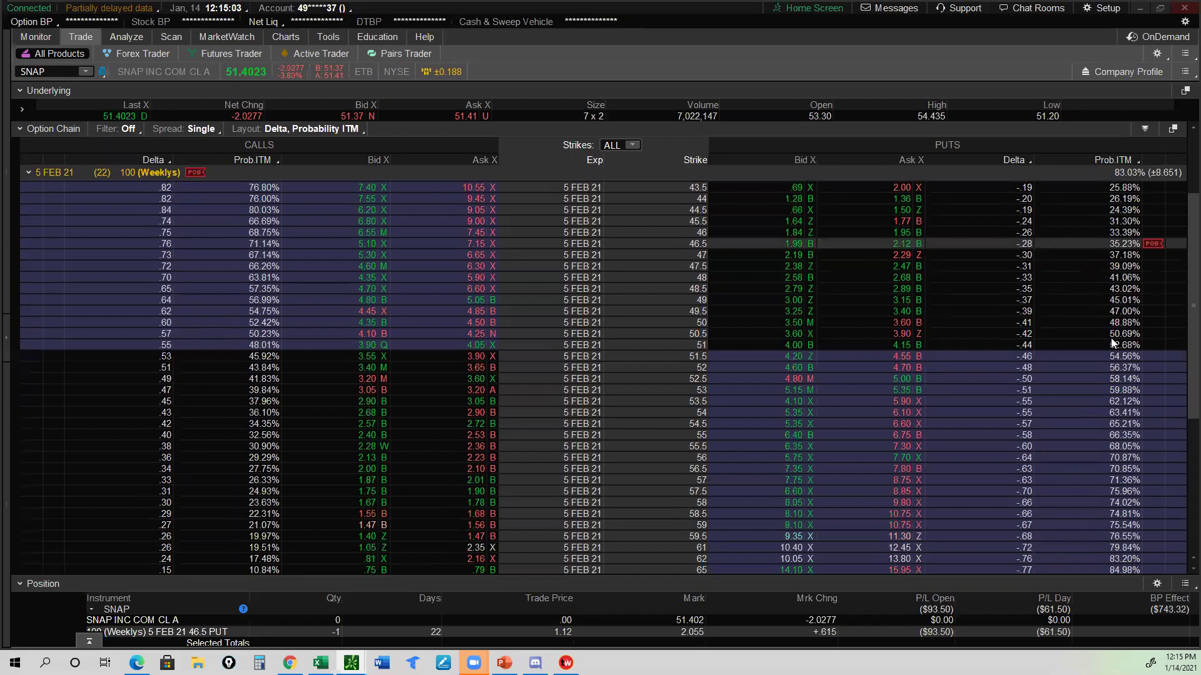
scroll(1111, 342, down, 1)
scroll(500, 350, down, 1)
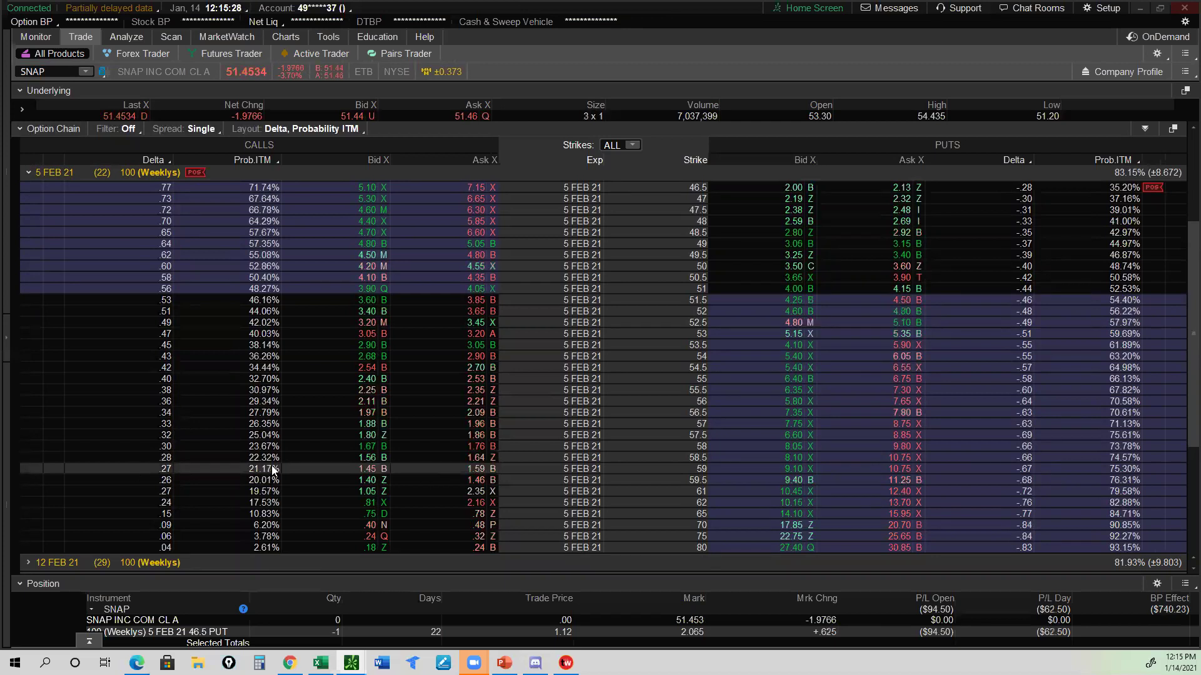
click(366, 459)
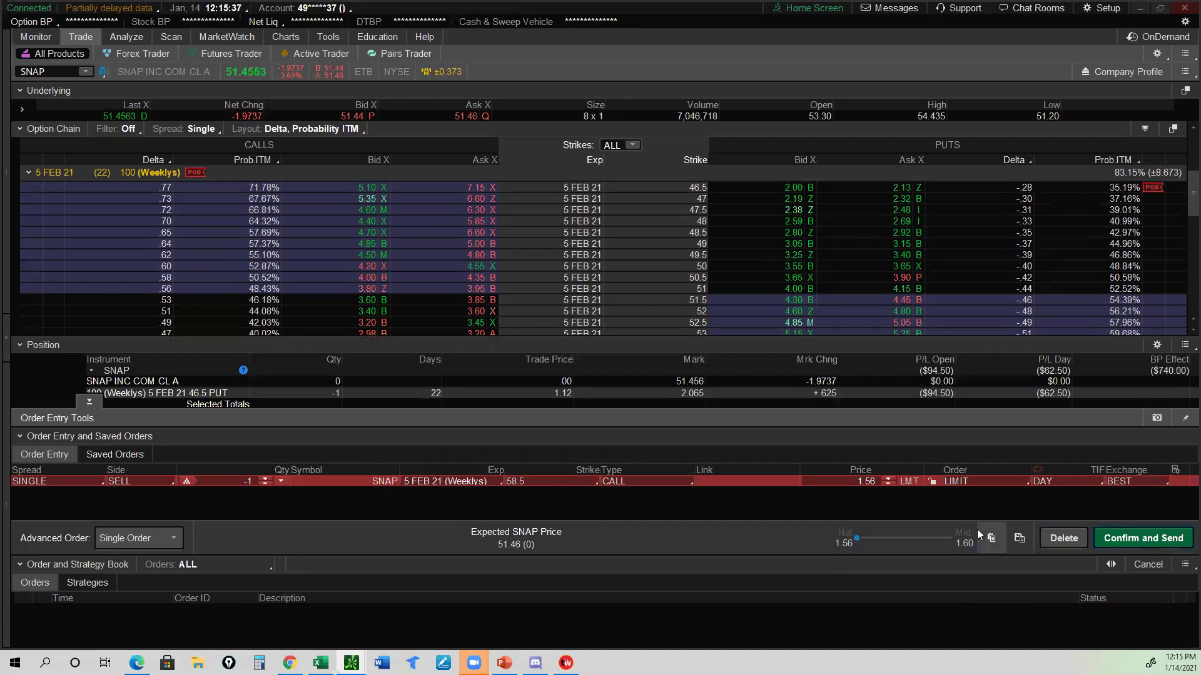
click(888, 478)
click(888, 478)
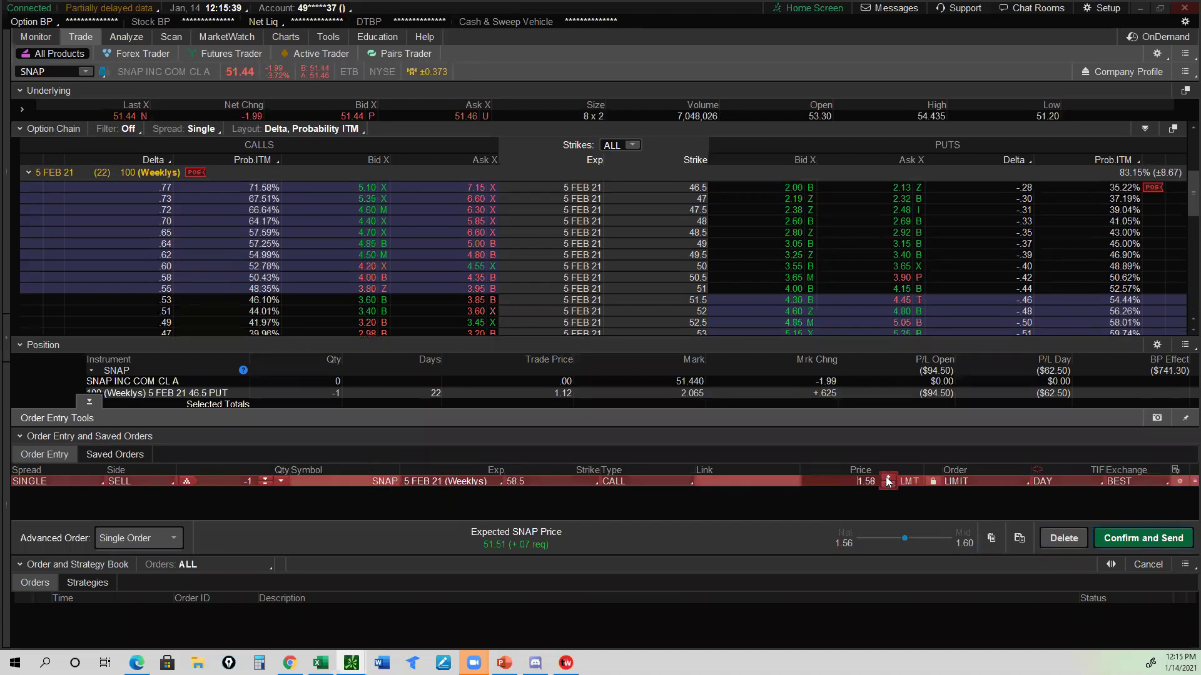
click(888, 478)
click(888, 479)
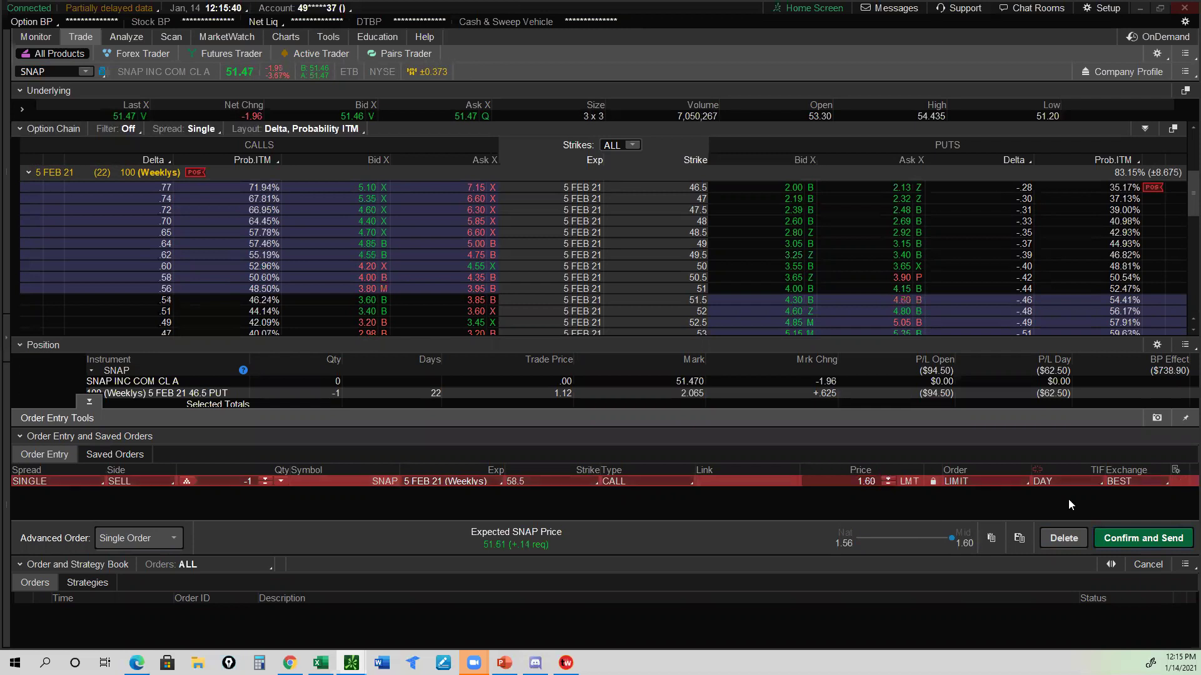
click(1143, 538)
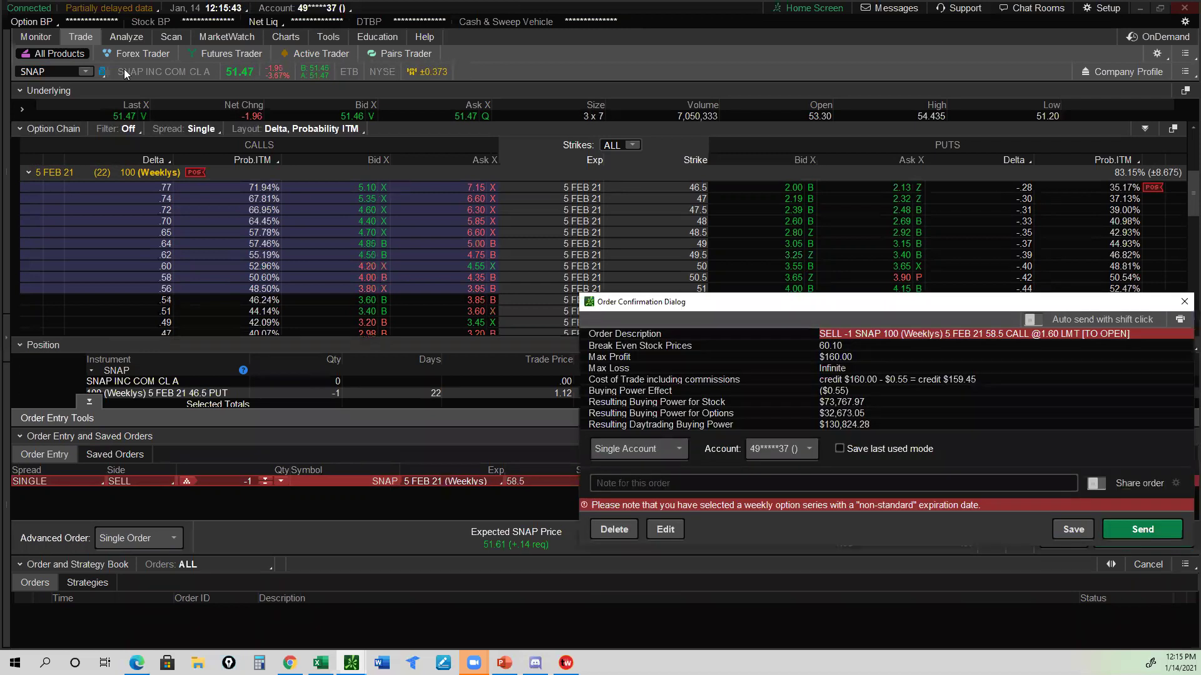
key(Return)
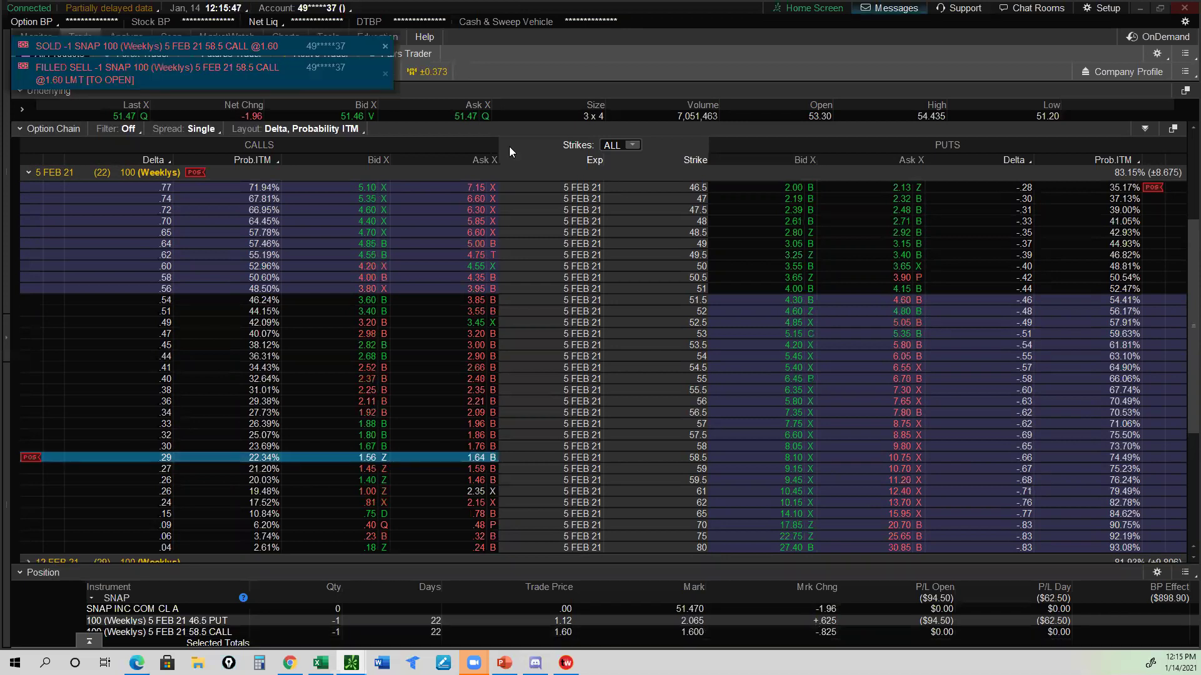
Copy the option symbol of the SNAP 5 FEB 21 58.5 call and switch to the Excel trade spreadsheet
right_click(296, 459)
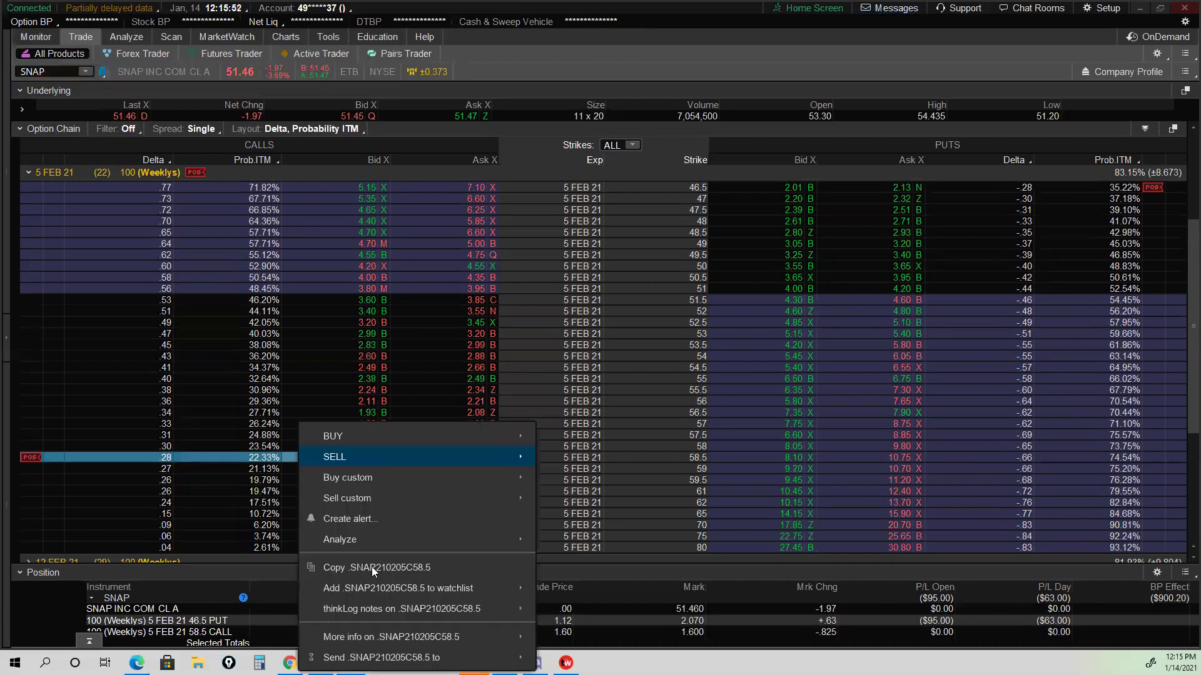
click(371, 567)
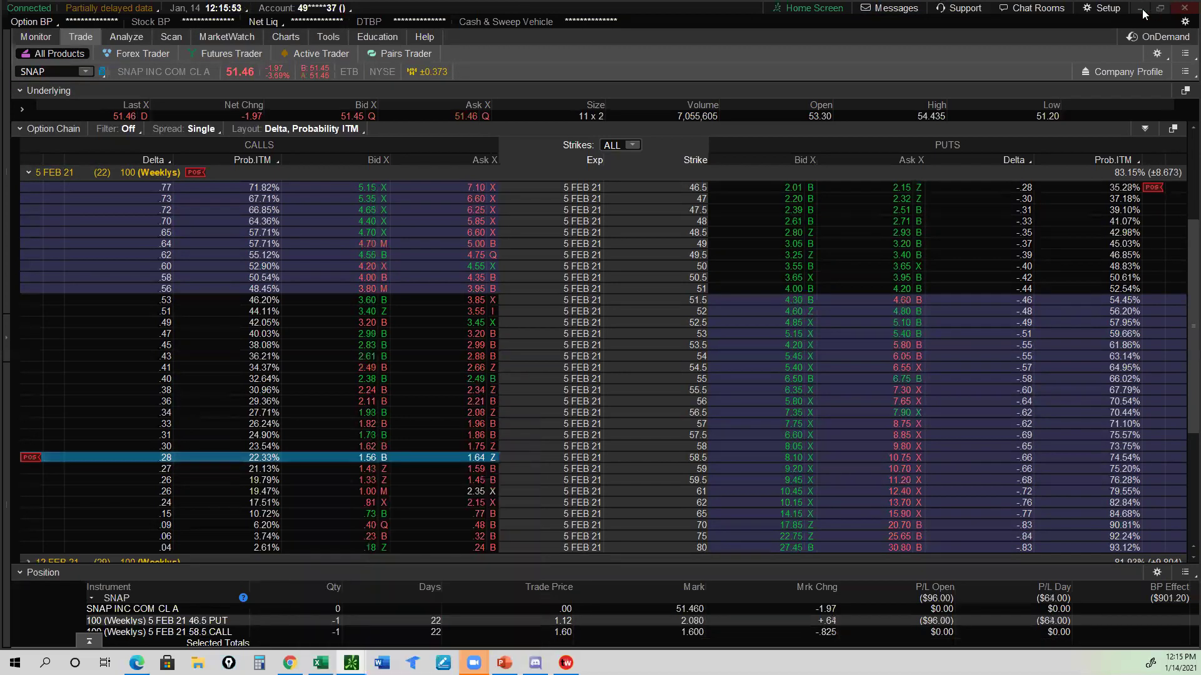
key(alt+Tab)
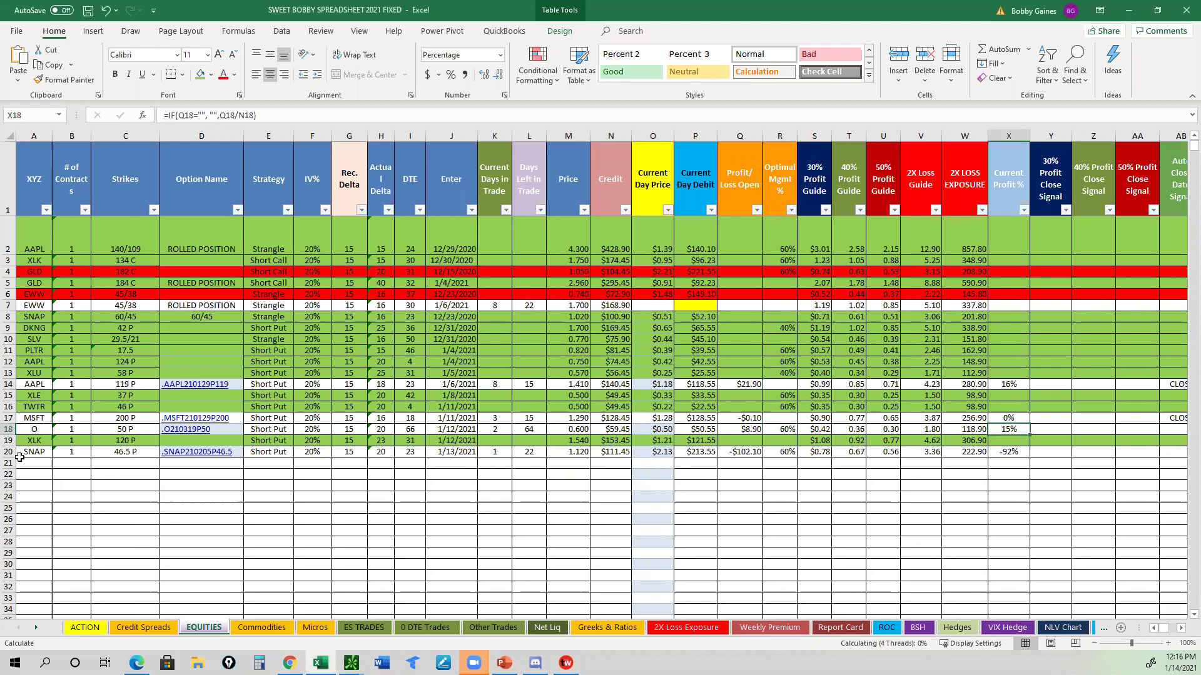
Start a new trade in row 21 of the EQUITIES sheet with SNAP, 1 contract and strike 58.5 C
click(47, 463)
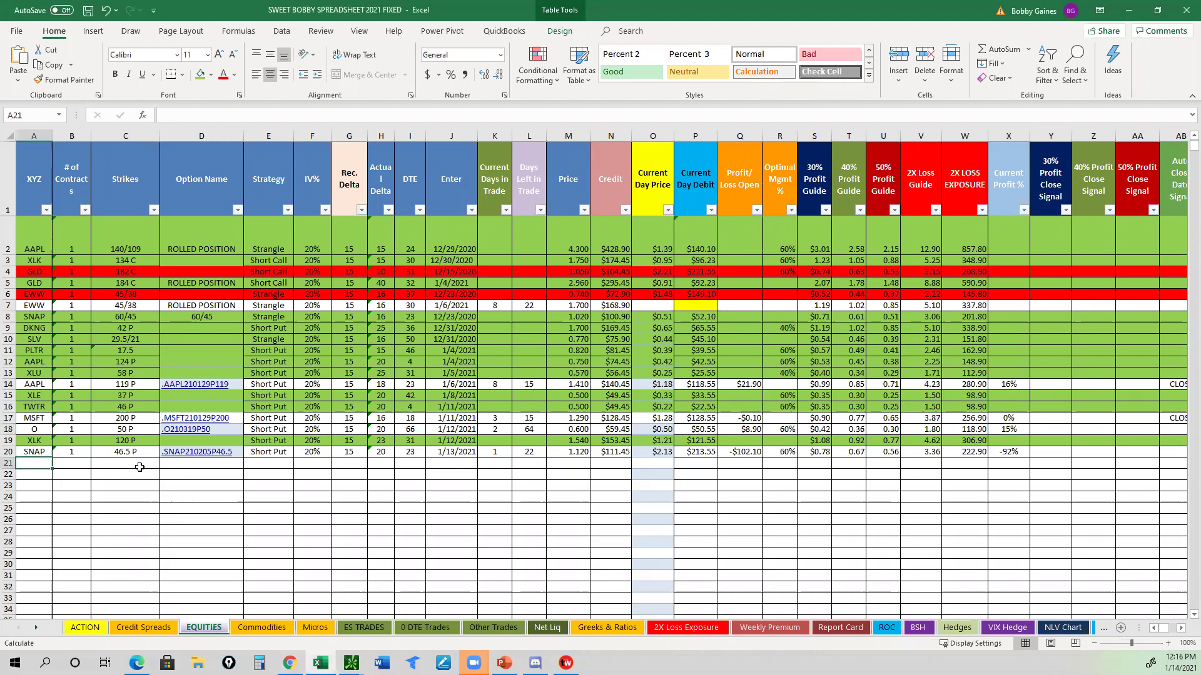
text(SNAP)
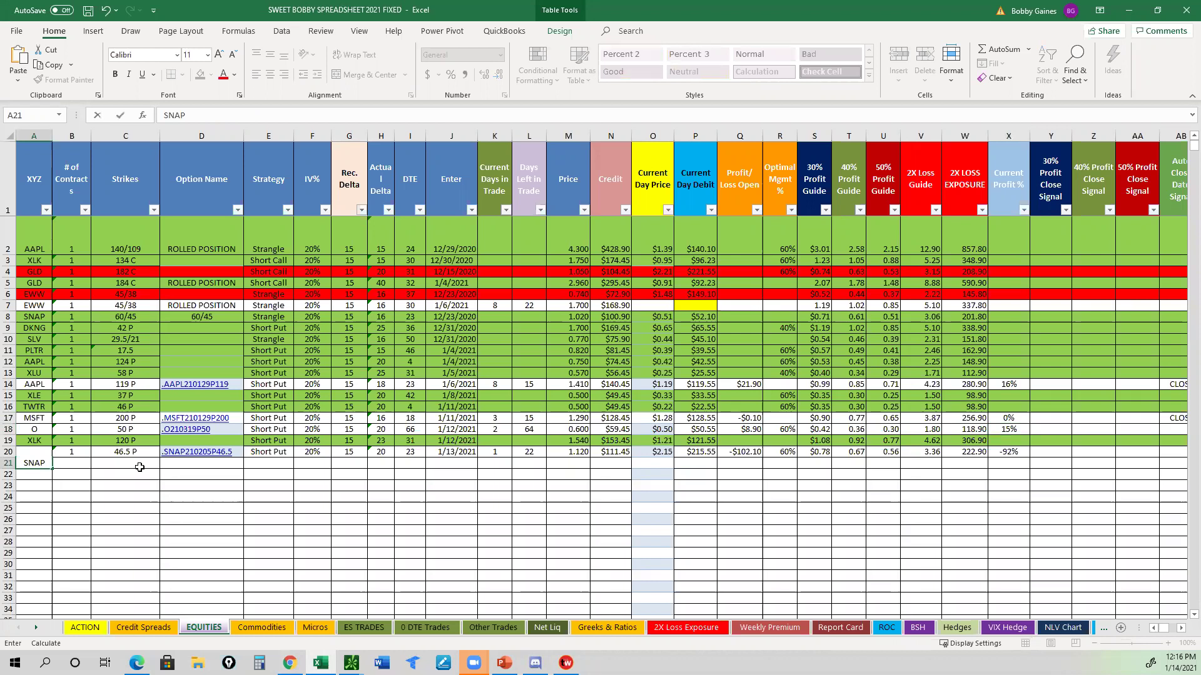
key(Tab)
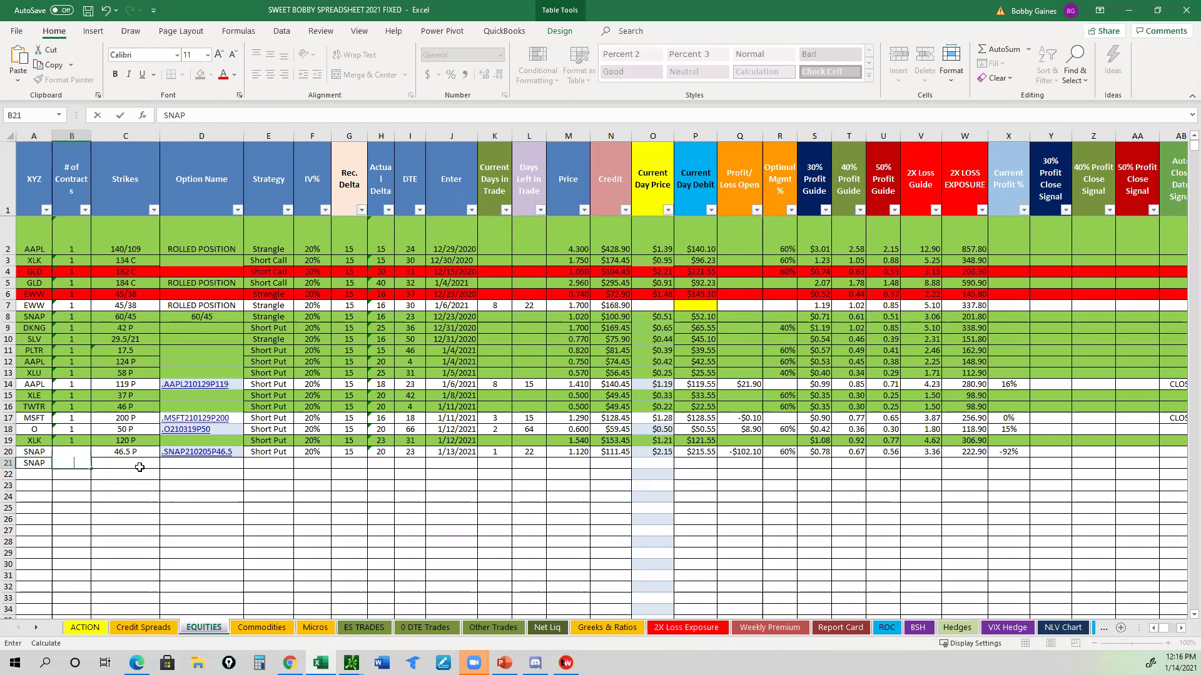
text(1)
key(Tab)
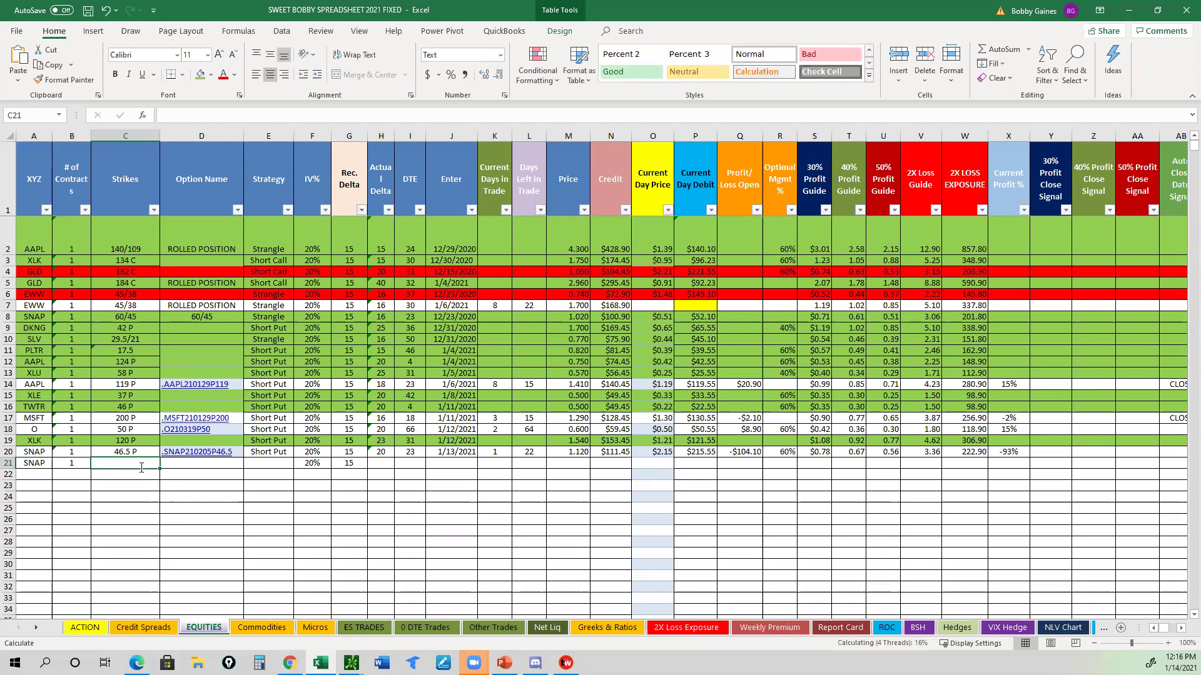
text(58.5 C)
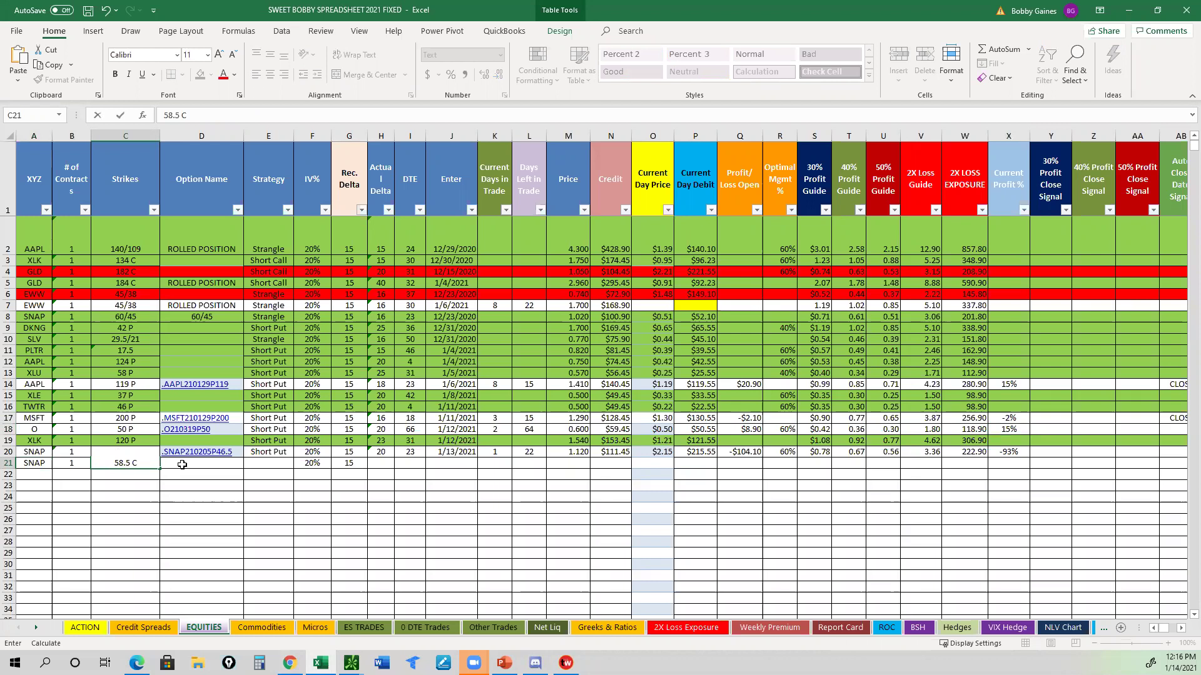
Paste the option name .SNAP210205C58.5 into row 21 and set its strategy to Short Call
right_click(182, 464)
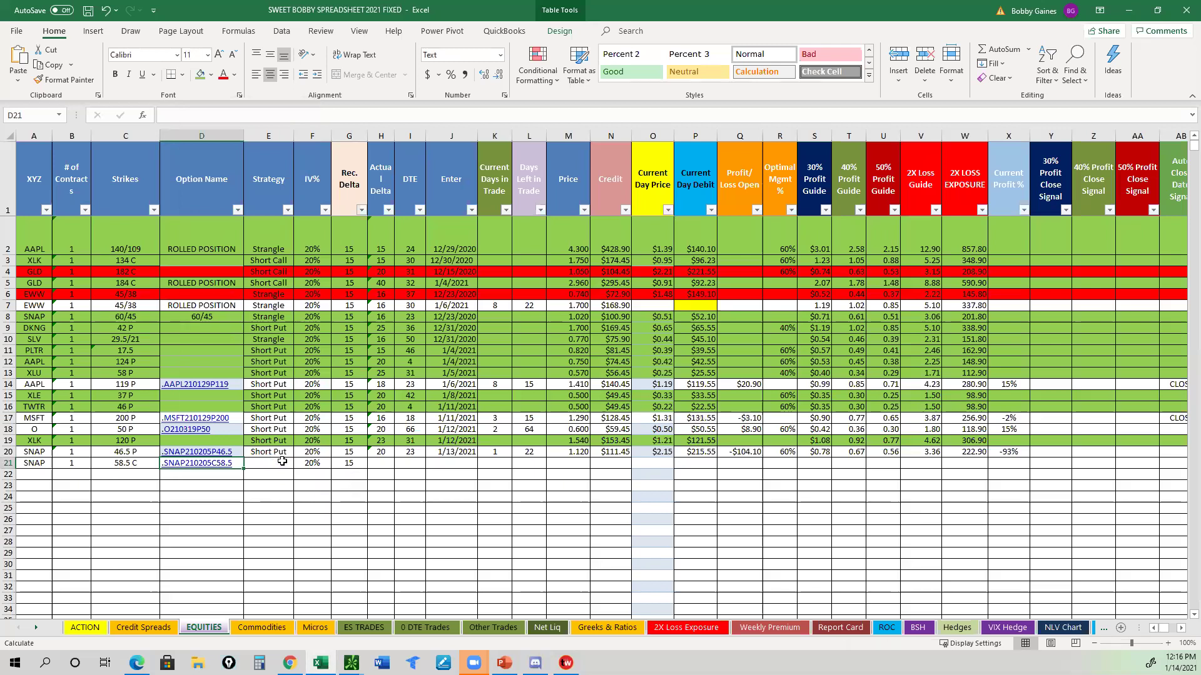
click(282, 461)
click(299, 463)
click(270, 483)
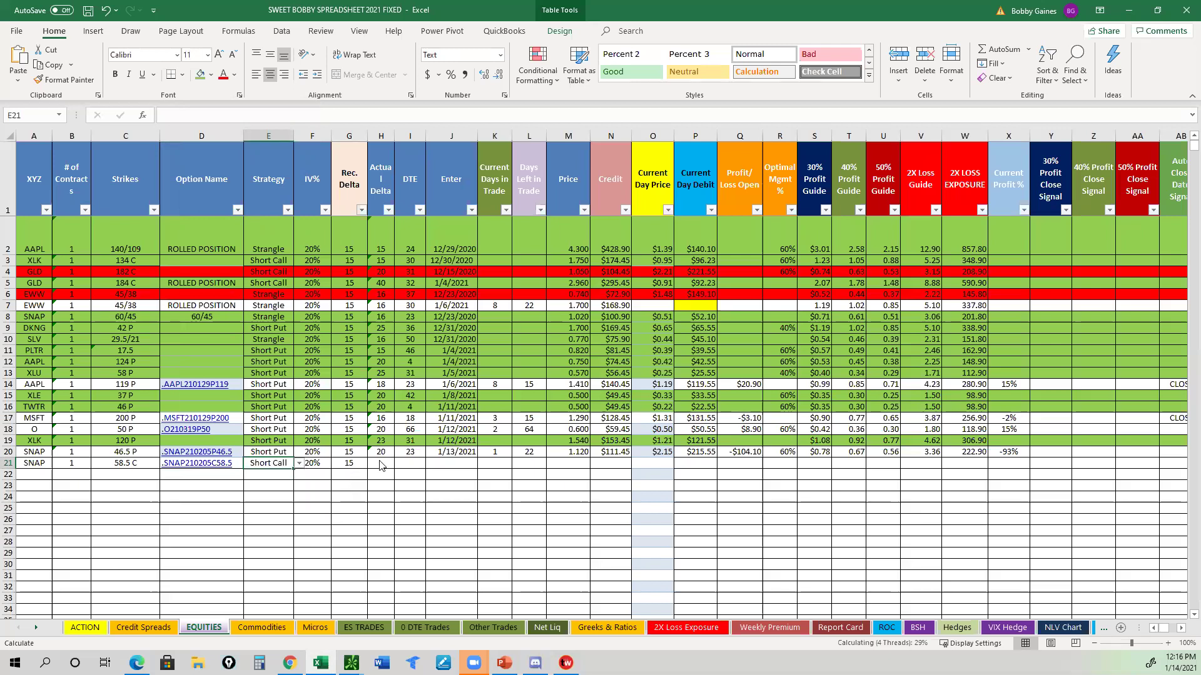
Enter an actual delta of 22, a DTE of 22 and the entry date 1/14/21 for the SNAP call in row 21
click(379, 461)
text(22)
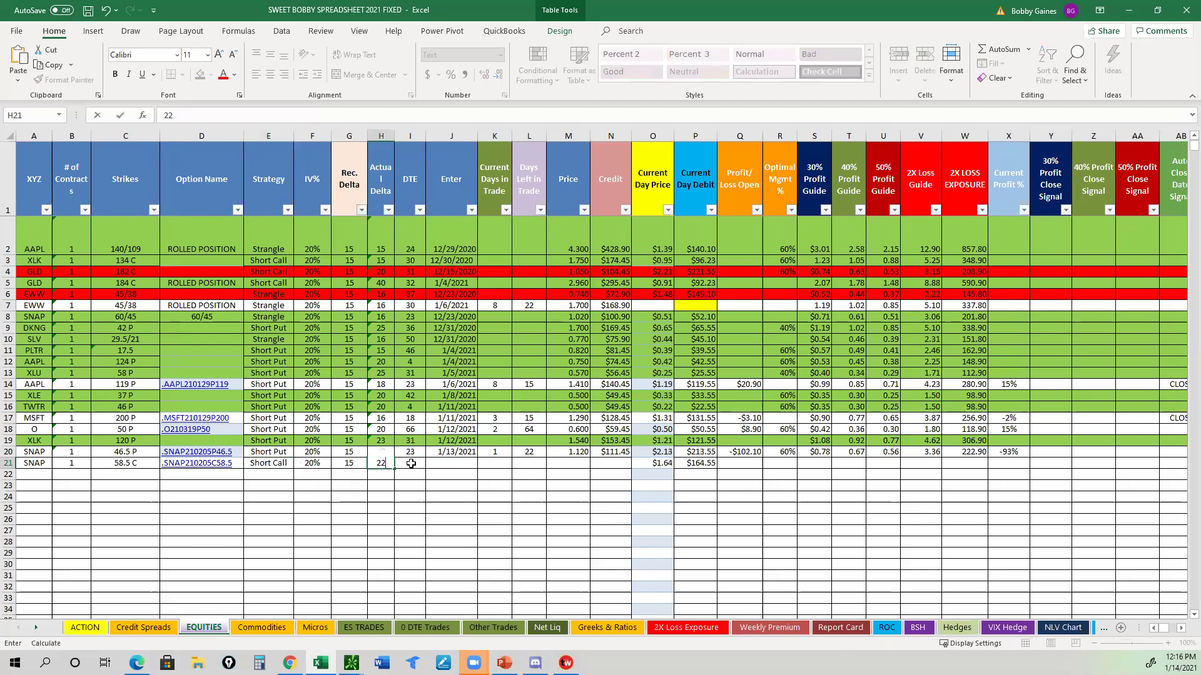
click(410, 463)
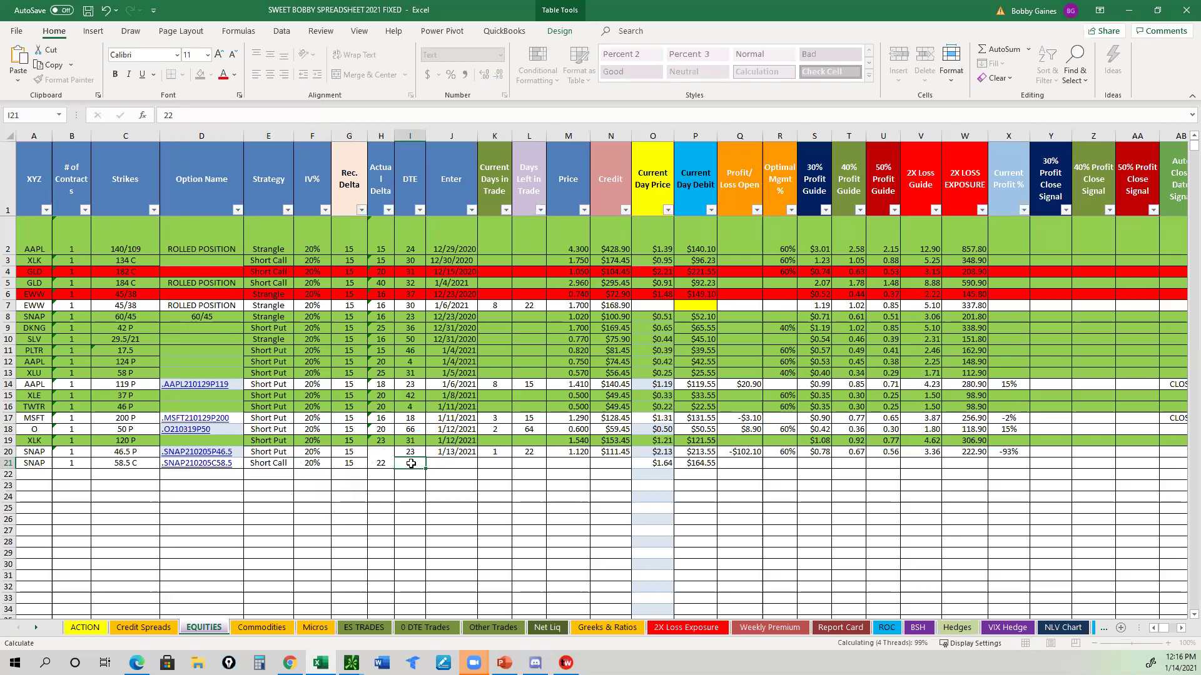
text(22)
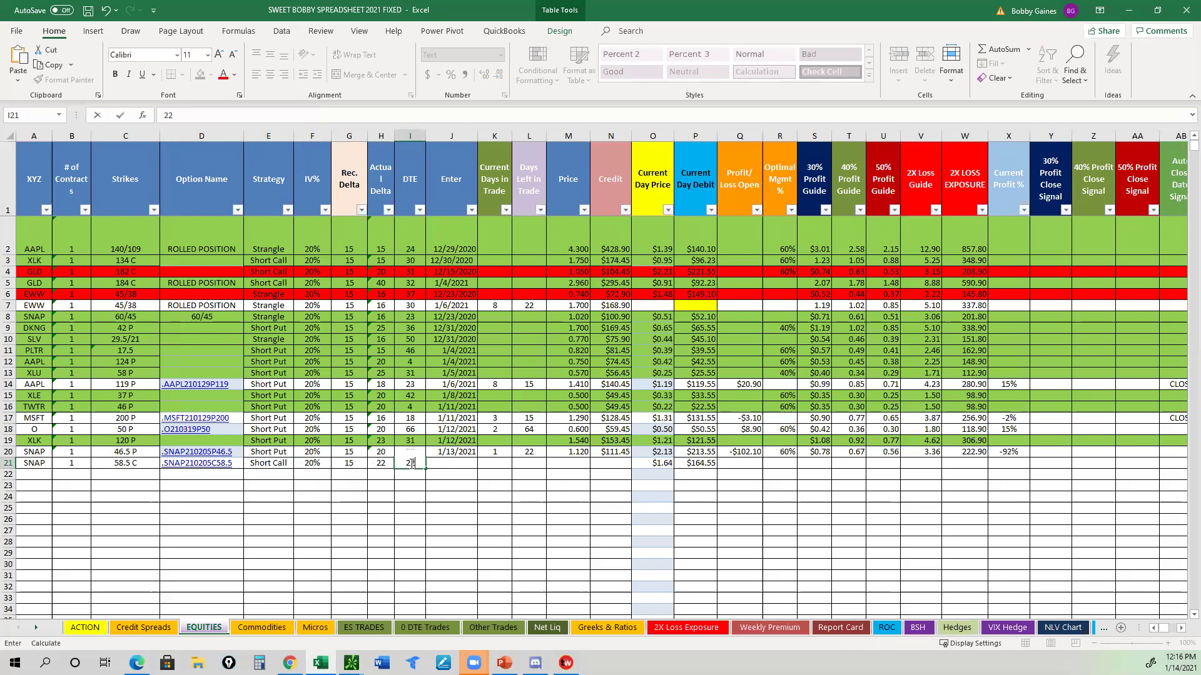
click(446, 462)
text(1/14)
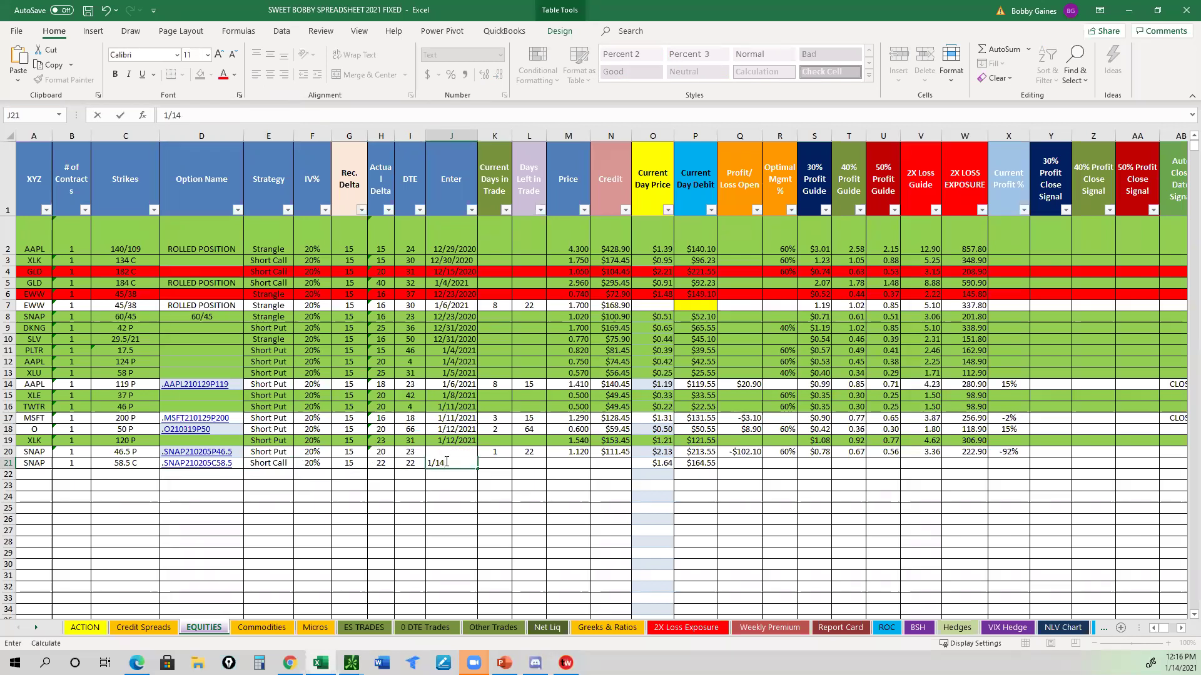
text(/21)
key(Tab)
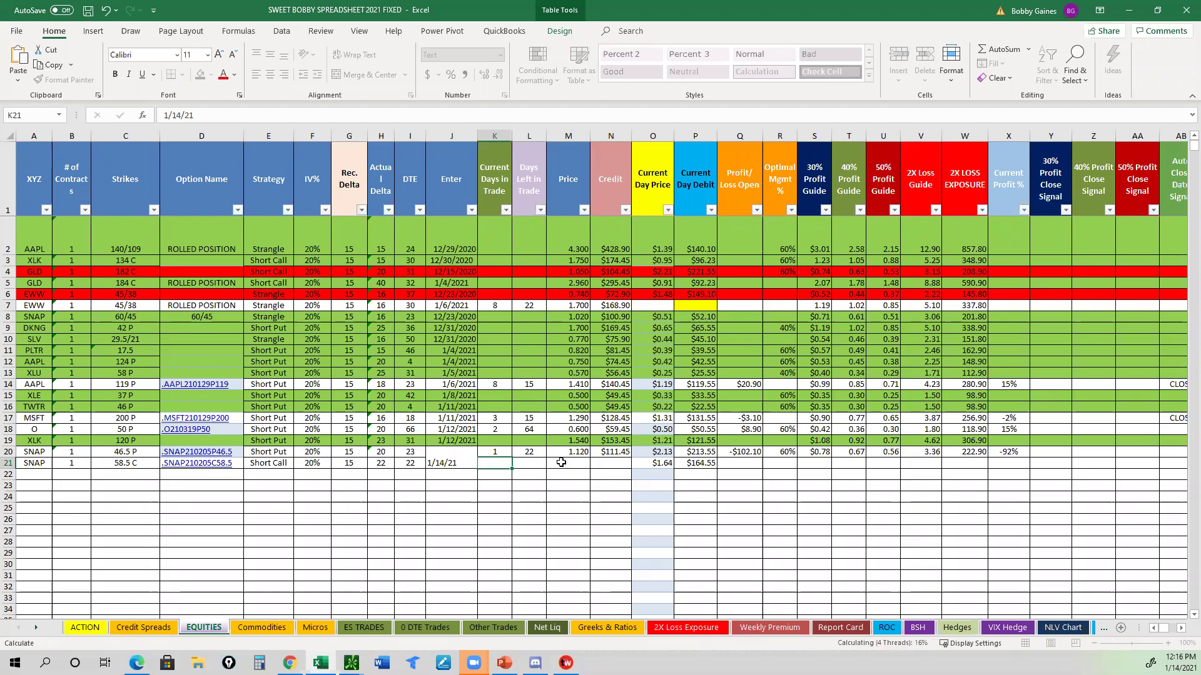
Enter a price of 1.60 for the SNAP short call in row 21
click(561, 462)
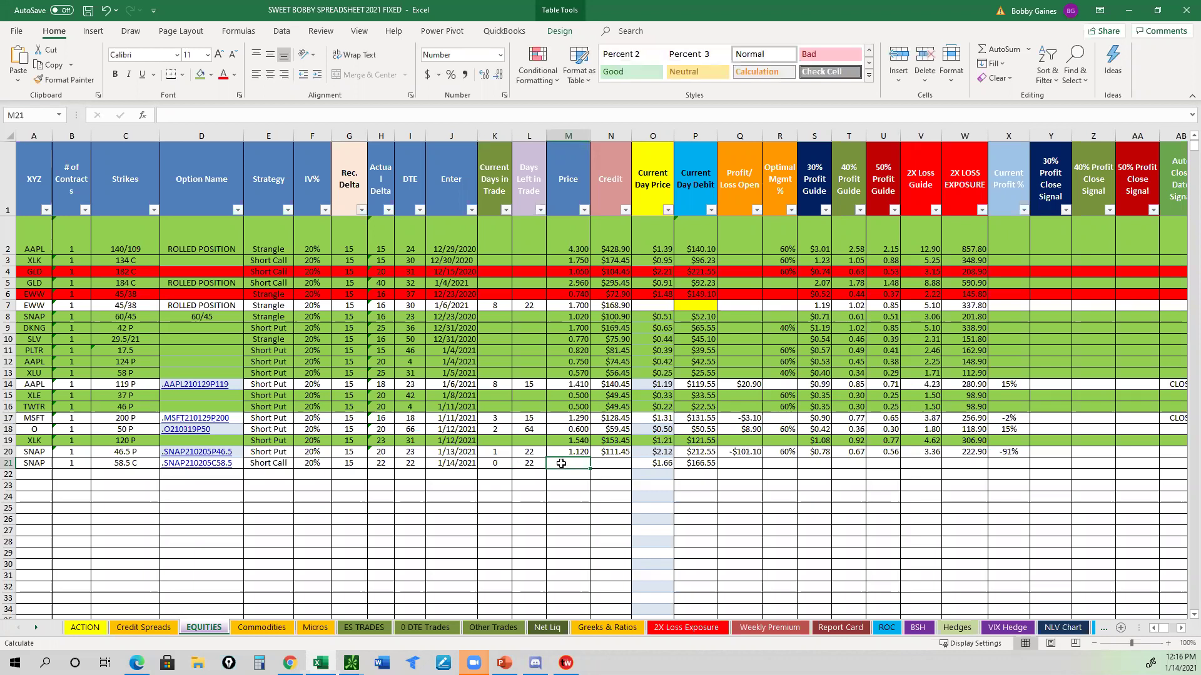
text(1.60)
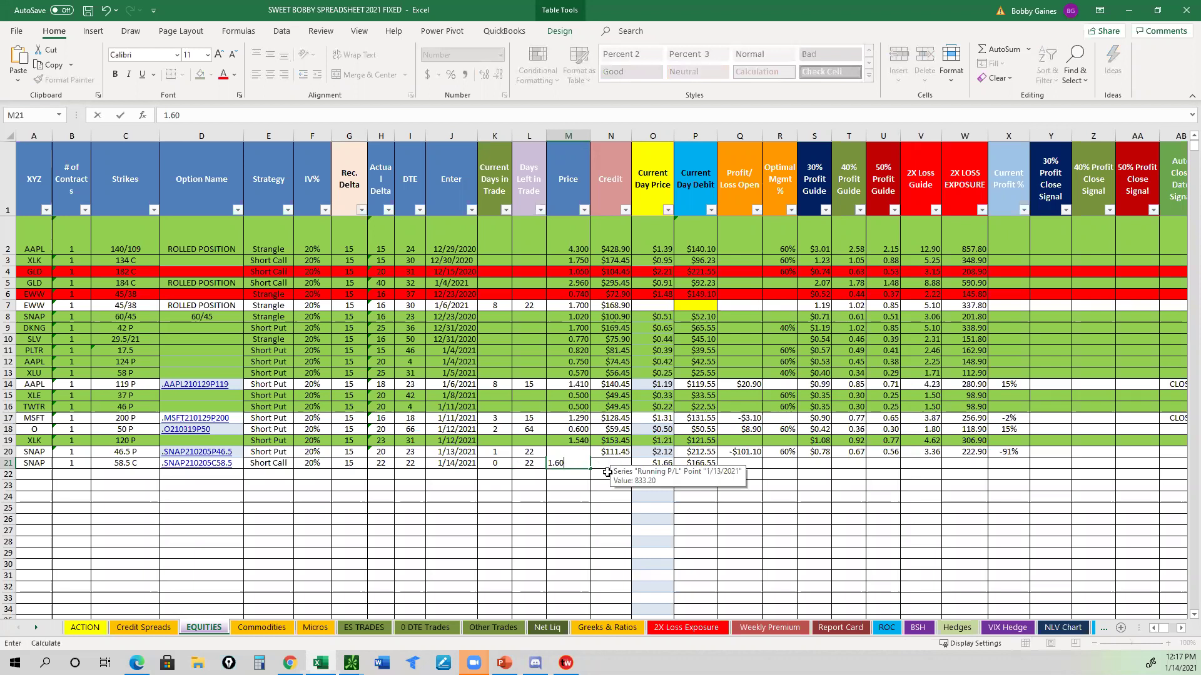
key(Tab)
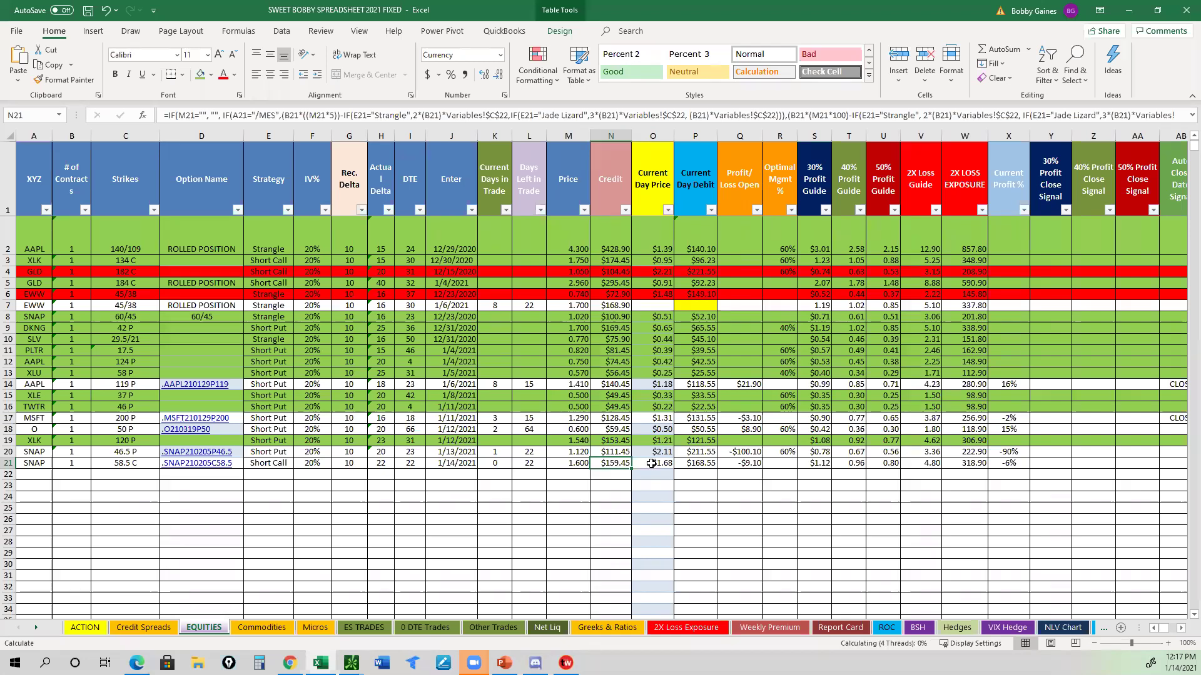
key(Right)
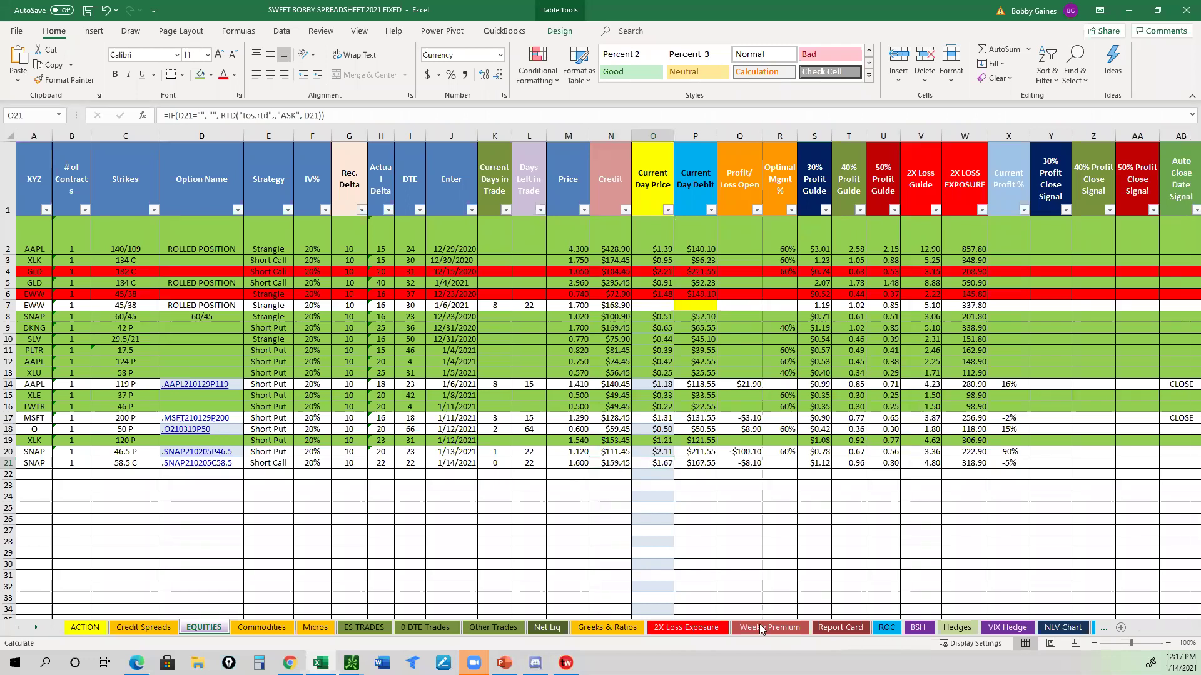
Review the target percentage and weekly profit for the 01/11/2021 week on the Weekly Premium sheet
click(761, 629)
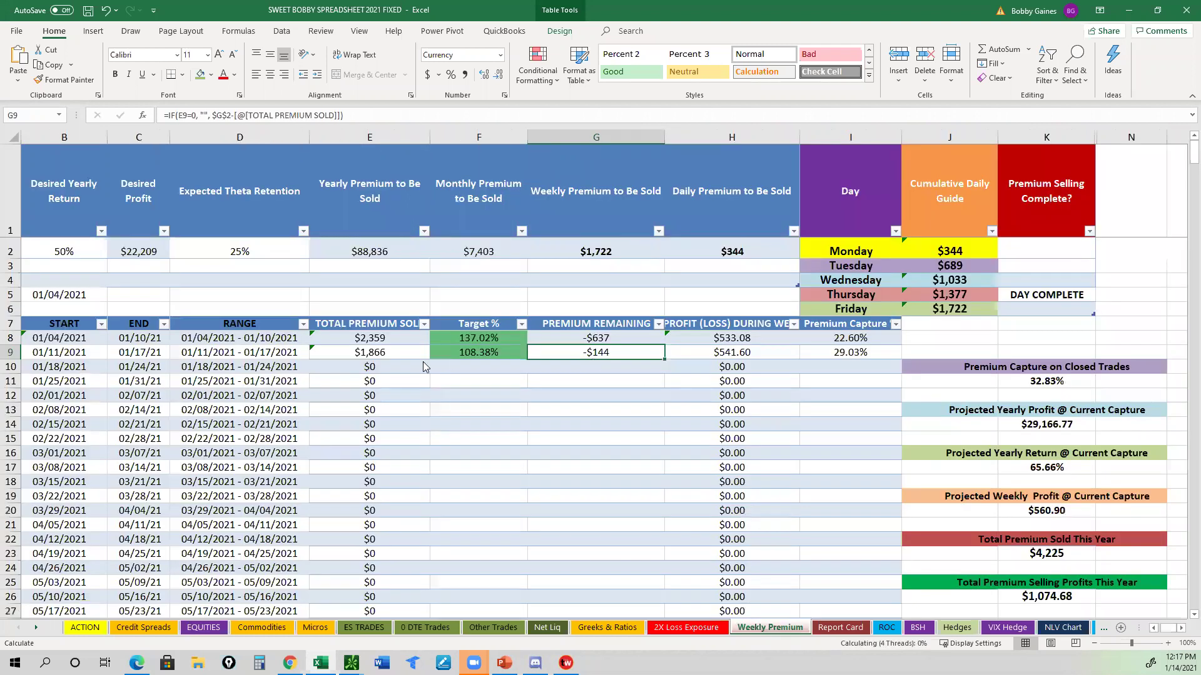
click(482, 354)
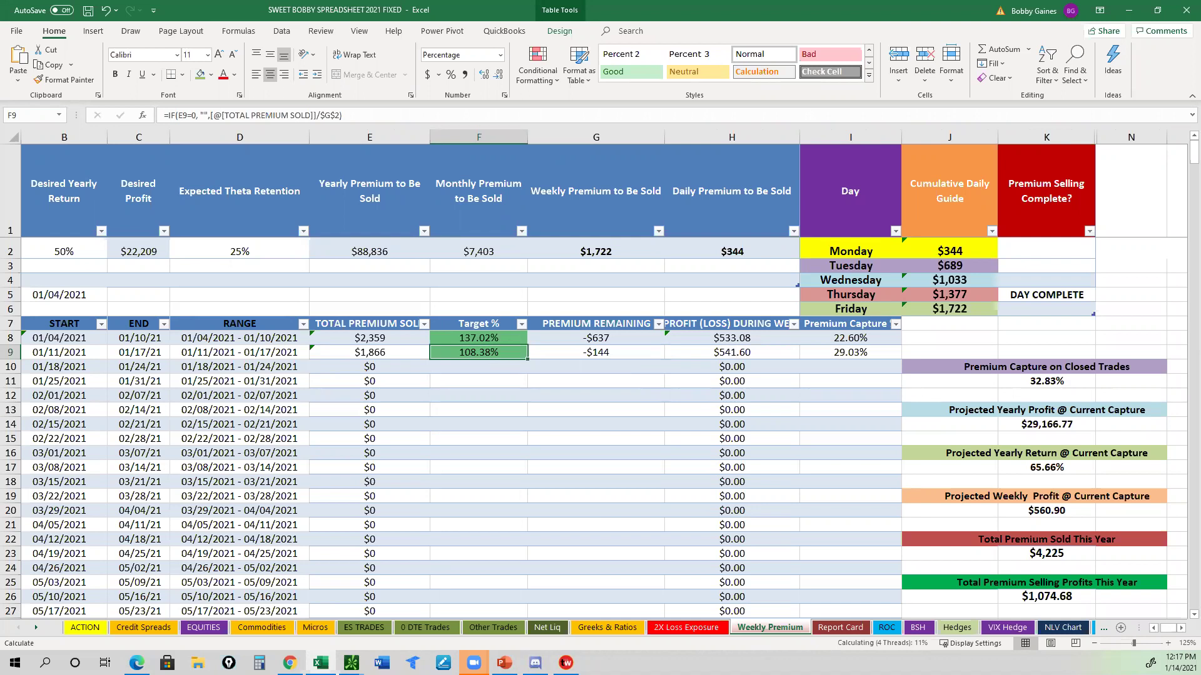
click(731, 352)
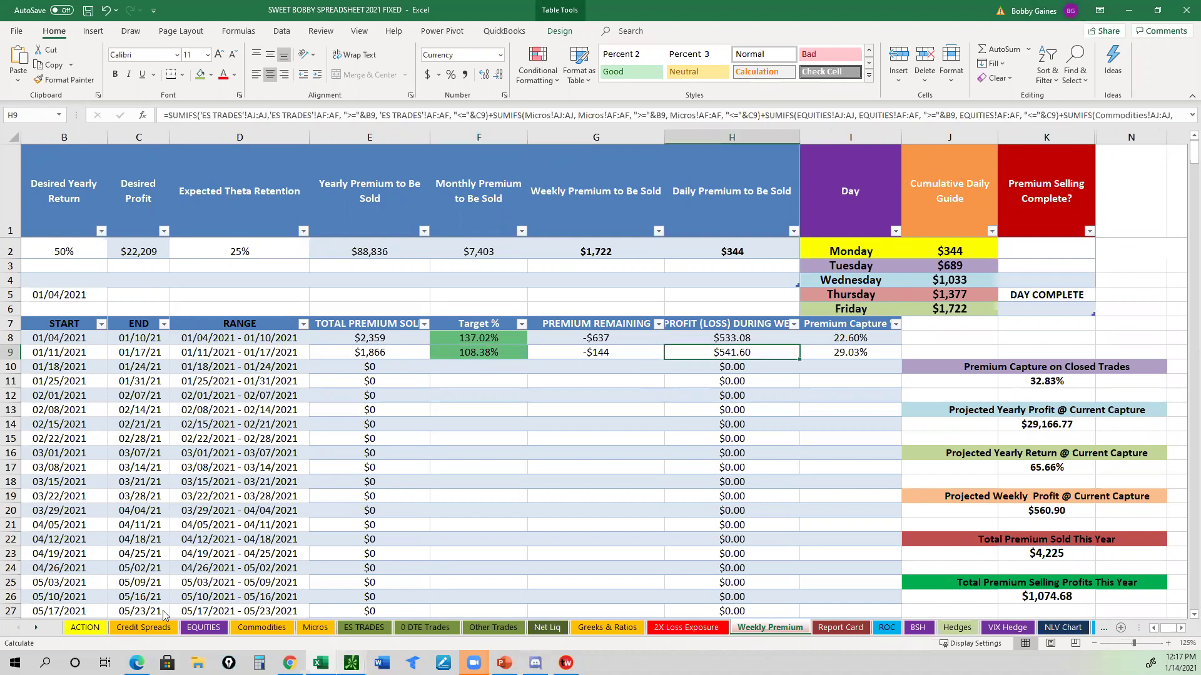
Switch back to the main thinkorswim window, collapse the SNAP 5 FEB 21 expiration and review the position statement
mouse_move(352, 663)
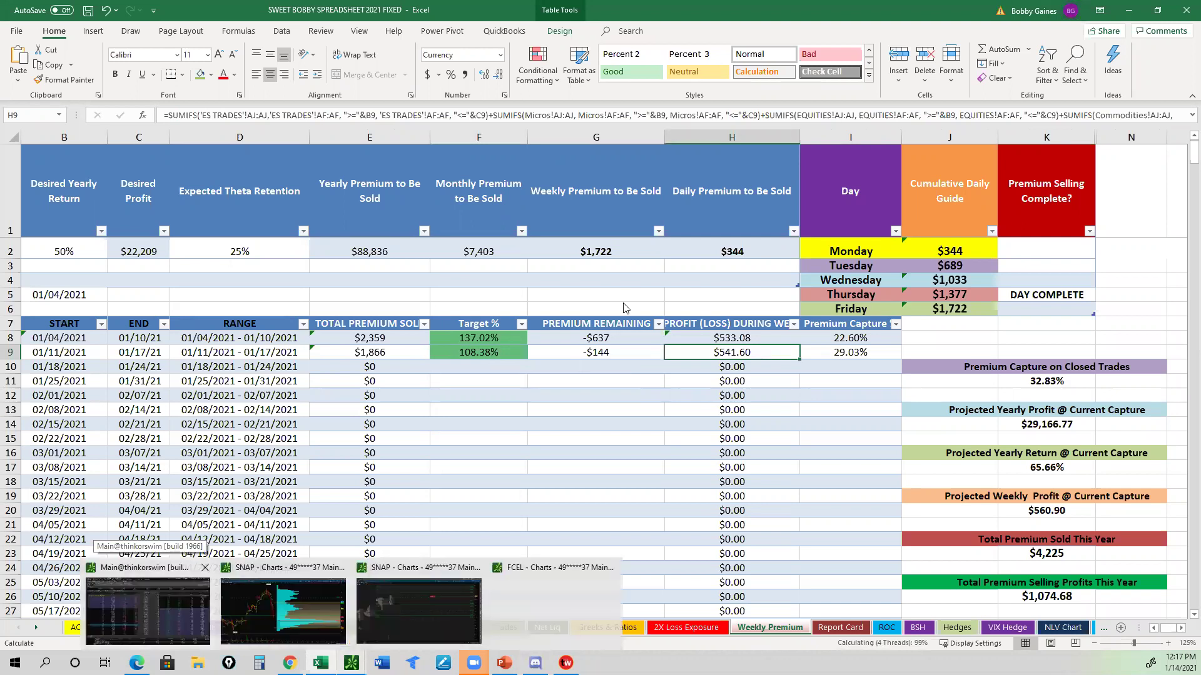
click(167, 606)
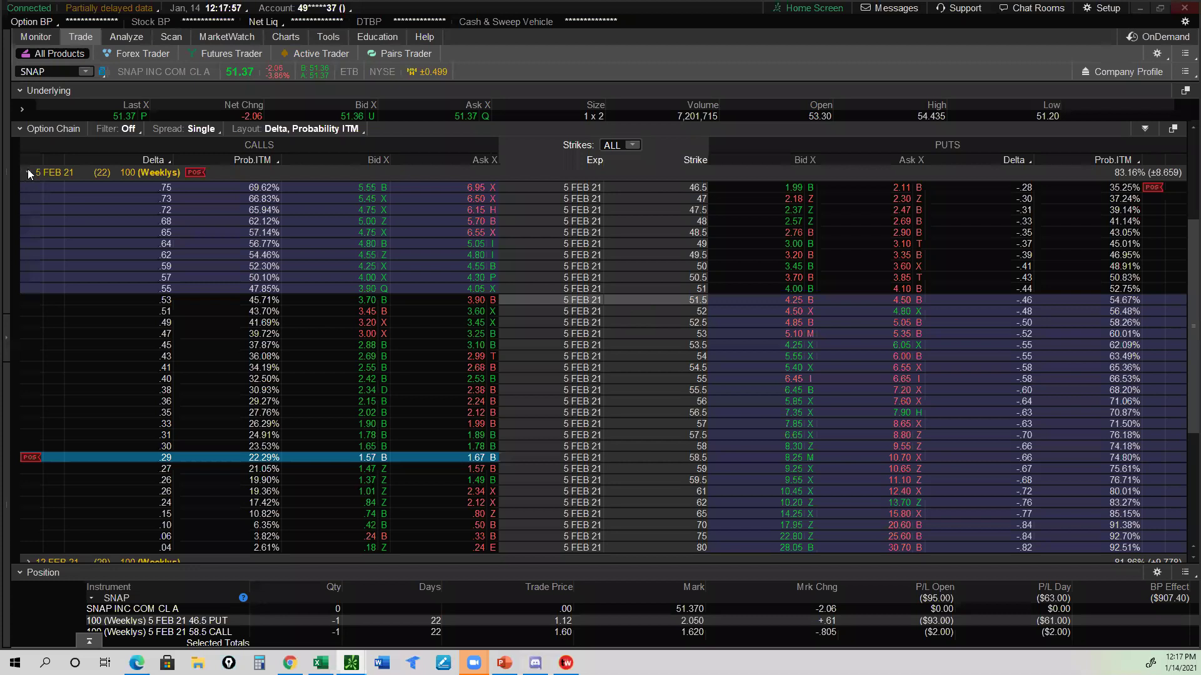
click(28, 171)
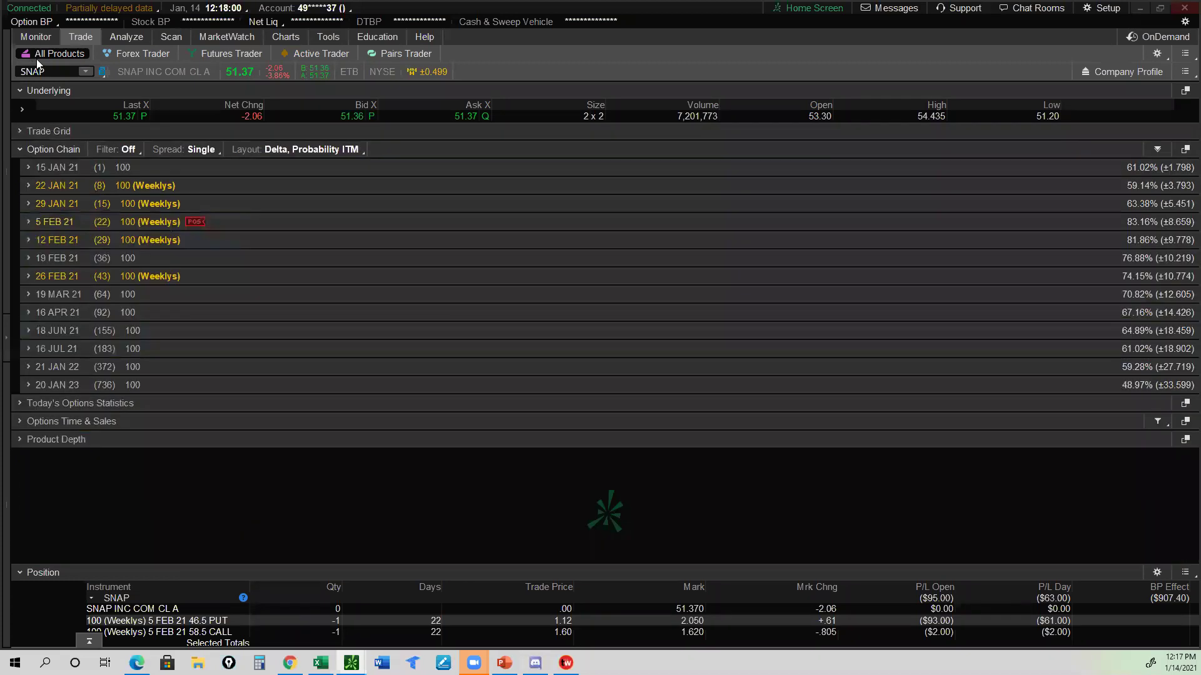
click(36, 36)
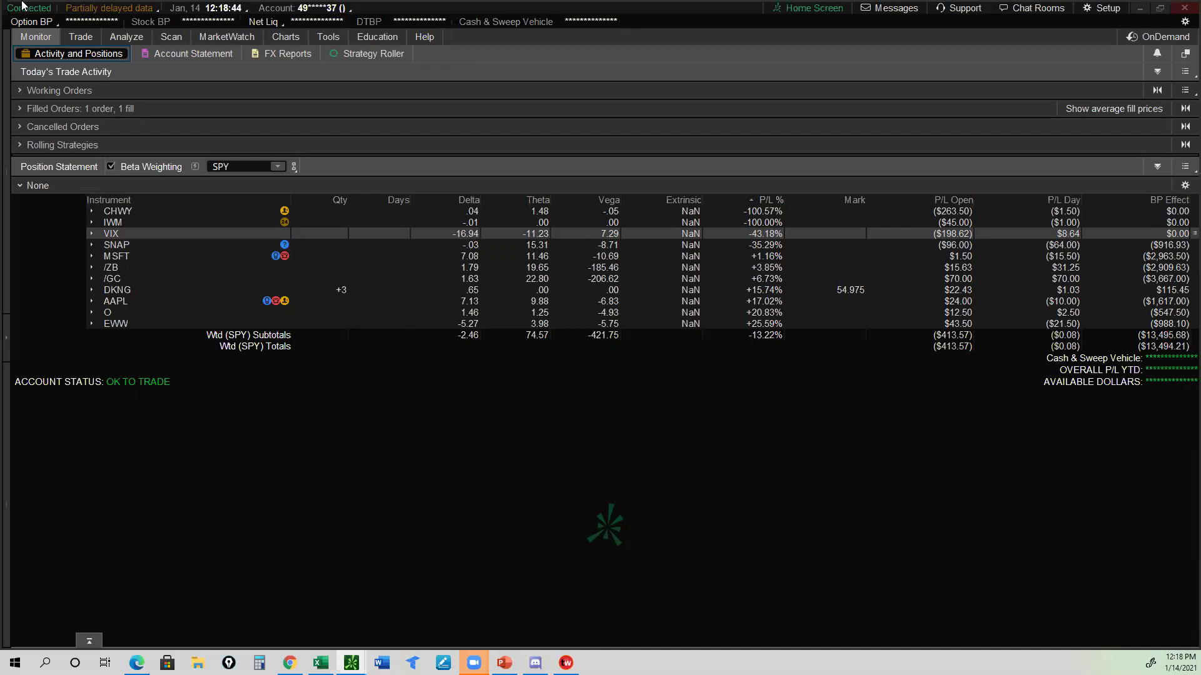
Open the risk profile analysis and load the VIX positions
click(126, 37)
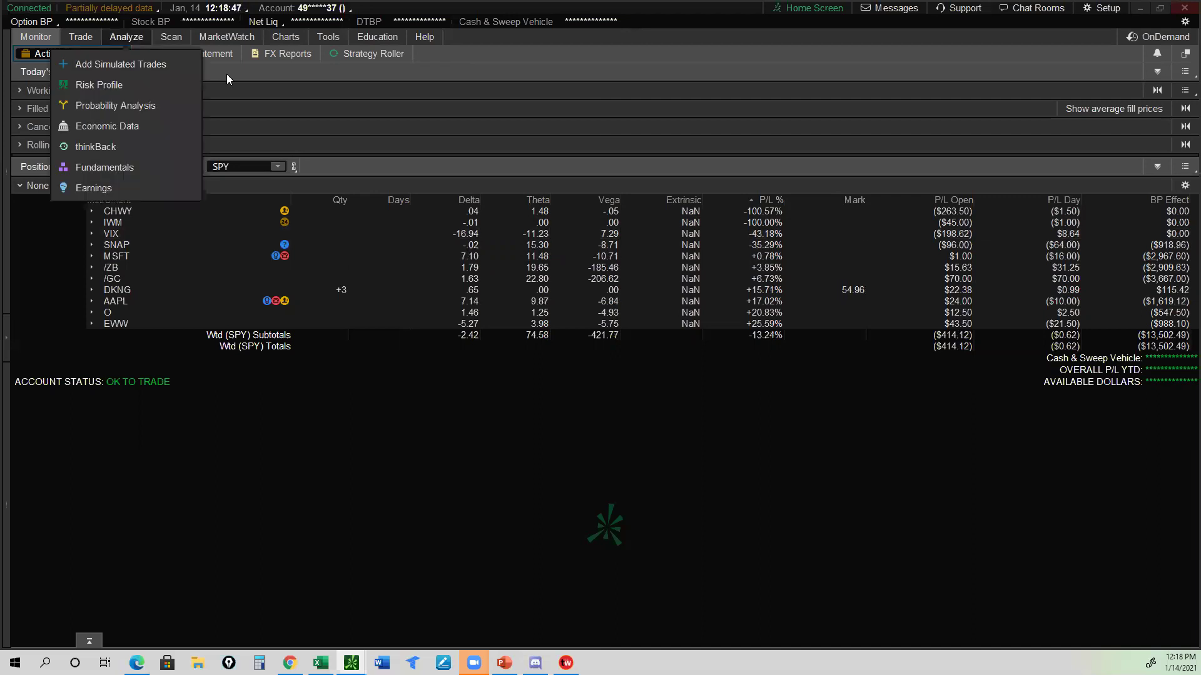
click(53, 65)
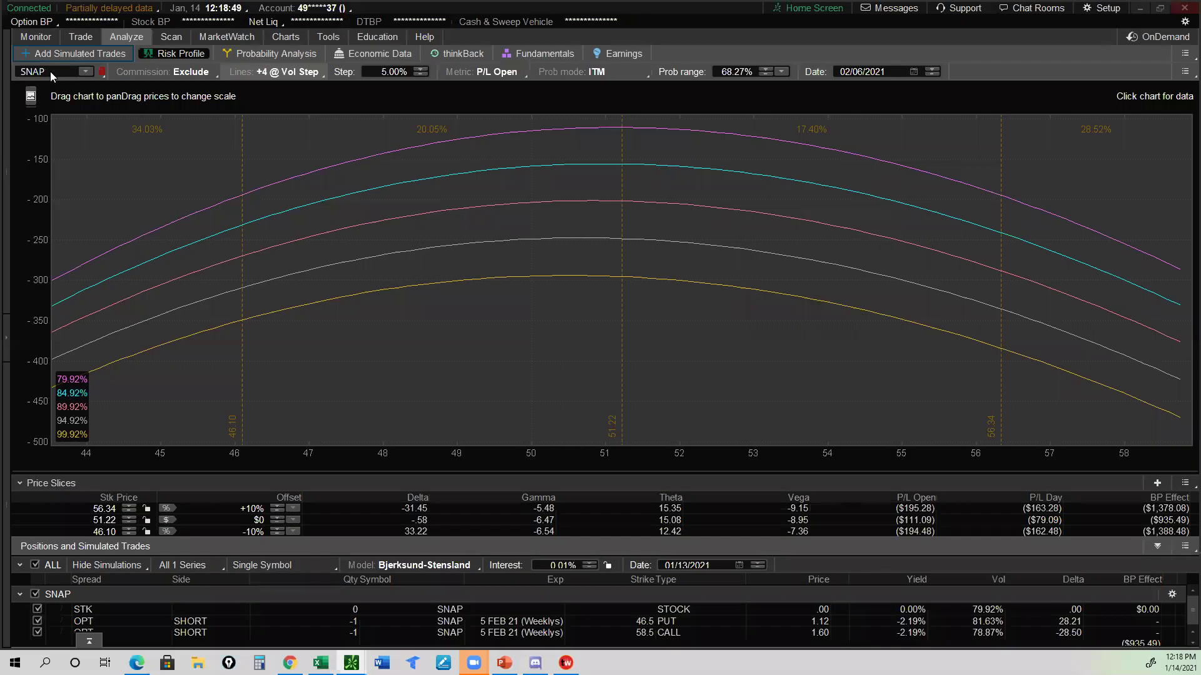
click(50, 72)
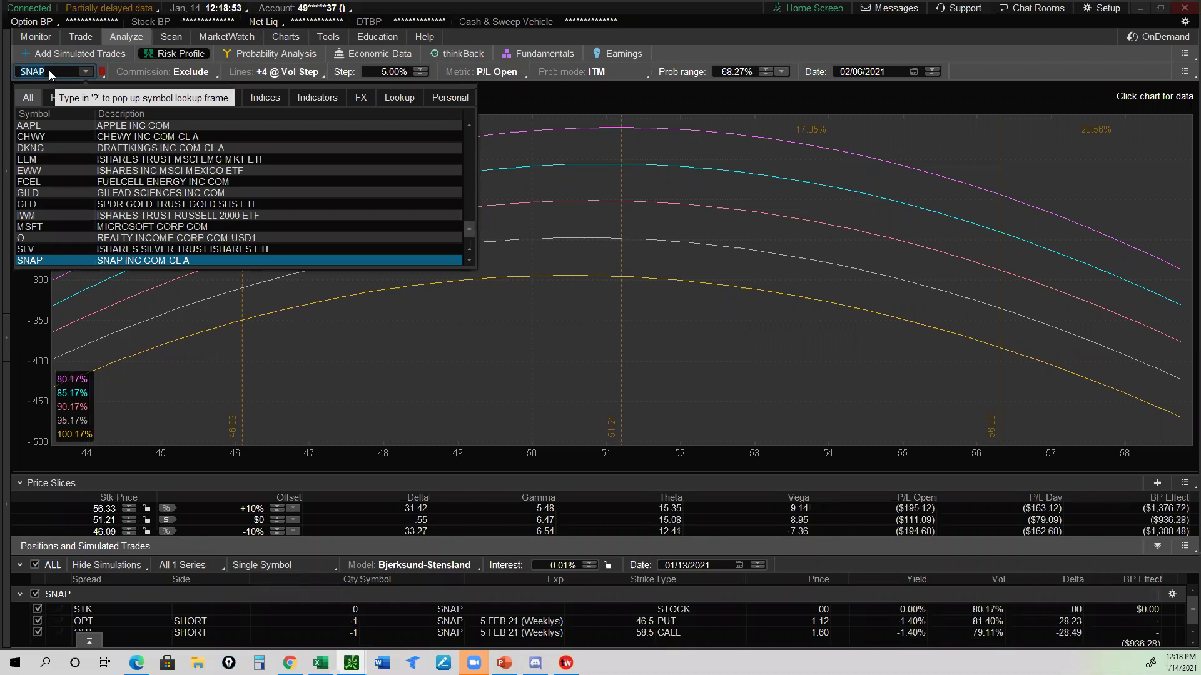
text(VIX)
key(Return)
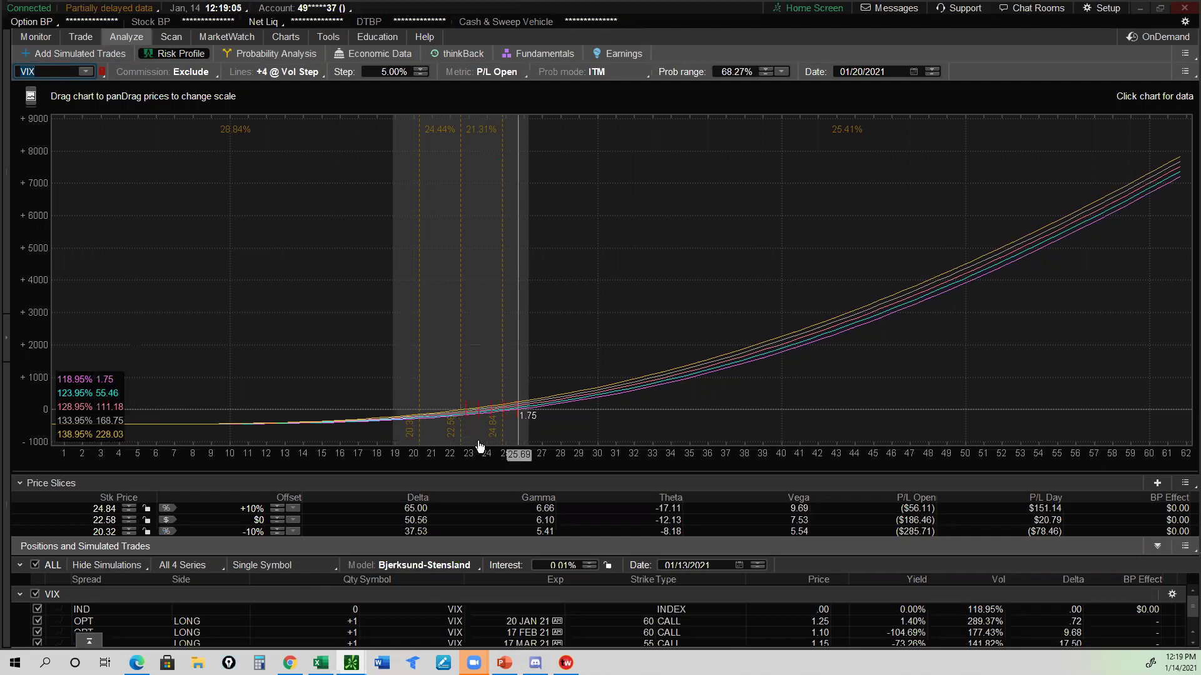
Examine the VIX risk profile's projected profit and loss at several index levels, up to about 60
click(455, 442)
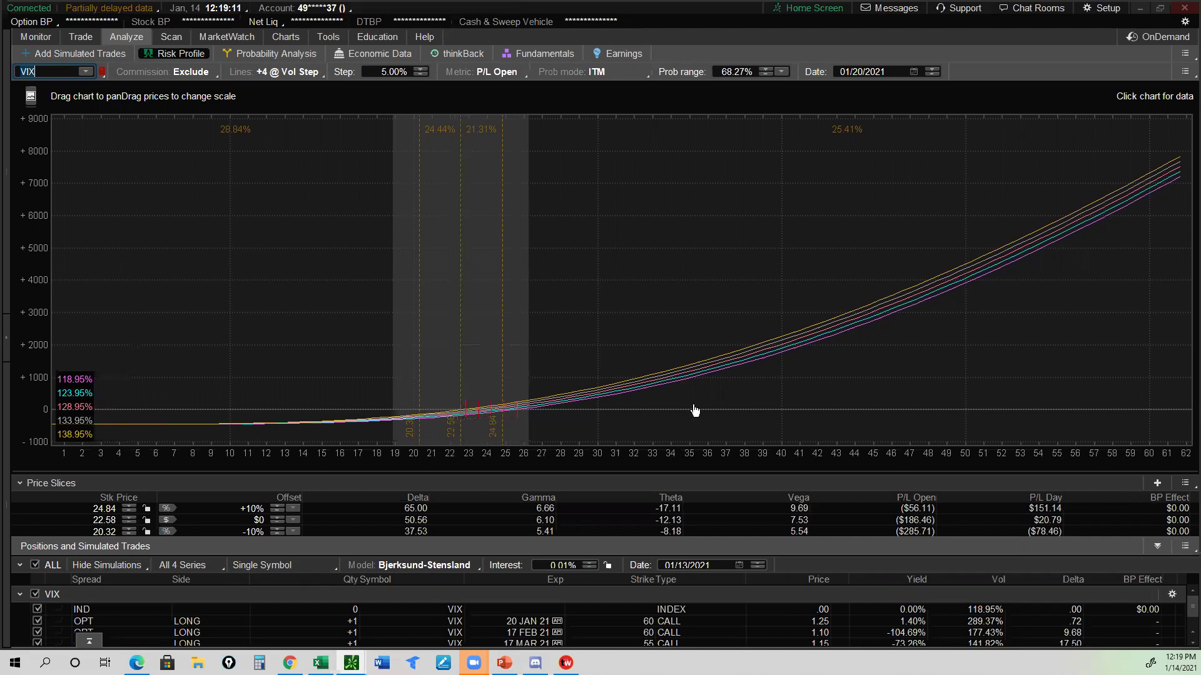
click(685, 373)
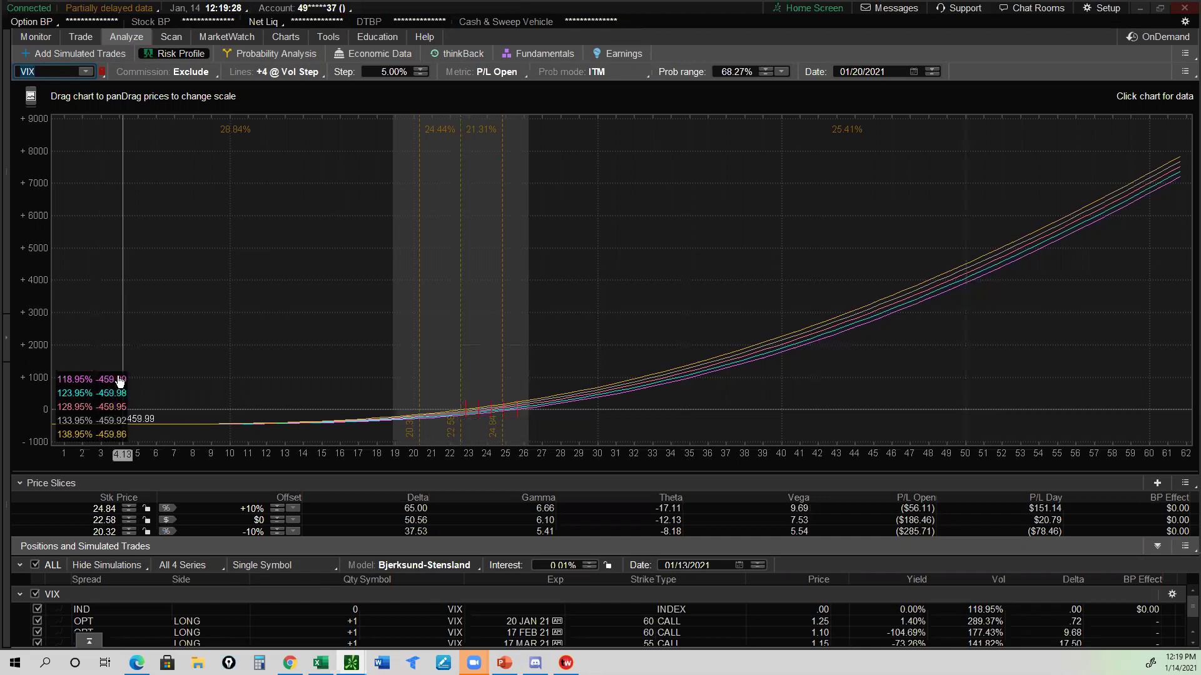
click(1123, 326)
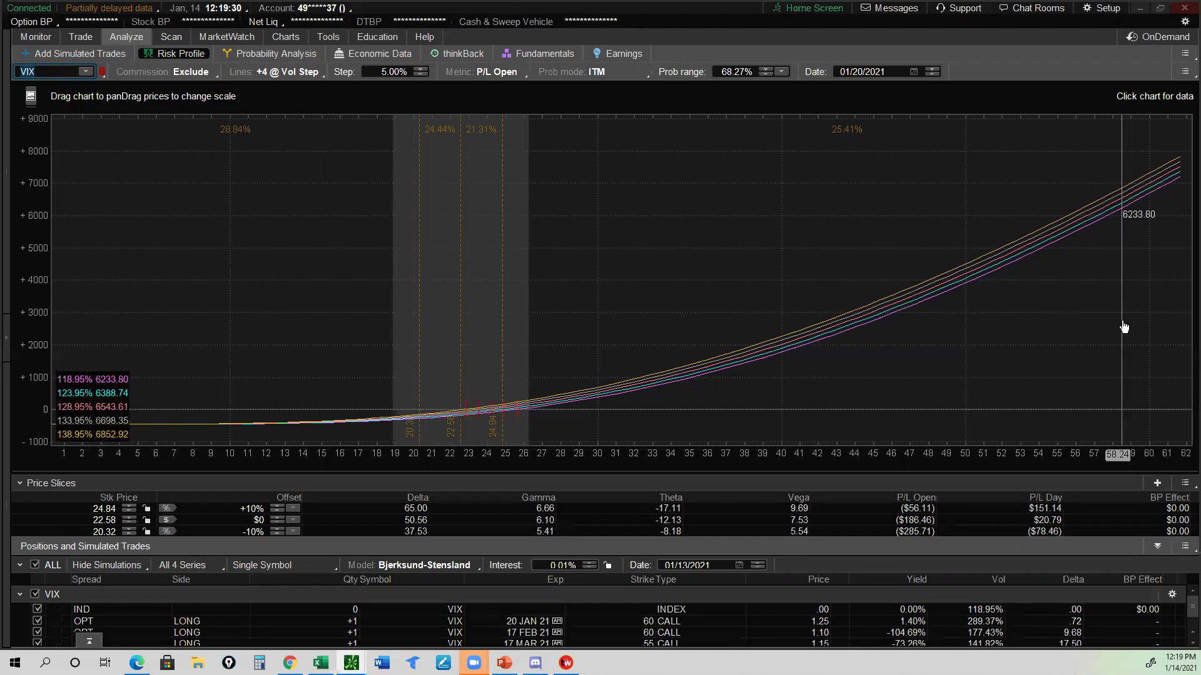
click(1151, 301)
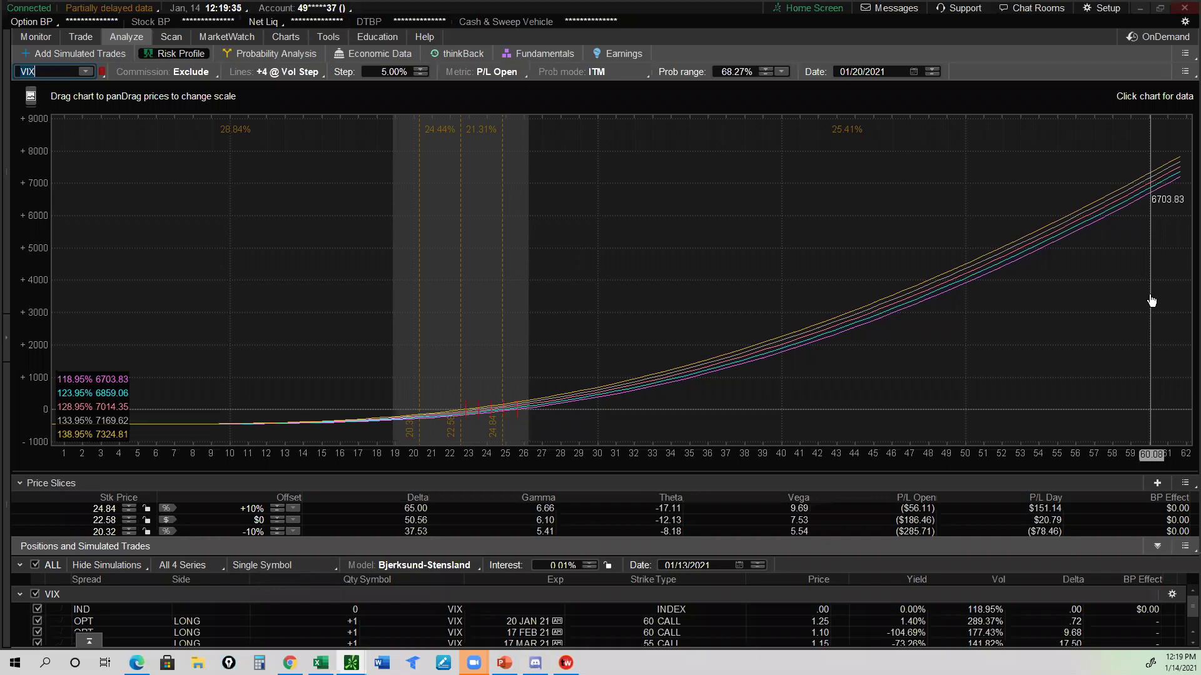
click(1151, 301)
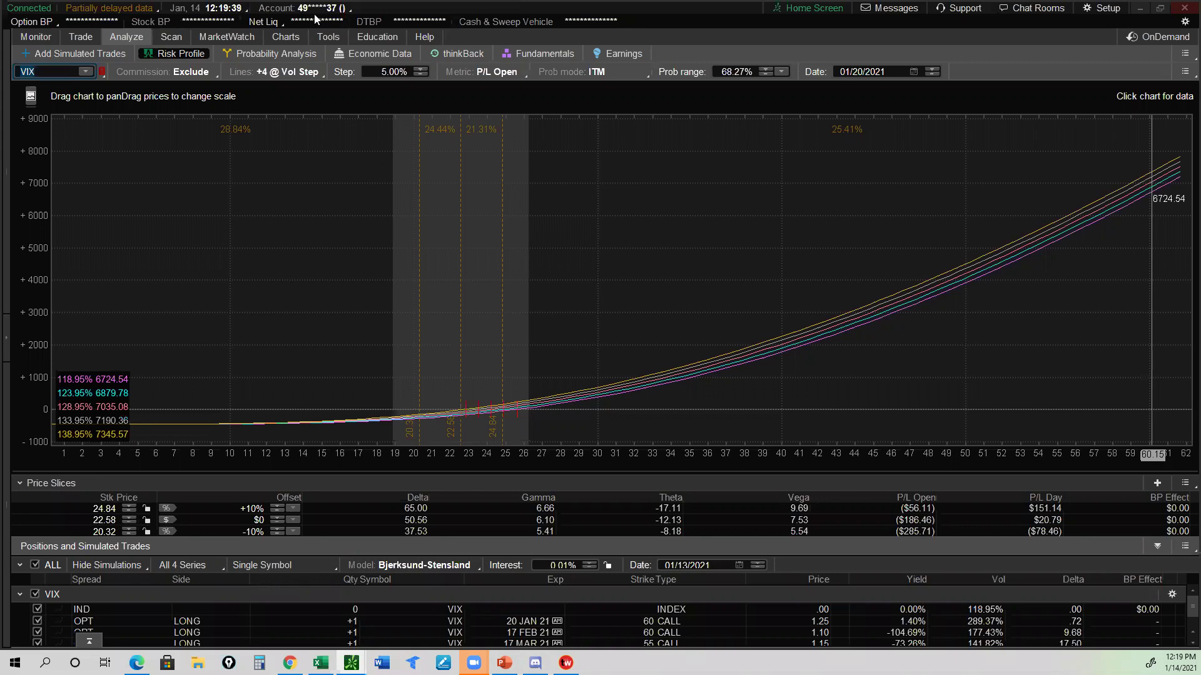
Return from the VIX risk profile to the position statement and review the beta-weighted positions
click(22, 38)
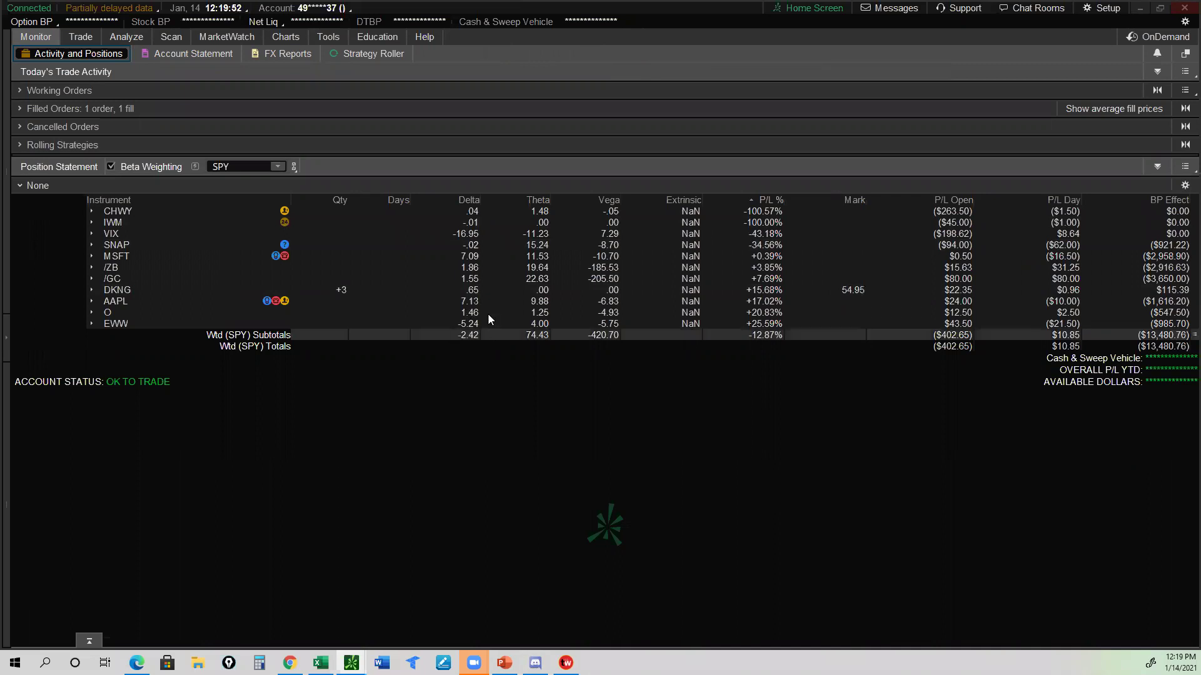
click(488, 319)
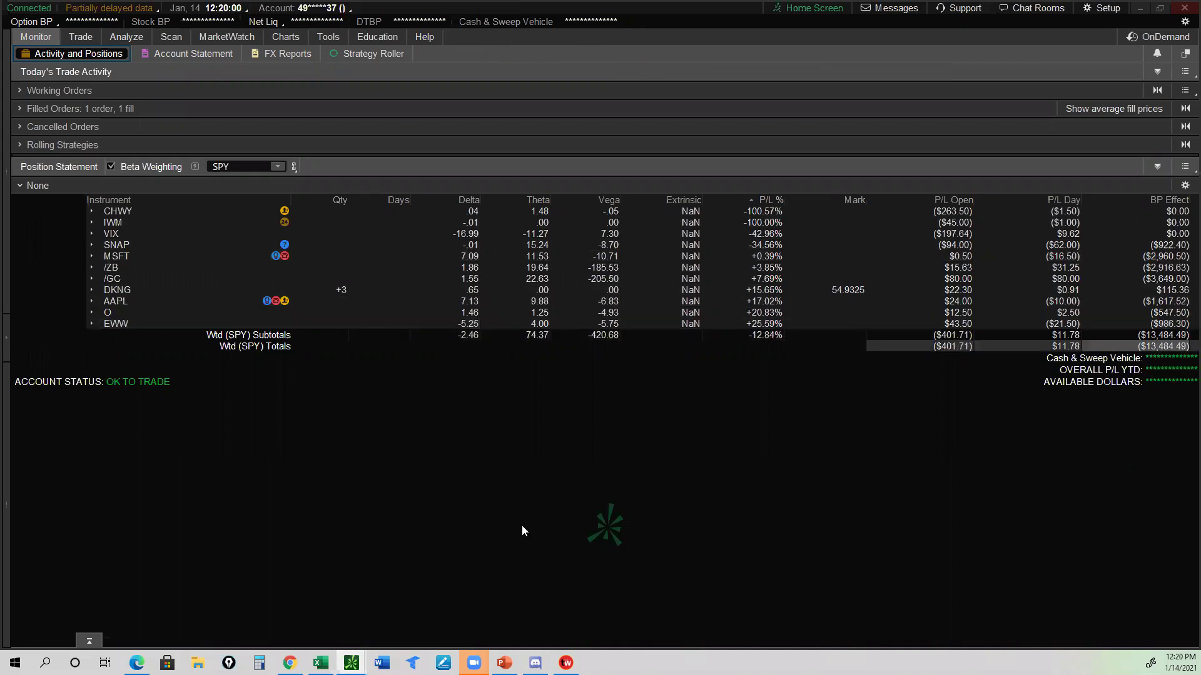
Switch to Excel, check the 1/14/2021 buying power used on the Greeks & Ratios sheet, and return to thinkorswim
mouse_move(352, 663)
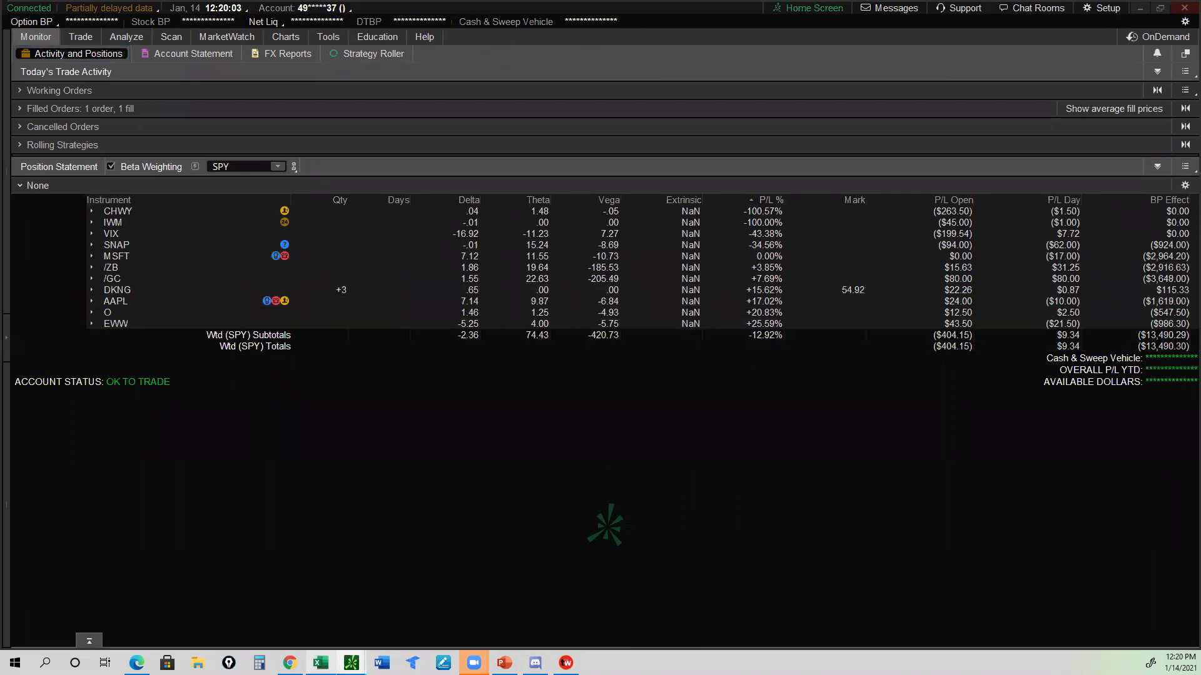
click(320, 663)
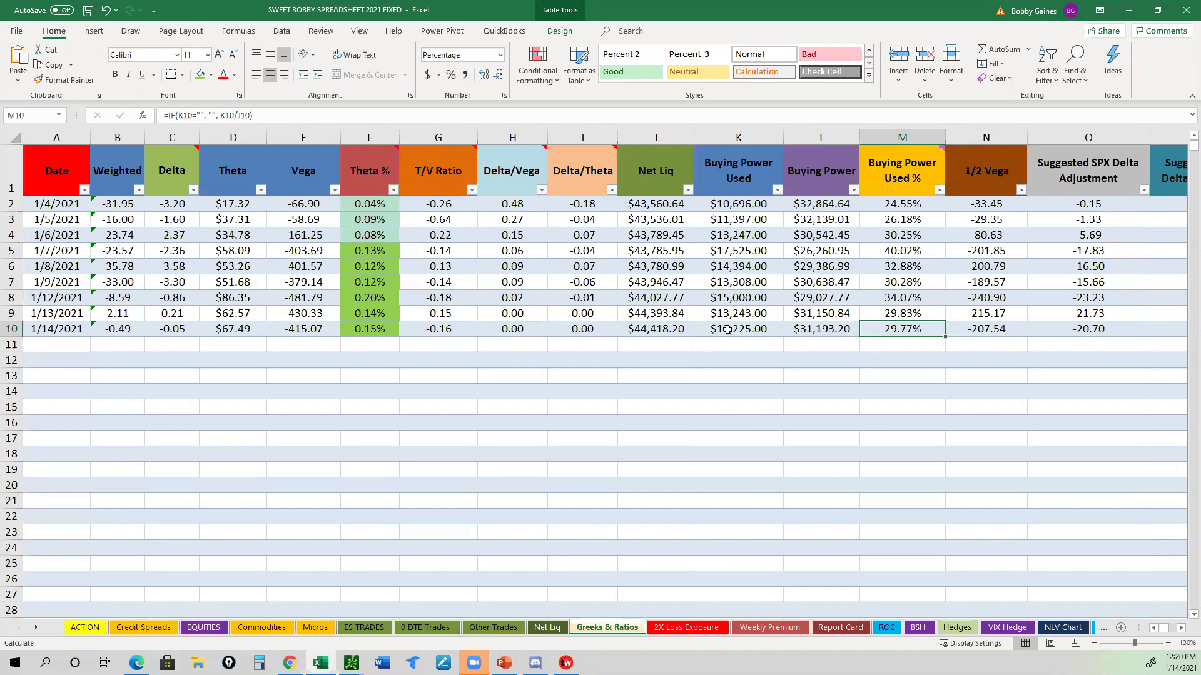
click(727, 333)
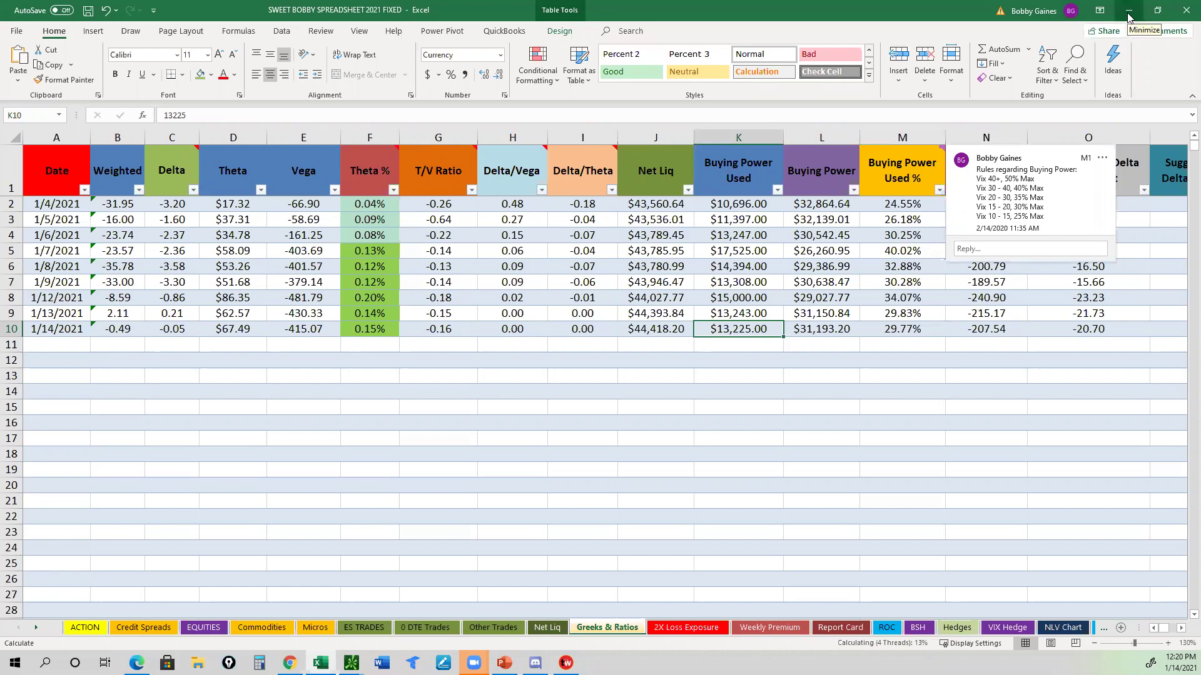
click(1128, 17)
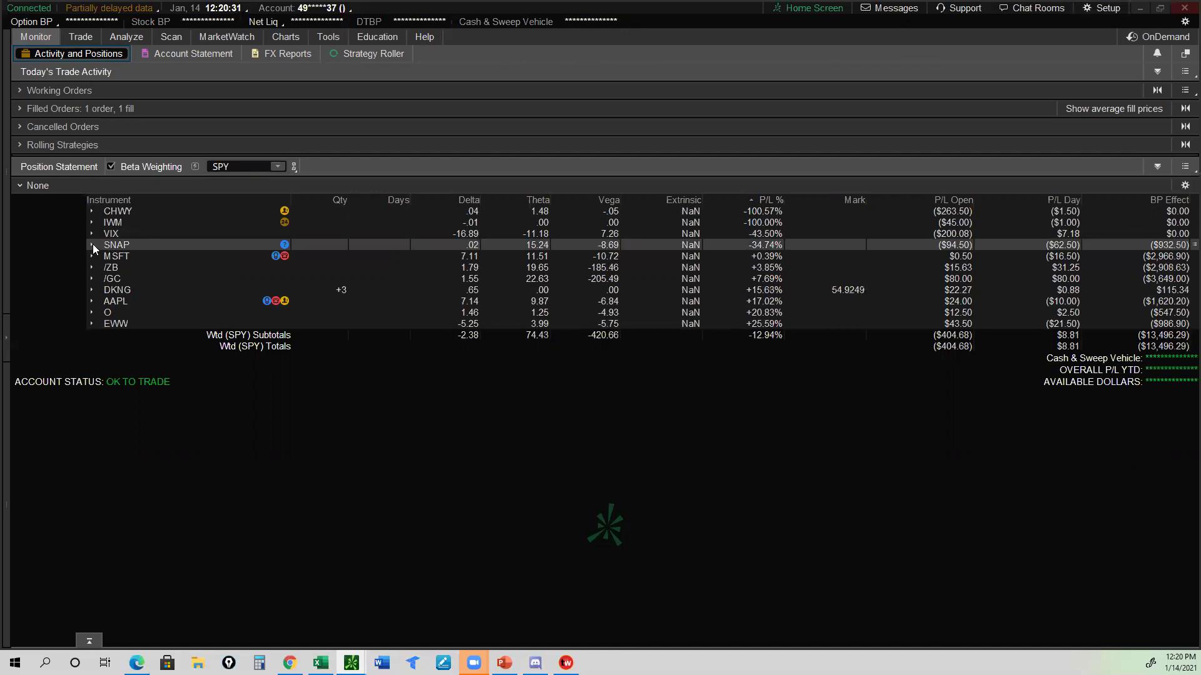
Load SNAP in the risk profile analysis and set the plotted lines to +1 @ Expiration
click(132, 37)
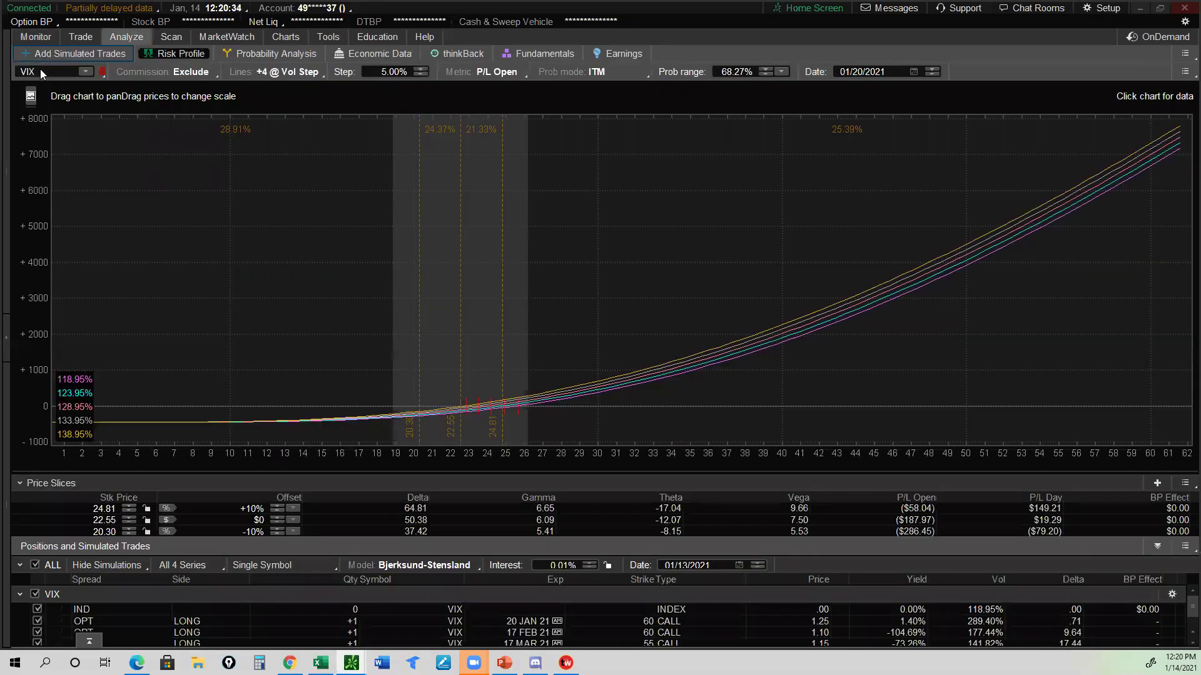
click(46, 68)
text(SNAP)
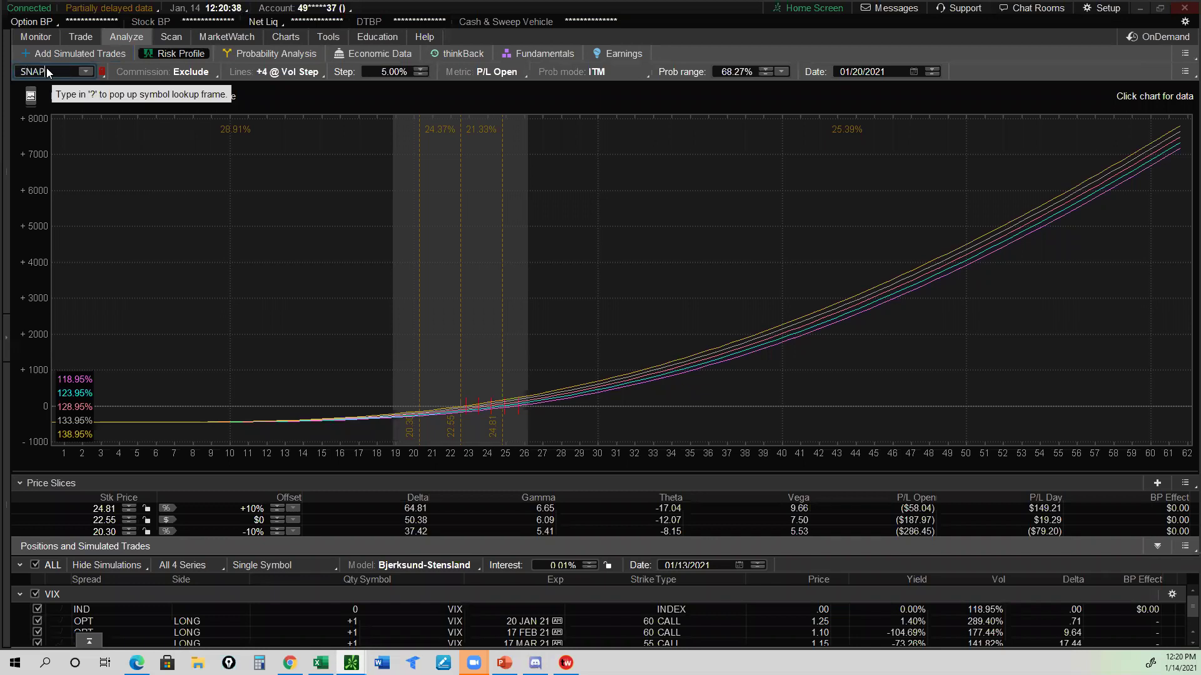
key(Return)
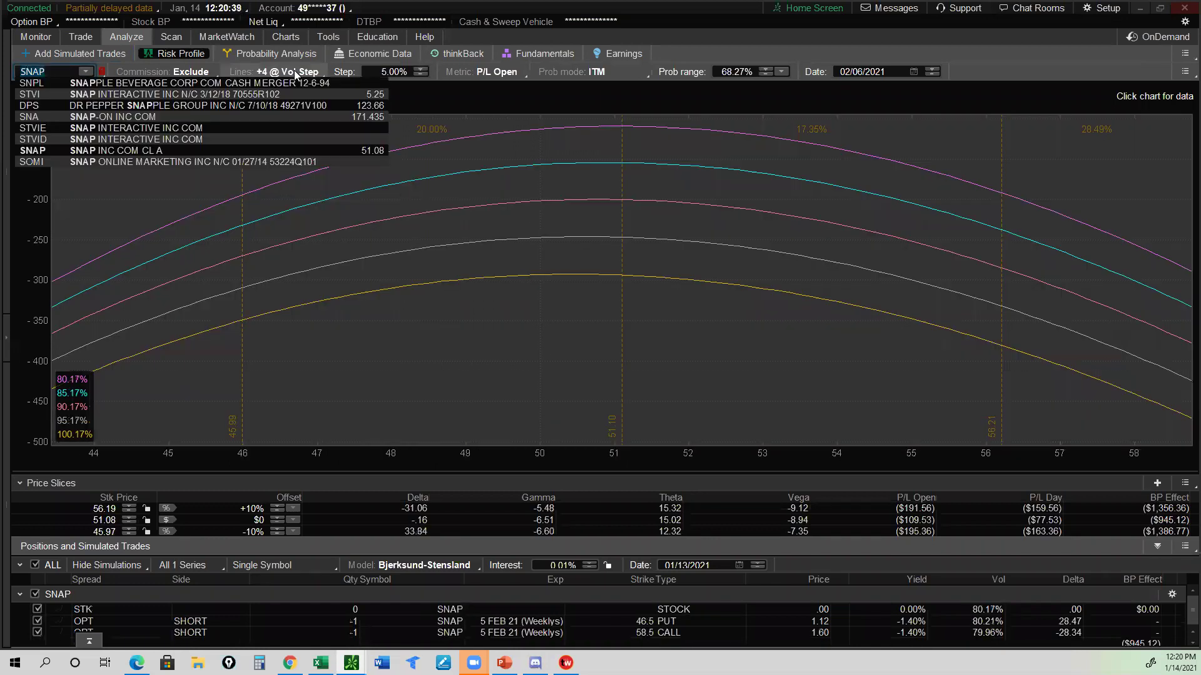
click(295, 72)
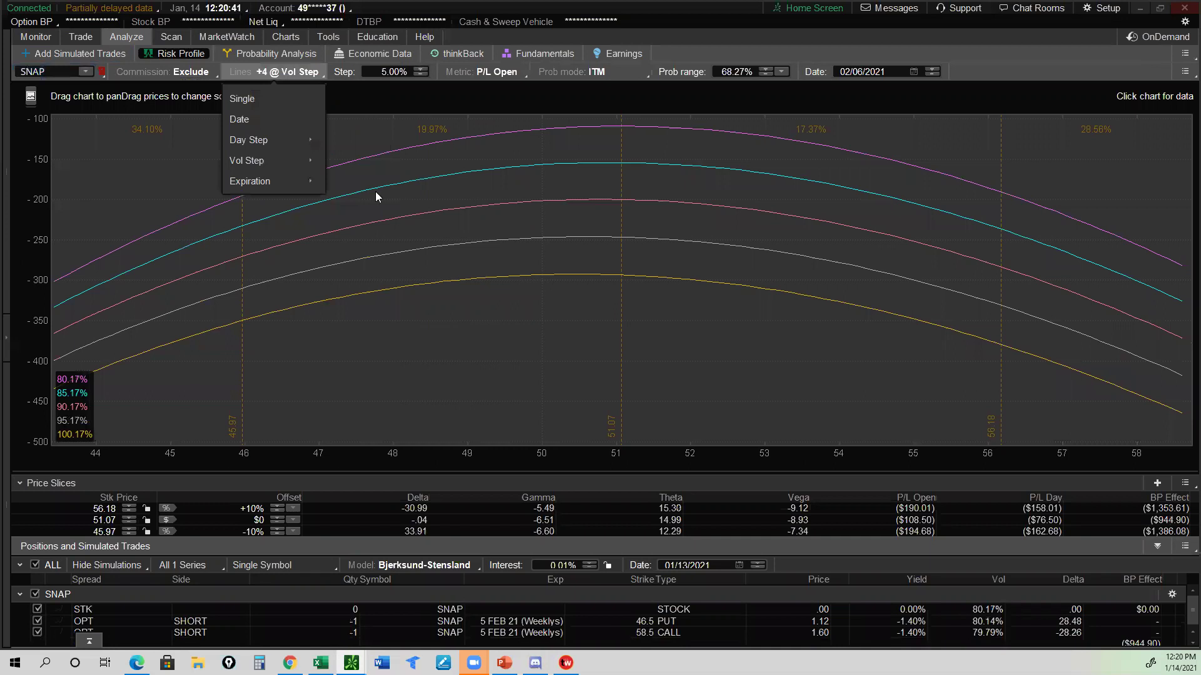
mouse_move(280, 181)
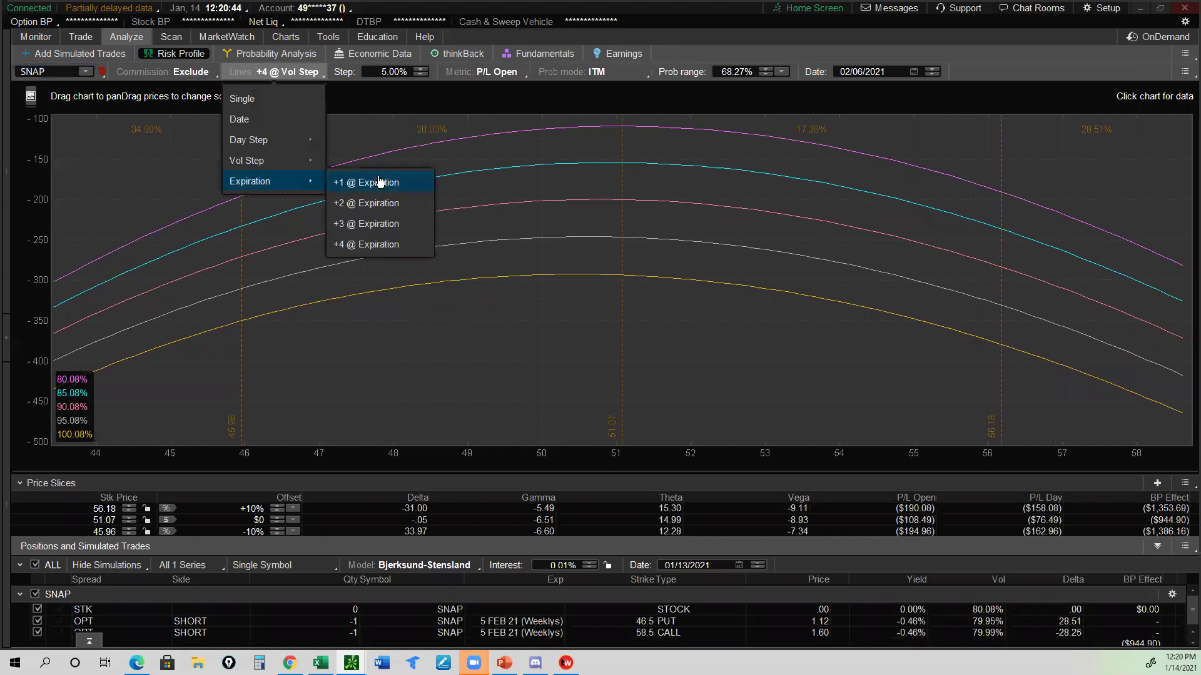
click(378, 182)
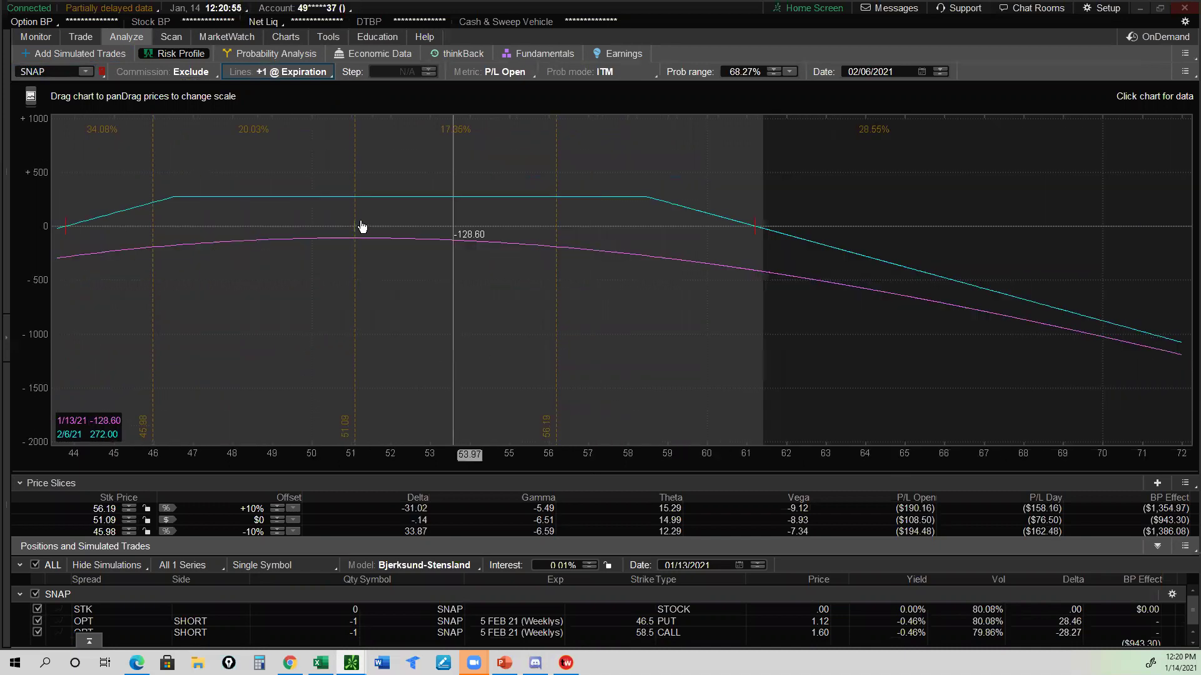
Examine SNAP's current and expiration profit and loss around the stock price, between the short strikes and near both breakeven points
click(353, 220)
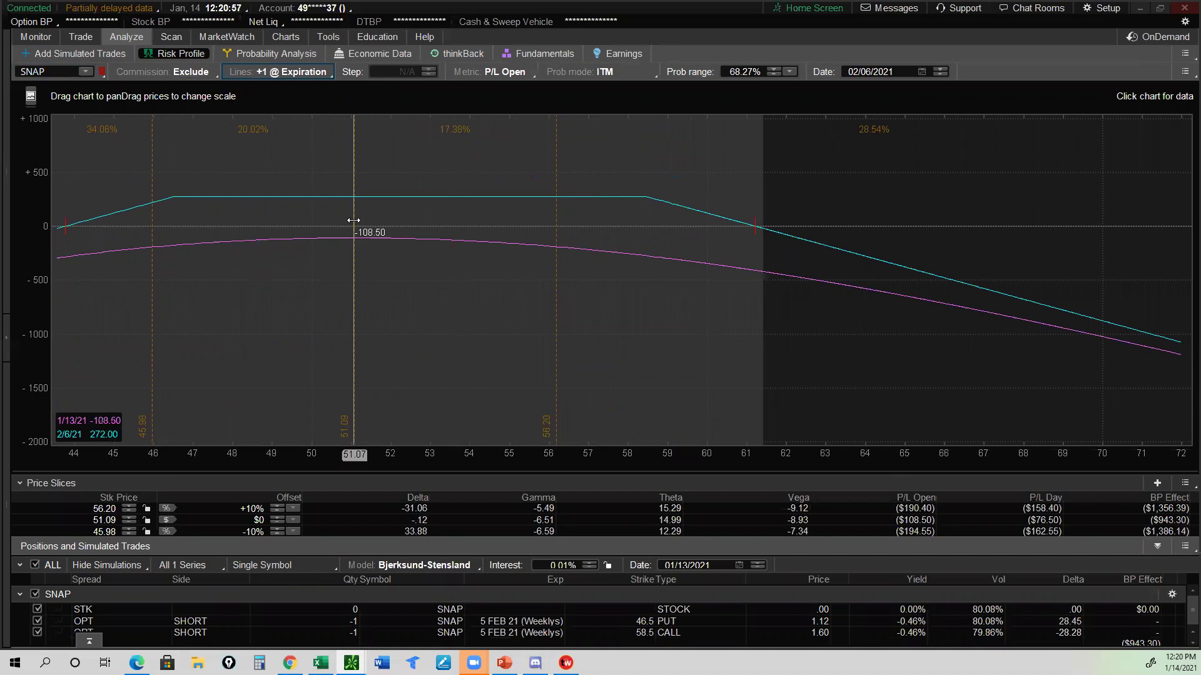
click(556, 216)
click(485, 215)
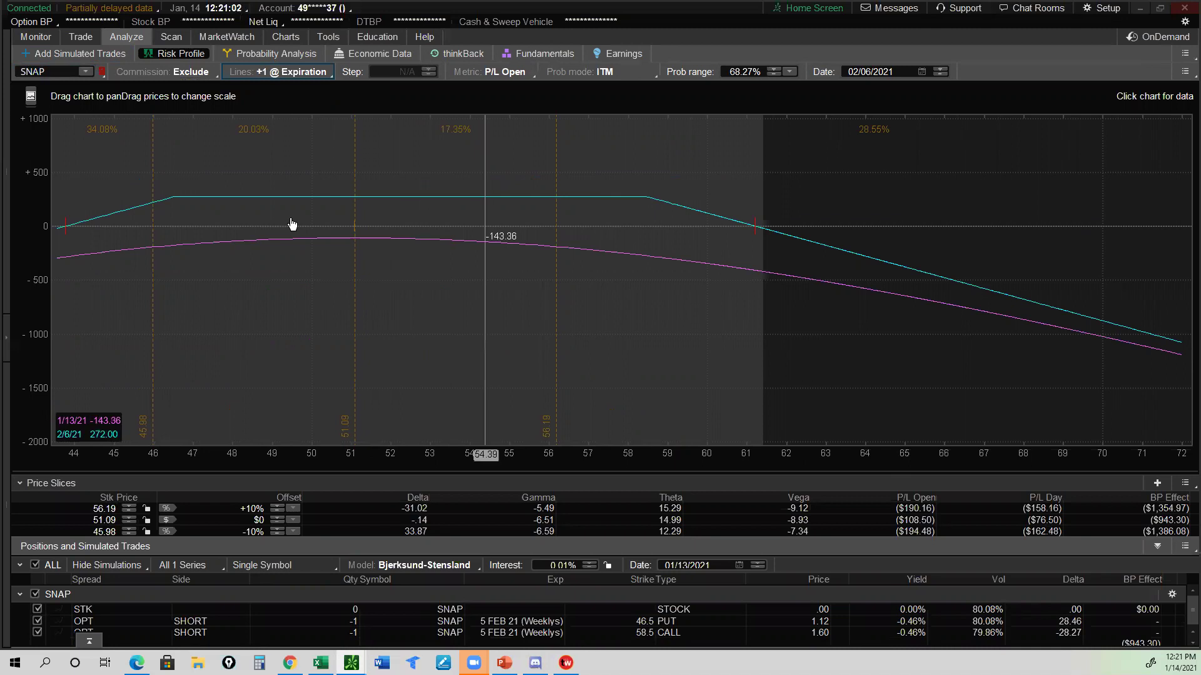
click(88, 225)
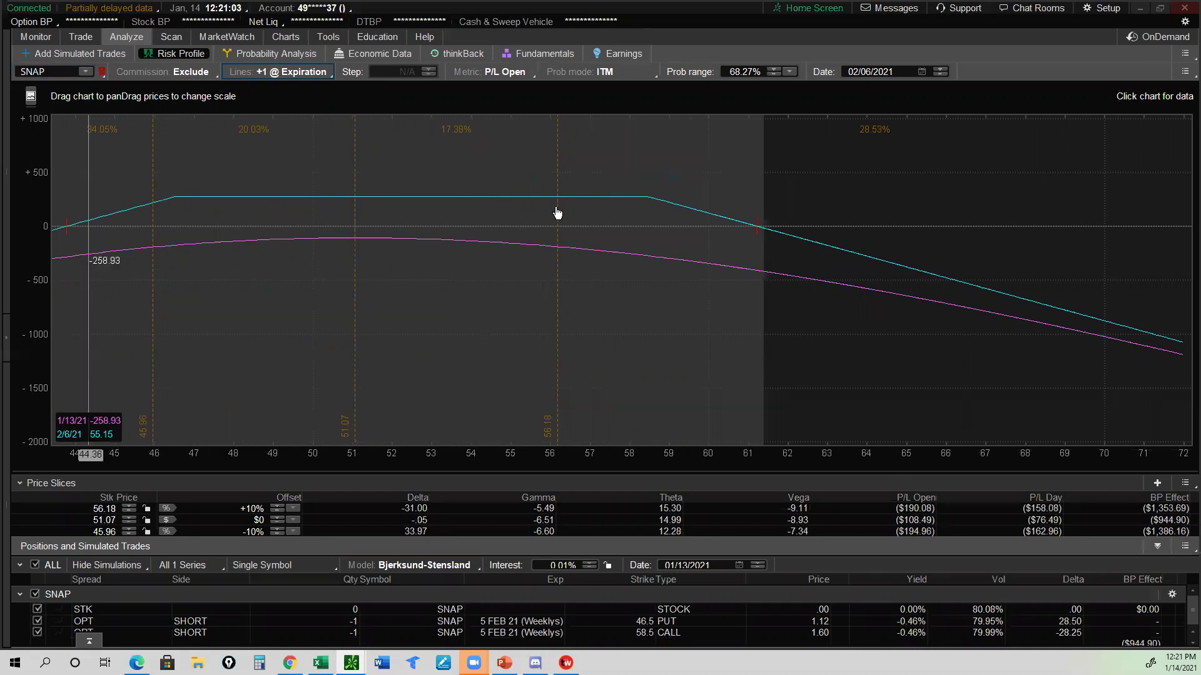
click(756, 241)
click(755, 238)
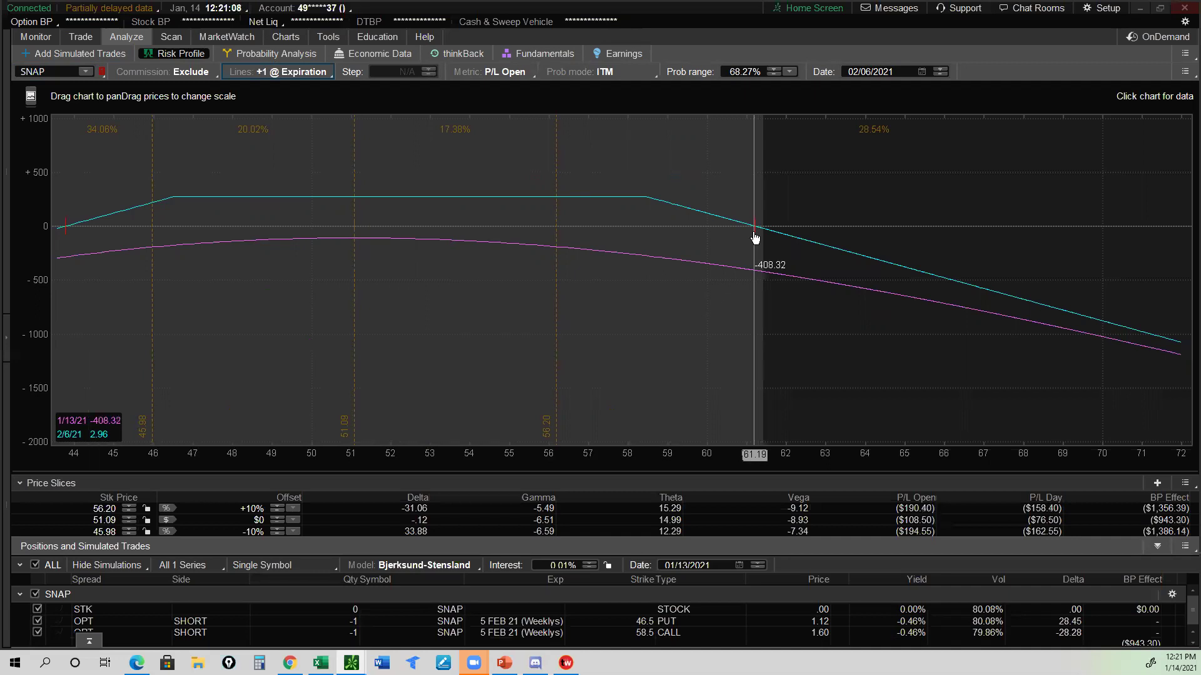
click(757, 238)
click(511, 242)
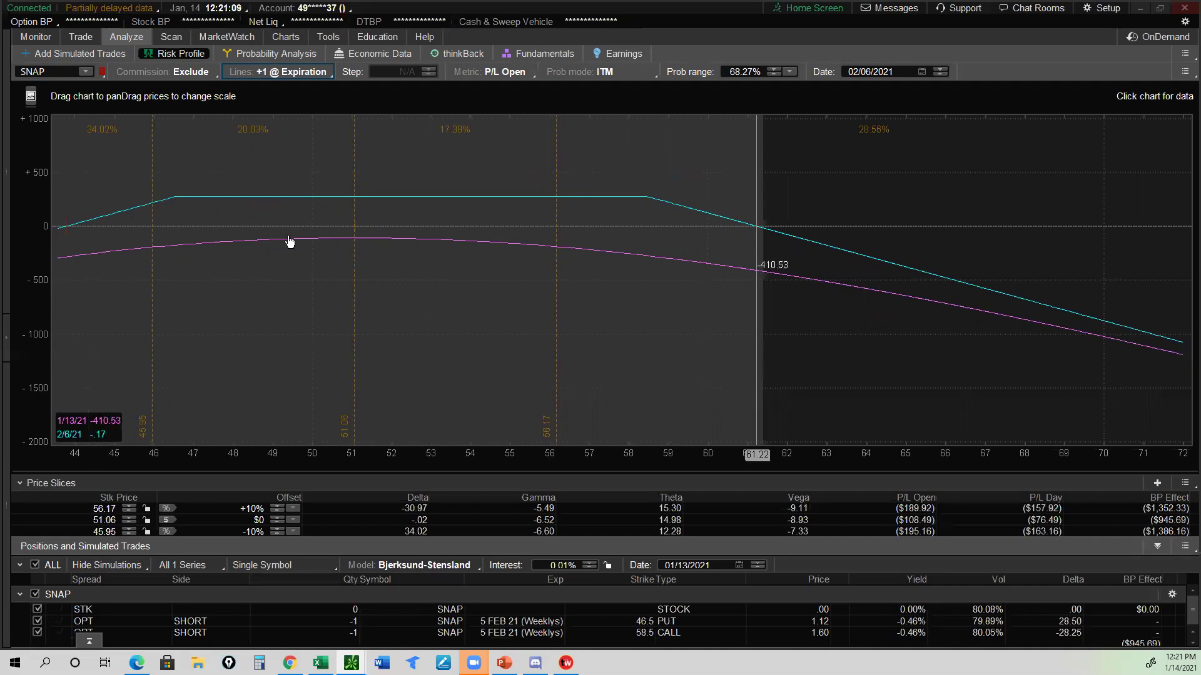
click(61, 242)
click(63, 242)
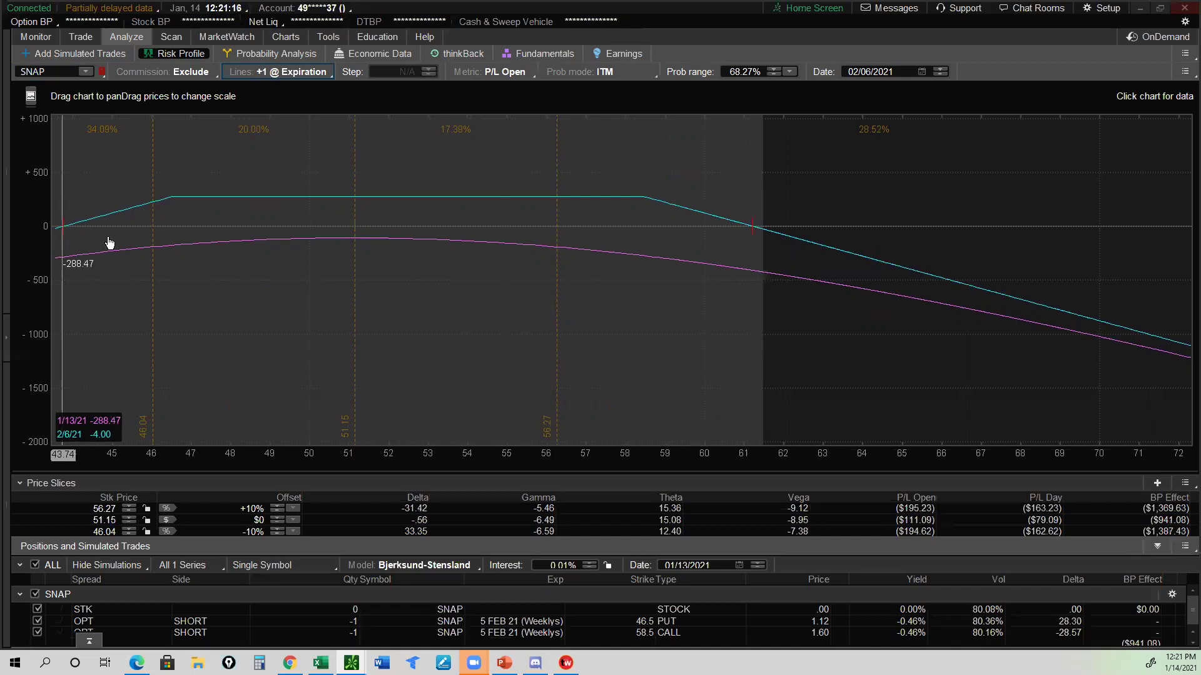
click(353, 253)
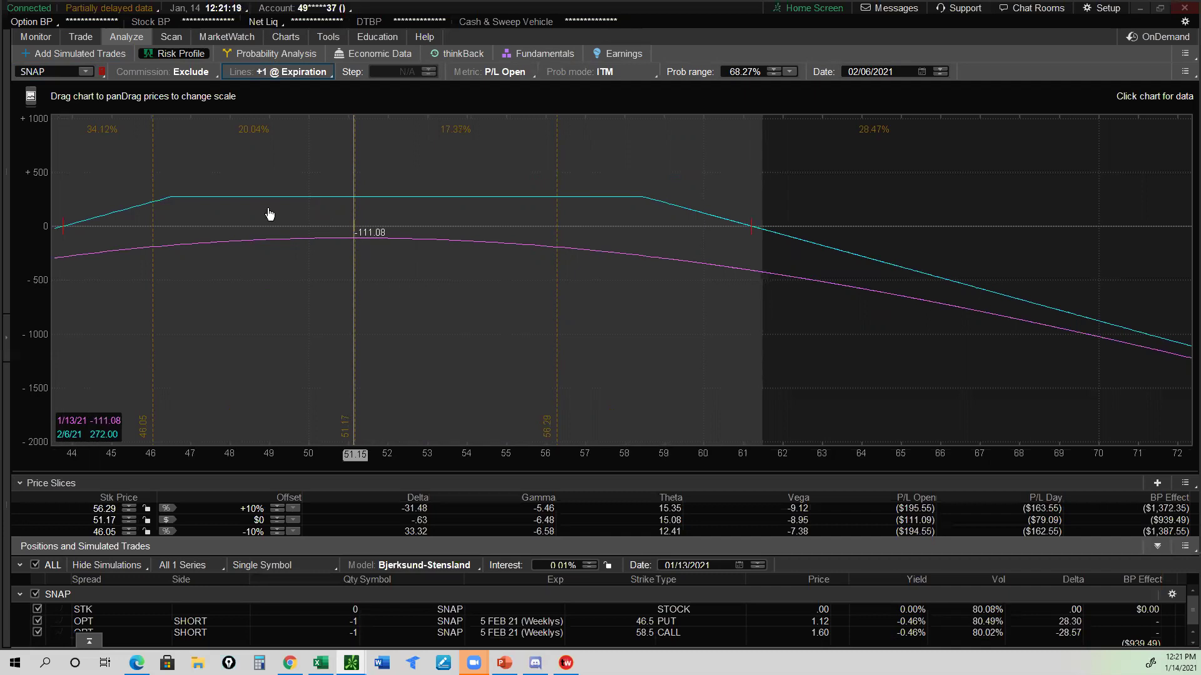
click(523, 199)
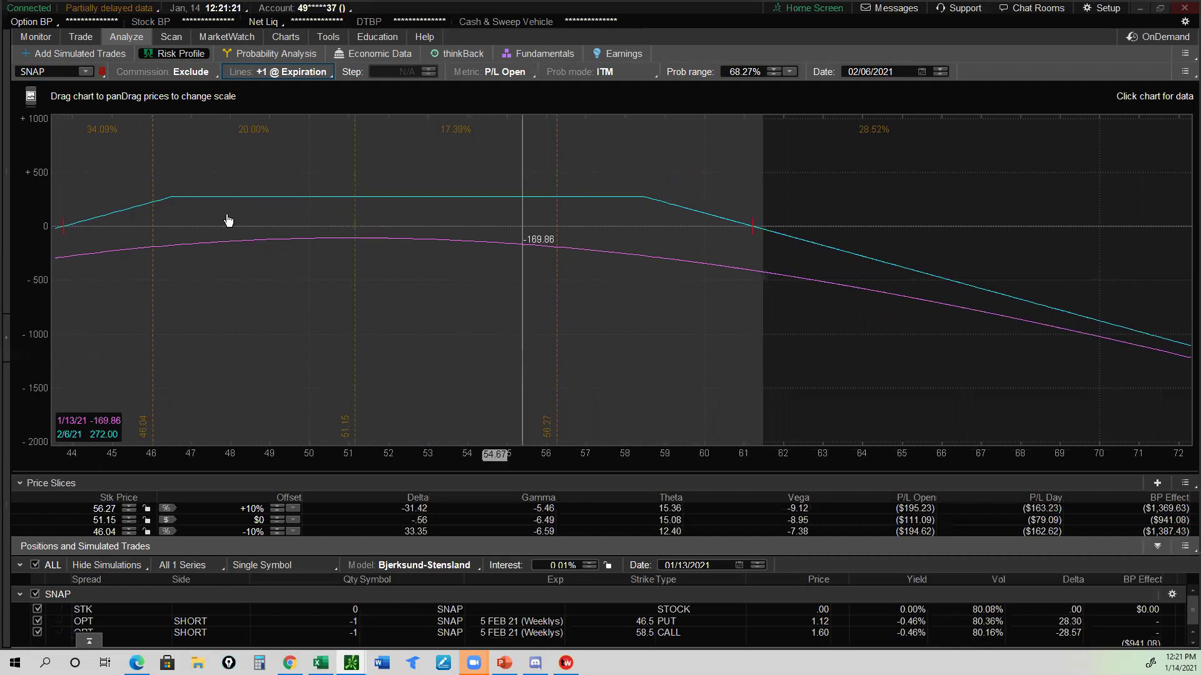
click(616, 219)
click(269, 215)
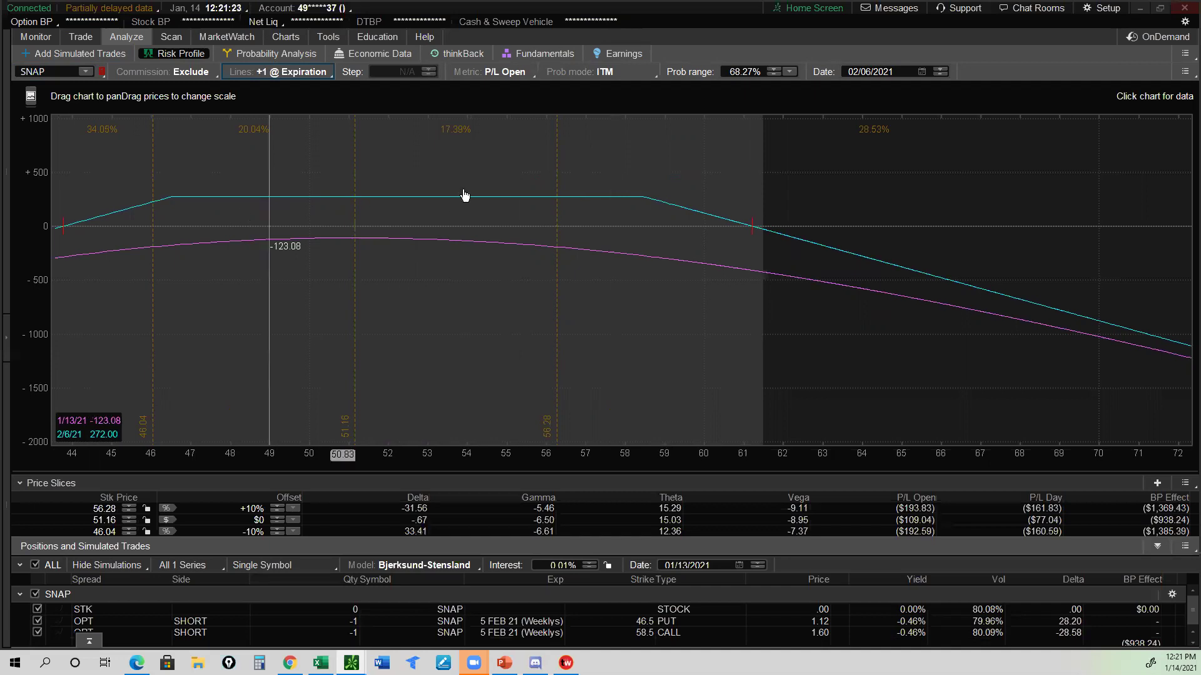
click(418, 209)
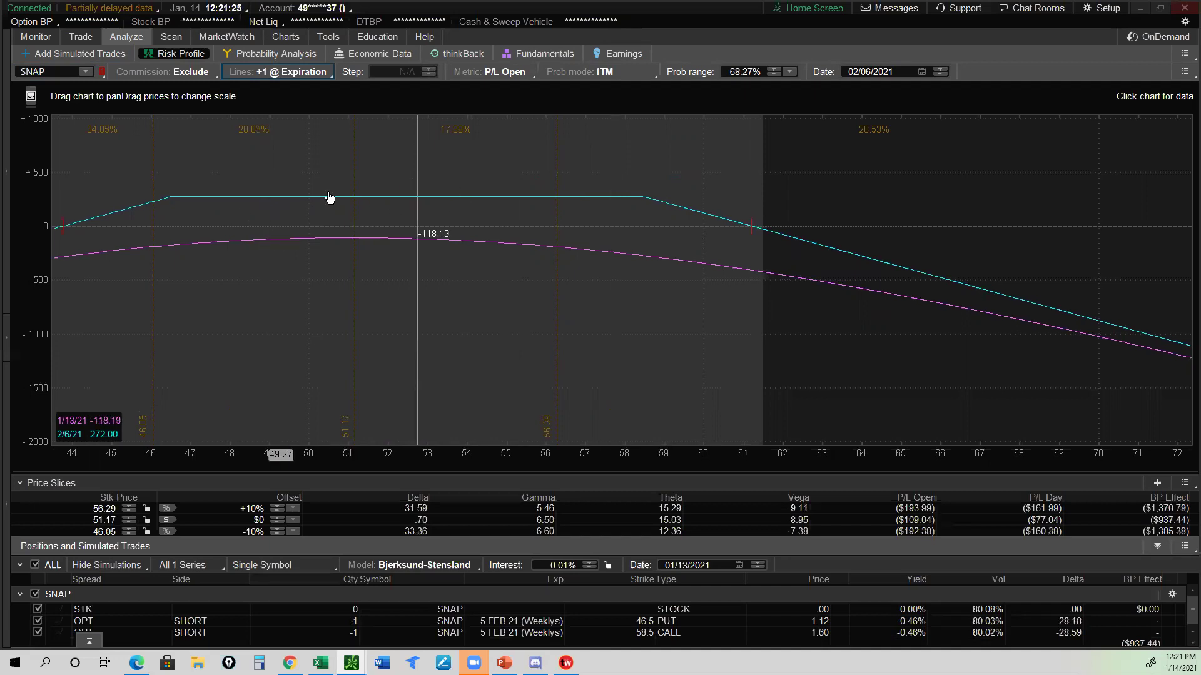
click(375, 221)
click(296, 226)
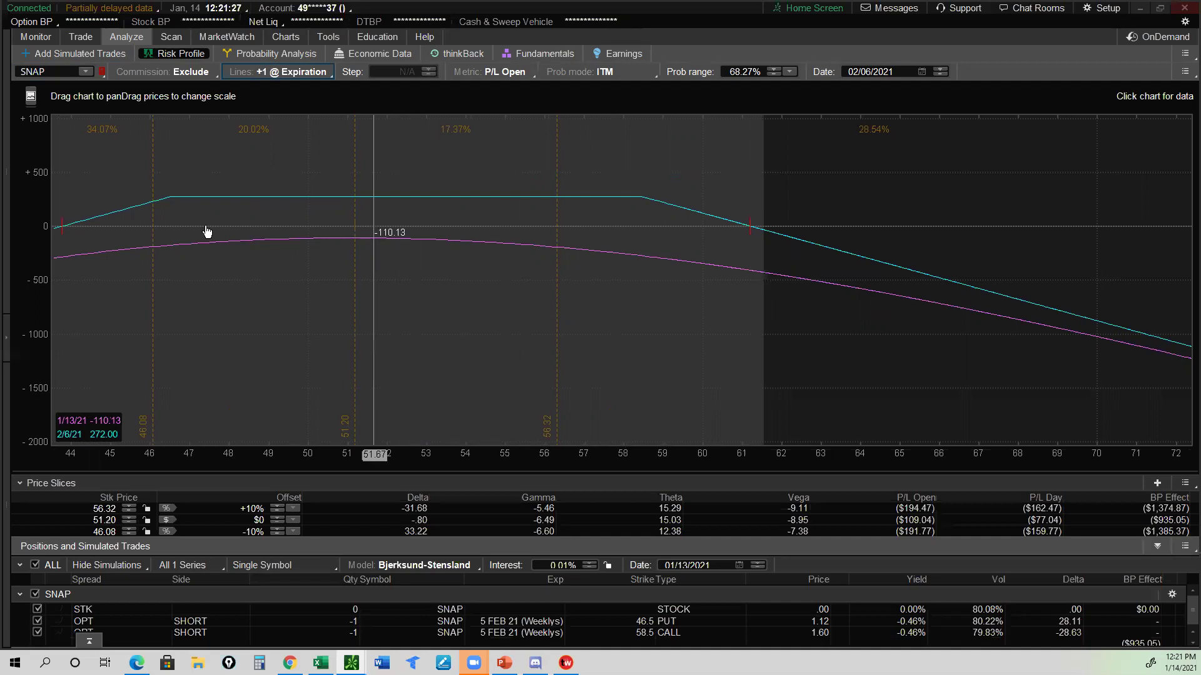
click(94, 235)
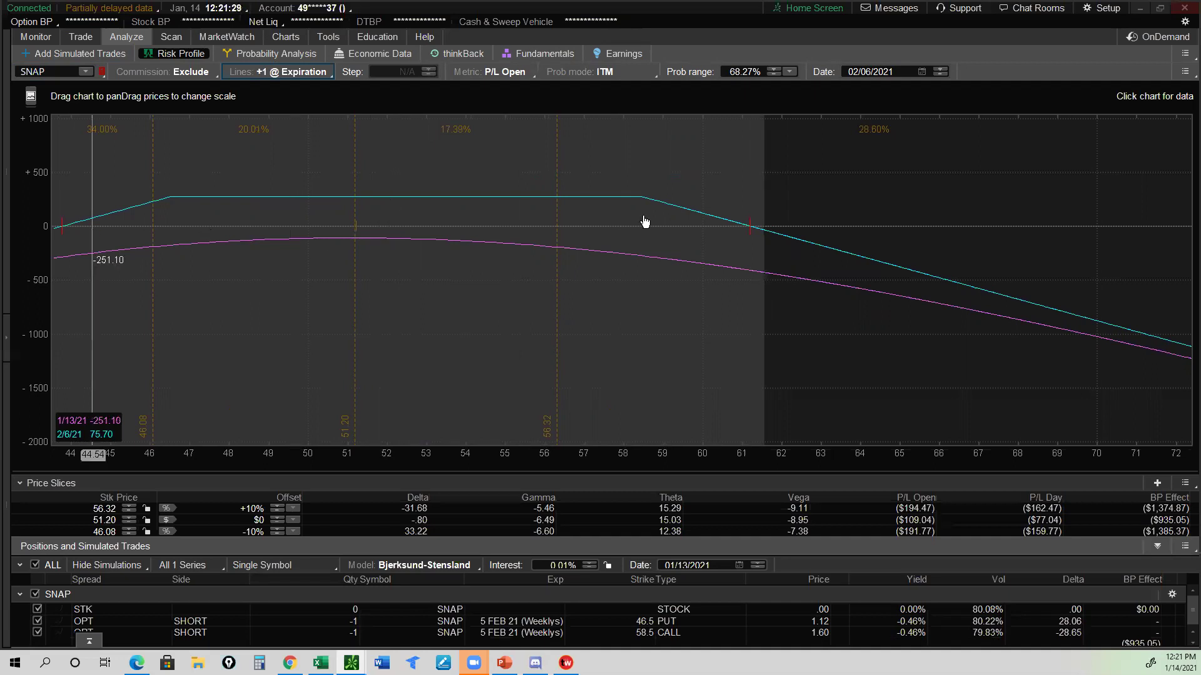
click(601, 223)
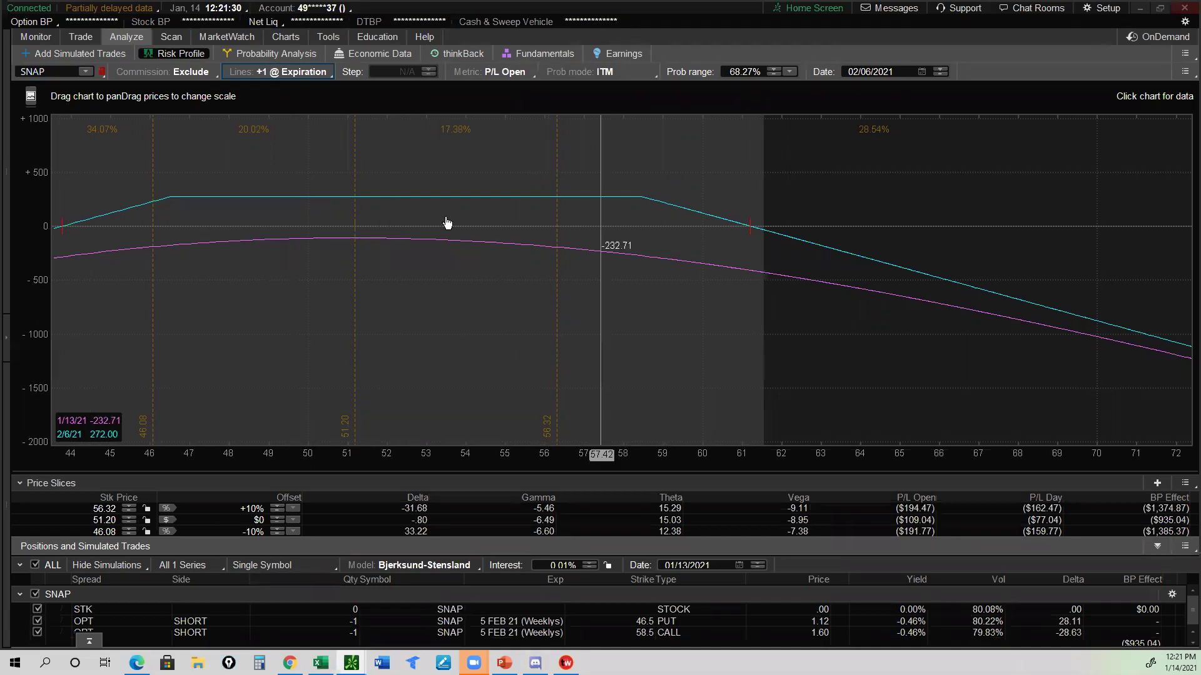
click(732, 236)
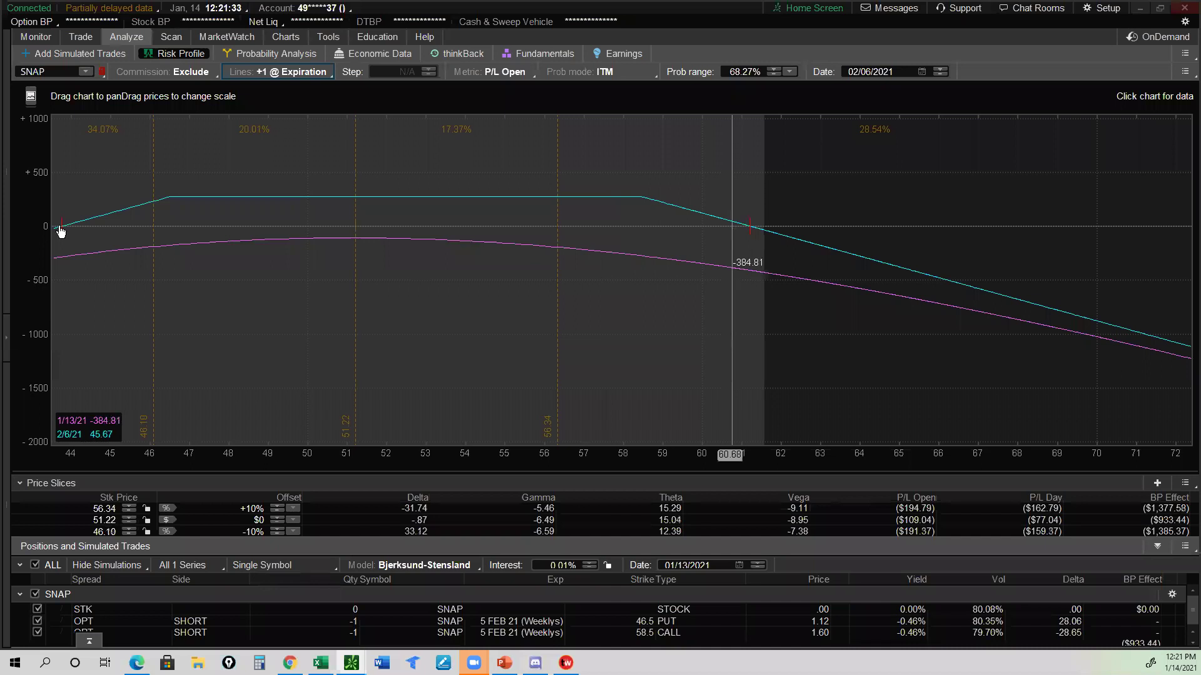
click(191, 232)
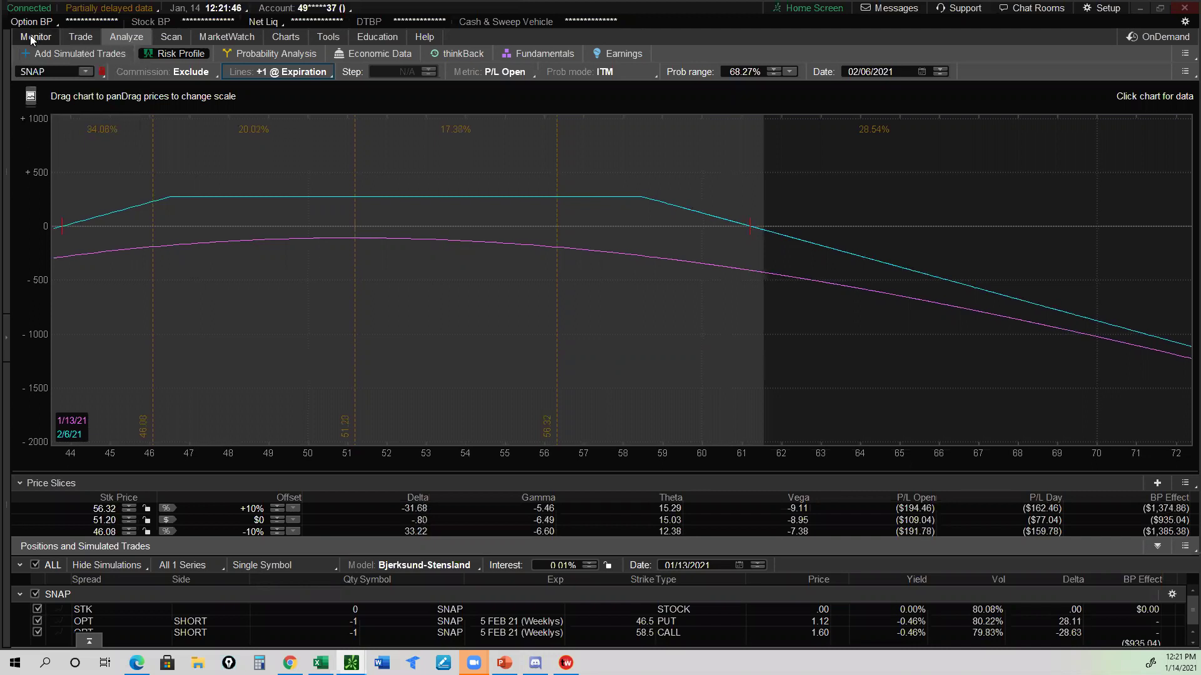
Return to the position statement, and load the CHWY chart in the separate Charts window
click(32, 39)
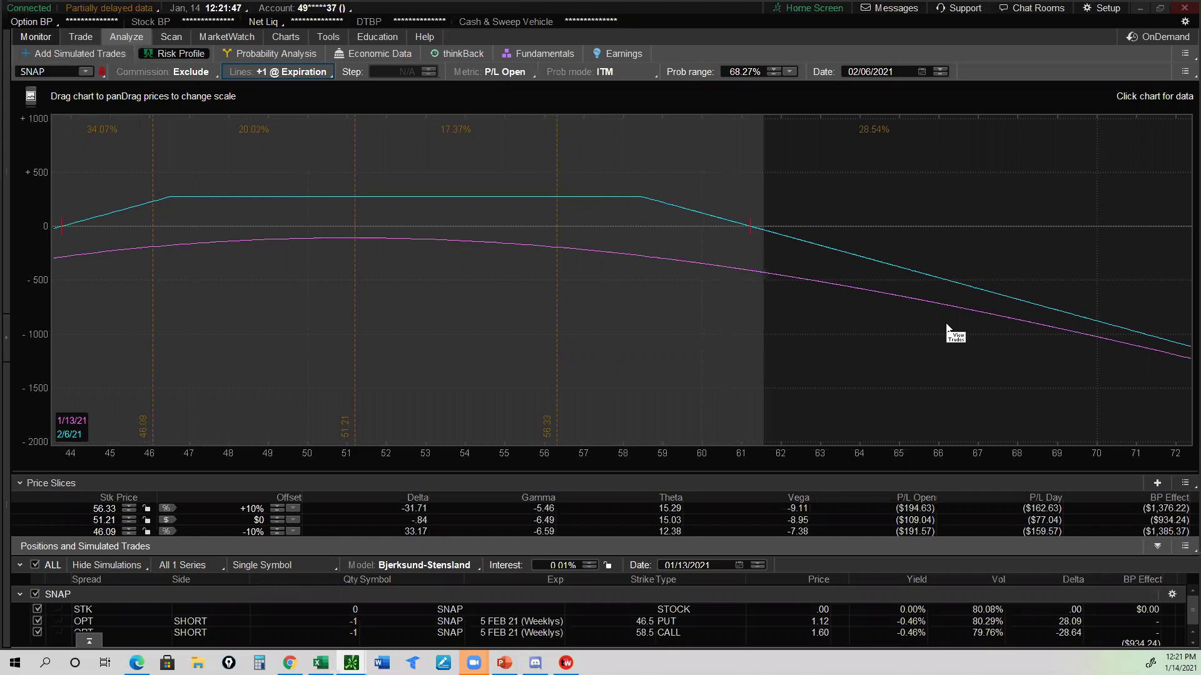
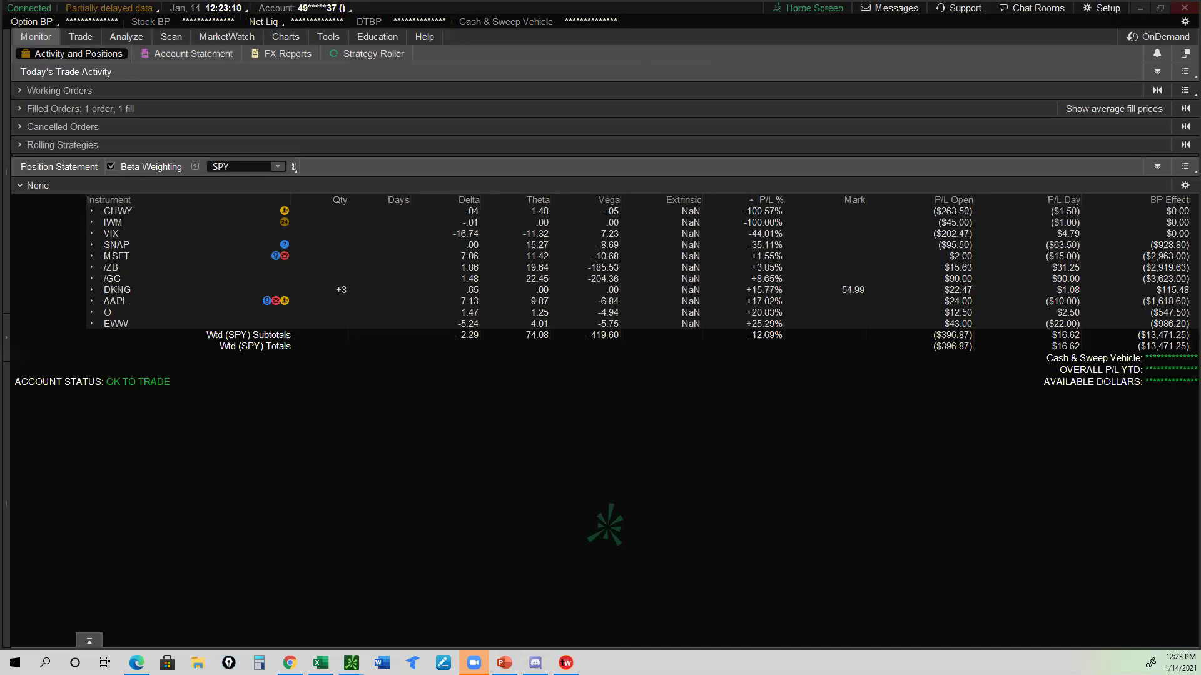
mouse_move(320, 663)
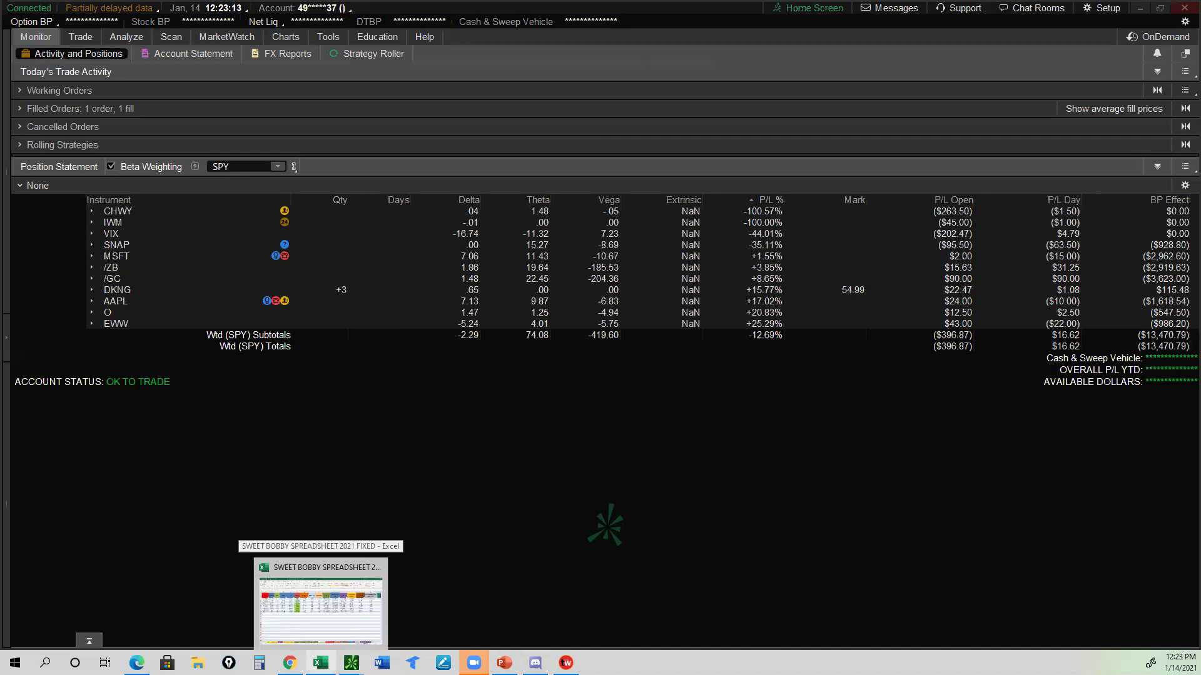
click(308, 619)
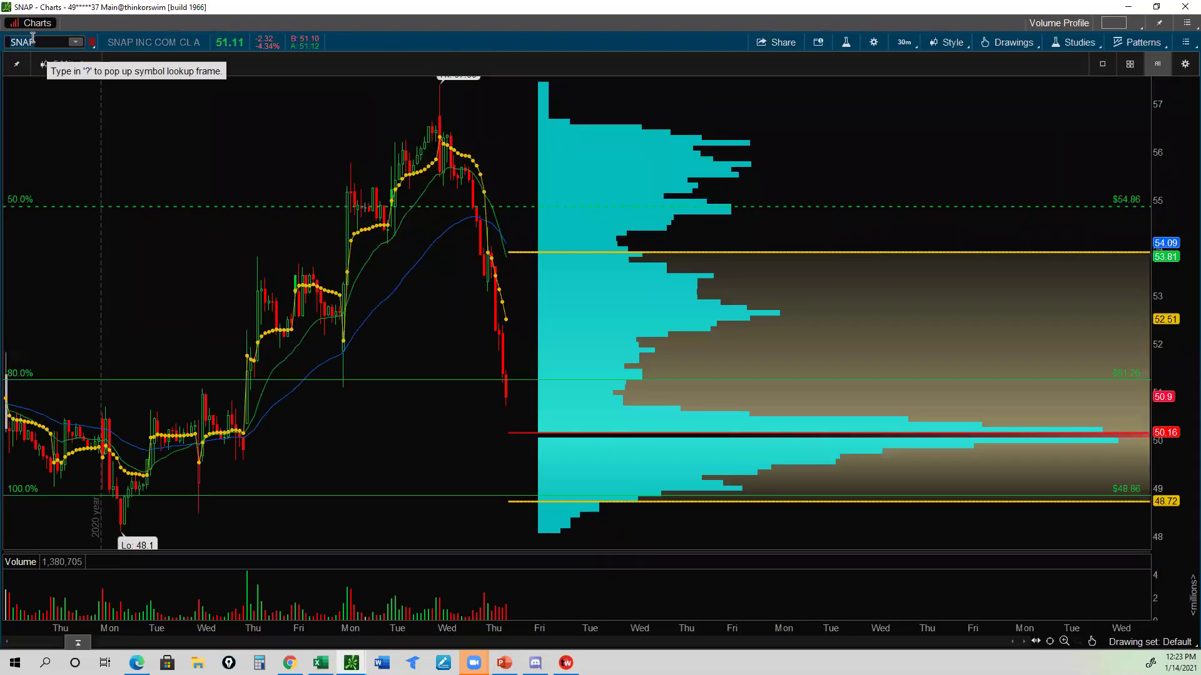
text(CHWY)
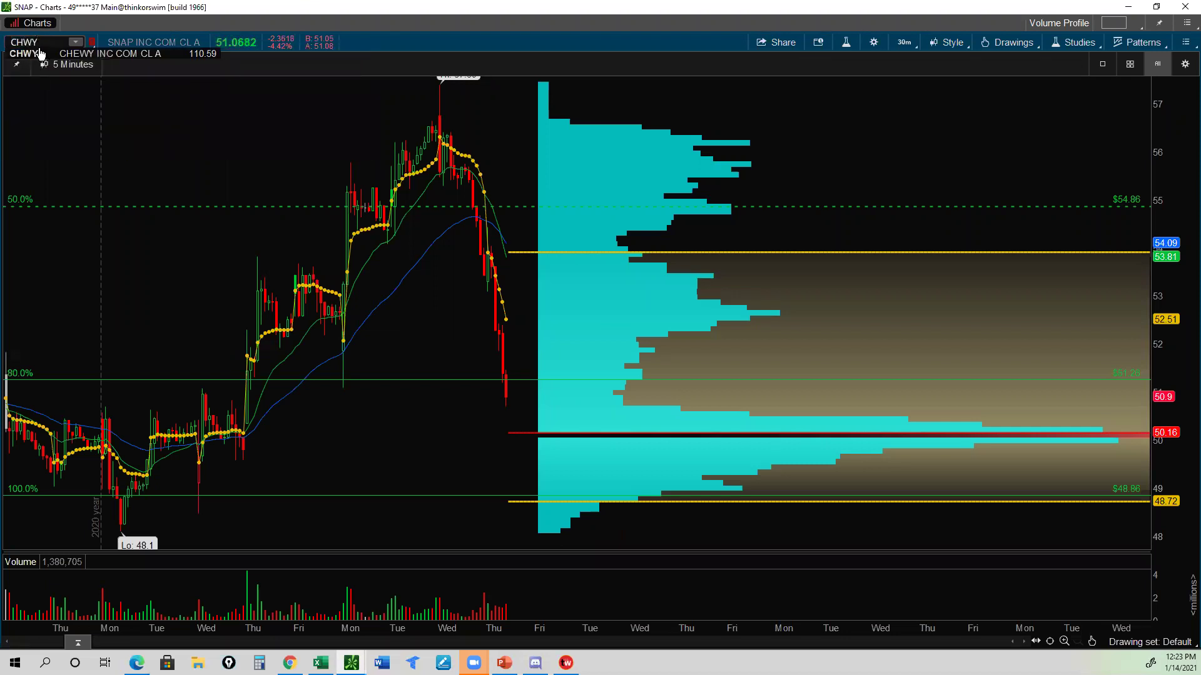
click(39, 54)
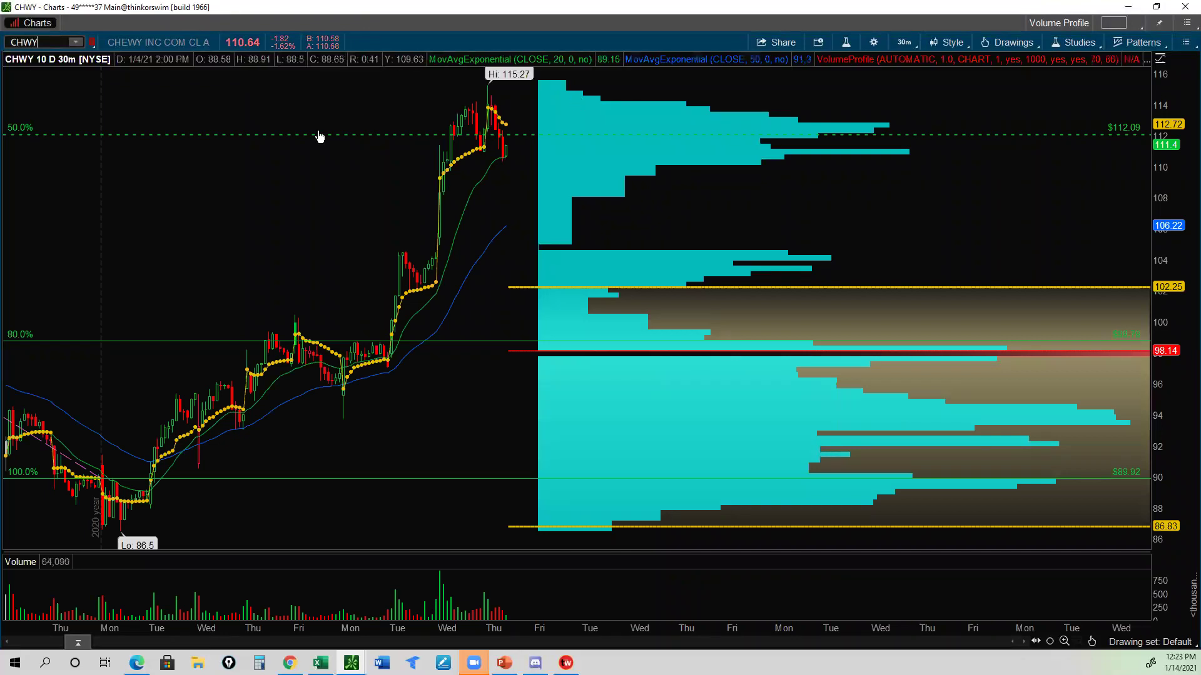
Mark up the CHWY chart with freehand arrows from the current price down to the 98.14 line and on to the 86.83 line
mouse_move(317, 133)
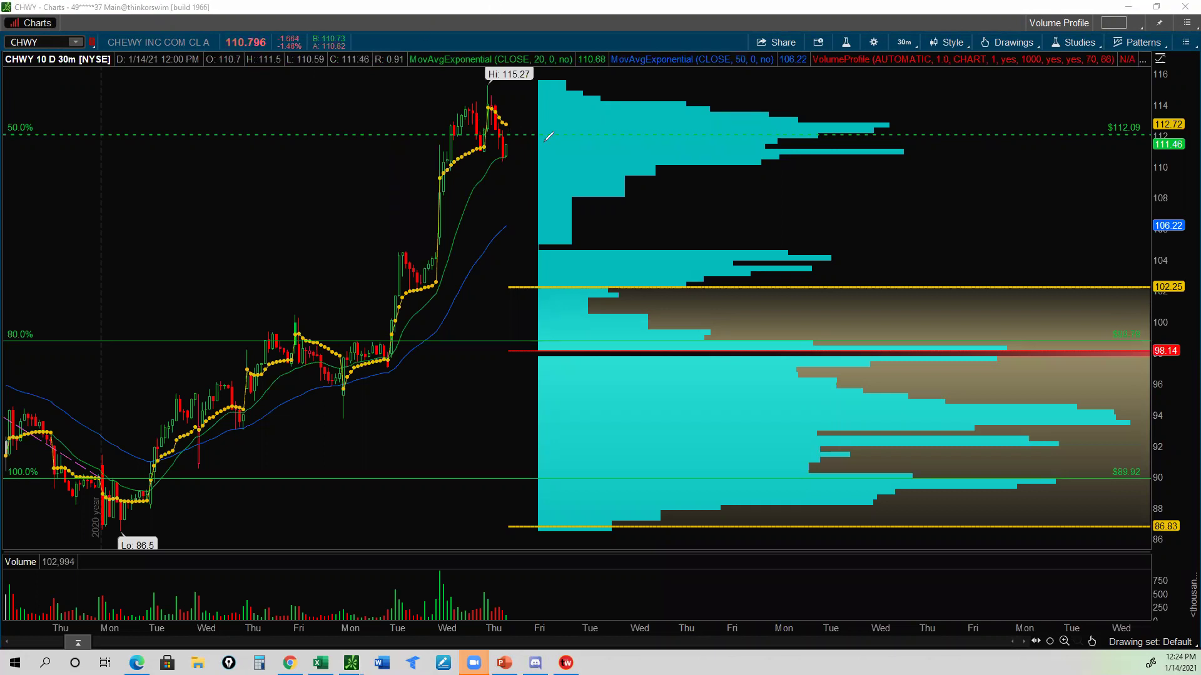
drag(560, 165, 582, 230)
mouse_move(636, 338)
mouse_down()
mouse_move(639, 354)
mouse_move(647, 314)
mouse_up()
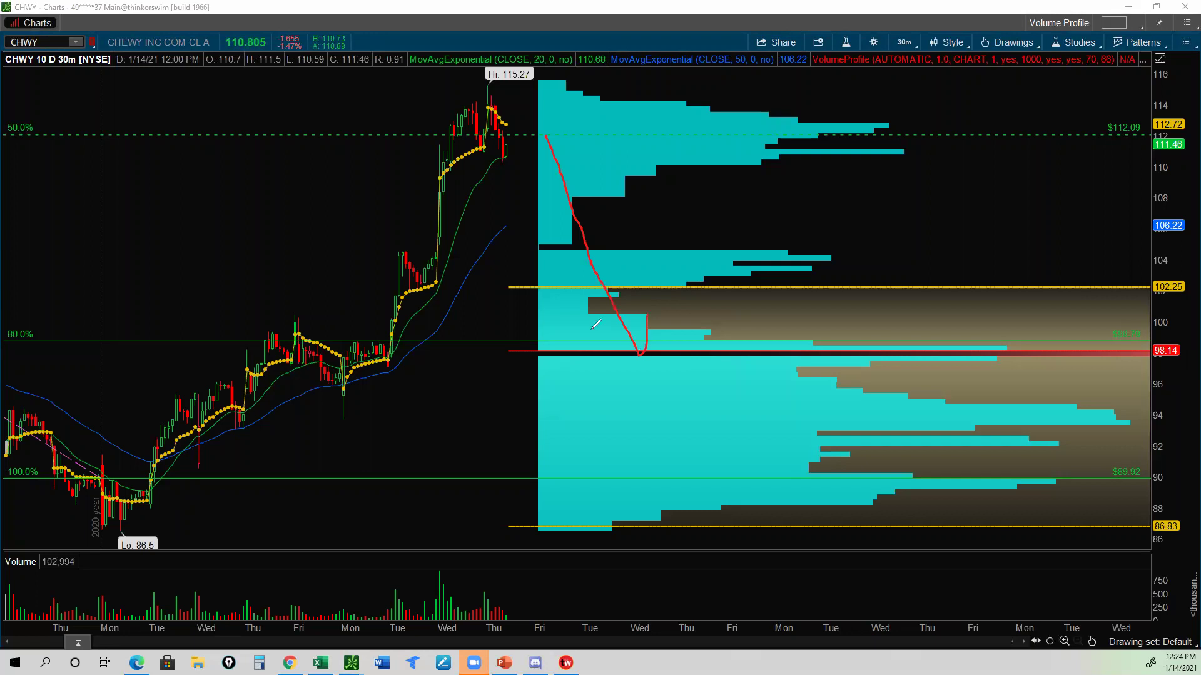
drag(591, 330, 638, 354)
drag(639, 353, 641, 519)
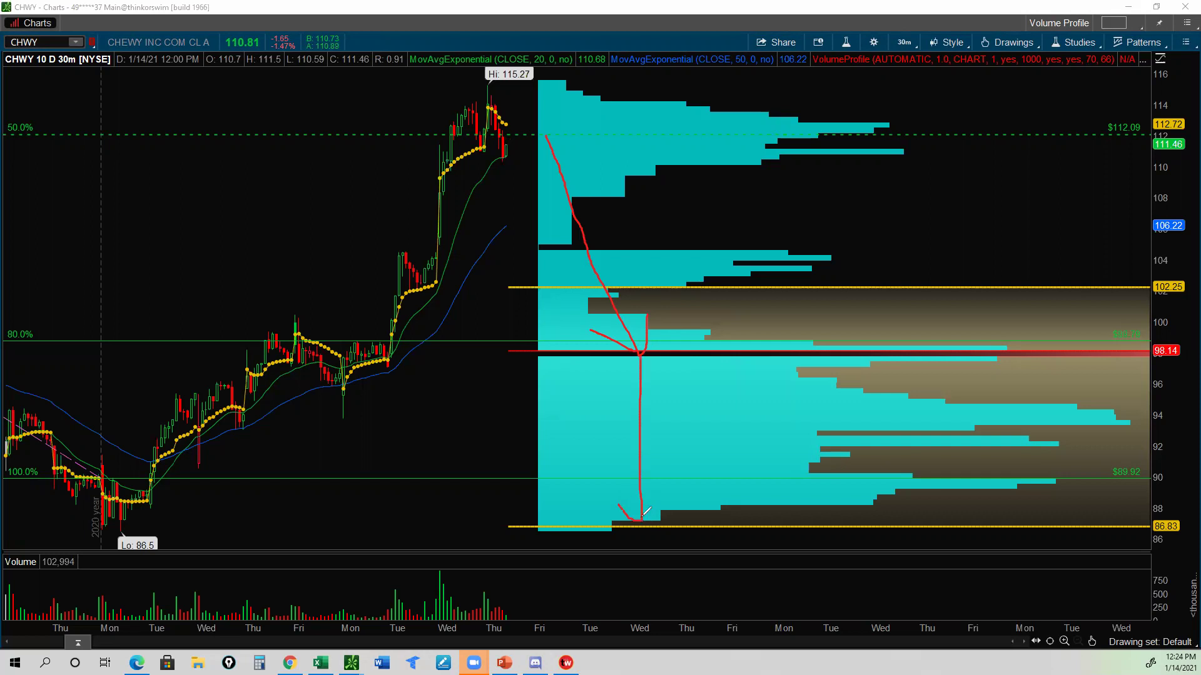
drag(692, 501, 644, 520)
Draw a bracket labelled FV across the 50% to 80% zone of the CHWY chart, and clear all the markup
mouse_move(209, 66)
mouse_down()
mouse_move(224, 79)
mouse_move(272, 233)
mouse_up()
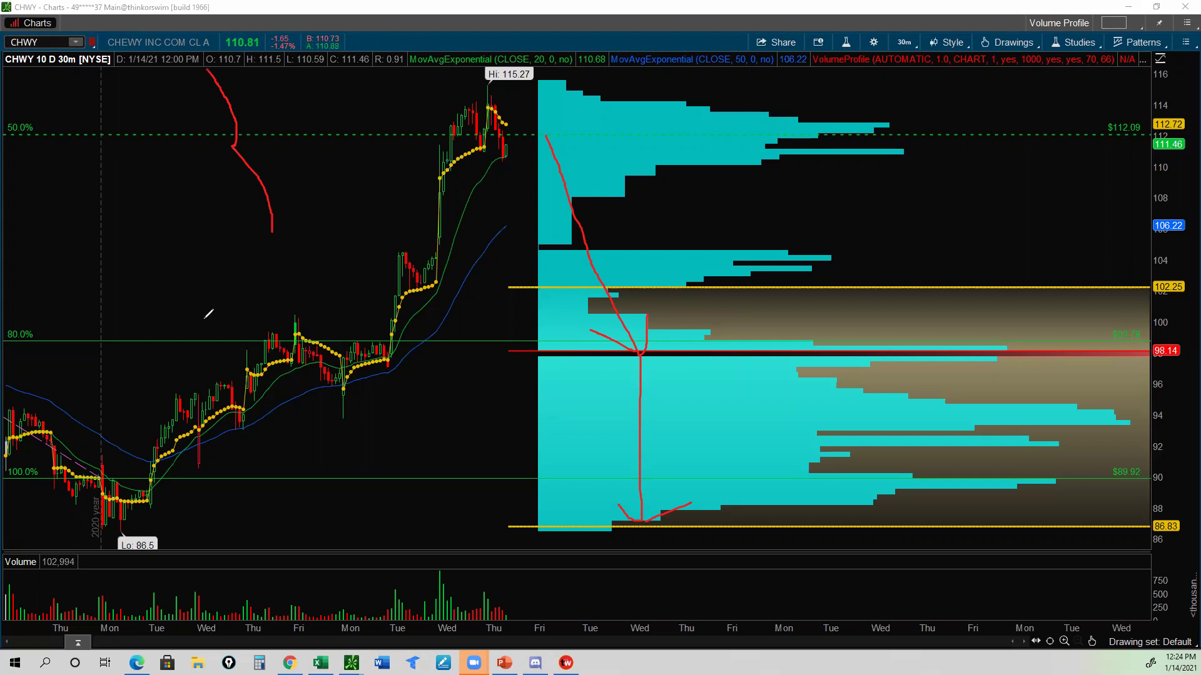
drag(188, 328, 272, 233)
mouse_move(170, 156)
mouse_down()
mouse_move(78, 186)
mouse_move(110, 309)
mouse_up()
drag(101, 243, 164, 235)
drag(189, 147, 280, 261)
drag(280, 262, 275, 127)
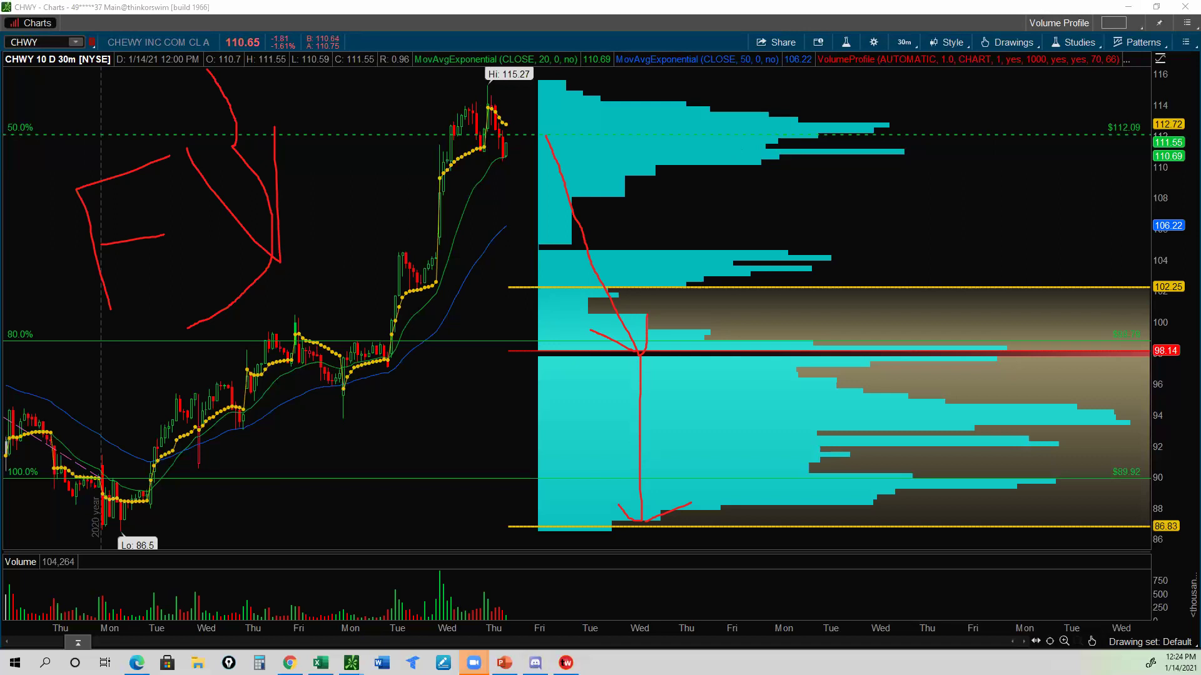
key(e)
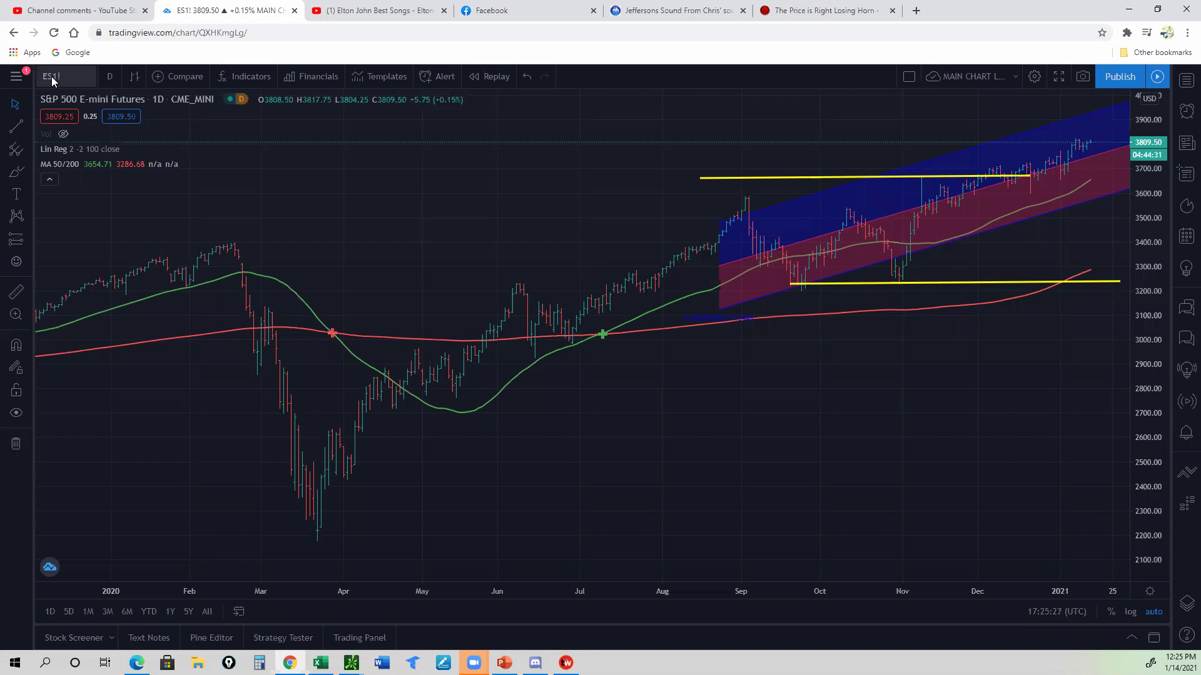
In TradingView, load the CHWY daily chart in place of the S&P 500 E-mini futures
click(51, 76)
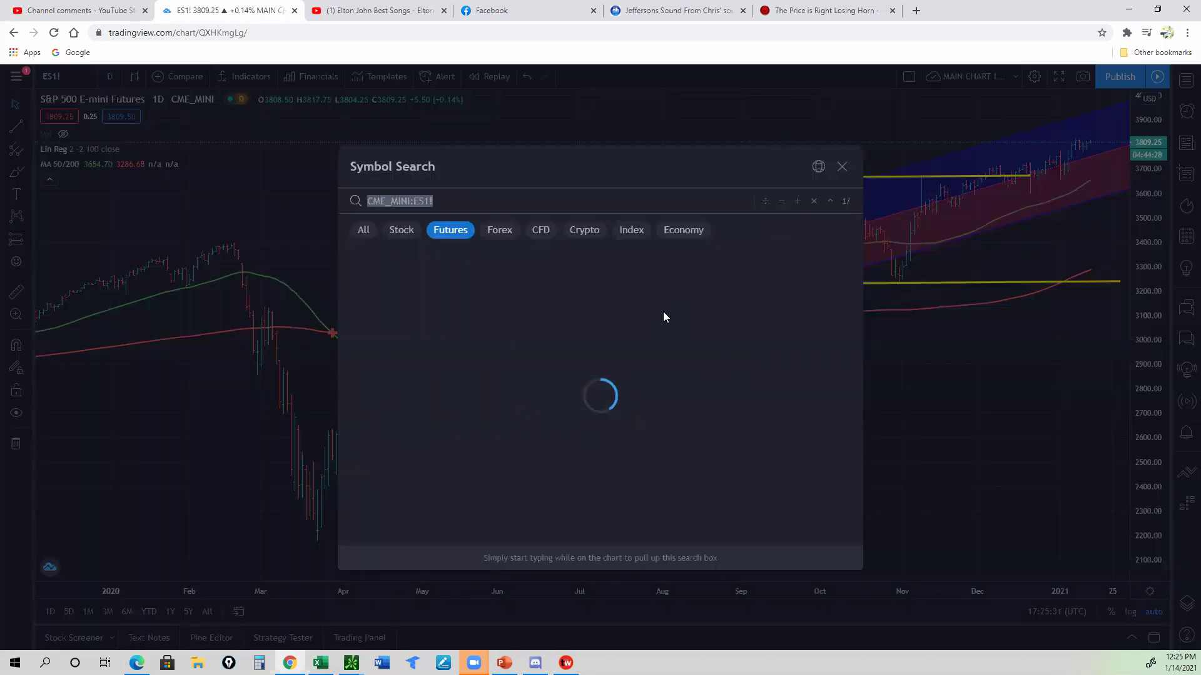
text(CHW)
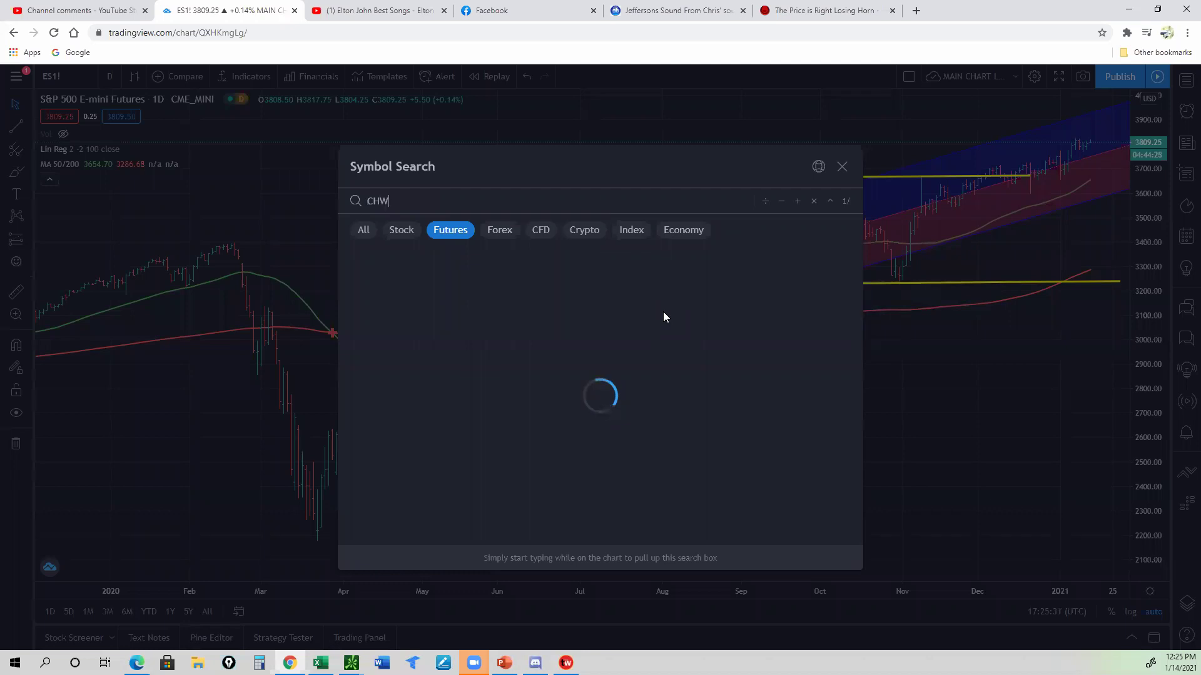
text(Y)
key(Return)
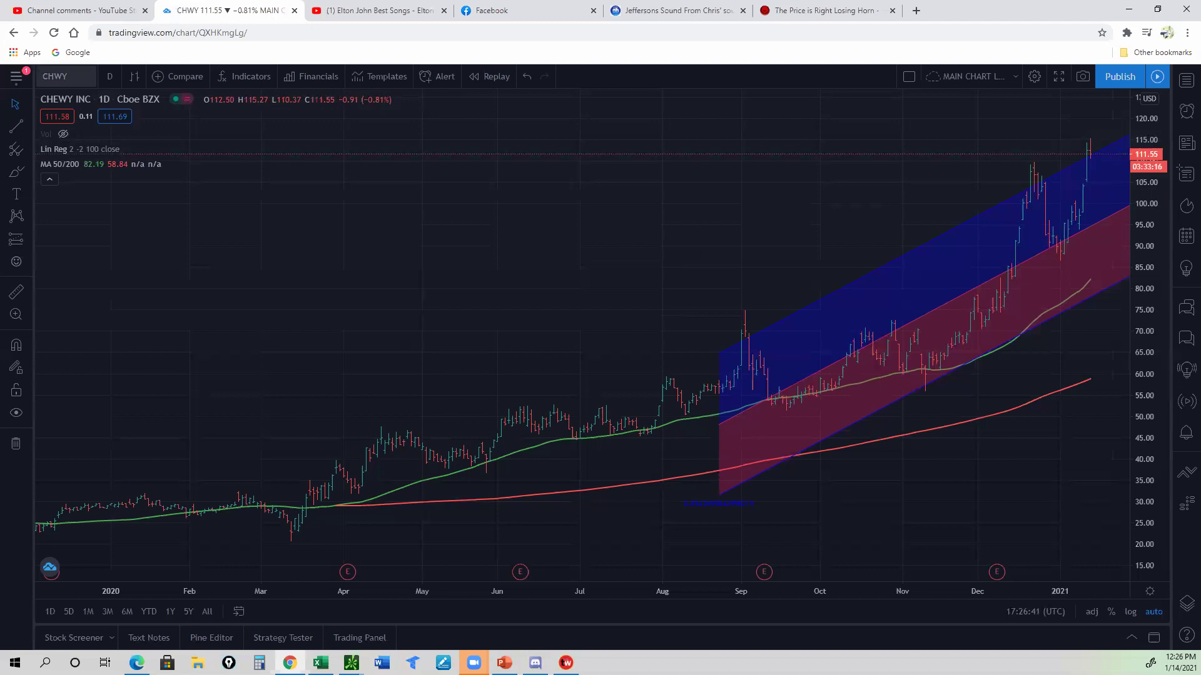
Return to the thinkorswim CHWY chart and compress its price scale to show the 20% through 120% levels
click(535, 663)
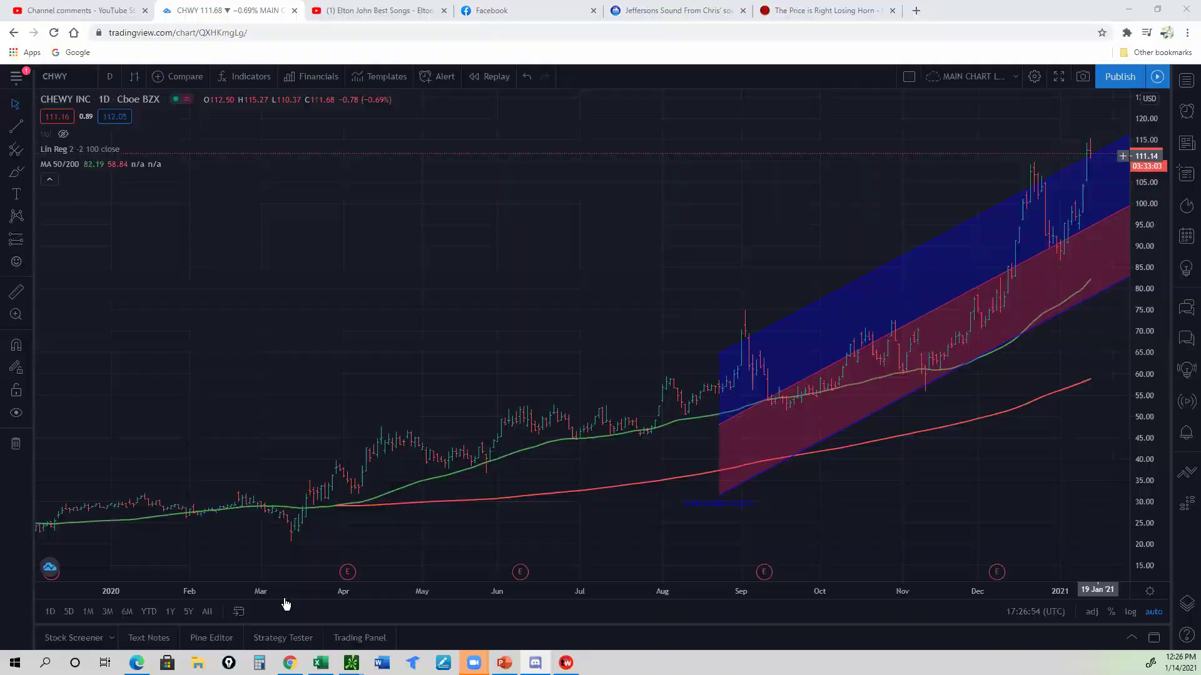
key(alt+Tab)
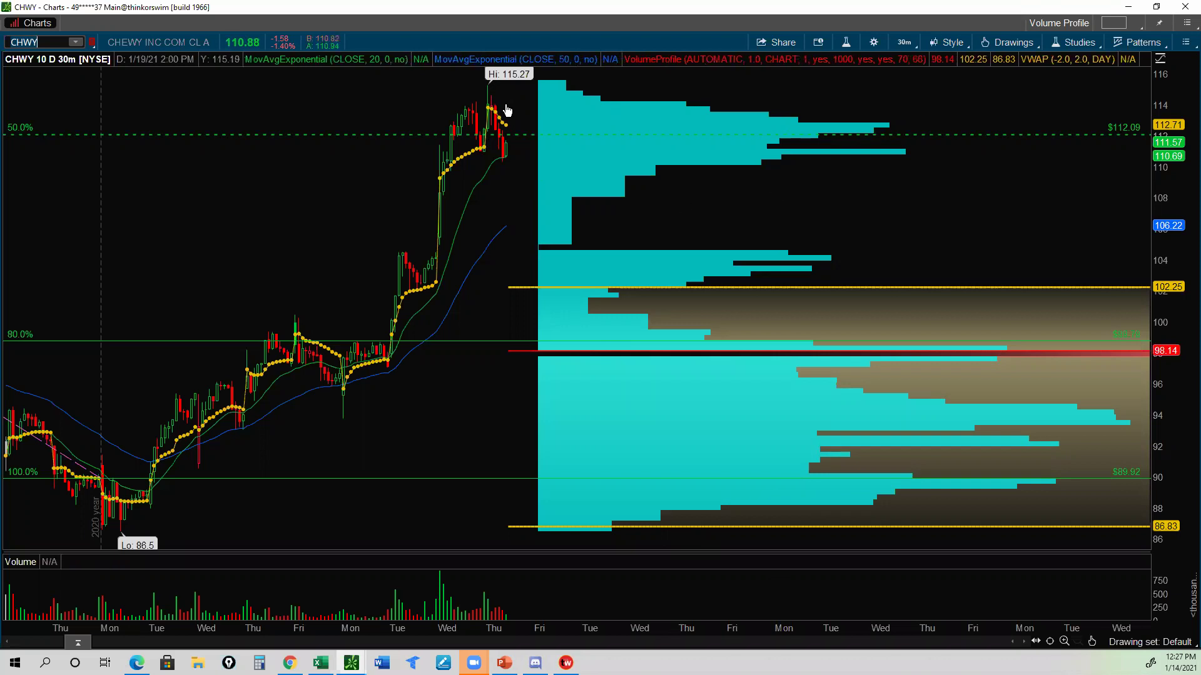
drag(1172, 114, 1183, 394)
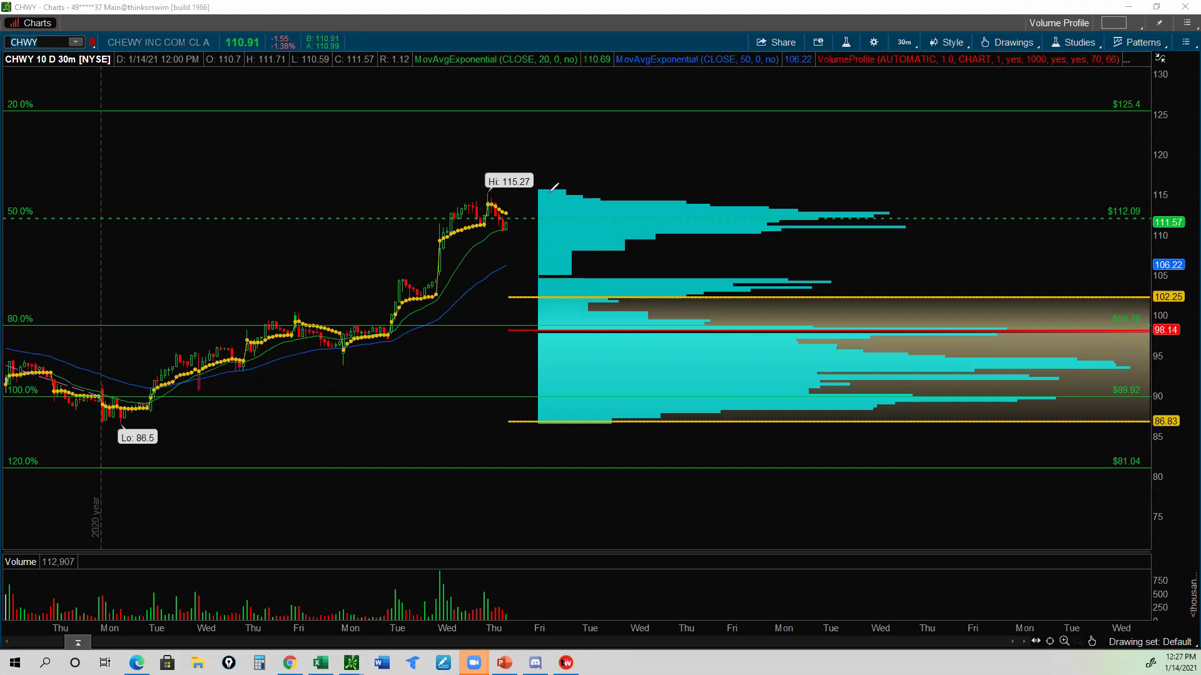
Draw an arrow from CHWY's current price up to the $125.4 level, and an FV label with a bracket over the 50% to 80% zone
drag(507, 212, 560, 117)
mouse_move(367, 178)
mouse_down()
mouse_move(248, 344)
mouse_move(309, 267)
mouse_move(355, 263)
mouse_up()
drag(341, 200, 357, 263)
drag(372, 116, 421, 335)
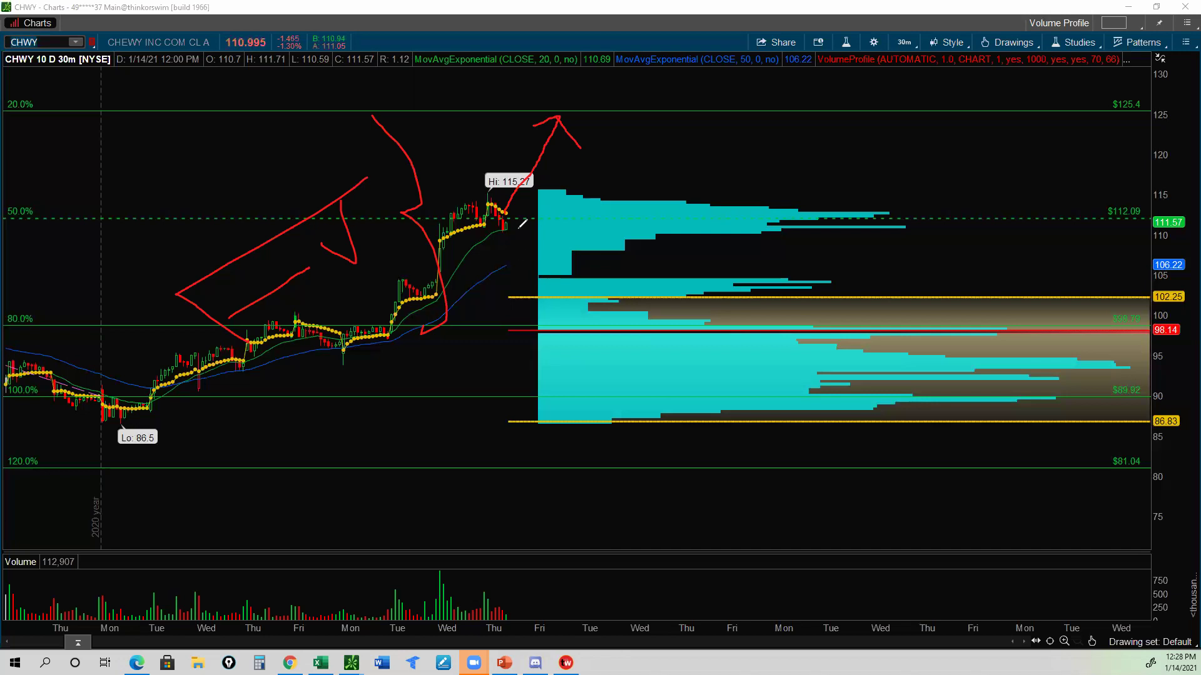
Draw an arrow from CHWY's current price down to just below the $89.92 level, and clear all the markup
mouse_move(516, 223)
mouse_down()
mouse_move(619, 404)
mouse_move(637, 306)
mouse_up()
drag(508, 396, 619, 406)
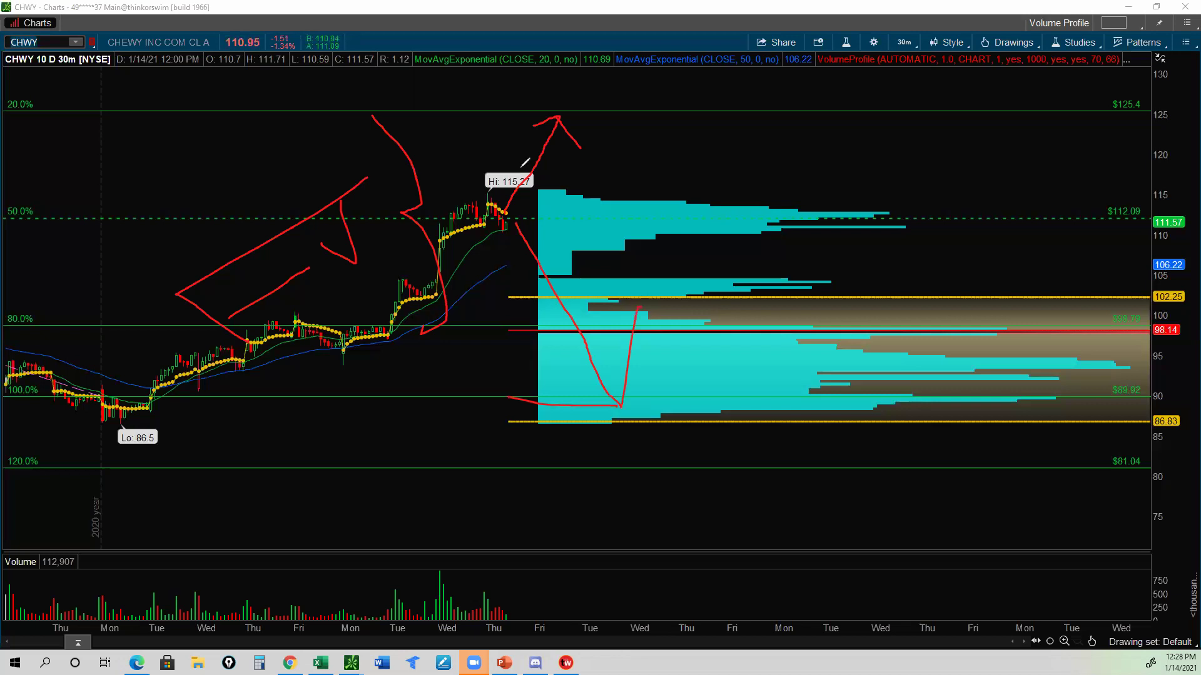
key(Escape)
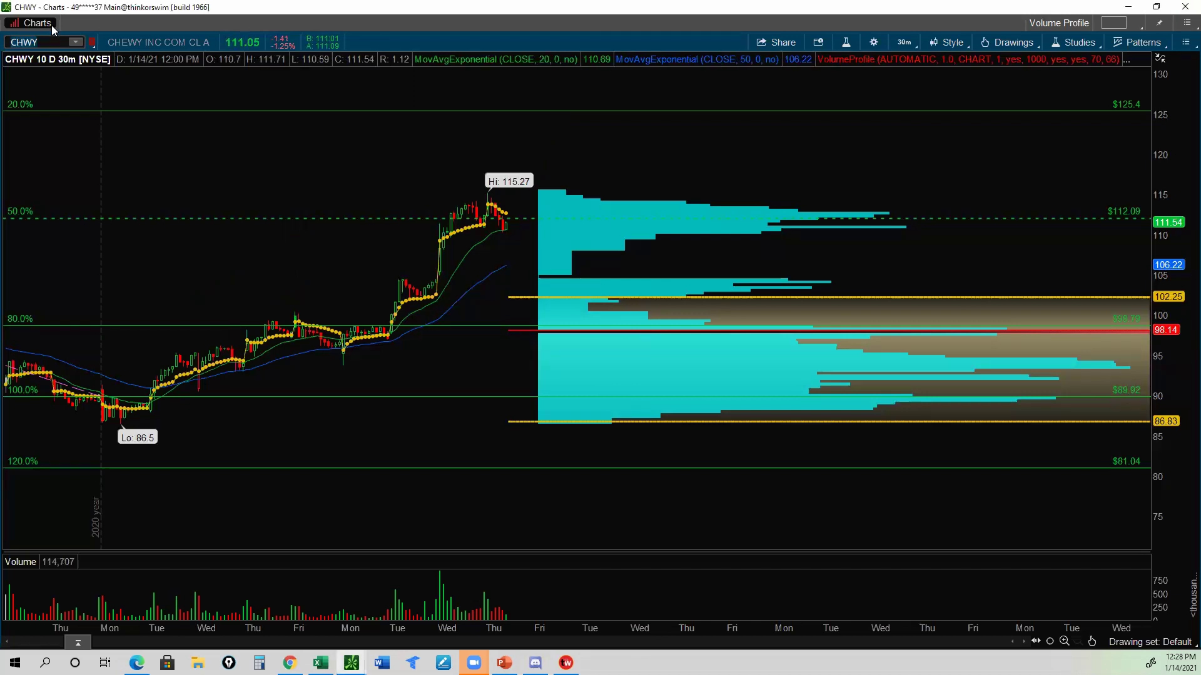
Load the XLE chart in the Charts window
text(XLE)
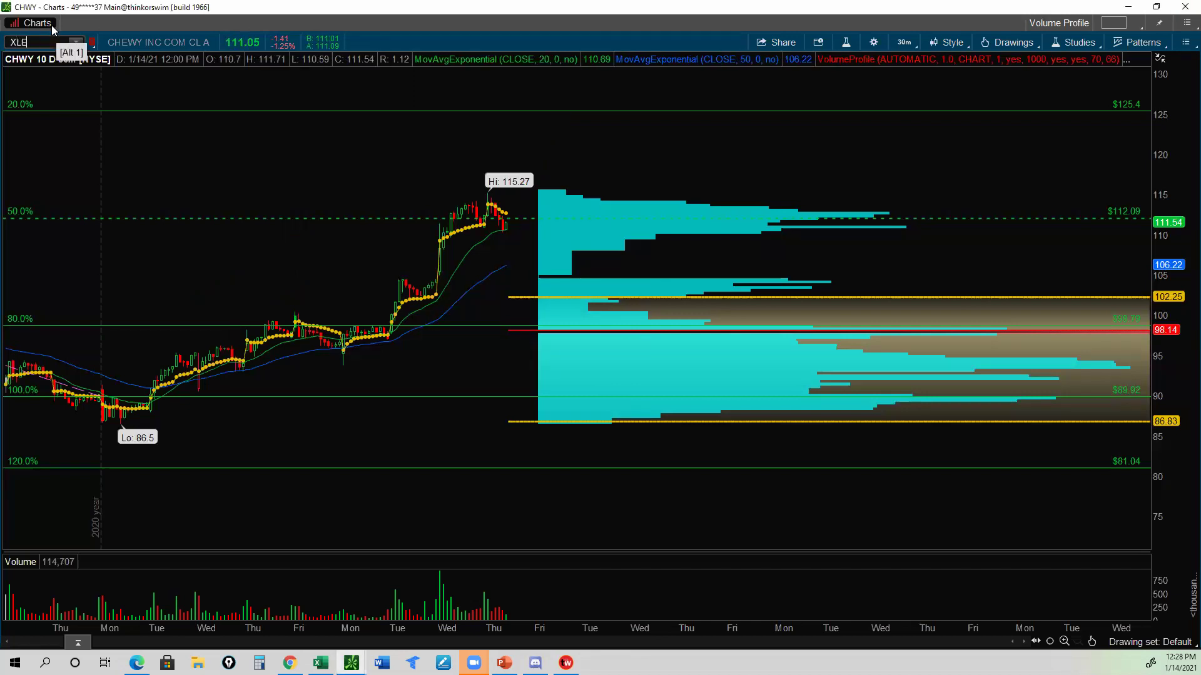
key(Return)
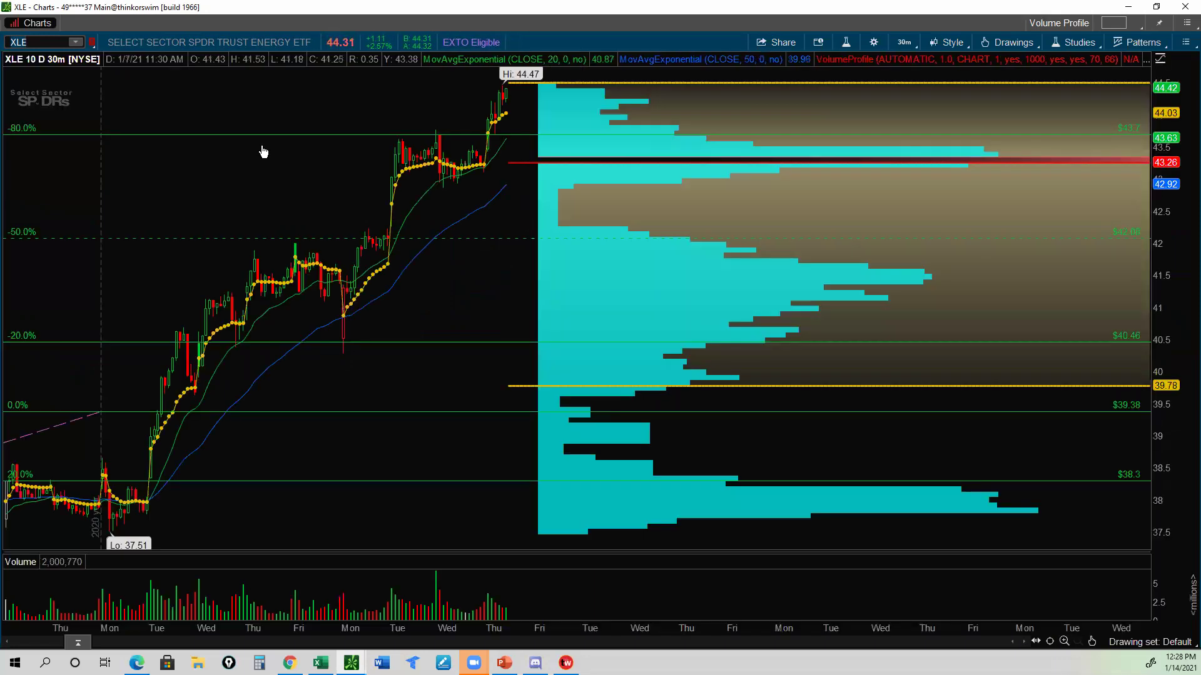
mouse_move(267, 140)
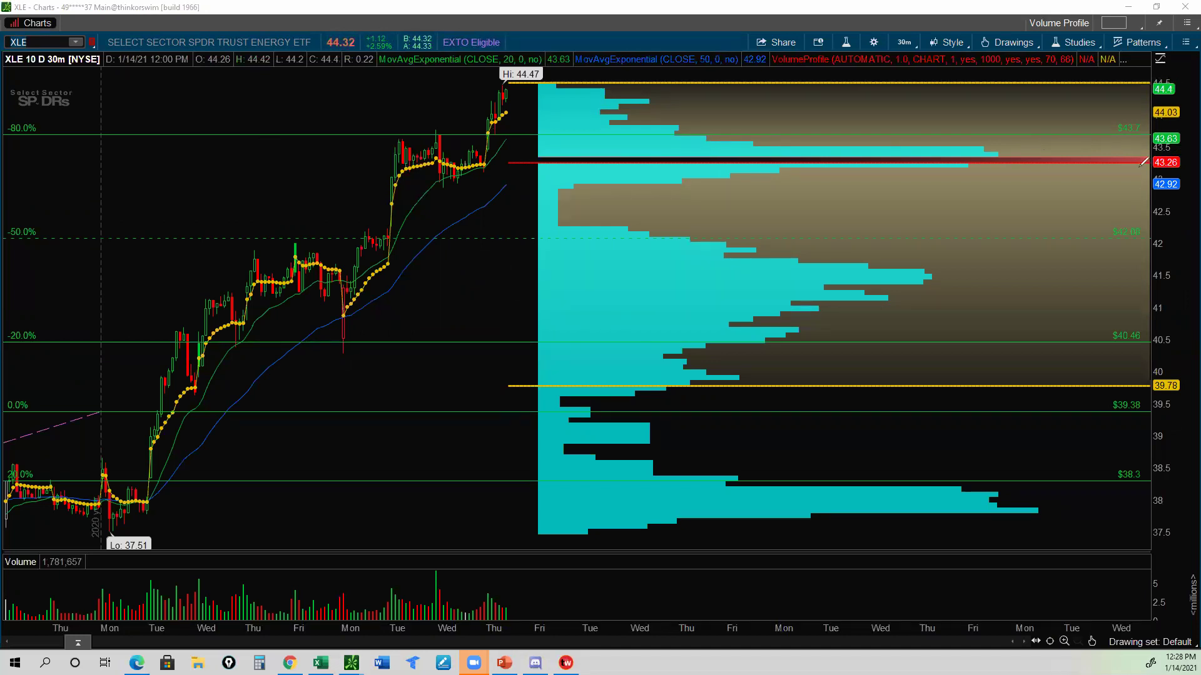
Outline XLE's 43.26 line, draw arrows from it to the upper yellow line and the 39.78 line, and an arrow from the price down to it
mouse_move(1021, 164)
mouse_down()
mouse_move(508, 165)
mouse_move(756, 147)
mouse_move(1147, 159)
mouse_up()
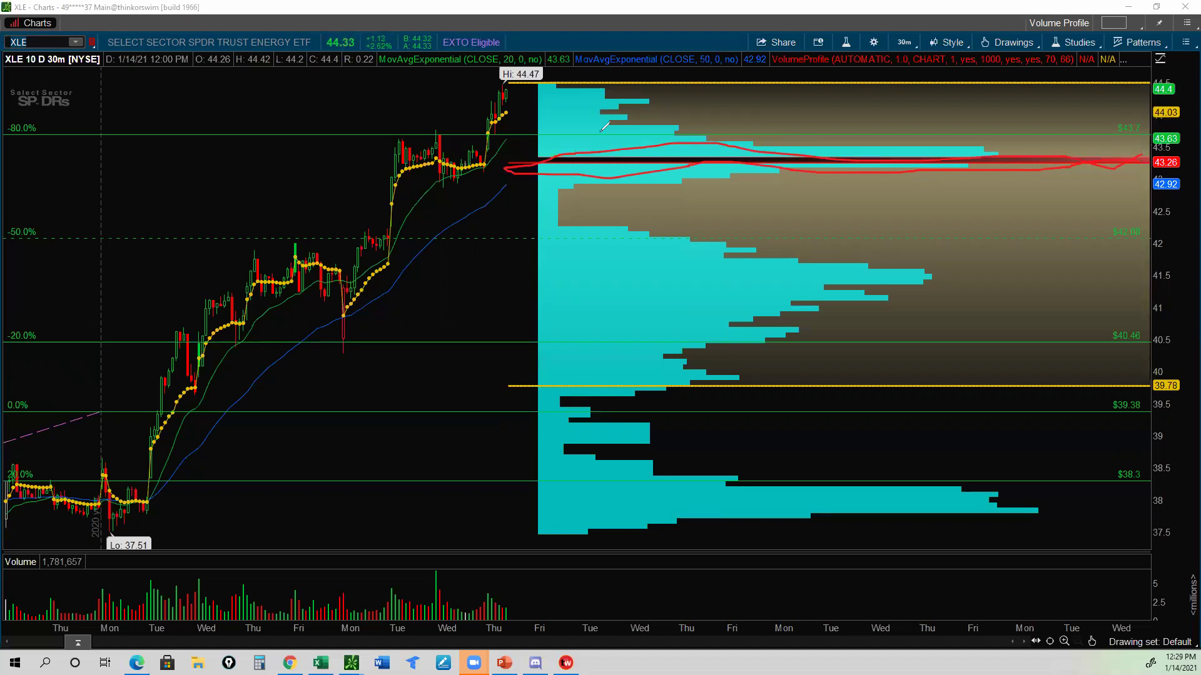
drag(598, 97, 597, 151)
mouse_move(597, 88)
mouse_down()
mouse_move(577, 98)
mouse_move(613, 105)
mouse_up()
mouse_move(595, 157)
mouse_down()
mouse_move(622, 386)
mouse_move(585, 361)
mouse_move(655, 367)
mouse_up()
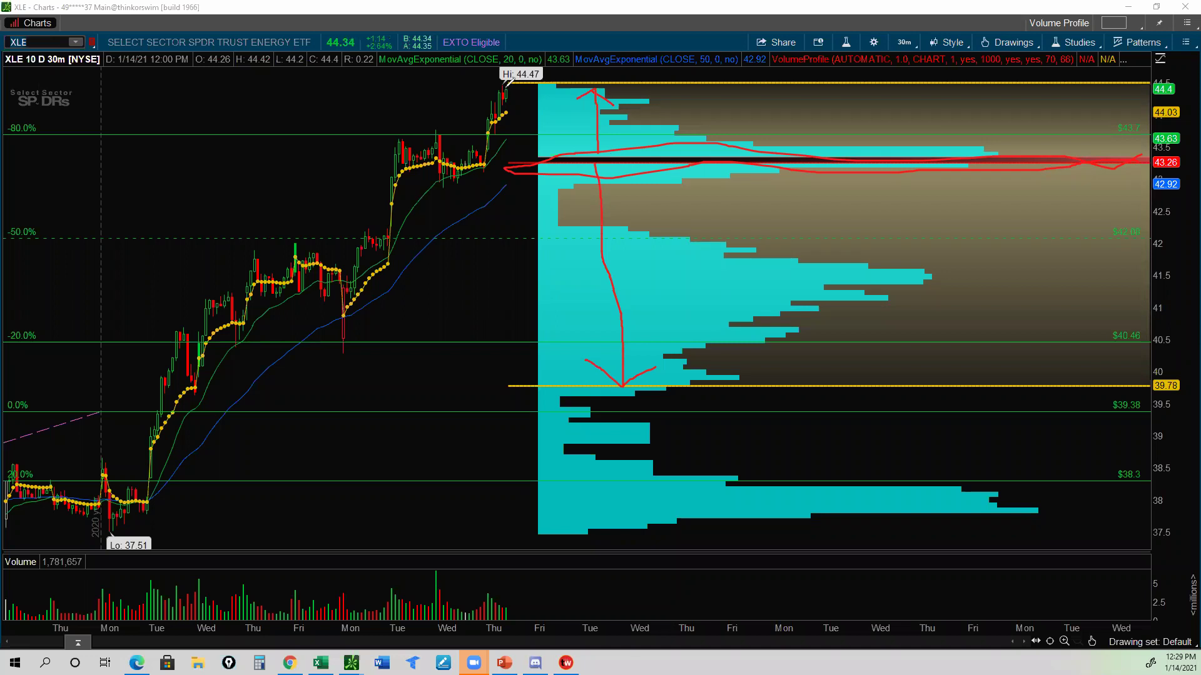
drag(505, 89, 554, 160)
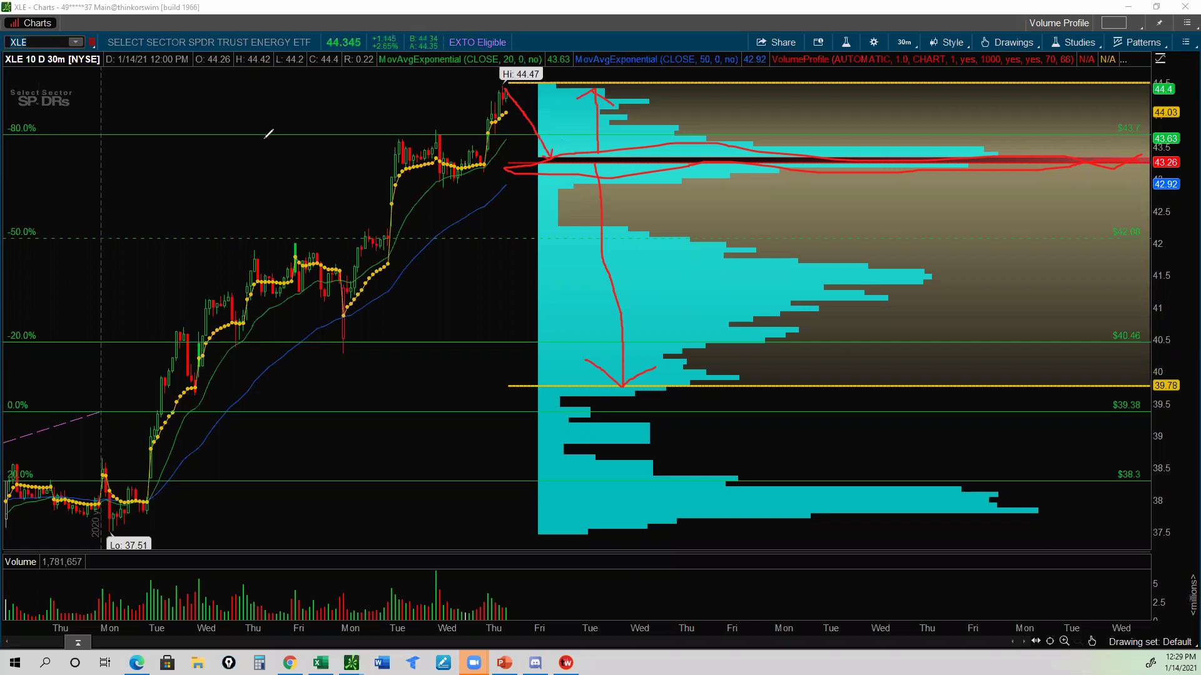
Draw a bracket labelled FV between the -80% and -20% levels on the XLE chart, and write OB above the -80% level
mouse_move(261, 139)
mouse_down()
mouse_move(273, 164)
mouse_move(267, 236)
mouse_up()
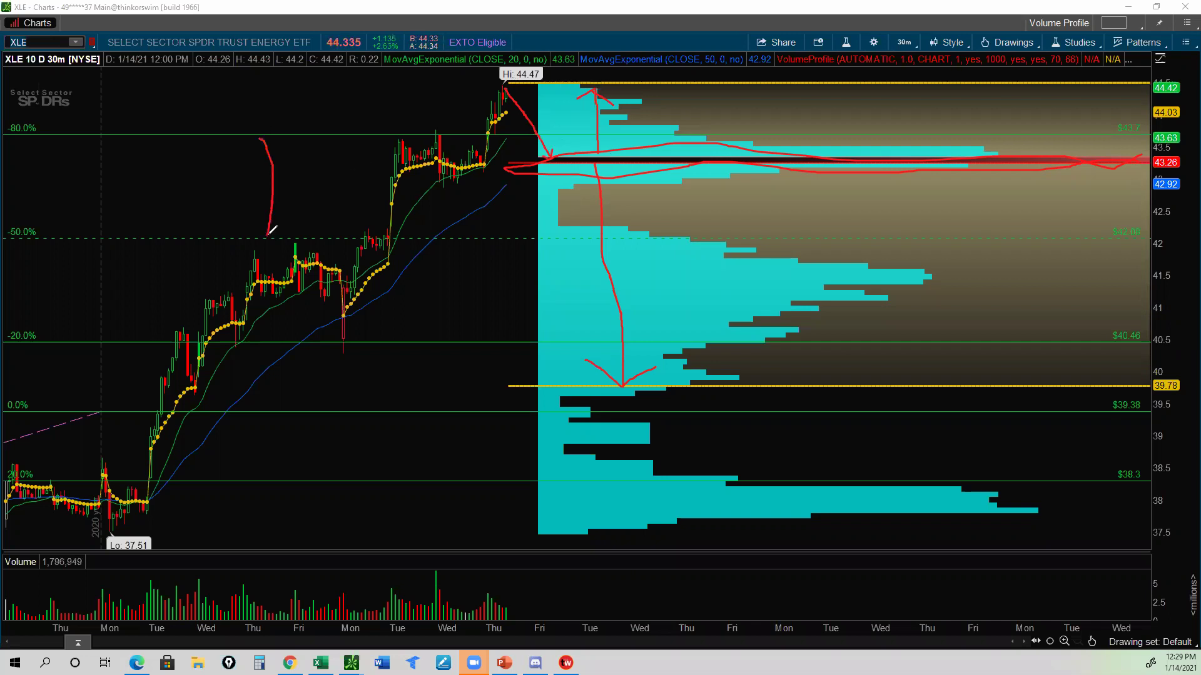
drag(269, 330, 259, 340)
mouse_move(315, 195)
mouse_down()
mouse_move(291, 205)
mouse_move(294, 239)
mouse_move(313, 219)
mouse_move(342, 229)
mouse_up()
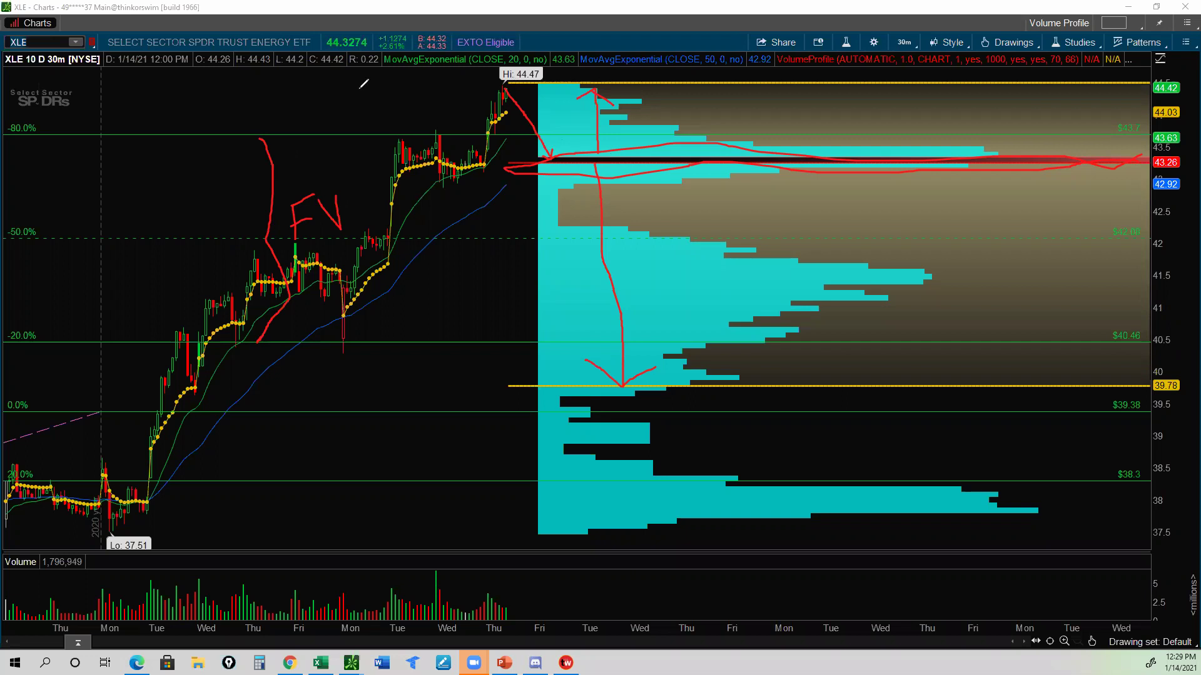
mouse_move(360, 89)
mouse_down()
mouse_move(412, 121)
mouse_move(388, 131)
mouse_up()
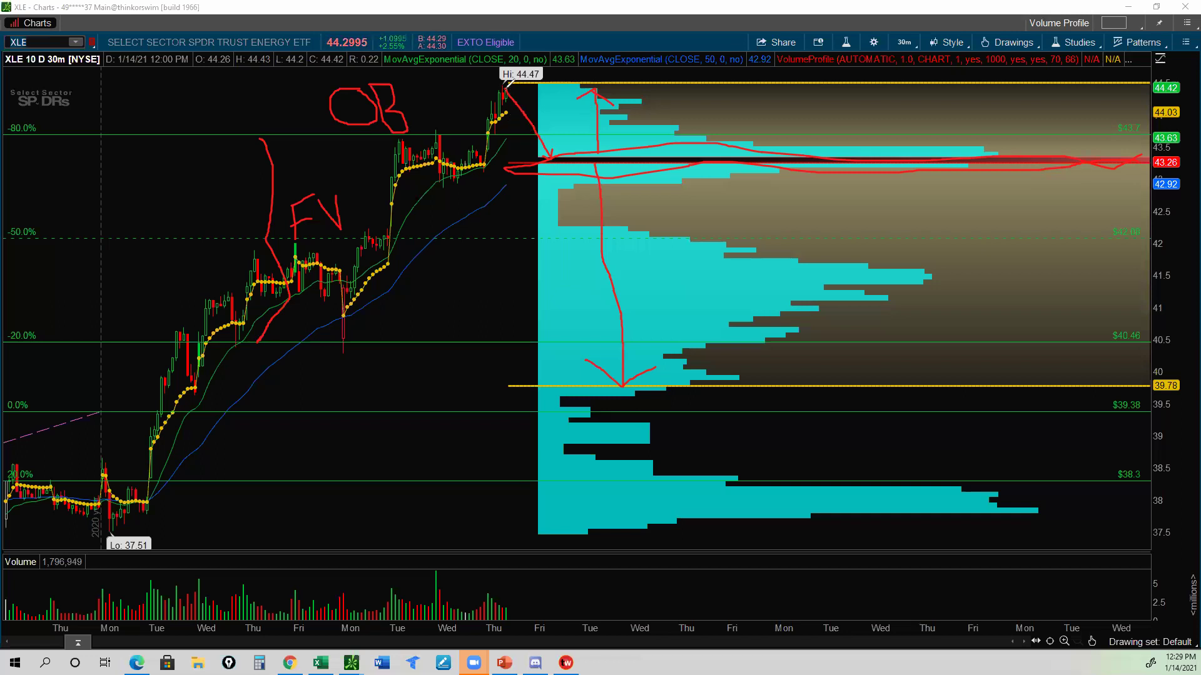
Draw arrows from XLE's current price down to the -50% level and on toward the -20% level, and clear all the markup
mouse_move(505, 91)
mouse_down()
mouse_move(510, 239)
mouse_move(521, 231)
mouse_up()
drag(476, 229, 506, 277)
mouse_move(505, 328)
mouse_down()
mouse_move(472, 318)
mouse_move(541, 323)
mouse_up()
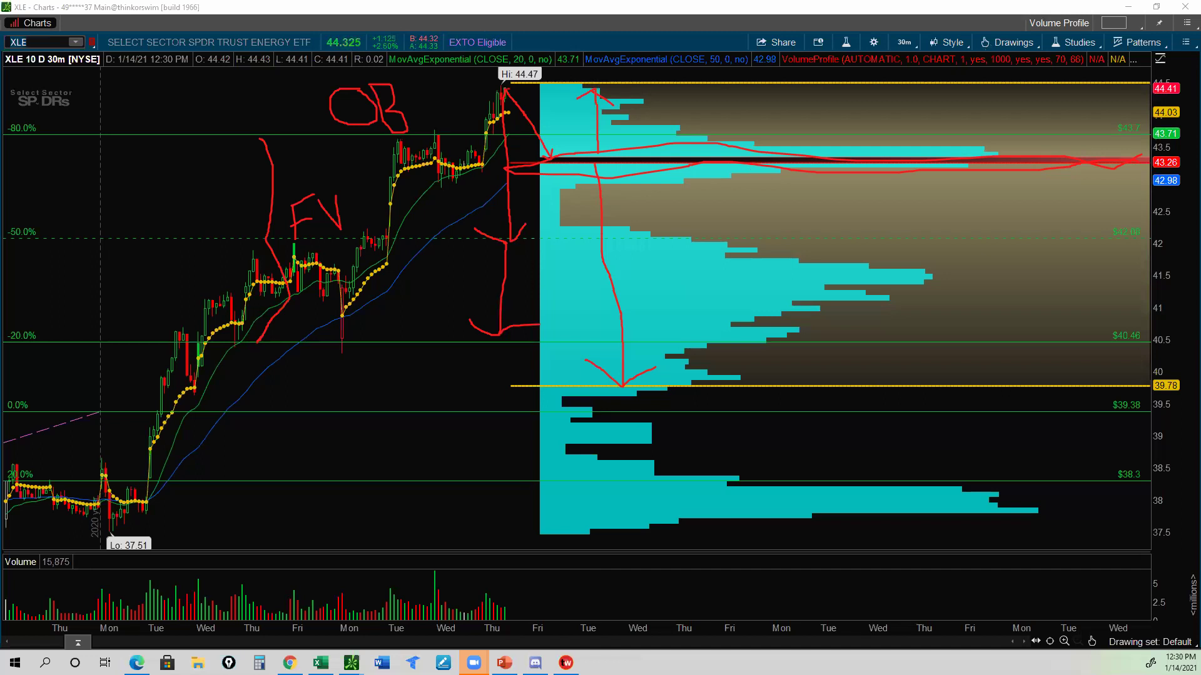
key(ctrl+alt+c)
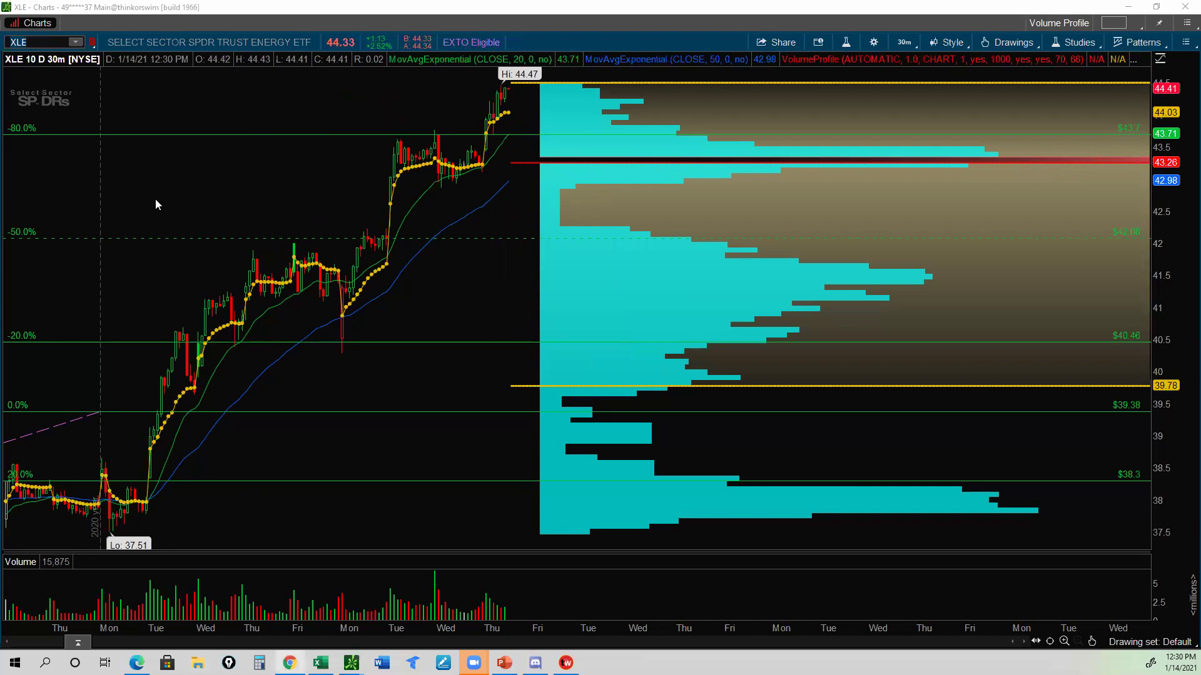
Switch to TradingView and load XLE in place of CHWY
key(alt+Tab)
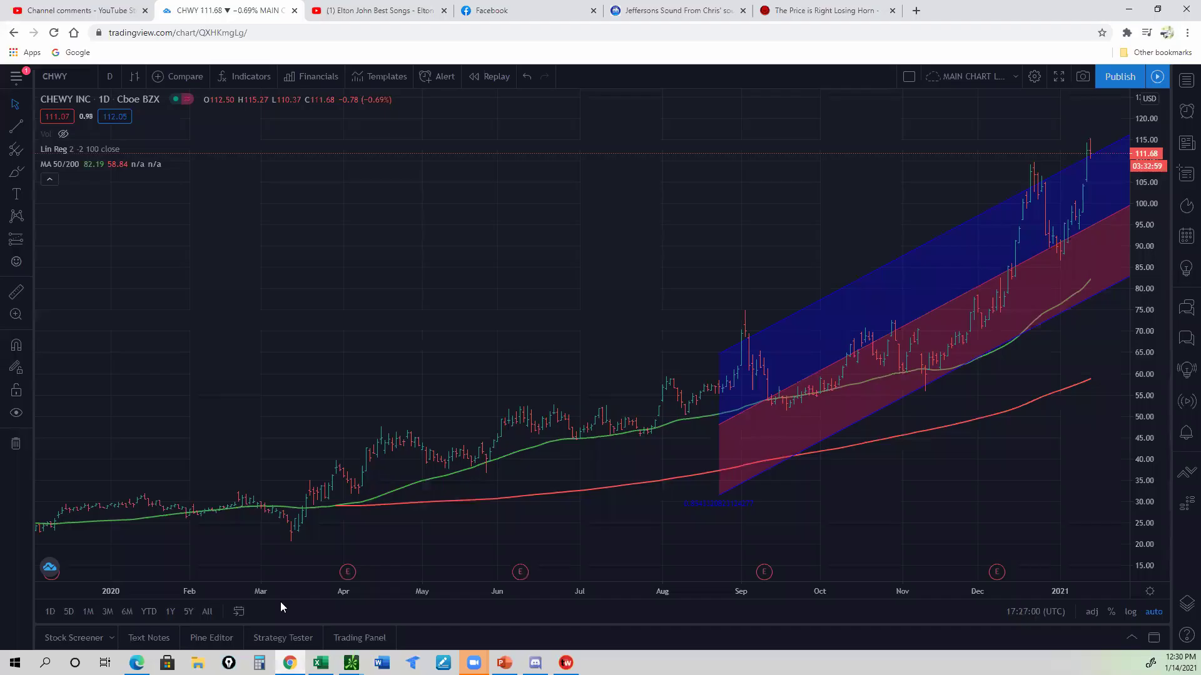
click(351, 663)
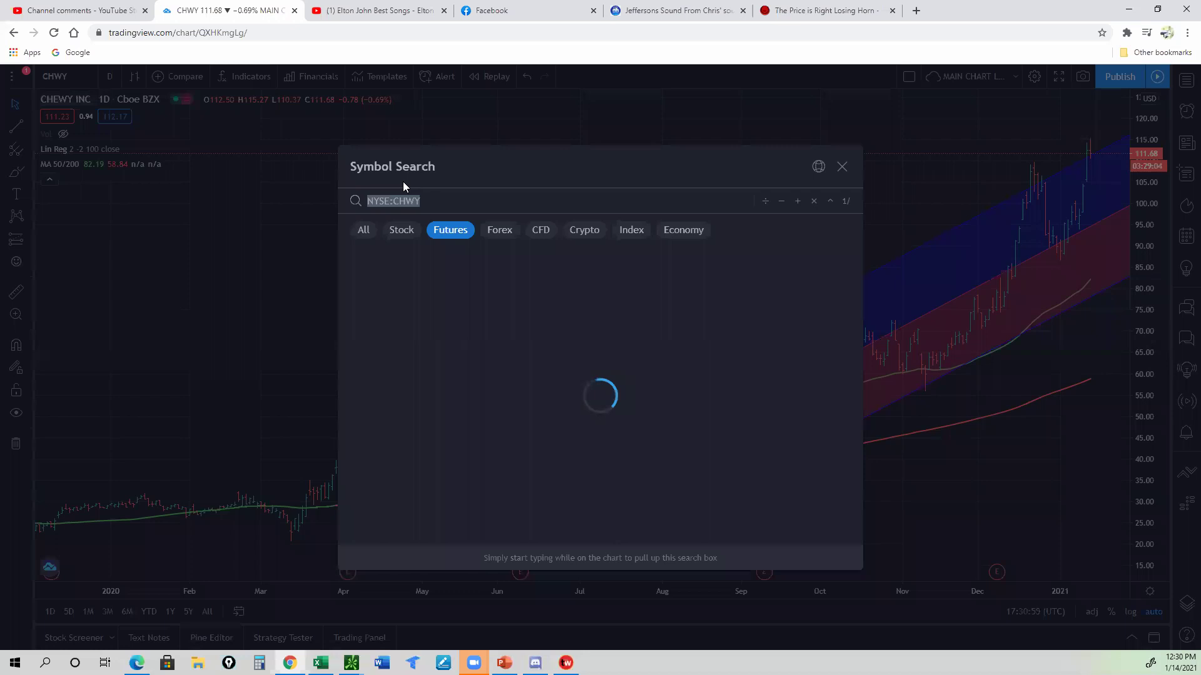
text(E)
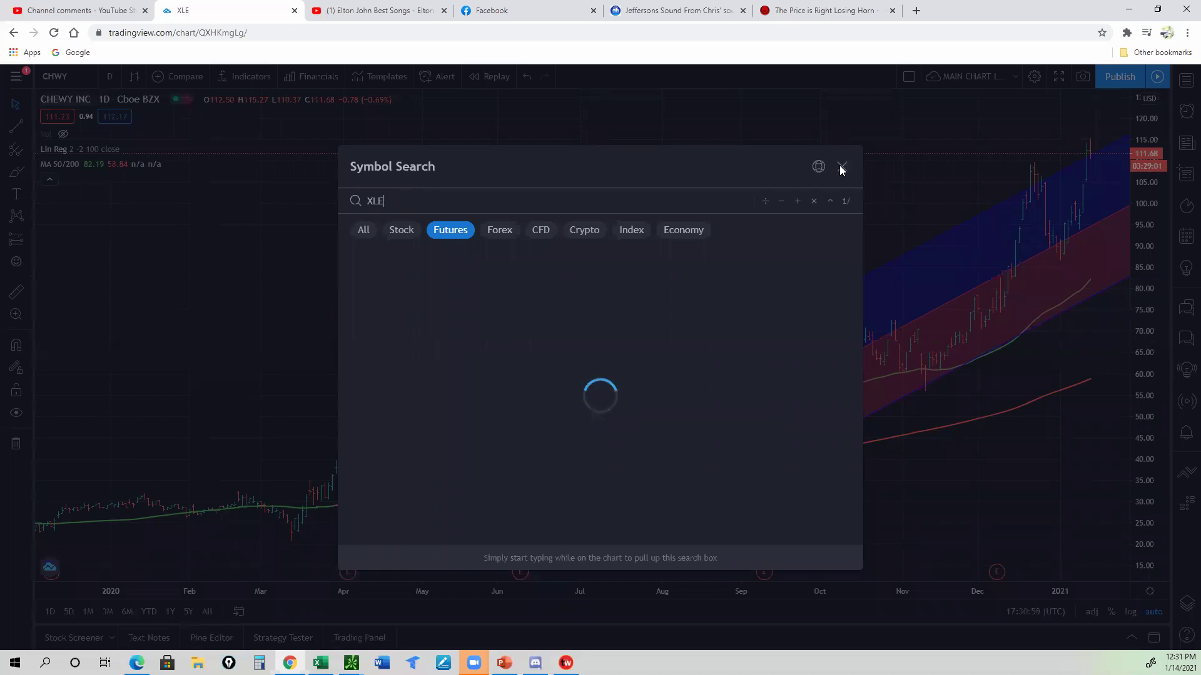
key(Return)
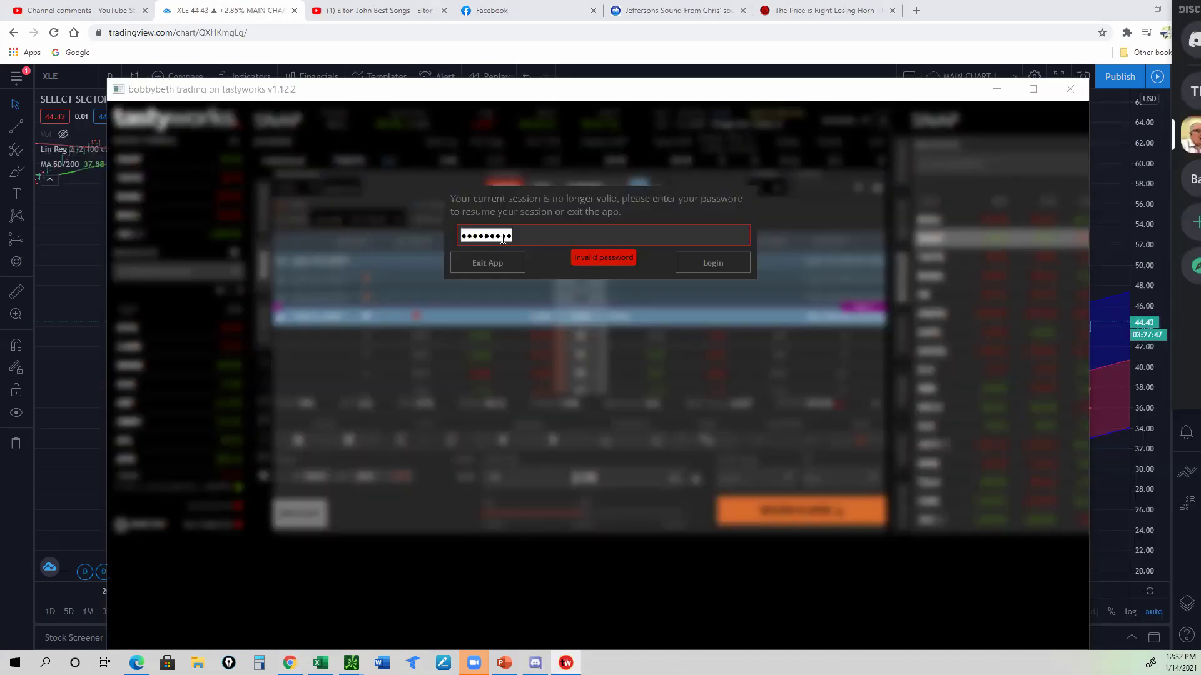
Replace the rejected entry in the tastyworks session prompt with the account password and log in again
click(504, 238)
key(BackSpace)
key(BackSpace)
key(BackSpace)
key(BackSpace)
key(BackSpace)
key(BackSpace)
key(BackSpace)
key(BackSpace)
key(BackSpace)
key(ctrl+v)
key(Return)
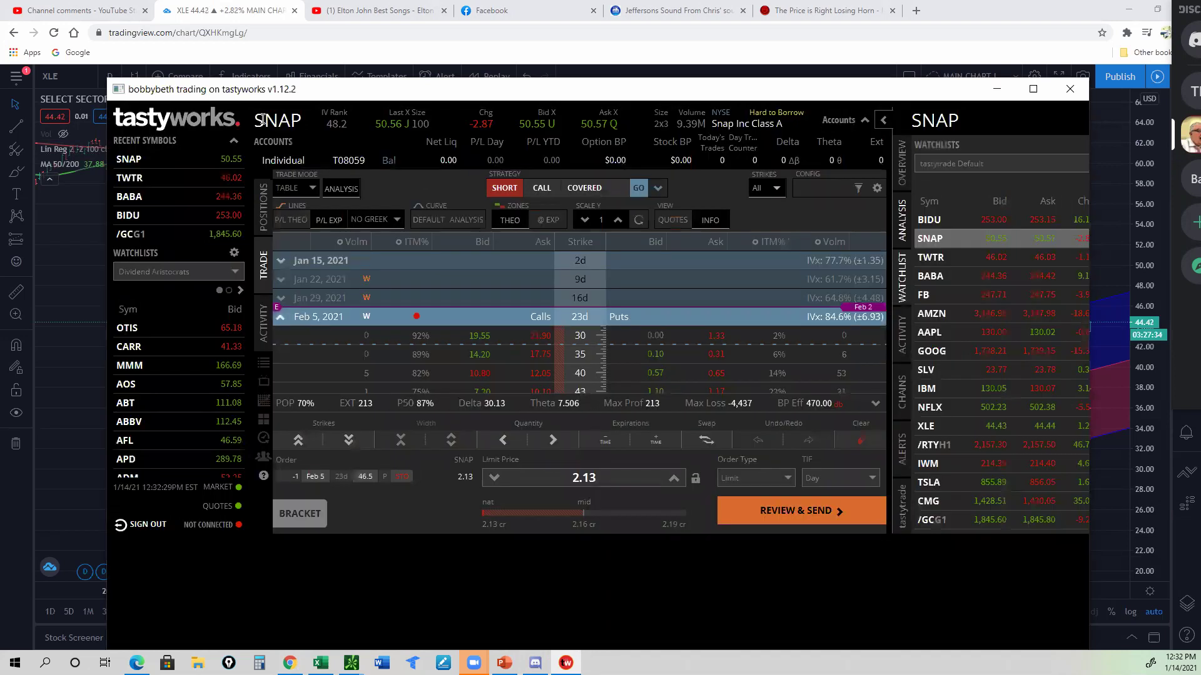
Load the XLE option expirations in the tastyworks trade table
click(263, 119)
text(XLE)
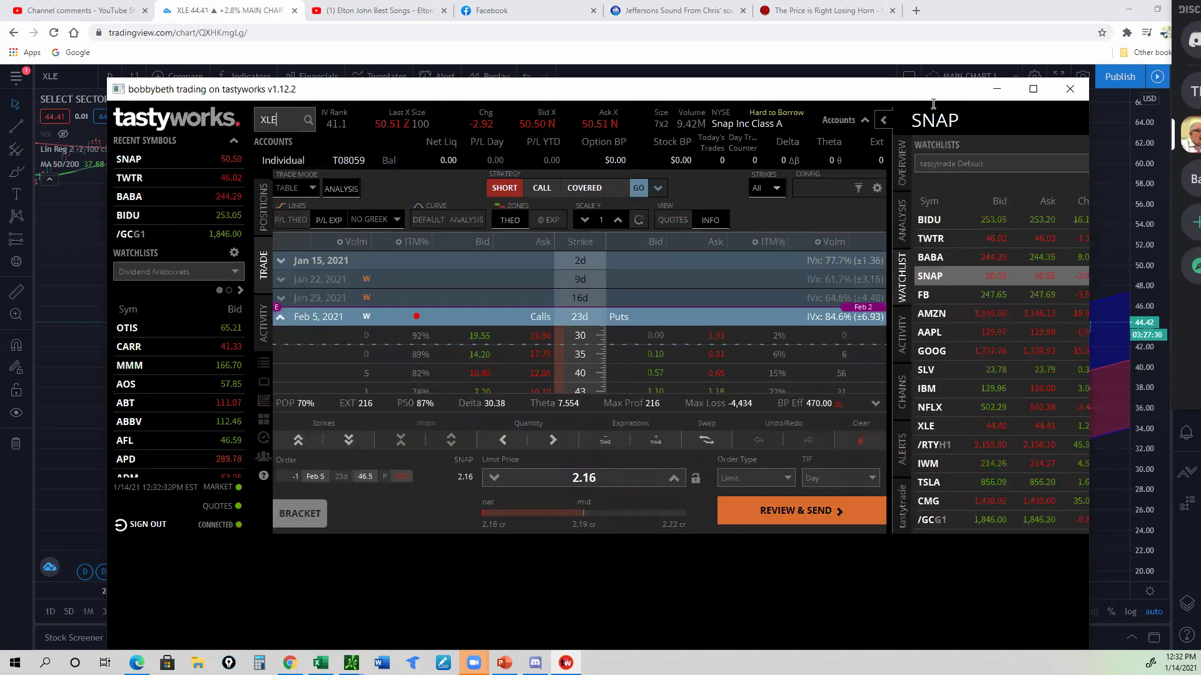
key(Return)
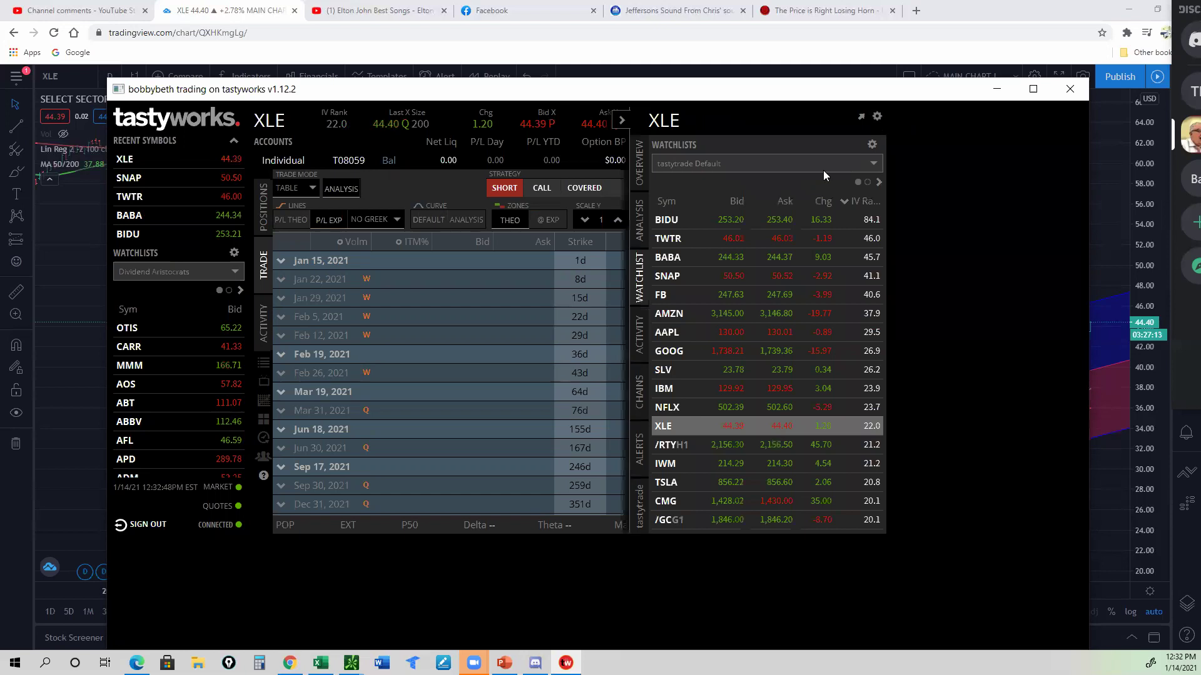
Load the Liquid ETFs preset in the watchlist
click(870, 164)
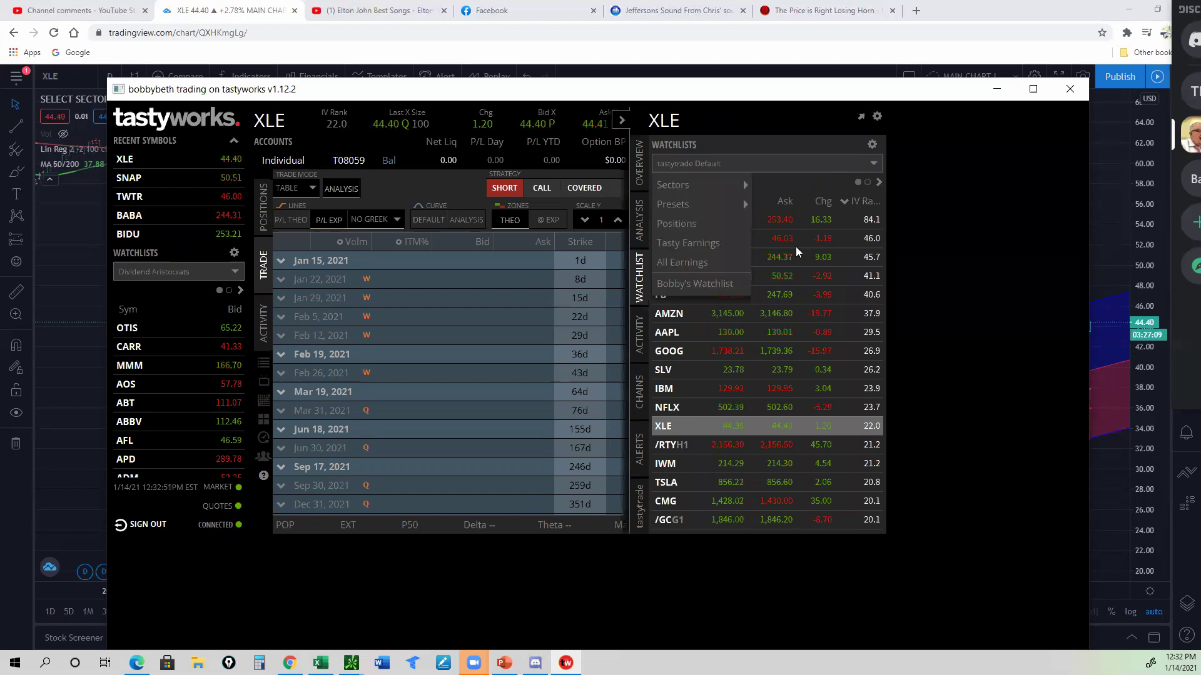
mouse_move(797, 251)
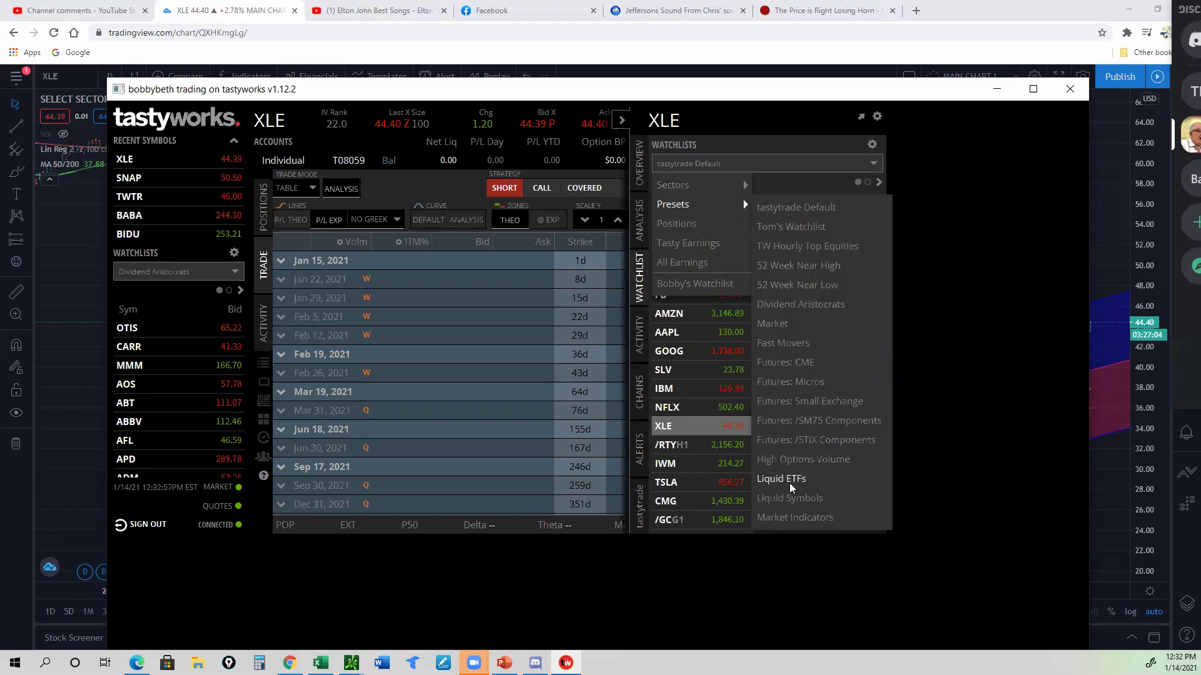
click(744, 153)
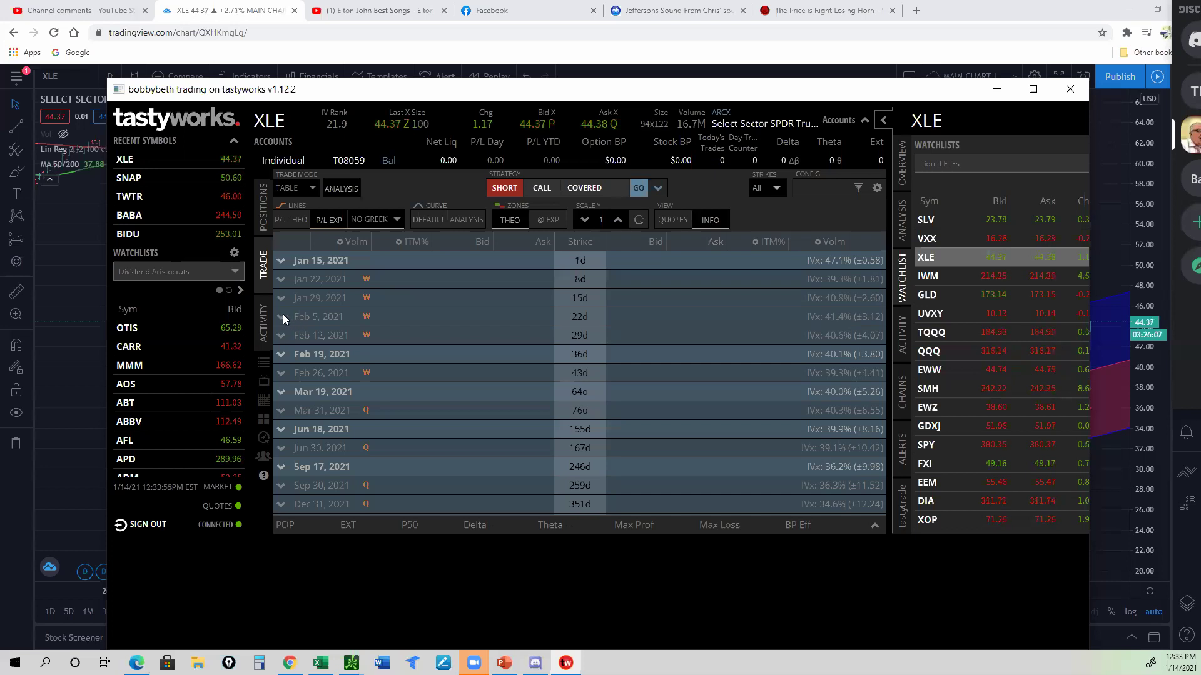
Expand XLE's Feb 5, 2021 option chain and stage the sale of one 47.5 call at a 0.61 limit
click(720, 310)
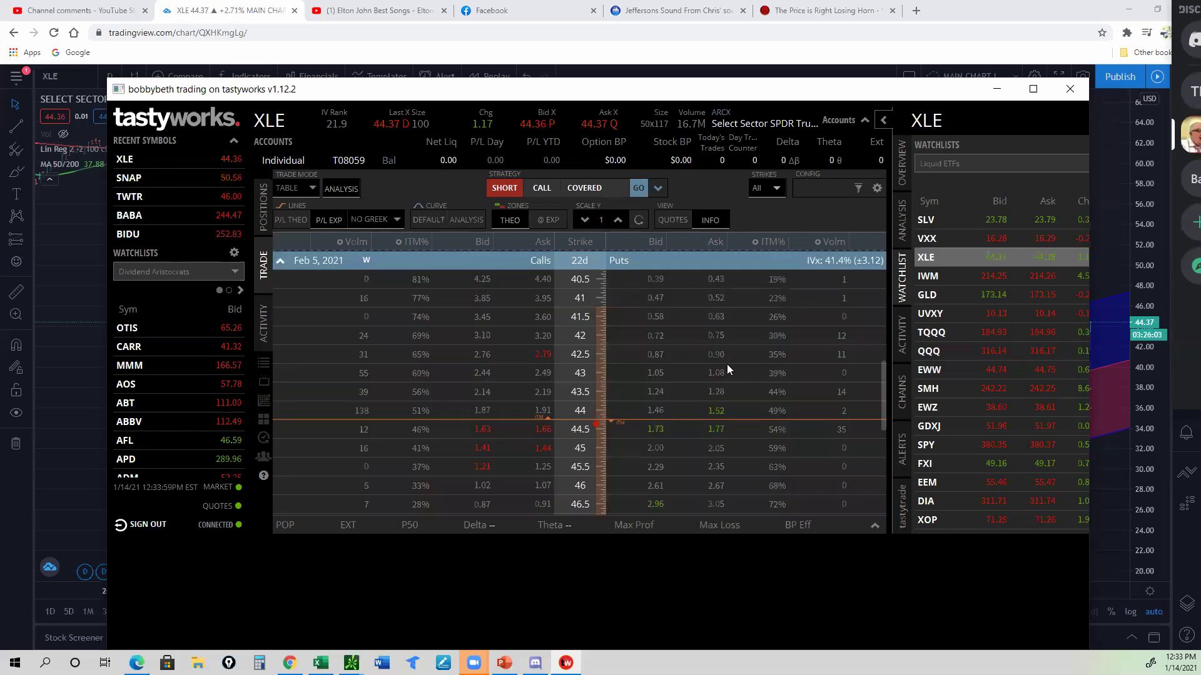
scroll(728, 367, down, 2)
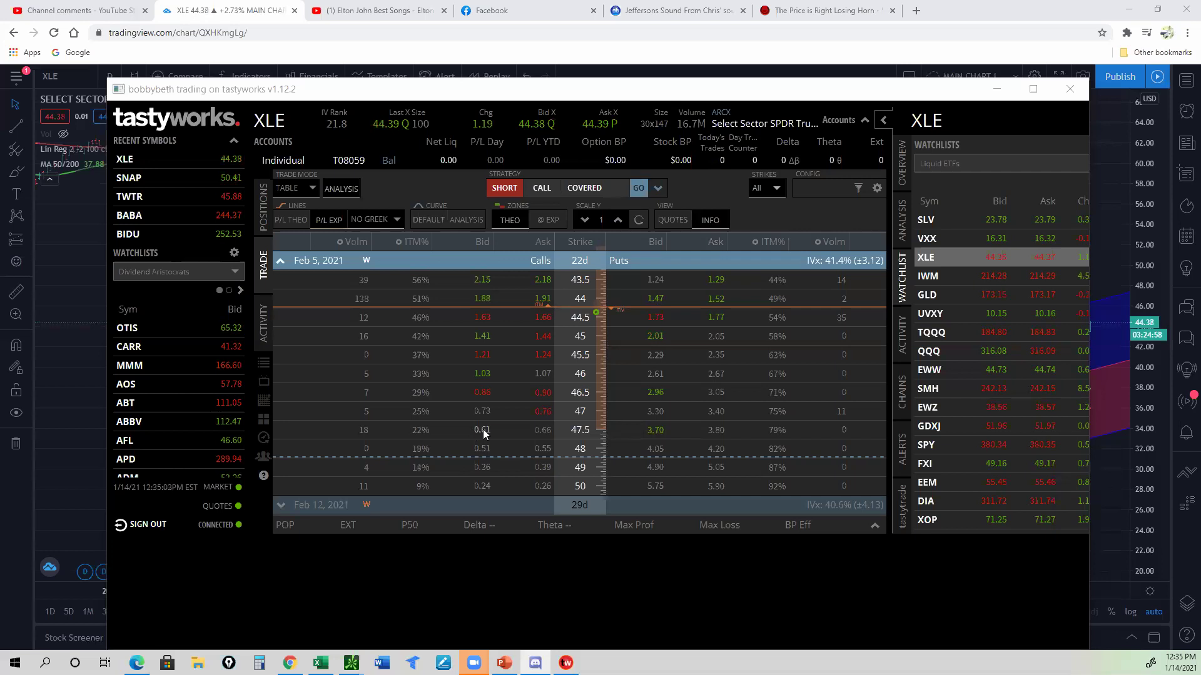
click(325, 411)
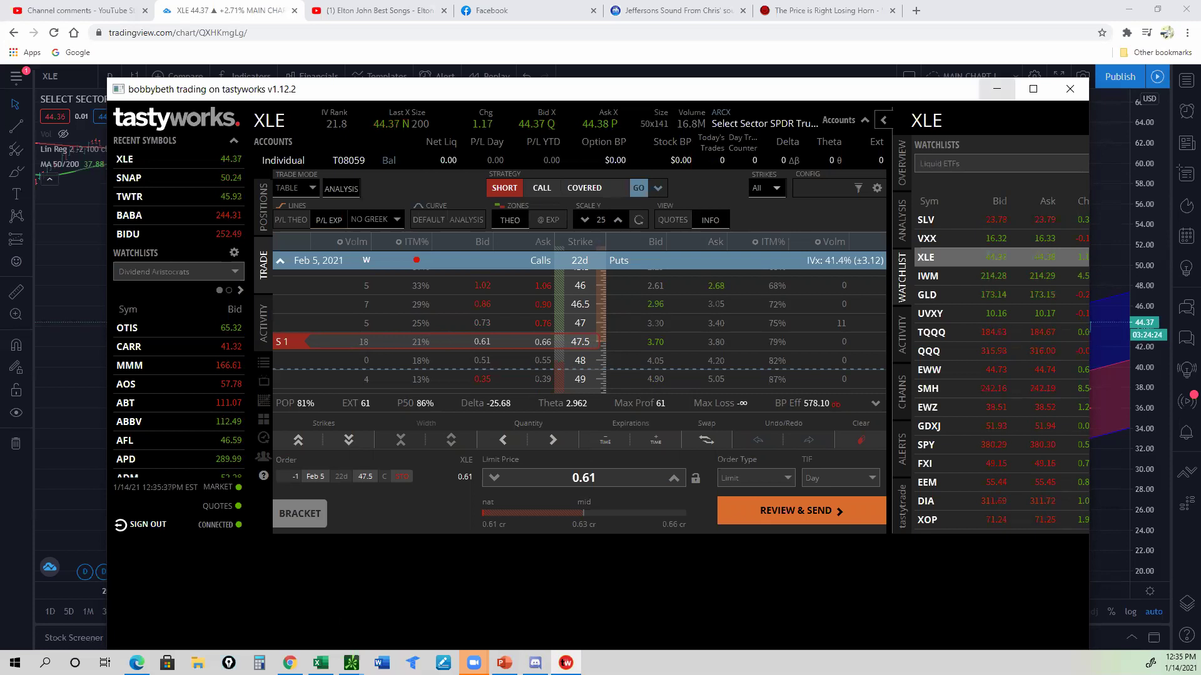
Minimize tastyworks, switch to thinkorswim and load XLE in place of SNAP for trading
click(997, 88)
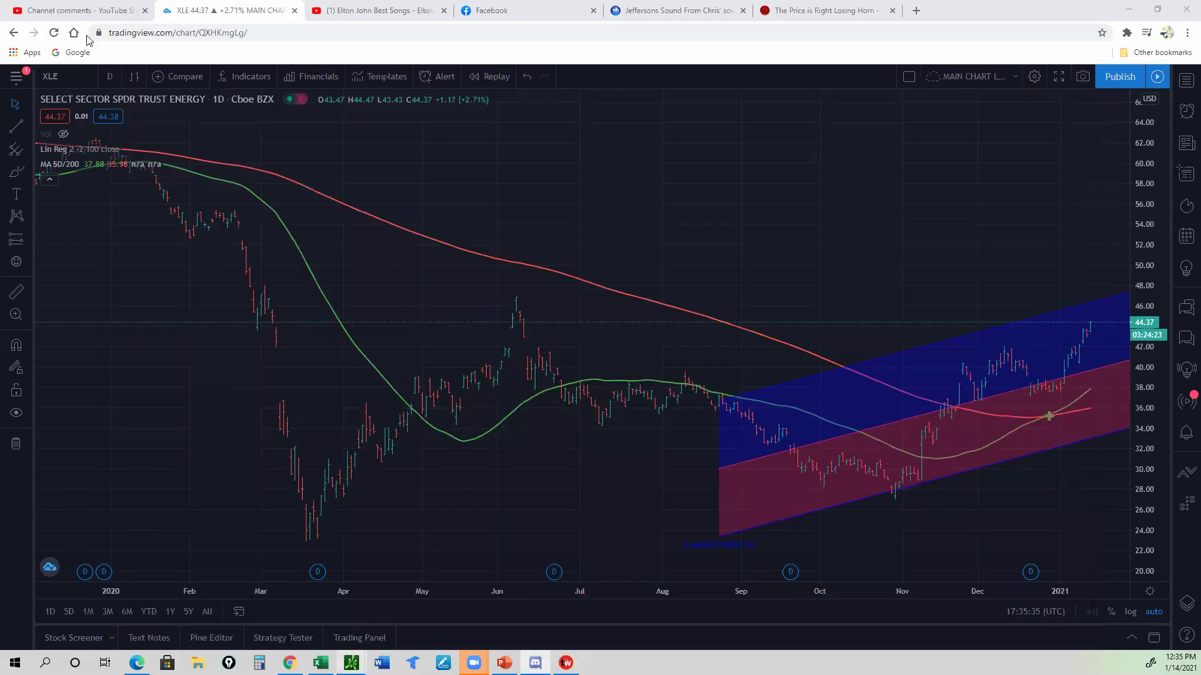
key(alt+Tab)
click(79, 70)
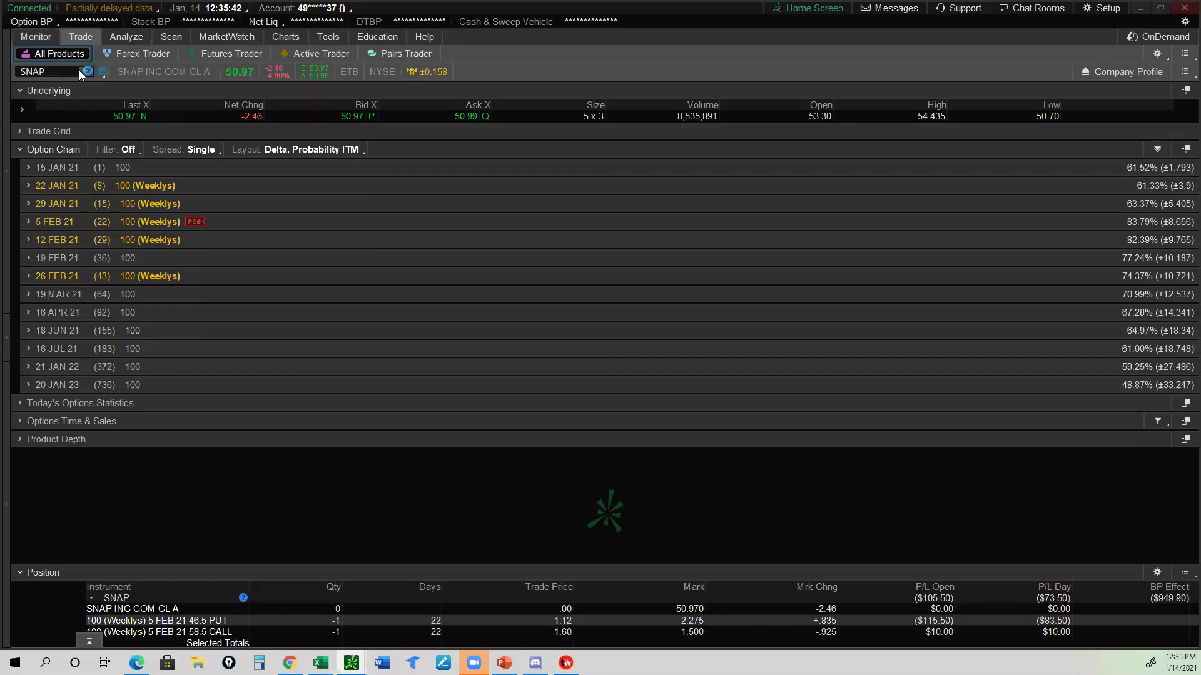
text(X)
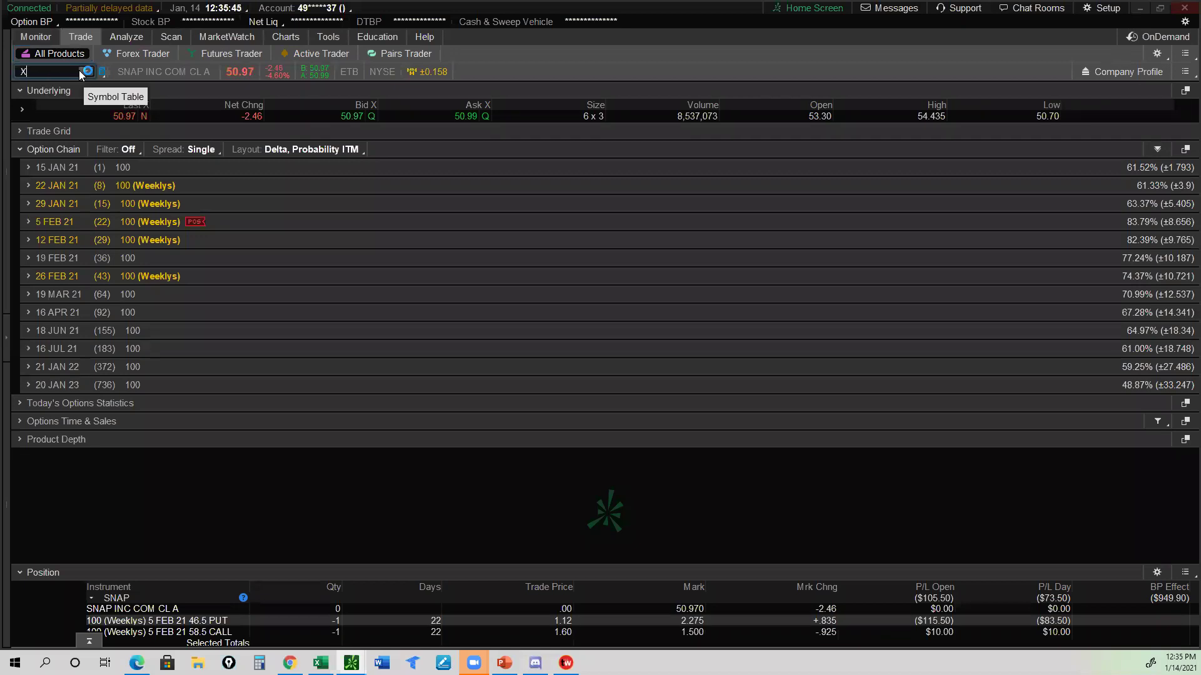
text(LE)
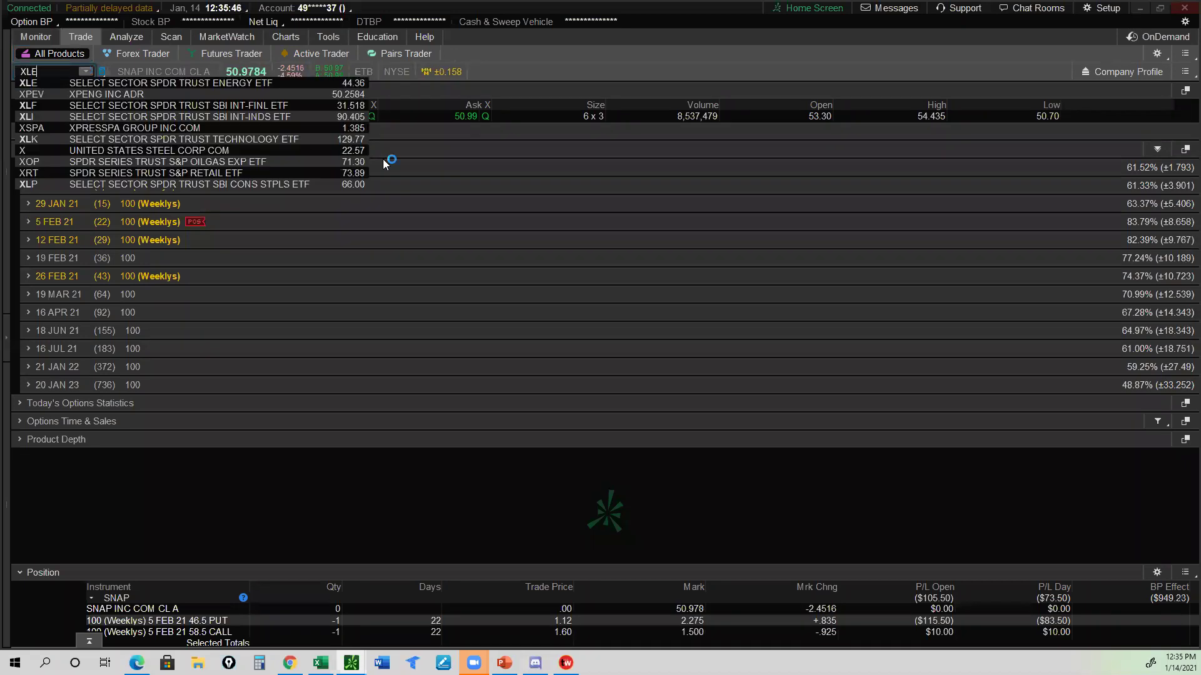
key(Return)
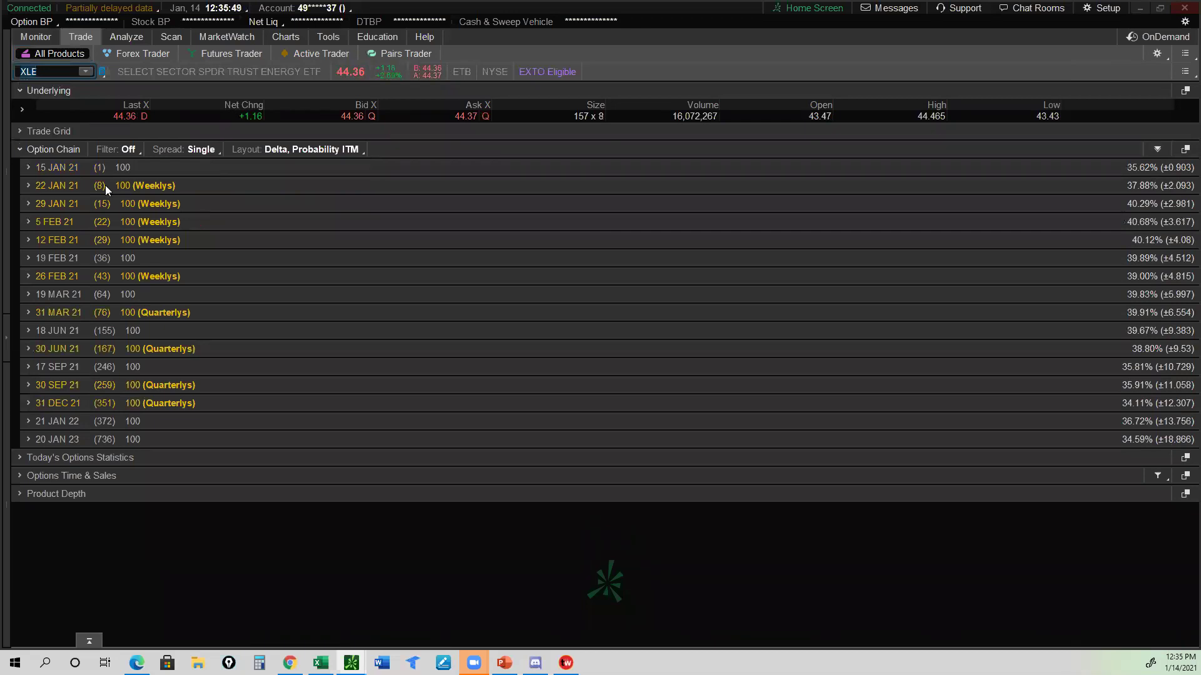
Prepare an order to sell one XLE 5 FEB 21 47.5 call at a .63 limit and bring it up for confirmation
click(48, 221)
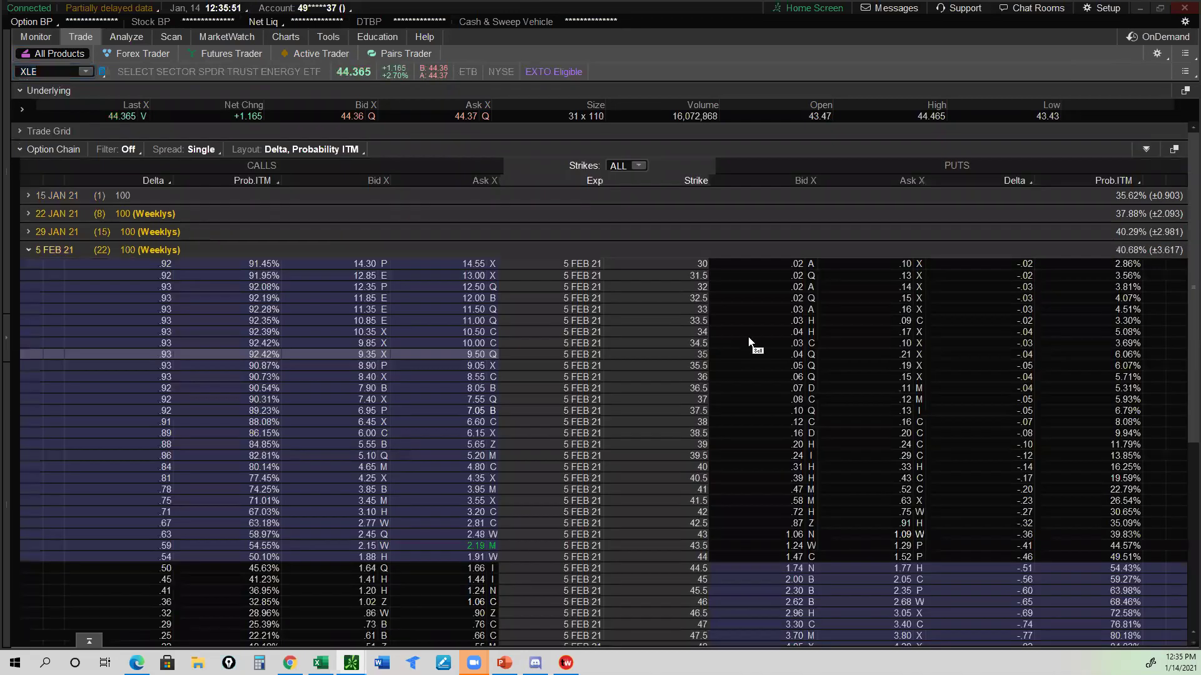
scroll(750, 343, down, 1)
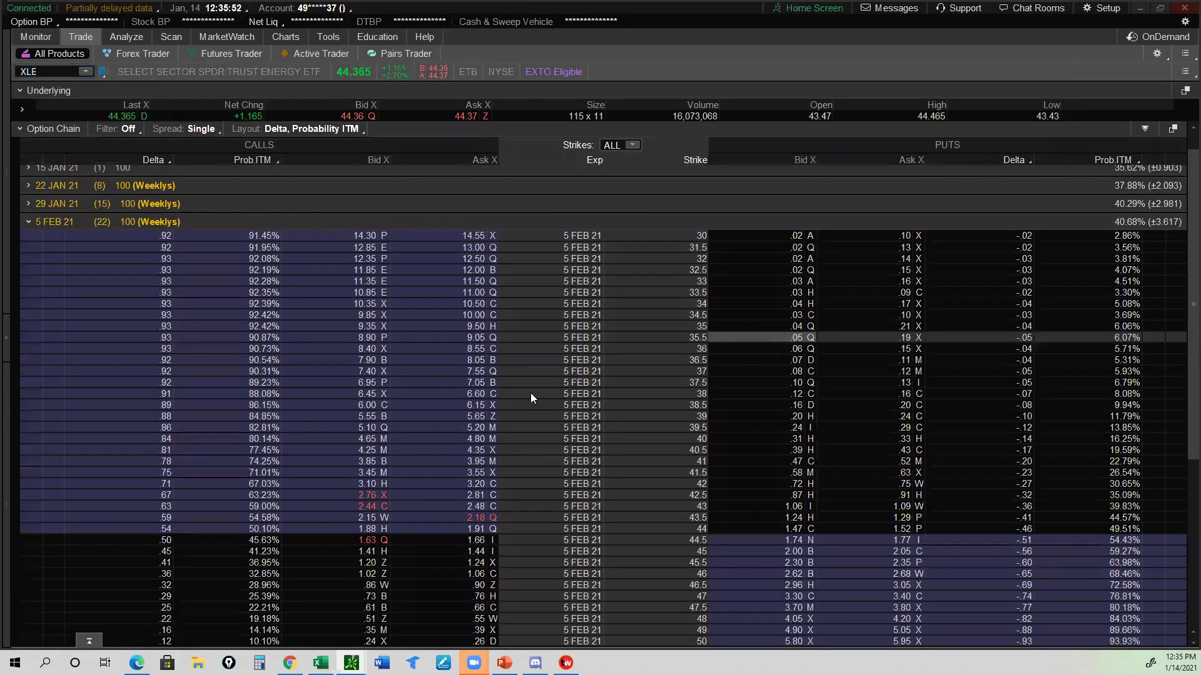
scroll(530, 393, down, 2)
scroll(650, 497, down, 1)
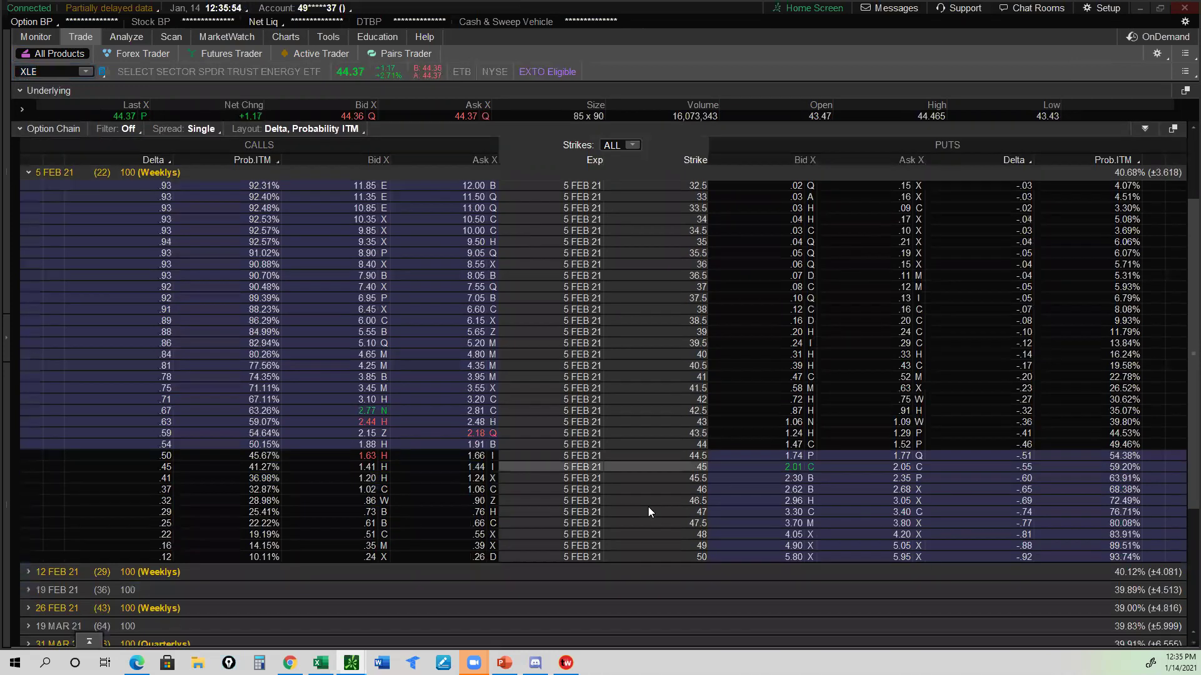
click(368, 524)
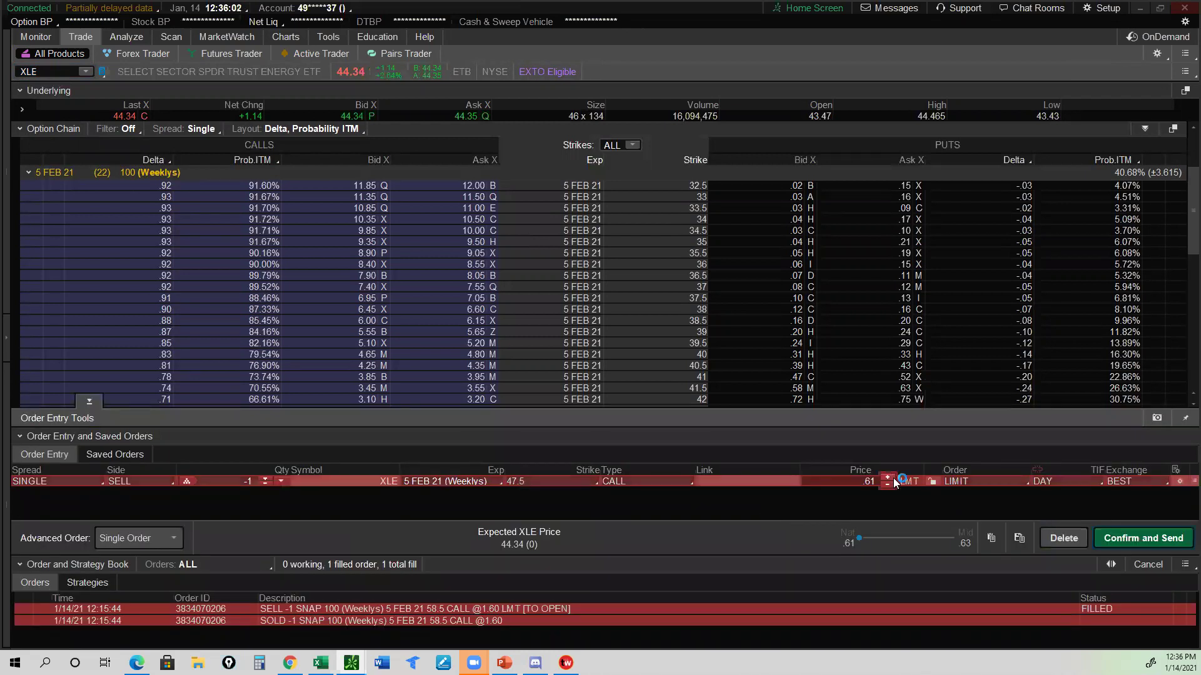
click(889, 478)
click(888, 477)
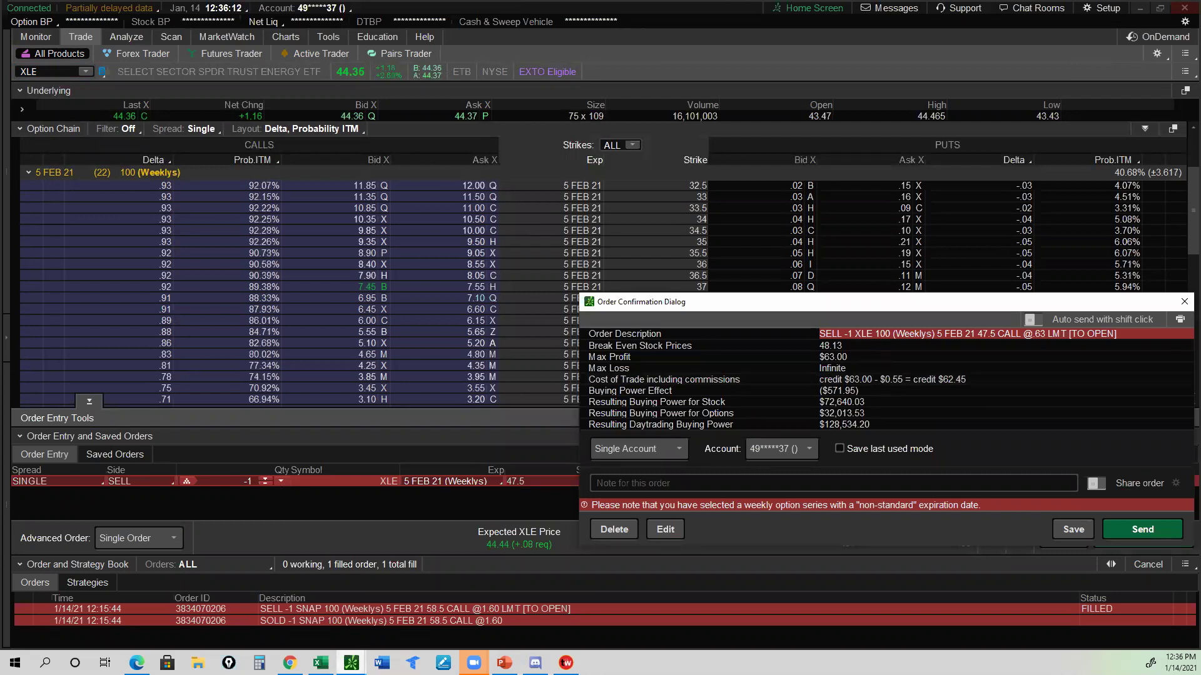
Switch to the Excel trading workbook, open the ROC sheet and select the Premium value
click(321, 663)
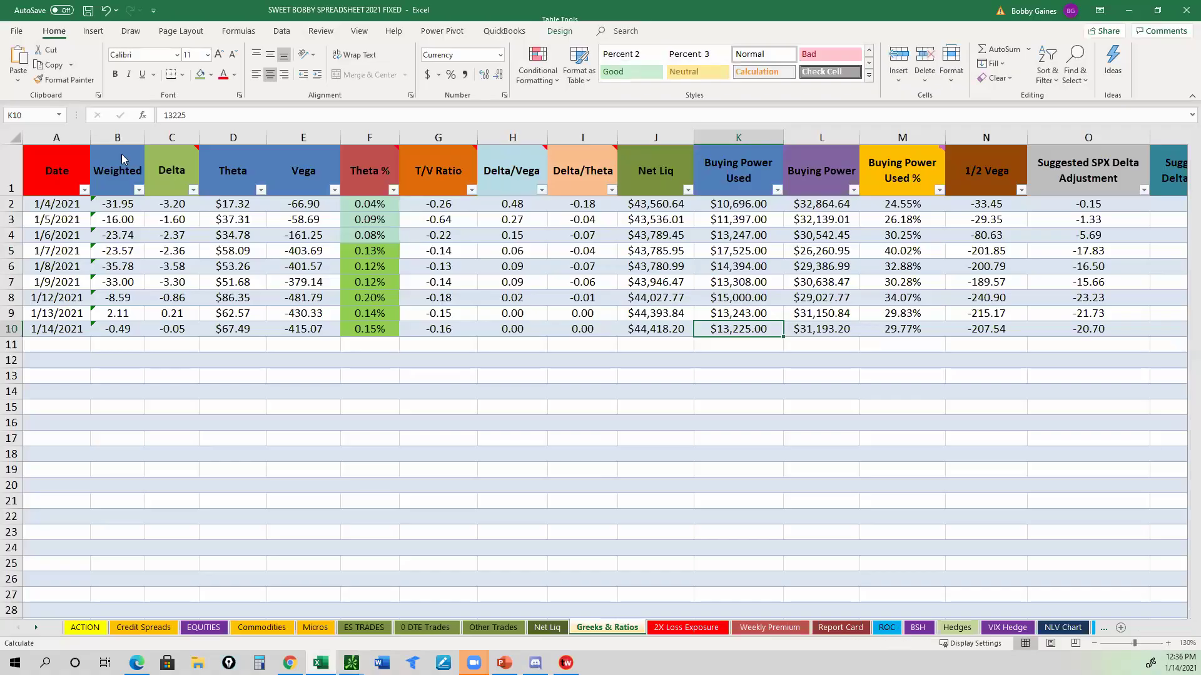
key(ctrl+Page_Down)
key(ctrl+Page_Down)
key(ctrl+Page_Down)
key(ctrl+Page_Down)
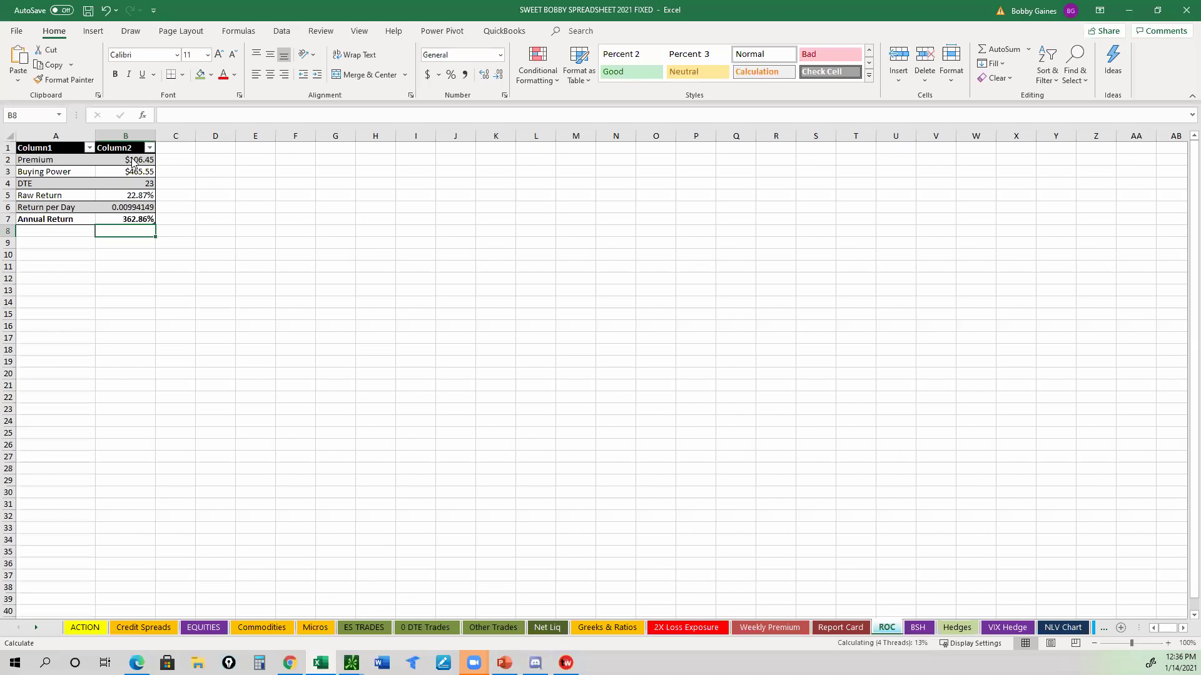
click(130, 159)
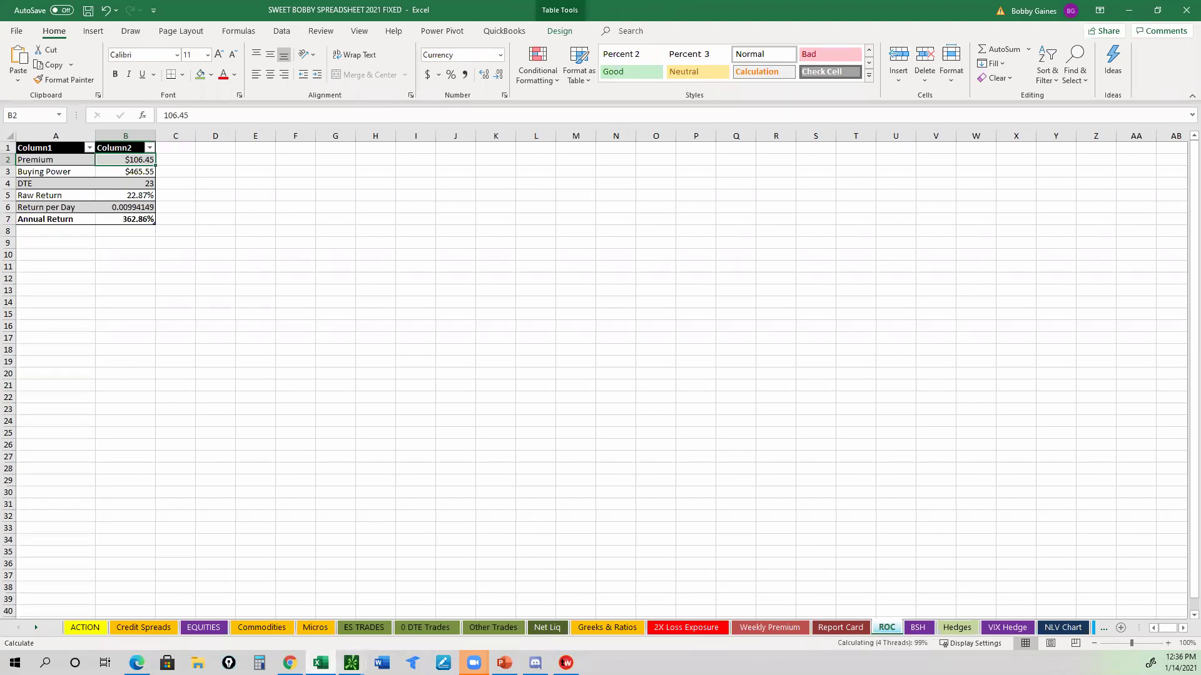
Check the XLE order's net credit in thinkorswim and set the ROC sheet's Premium to 62.45
click(351, 663)
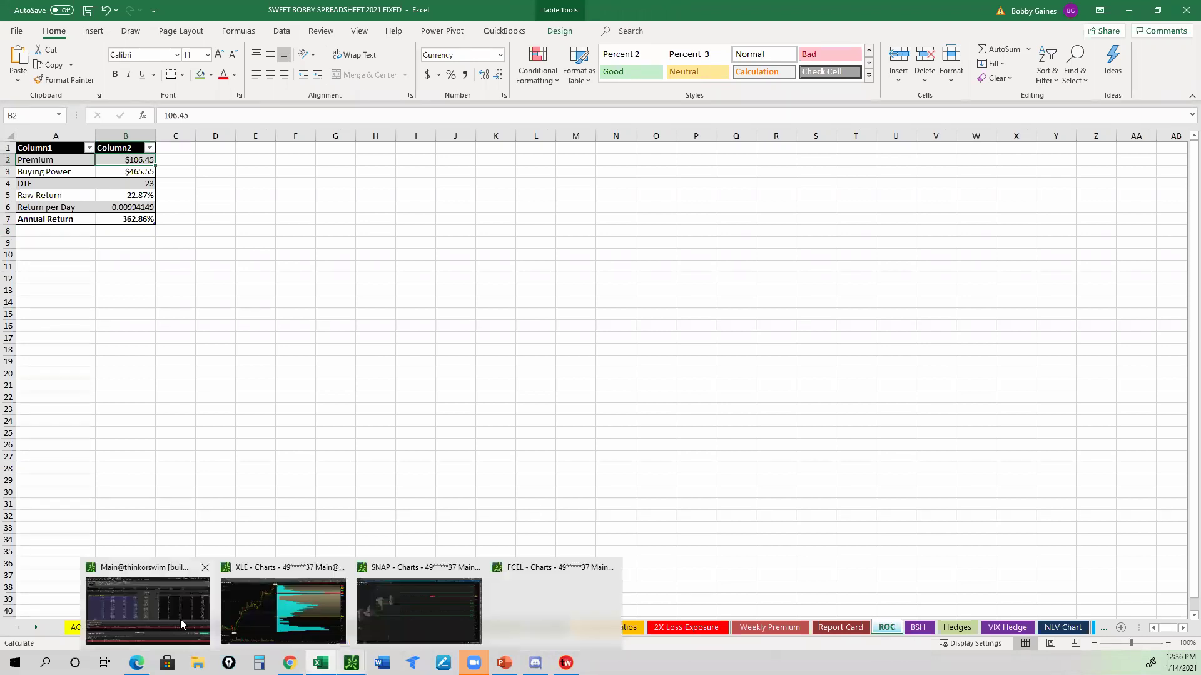
key(alt+Tab)
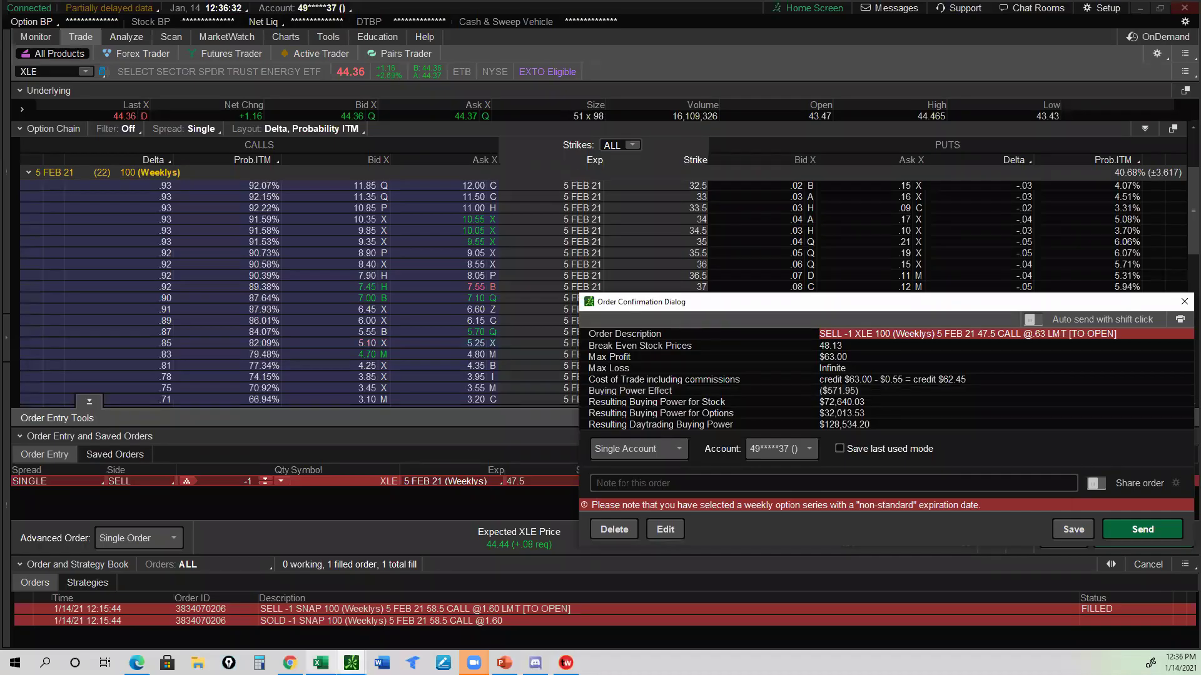
key(alt+Tab)
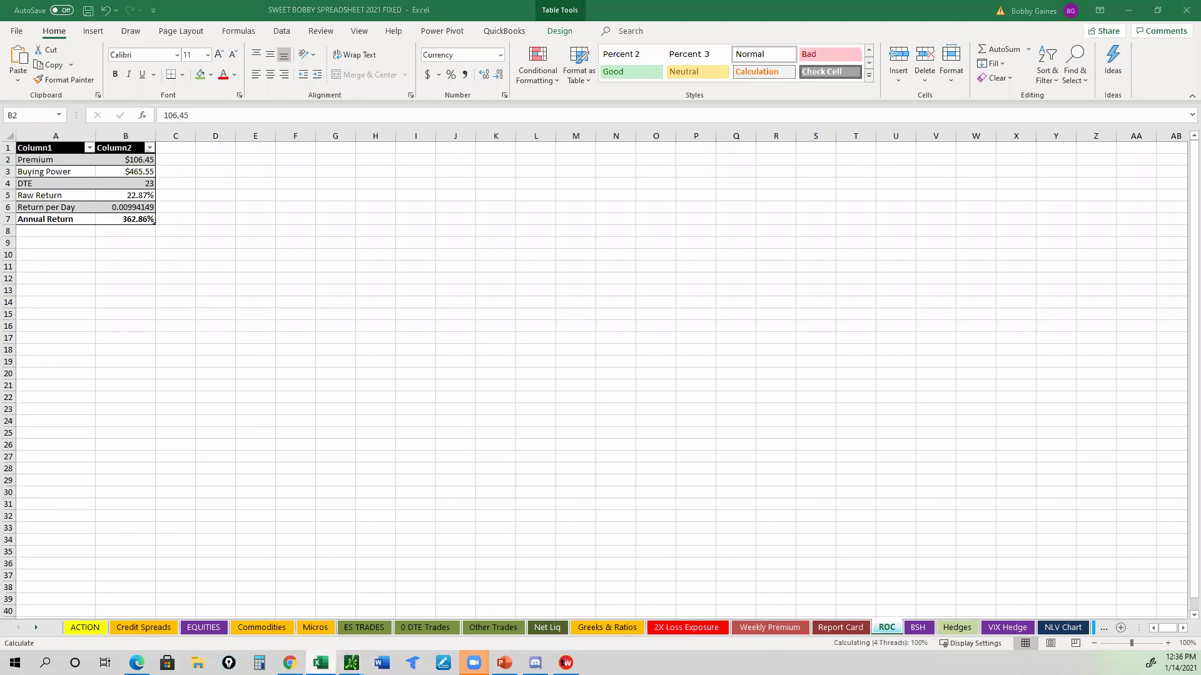
key(alt+Tab)
key(alt+Tab)
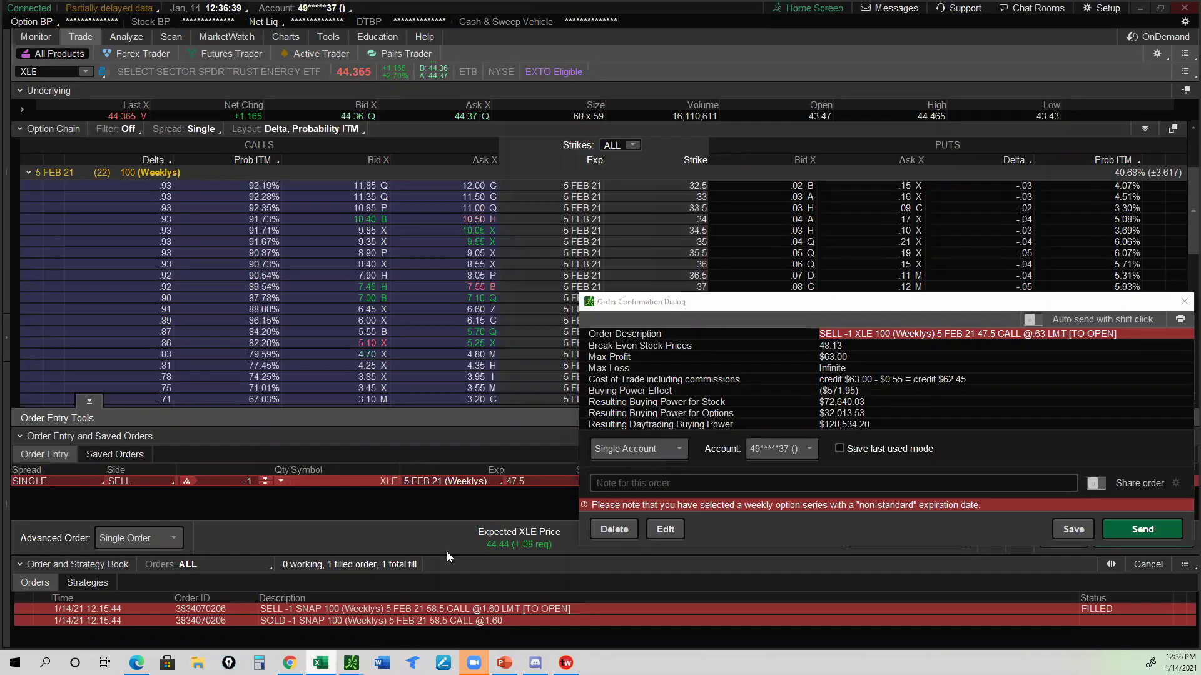
key(alt+Tab)
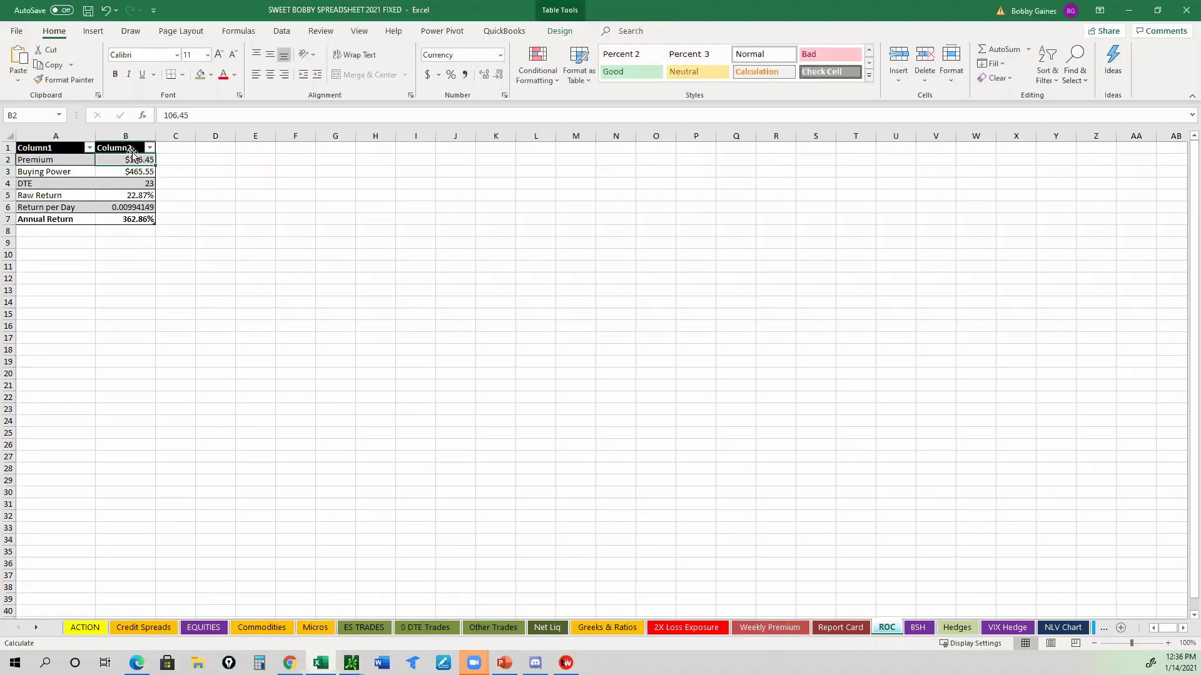
click(142, 161)
text(62.)
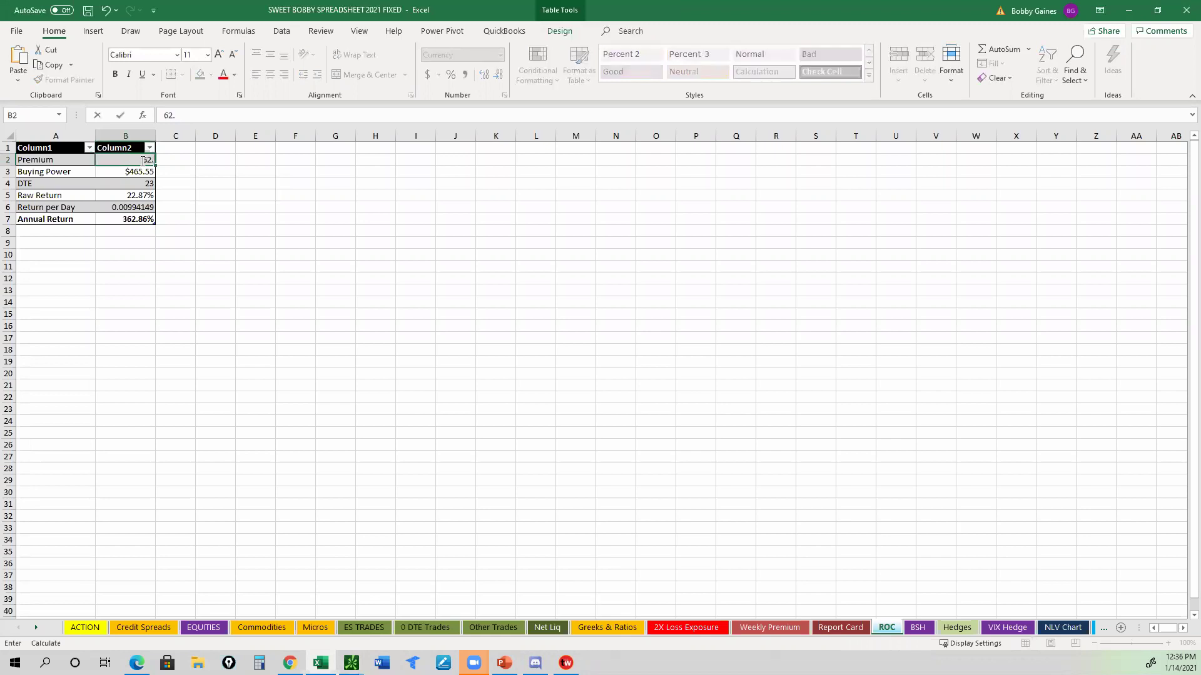
text(45)
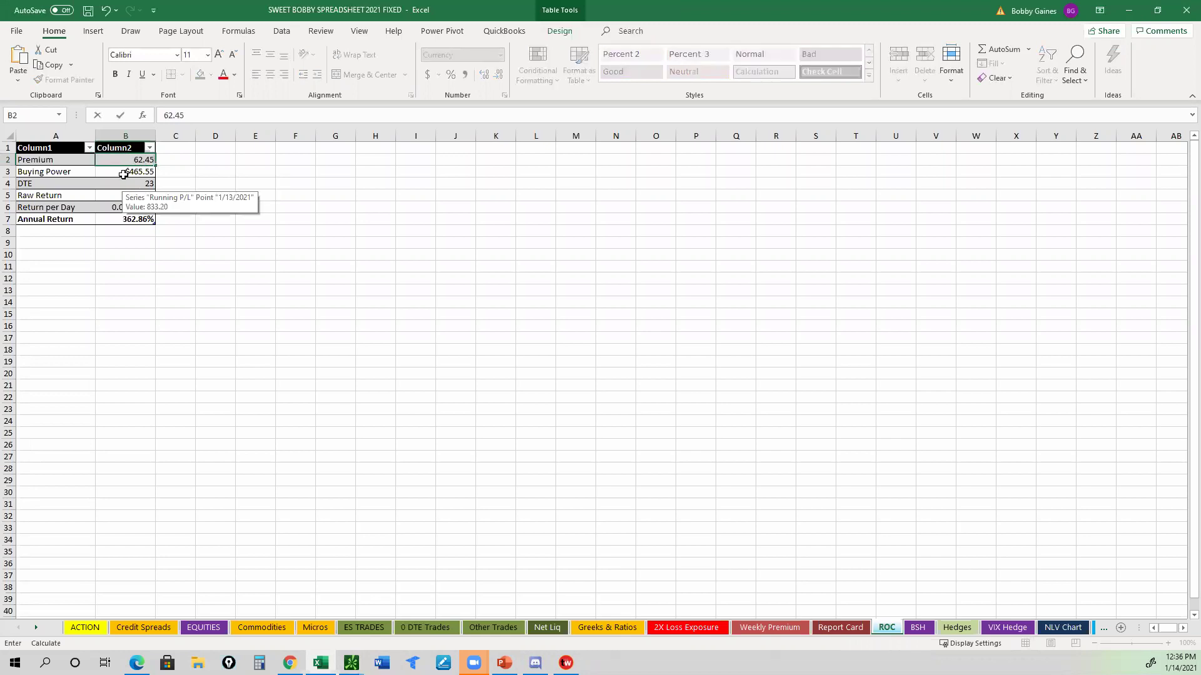
key(Return)
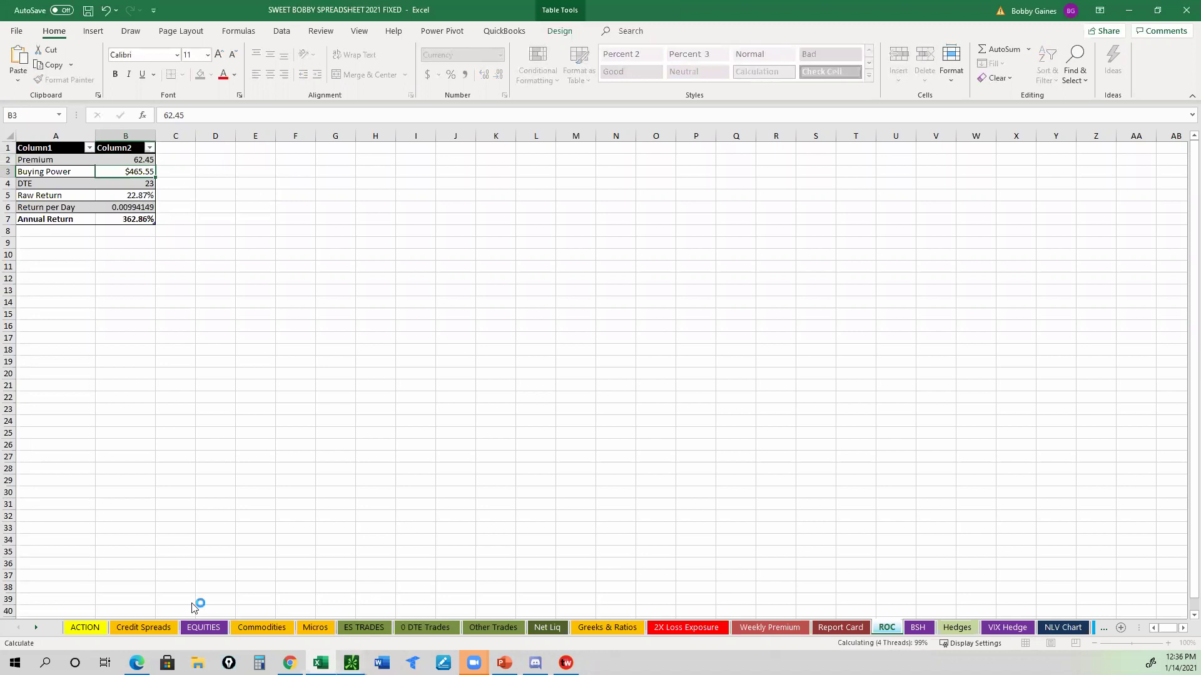
Check the XLE order's buying power effect in thinkorswim and set the ROC sheet's Buying Power to 571.95
key(alt+Tab)
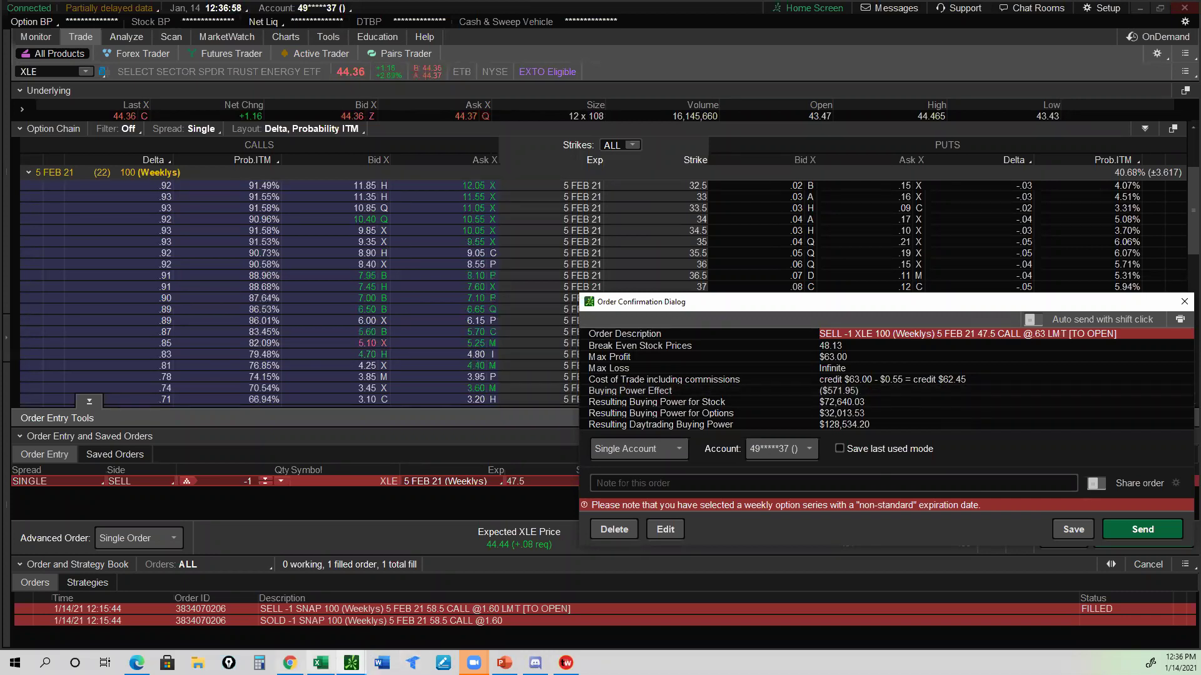
click(320, 663)
click(123, 172)
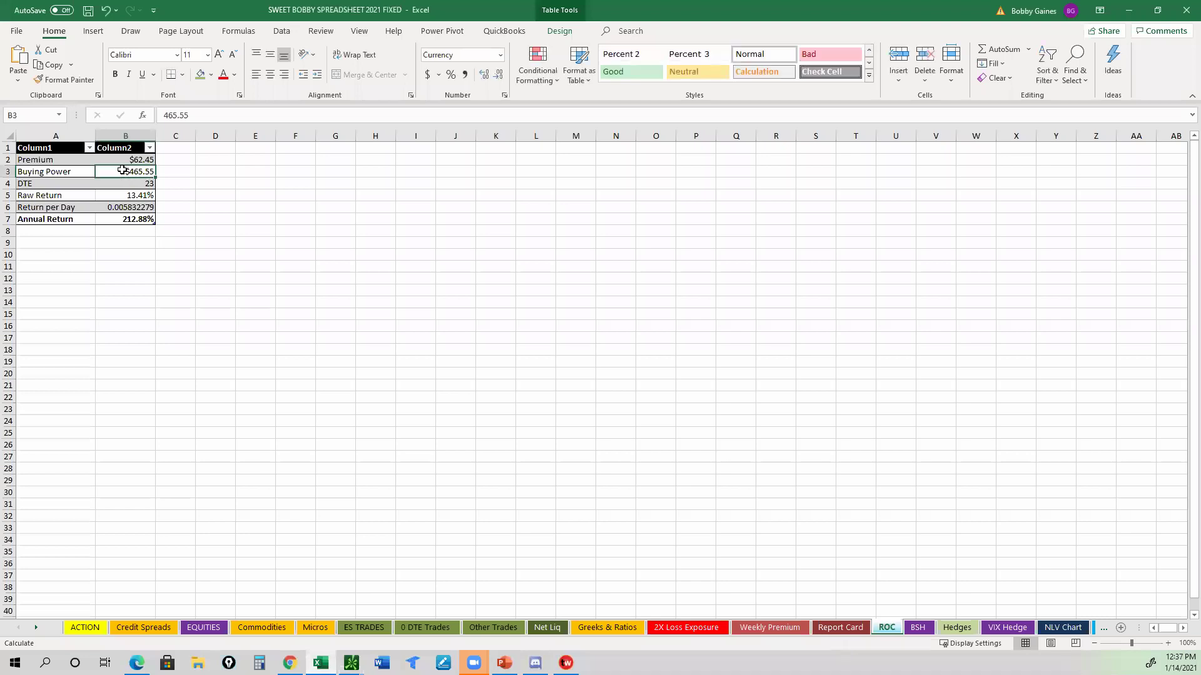
text(571)
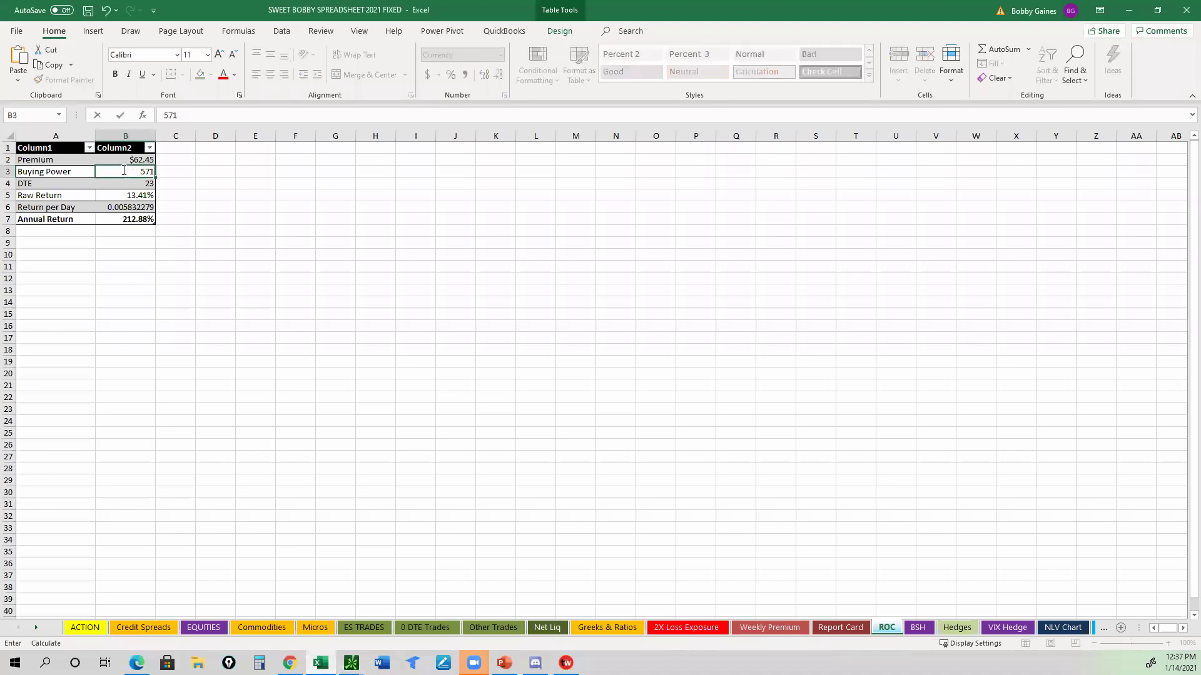
text(.95)
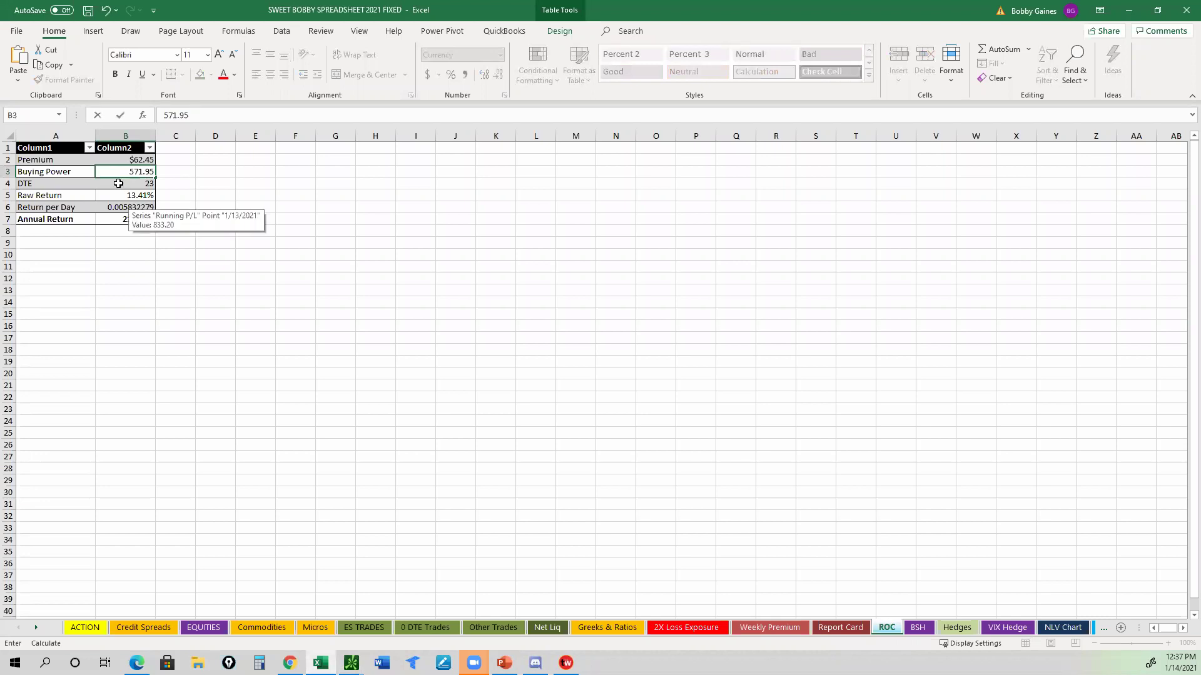
Set the DTE to 22 and select the Annual Return cell
click(118, 184)
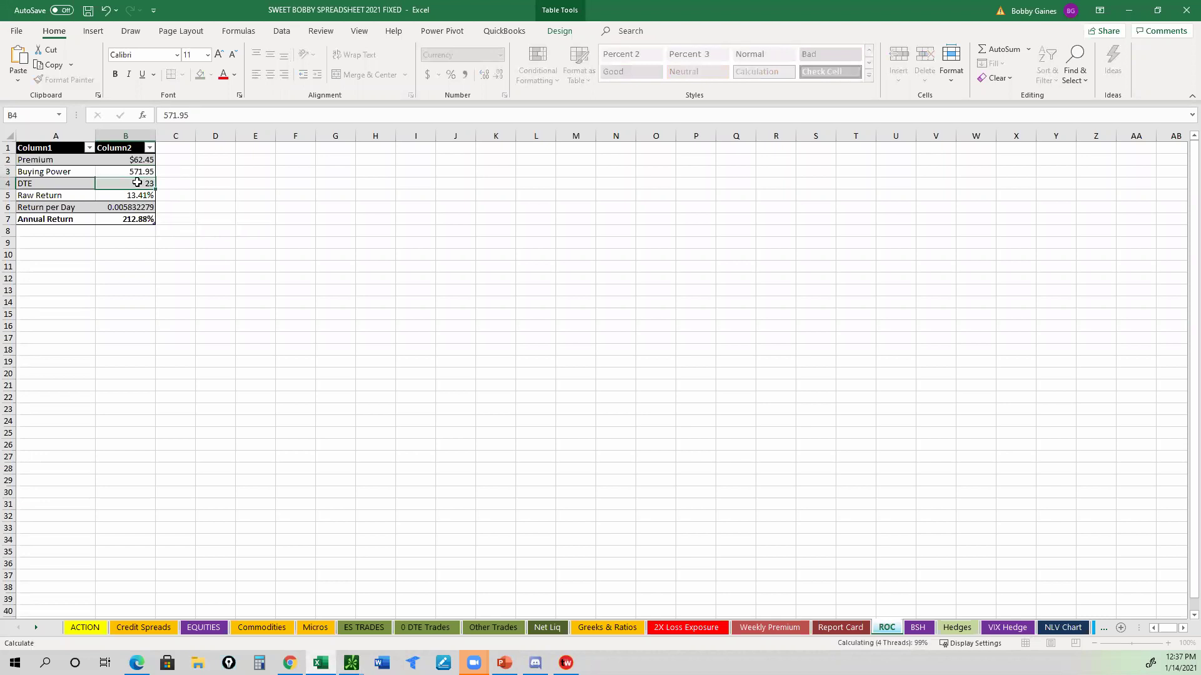
text(22)
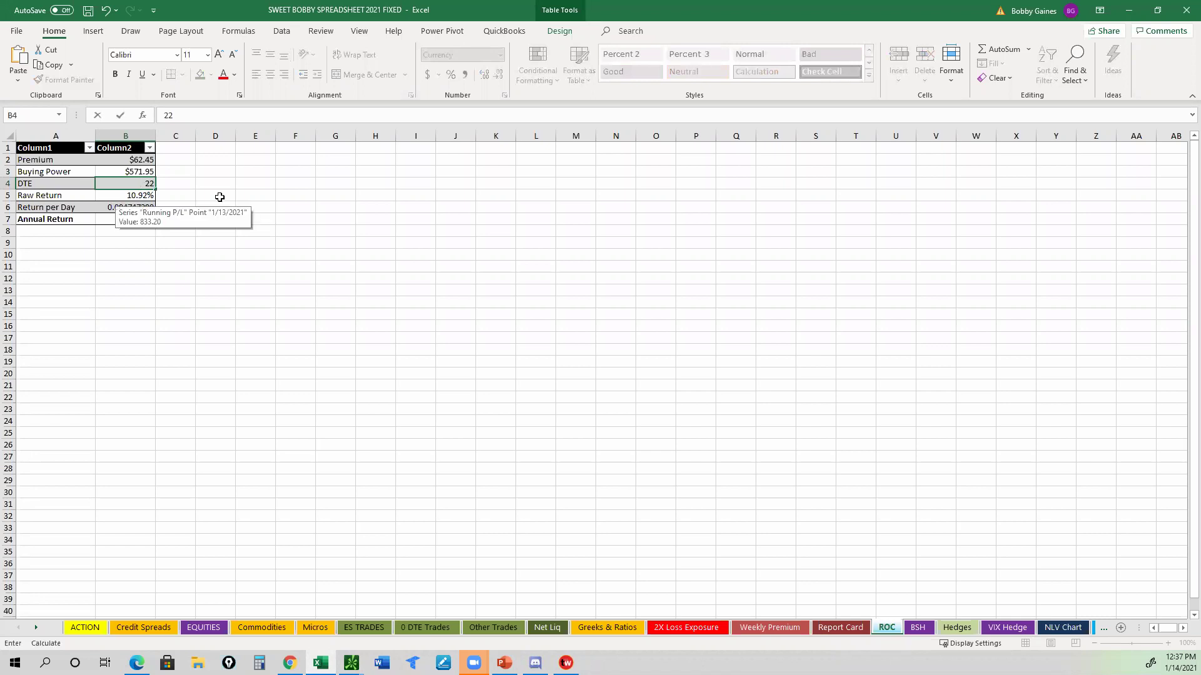
key(Return)
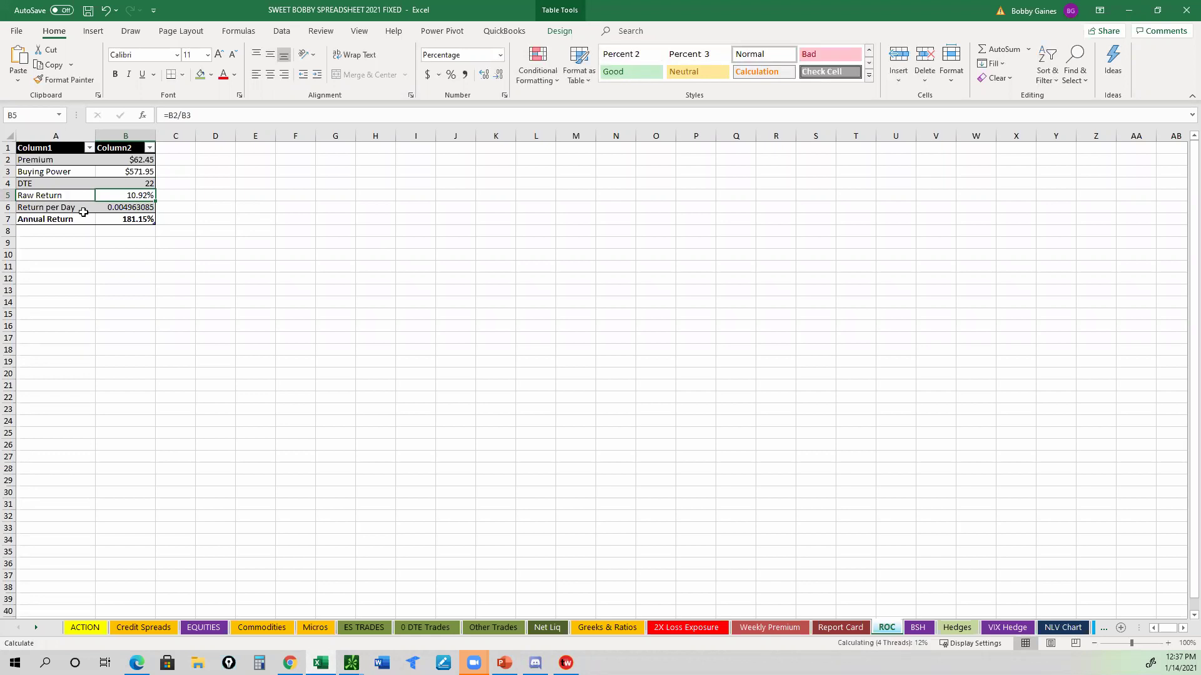
click(111, 224)
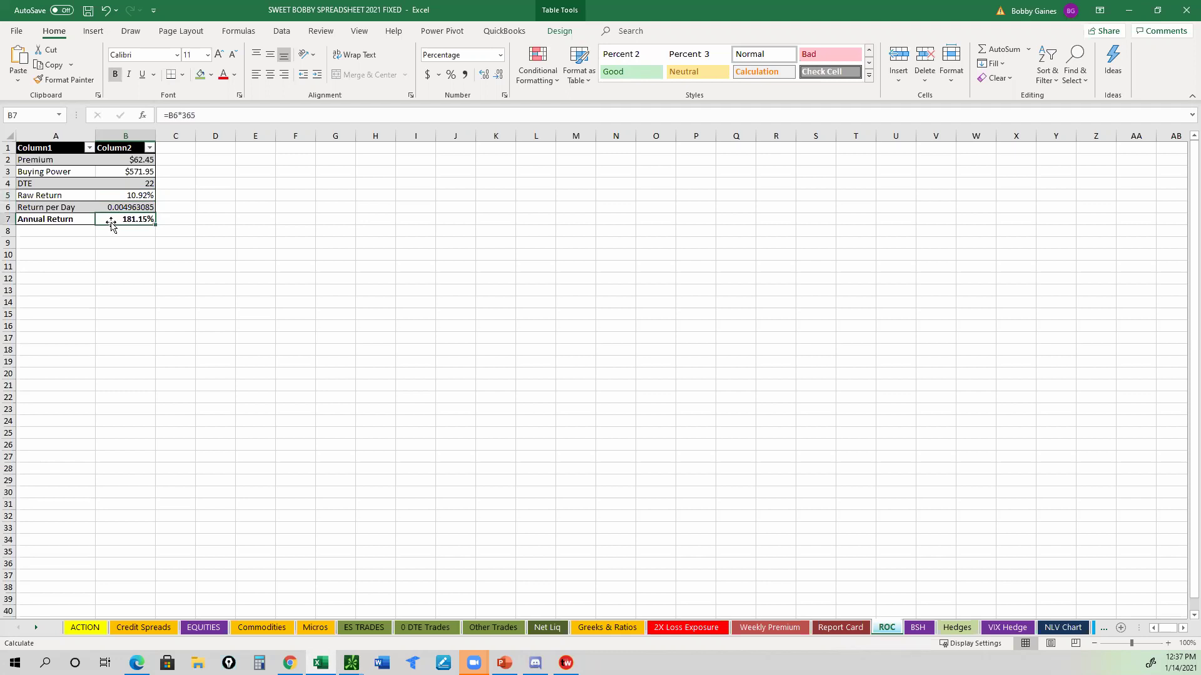
Inspect the Raw Return and Annual Return formulas on the ROC sheet
click(117, 193)
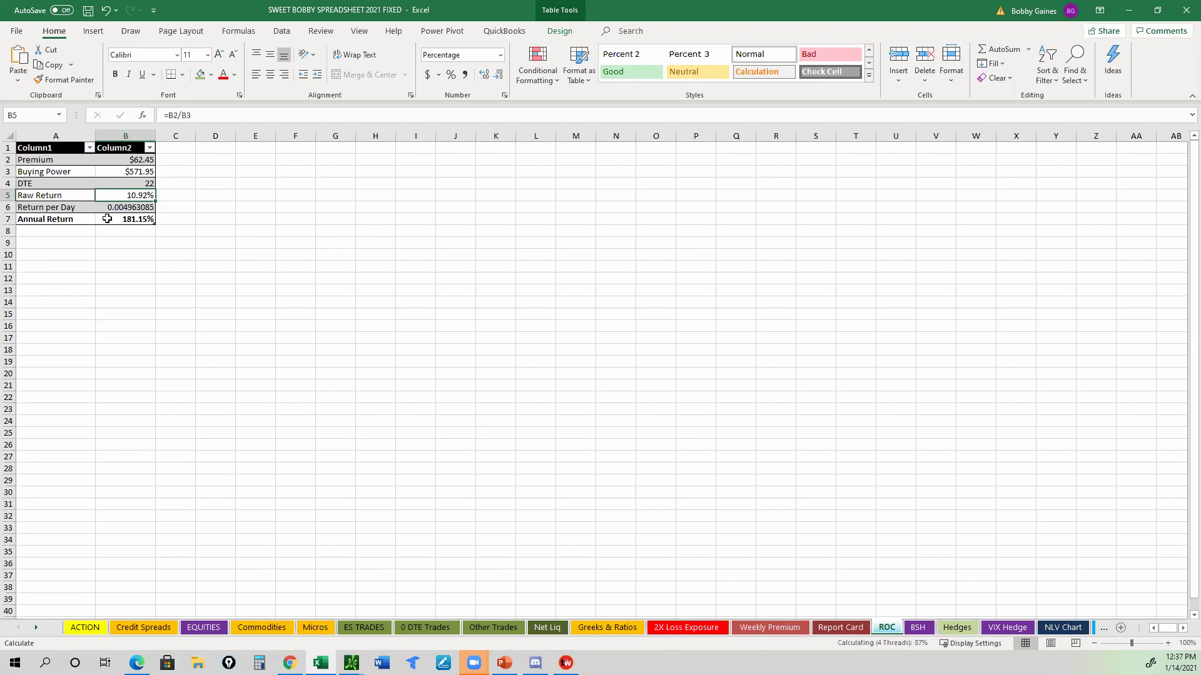
click(107, 219)
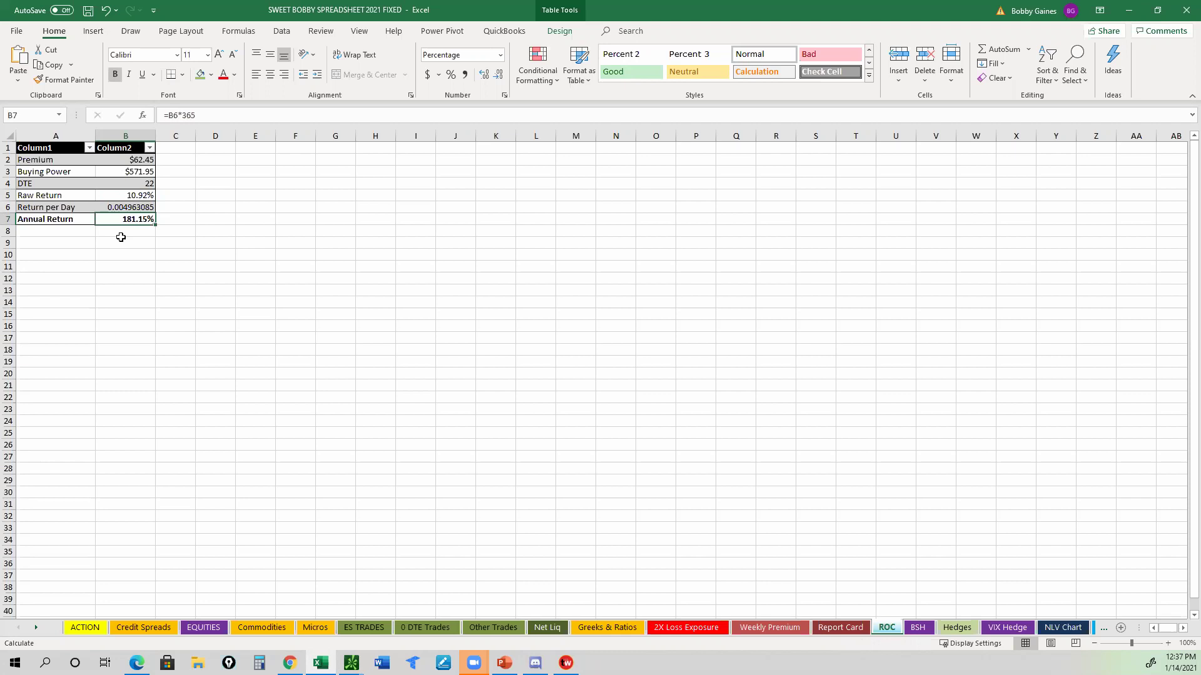
key(Return)
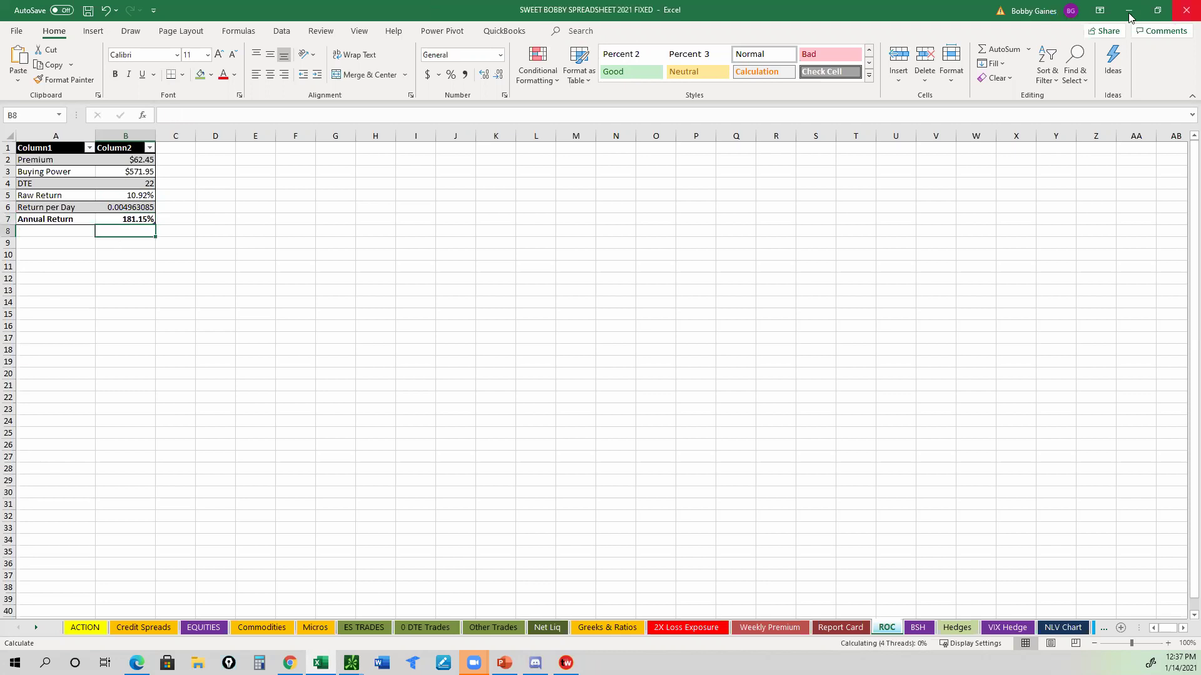
Switch to thinkorswim, set the XLE 5 FEB 21 47.5 short call's limit price to .64 and send the order
key(alt+Tab)
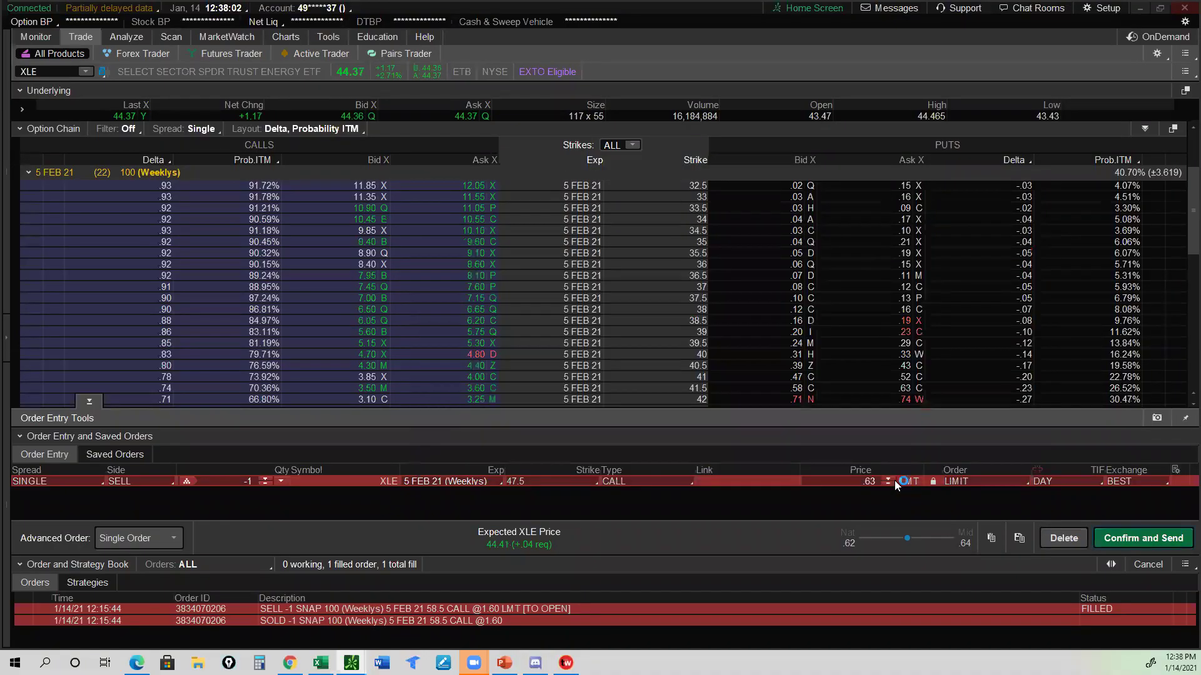
click(888, 479)
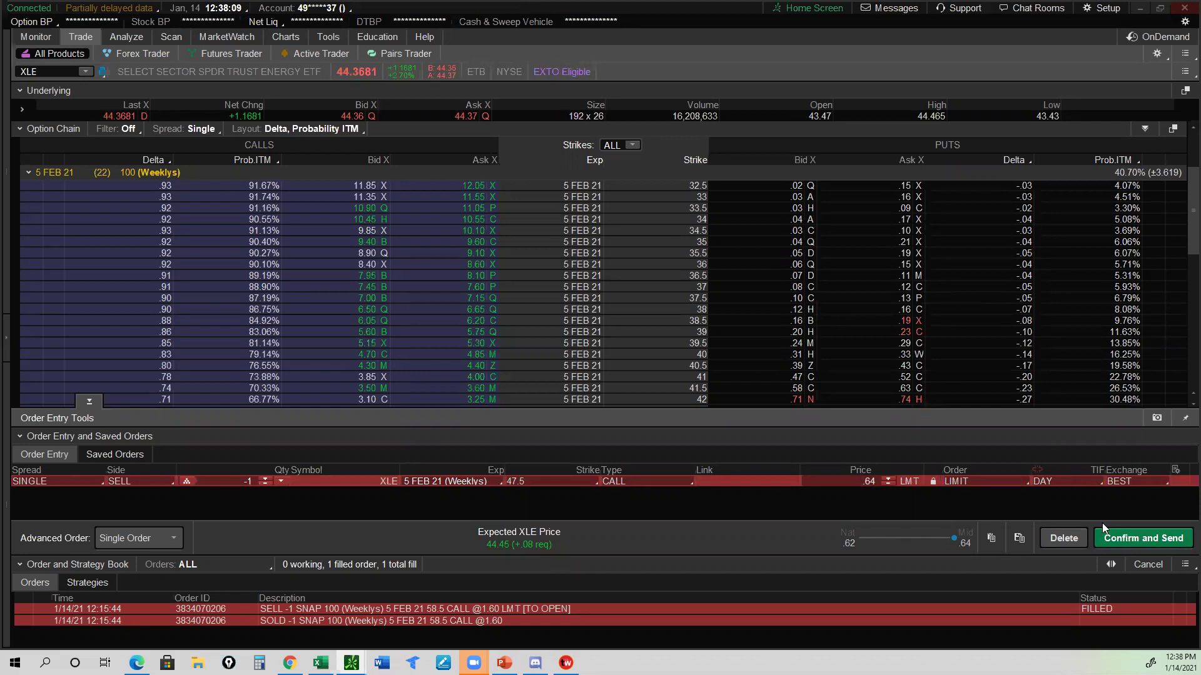
click(1131, 530)
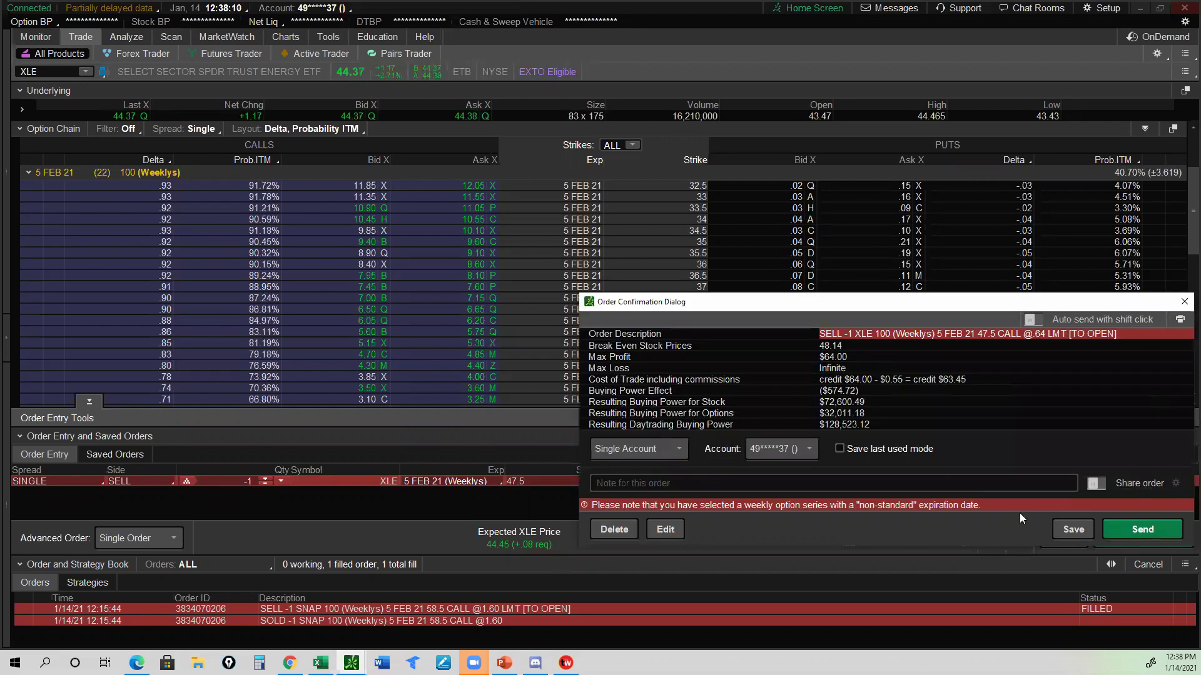
click(1131, 530)
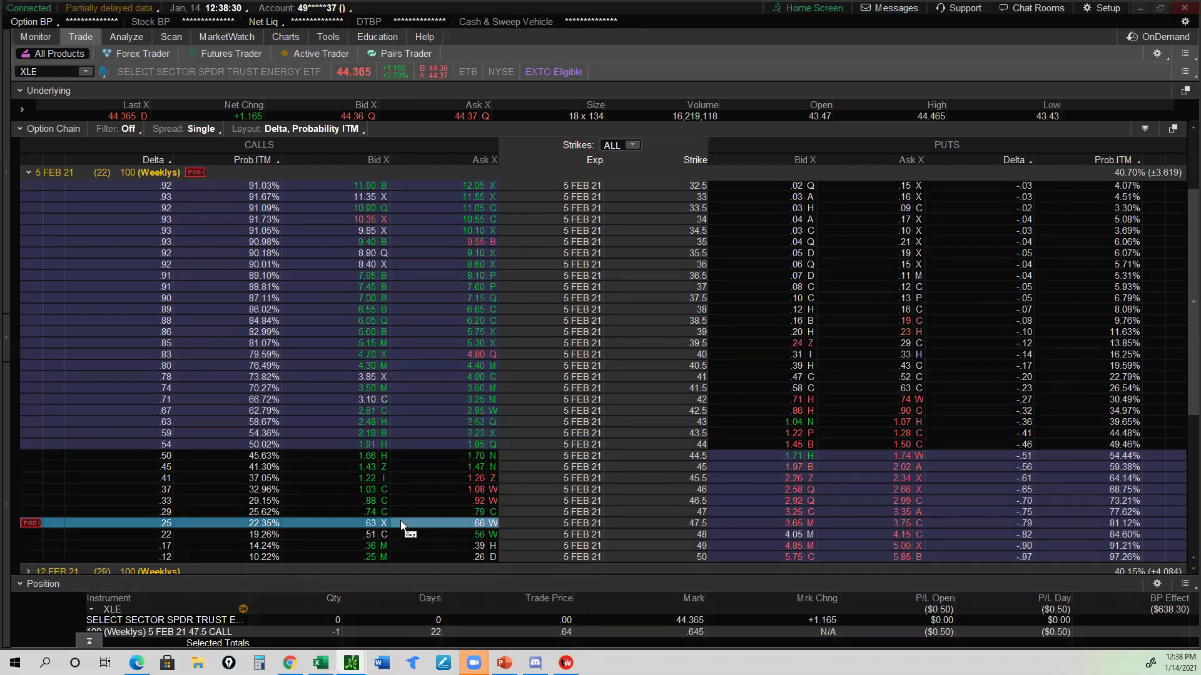
Copy the XLE 47.5 call's option symbol from the 5 FEB 21 chain and return to the Excel trading workbook
right_click(406, 522)
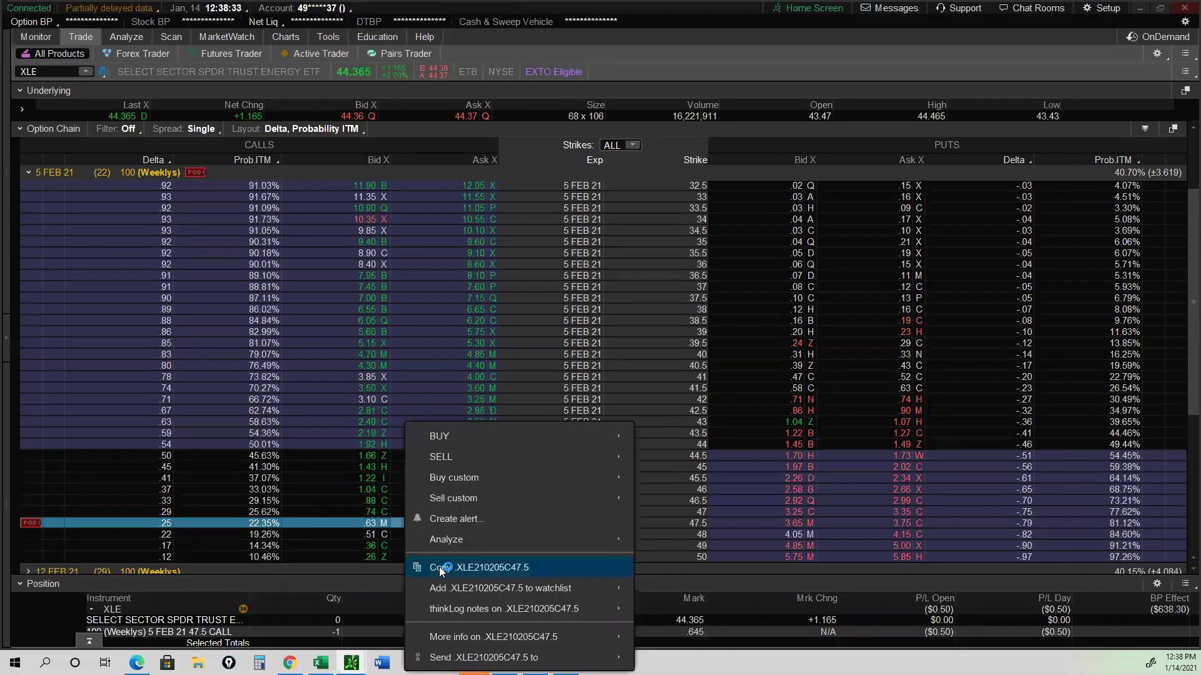
click(1129, 29)
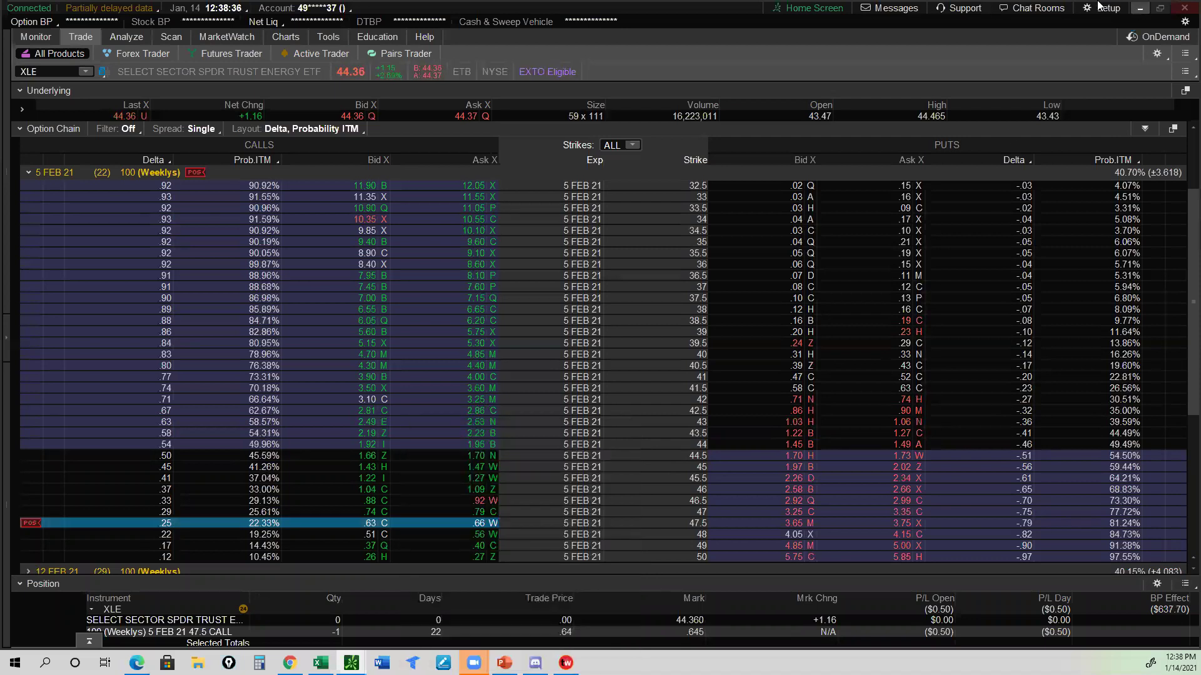
click(1135, 8)
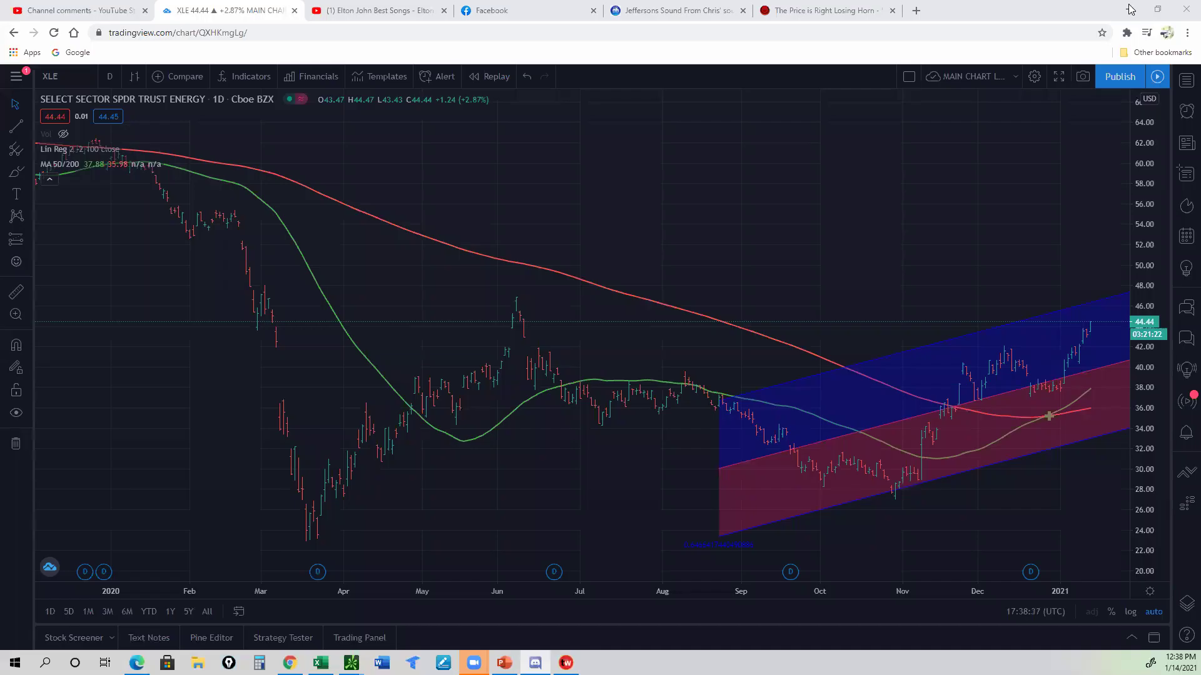
click(1130, 9)
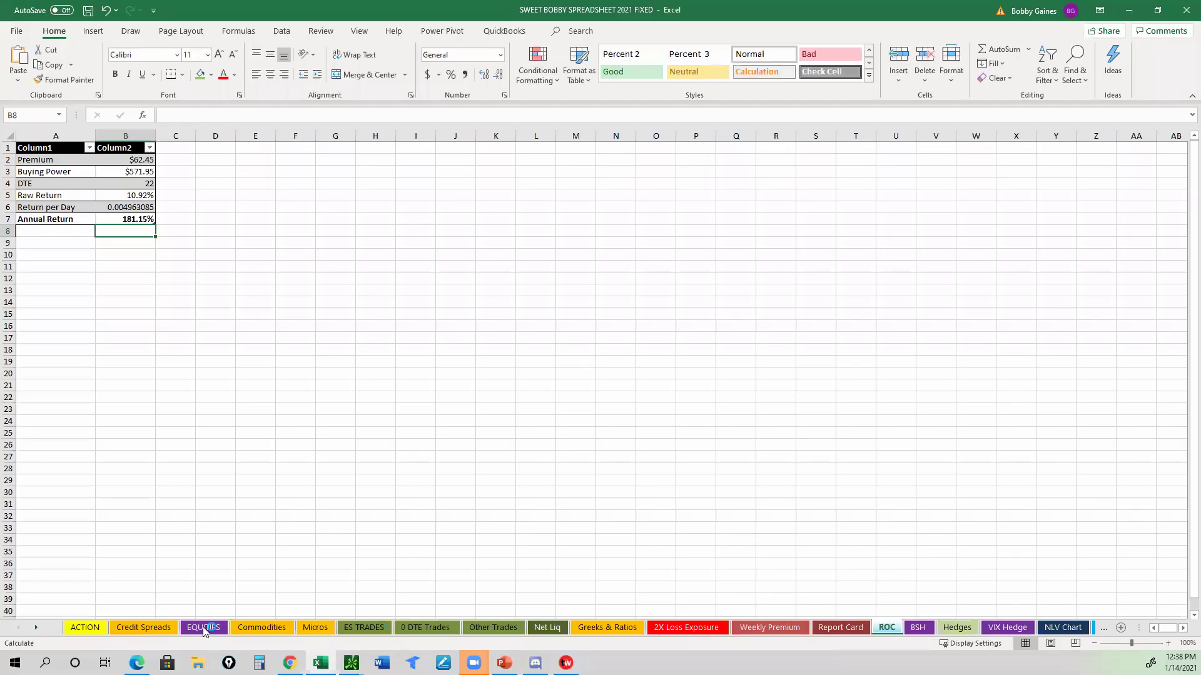
Start a trade entry in row 22 of the EQUITIES sheet with symbol XLE, 1 contract and strike 47.5 C
click(204, 628)
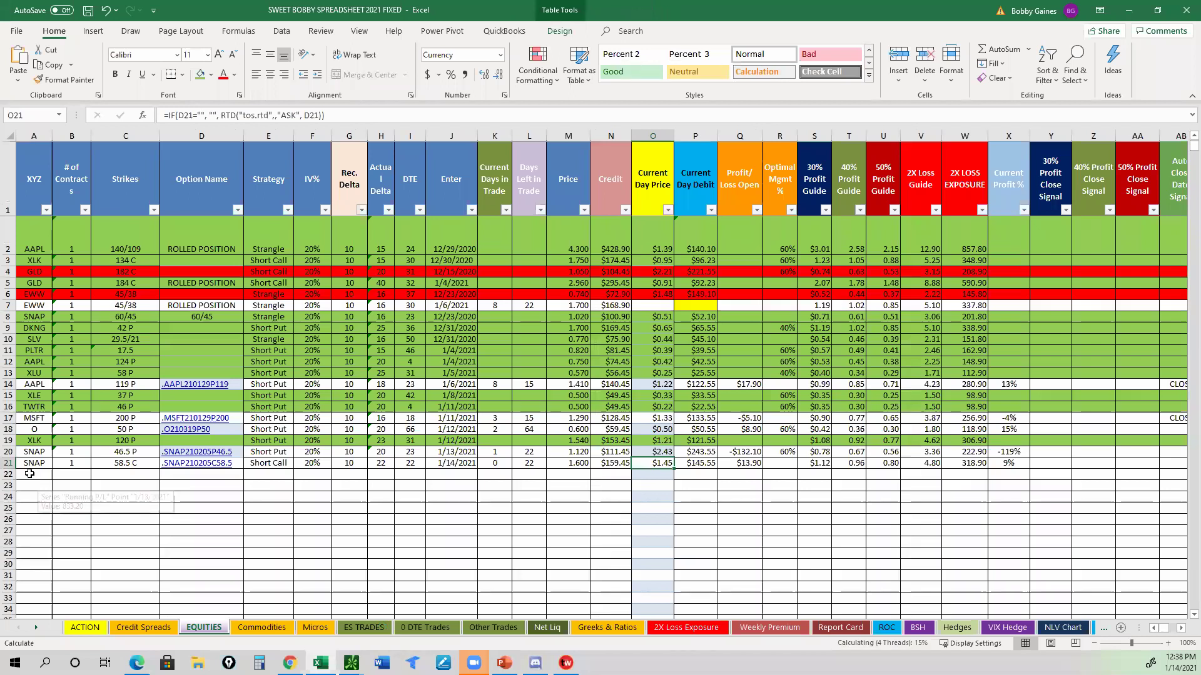
click(30, 474)
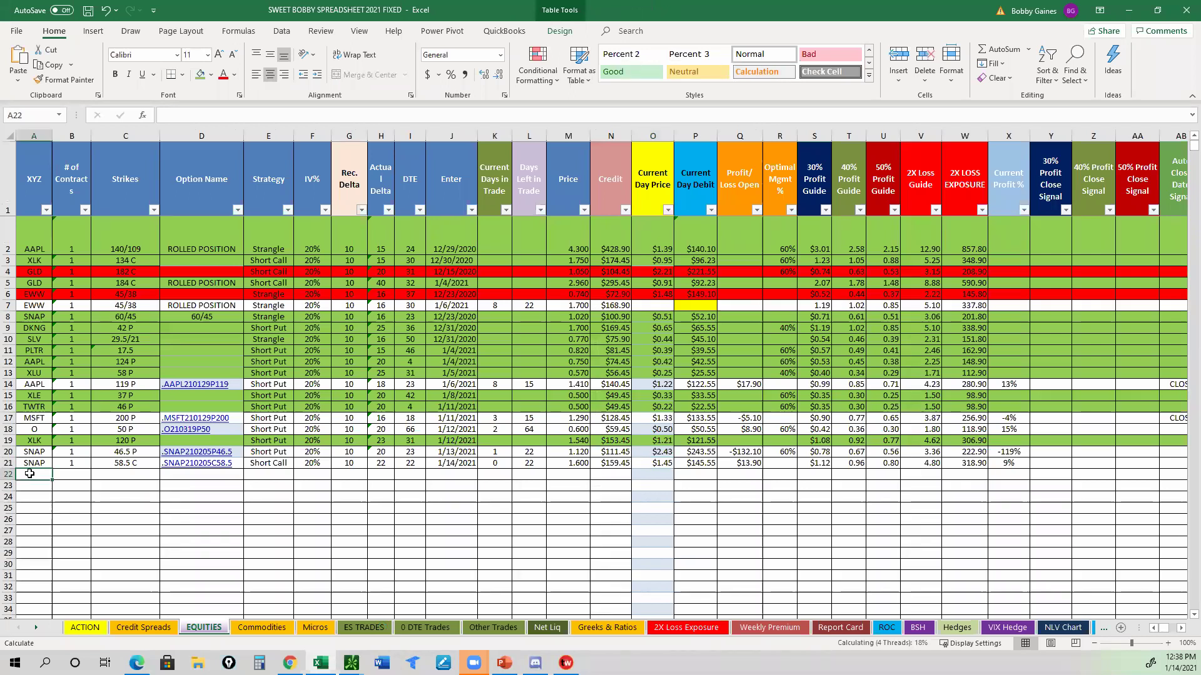
text(XLE)
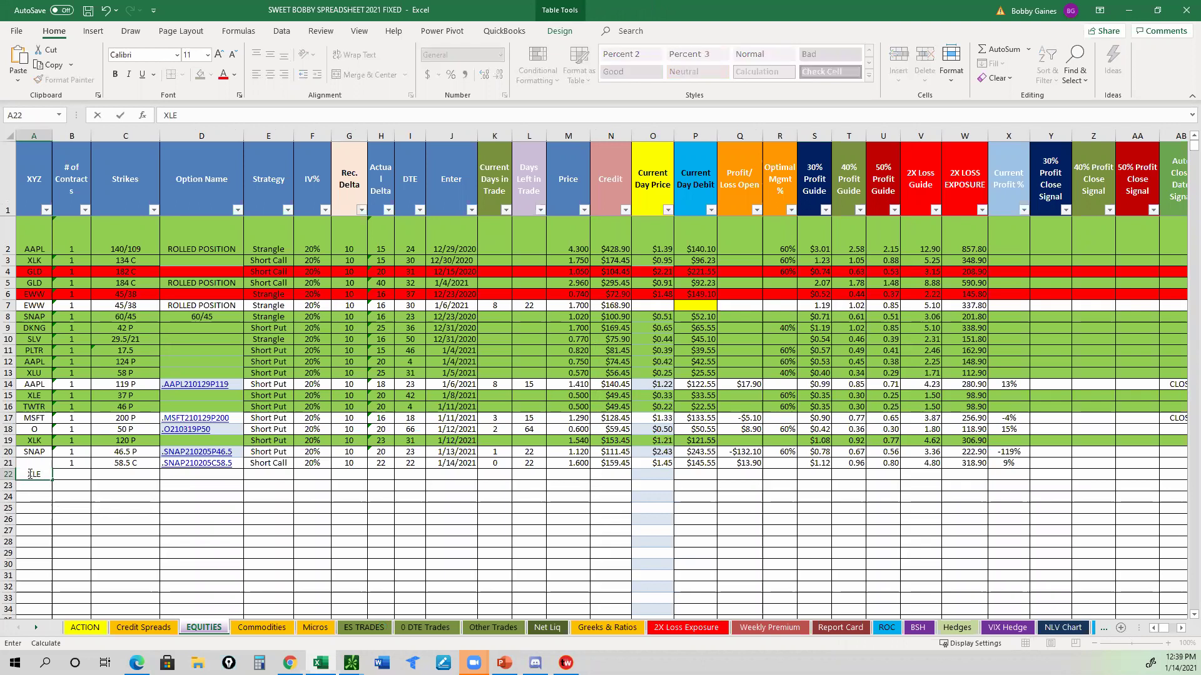
key(Tab)
text(1)
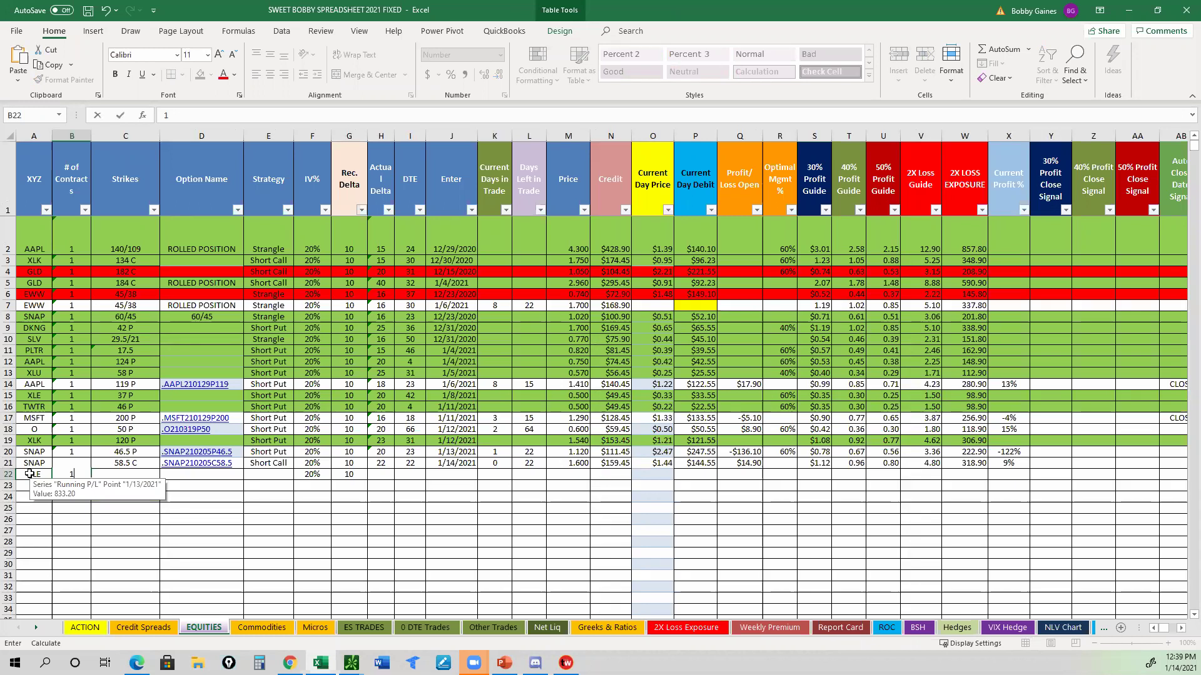
key(Tab)
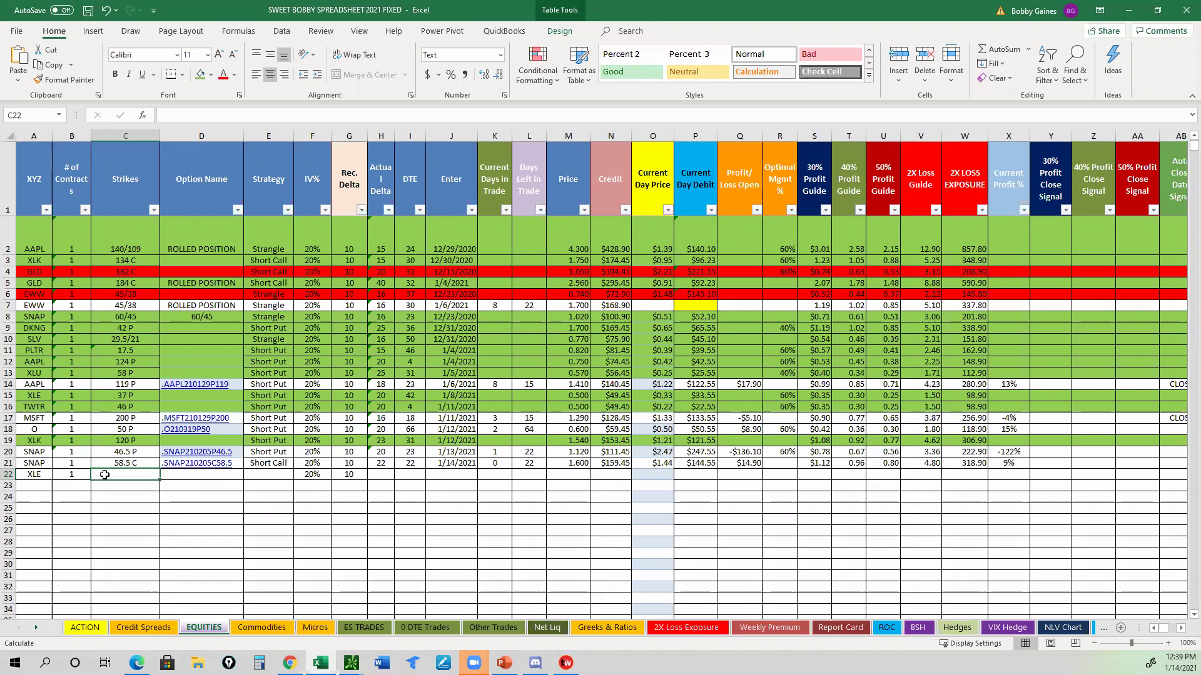
text(47.)
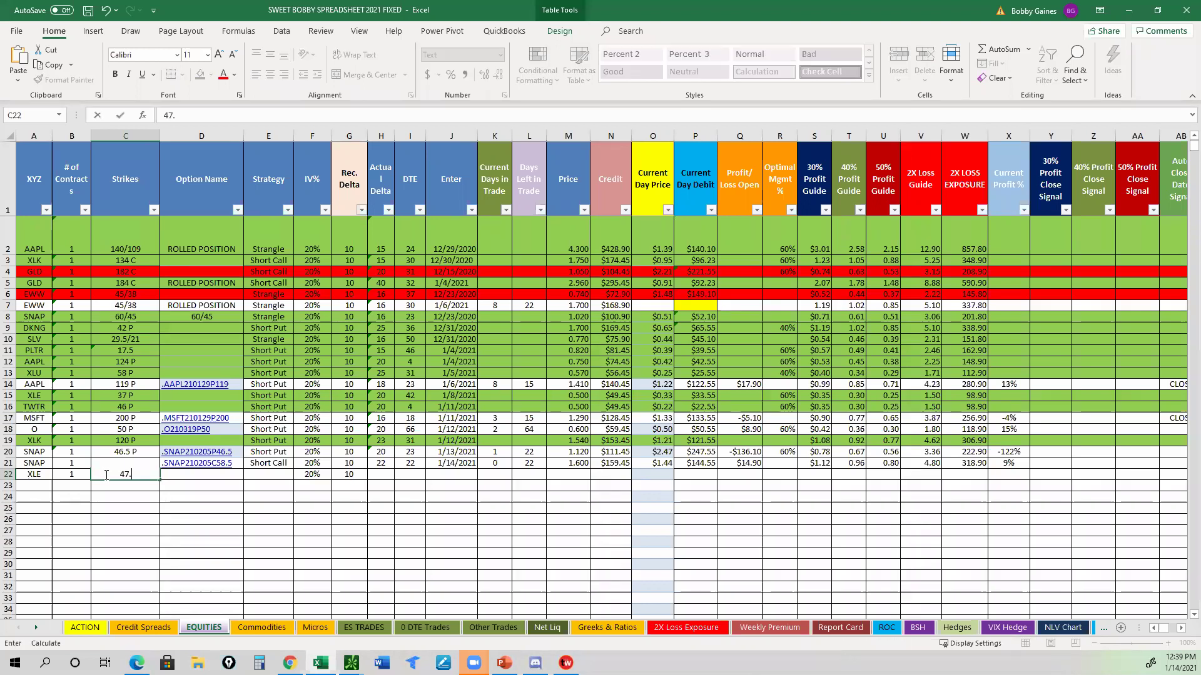
text(5 C)
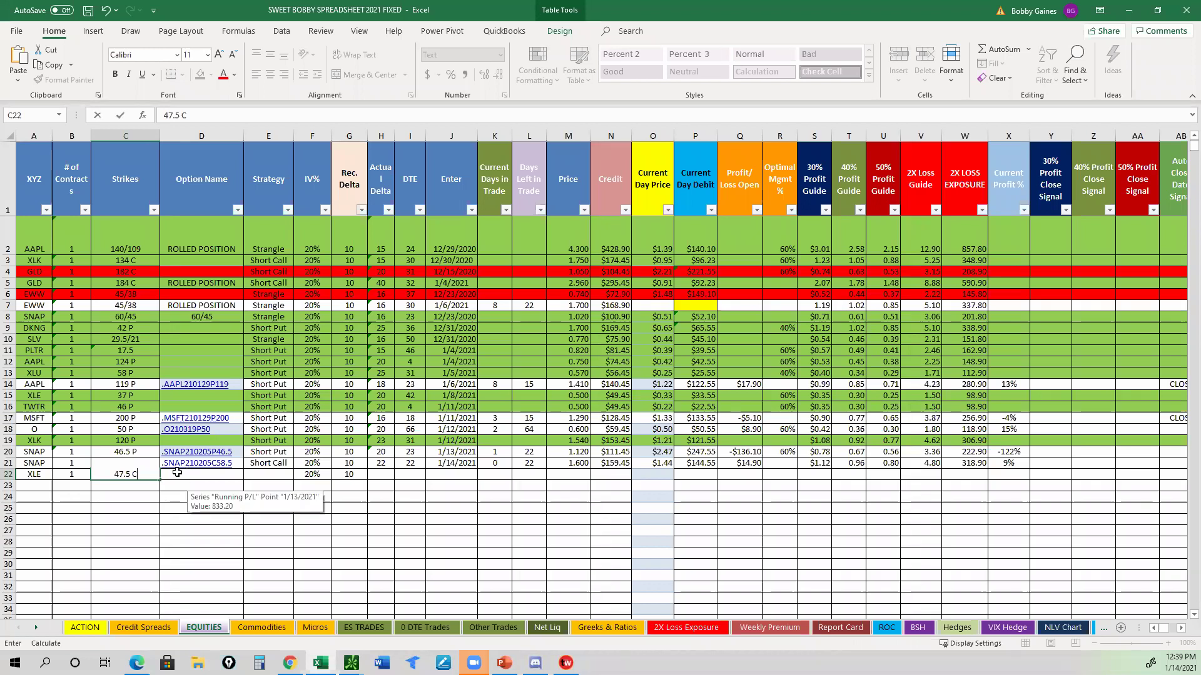
Paste .XLE210205C47.5 as the XLE row's option name and choose Short Call as its strategy
click(177, 474)
right_click(177, 473)
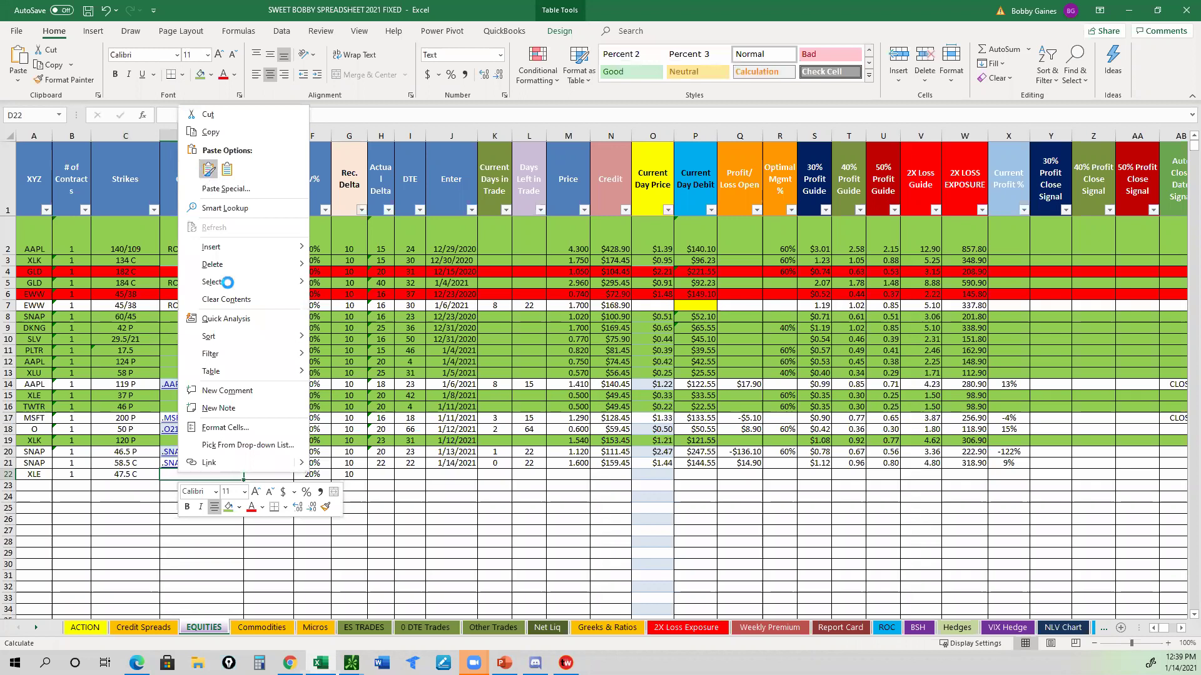
click(269, 473)
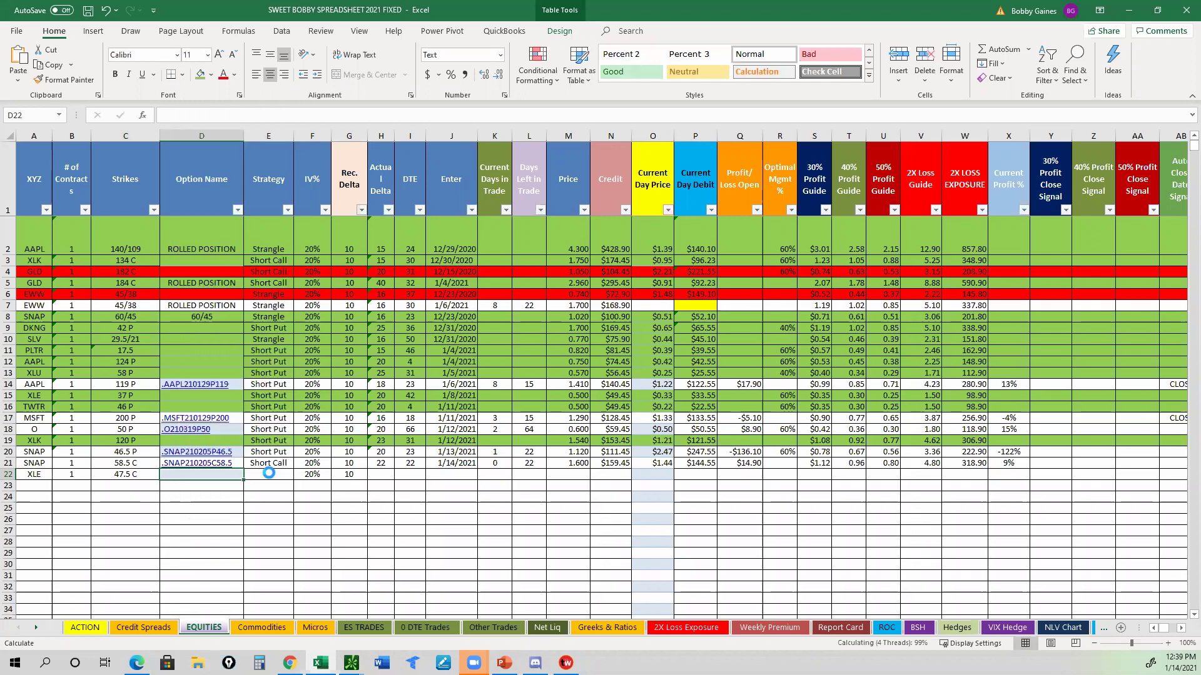
click(270, 474)
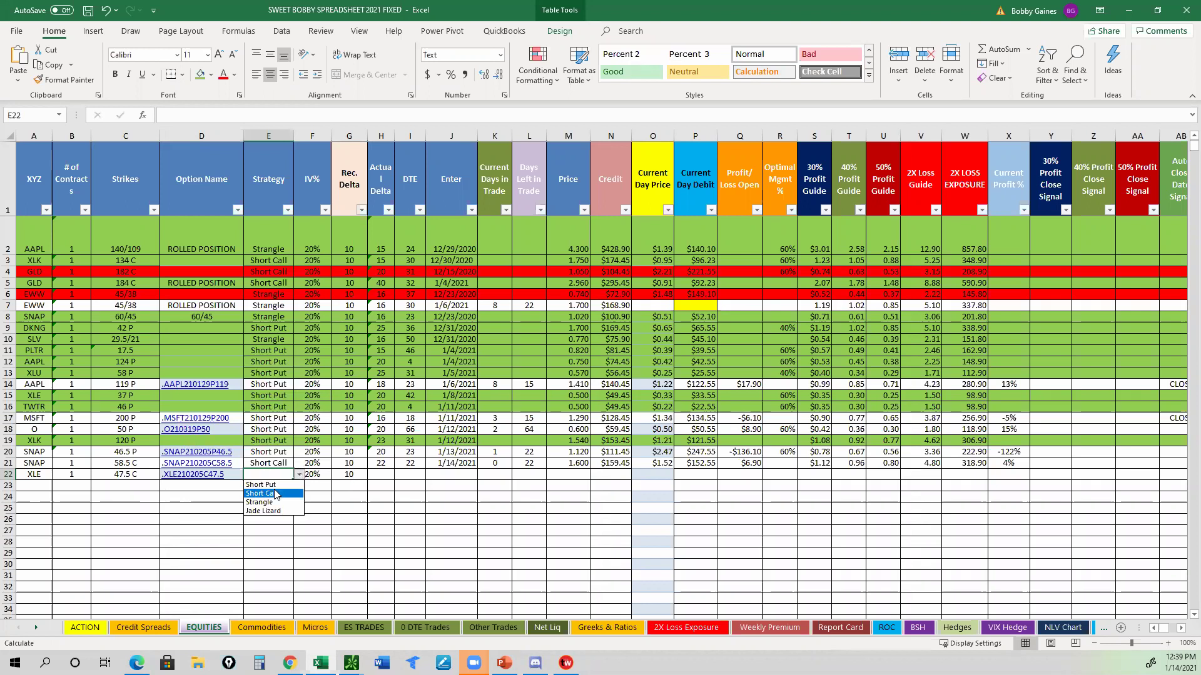
key(Return)
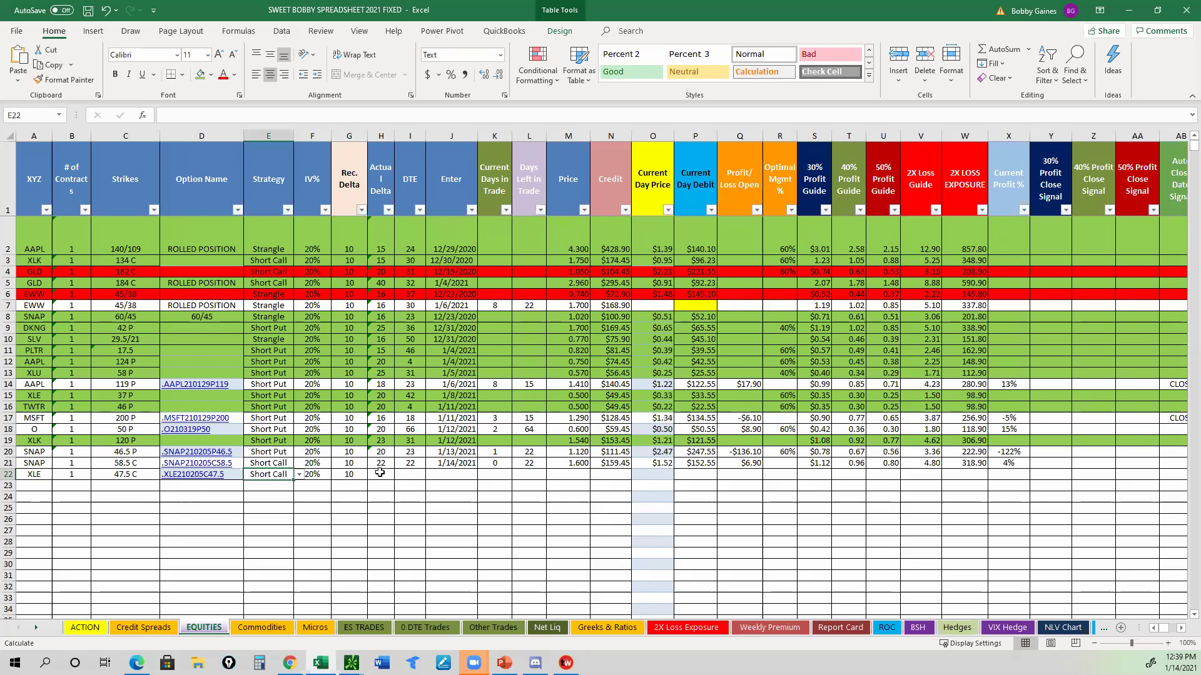
Set the XLE row's actual delta to 20, DTE to 22 and entry date to 1/14/21
click(379, 473)
text(20)
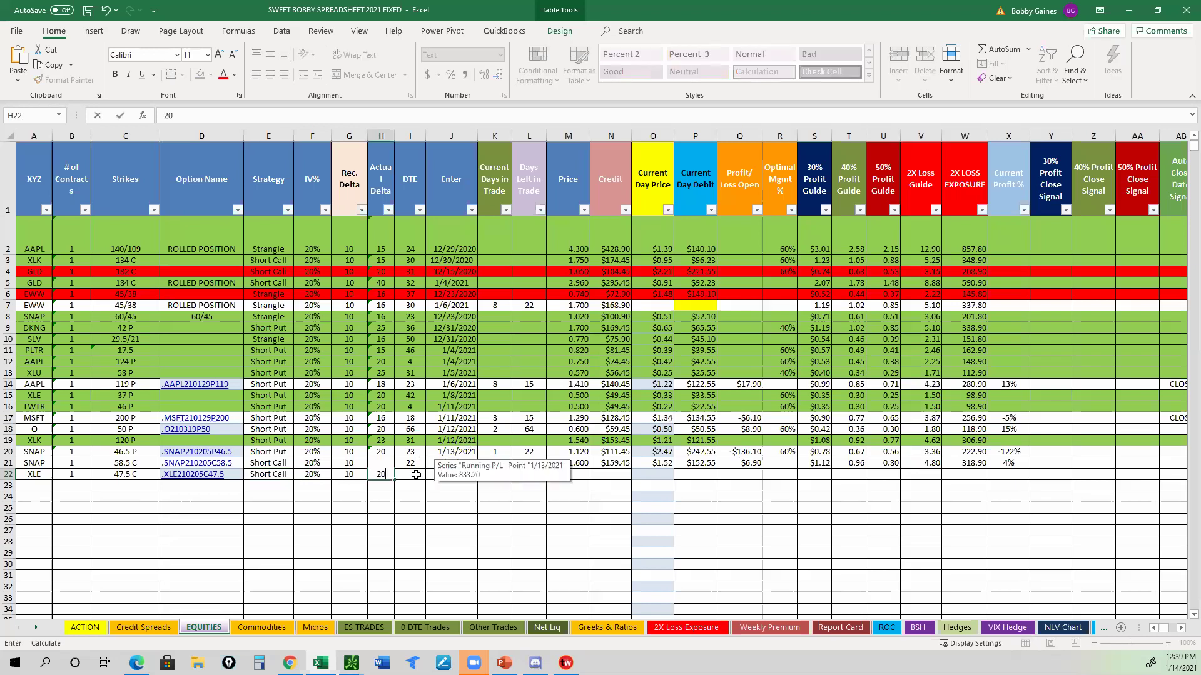
click(416, 475)
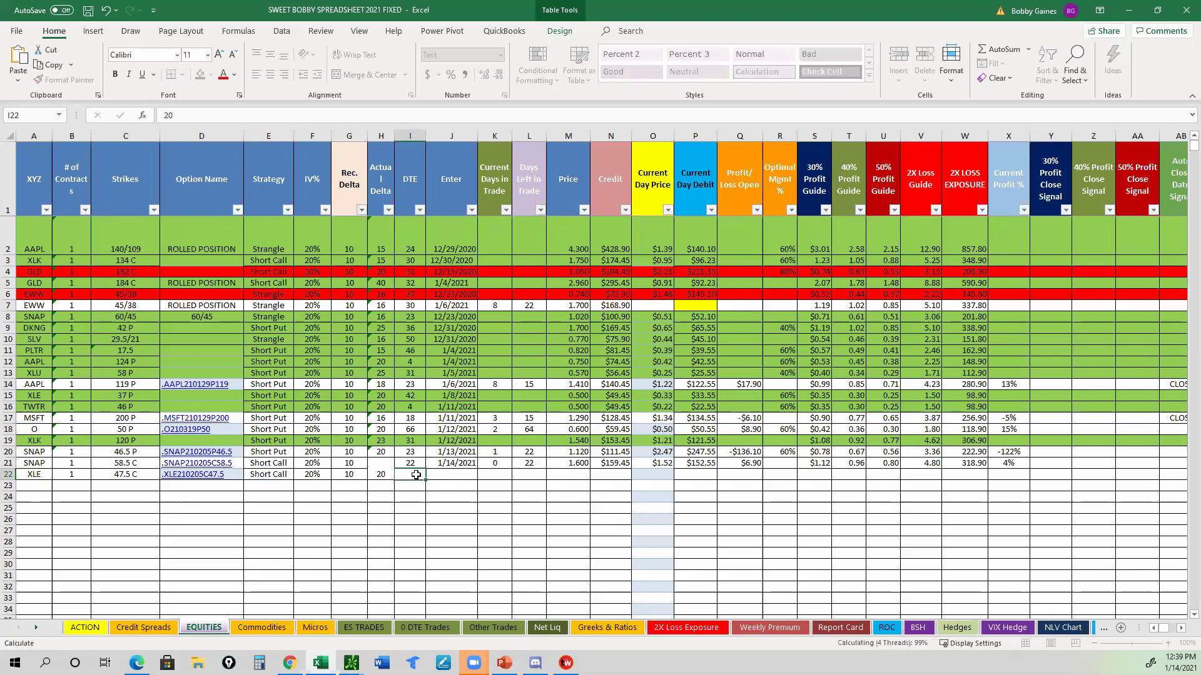
text(22)
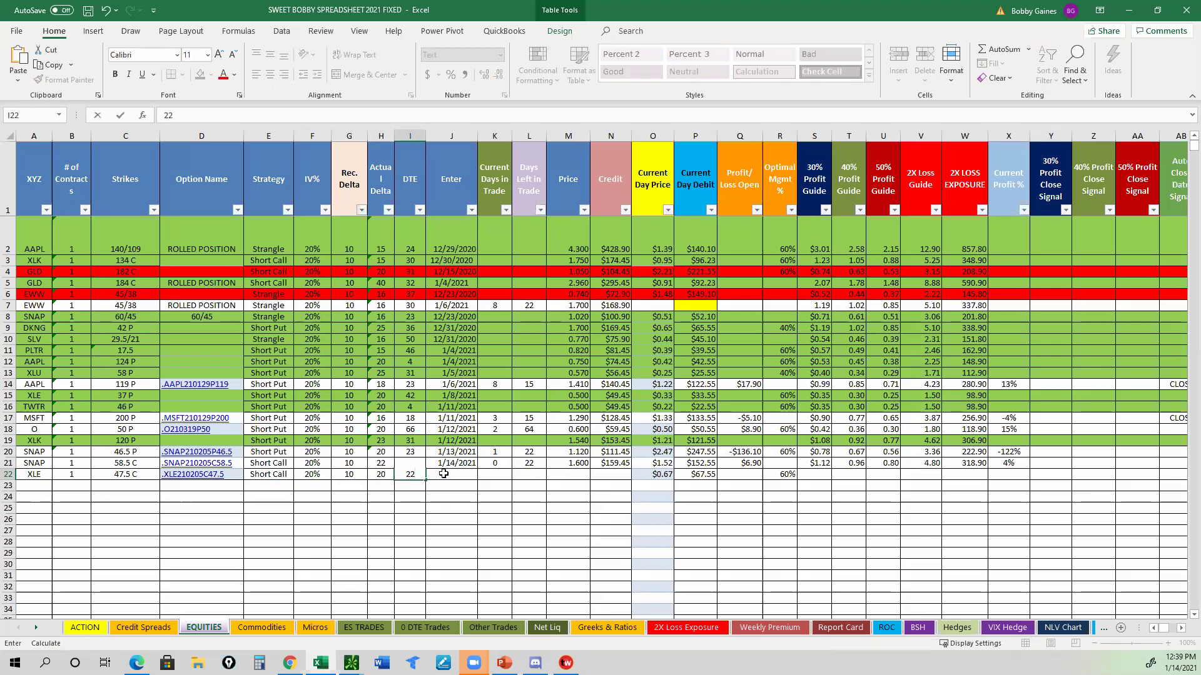
click(444, 474)
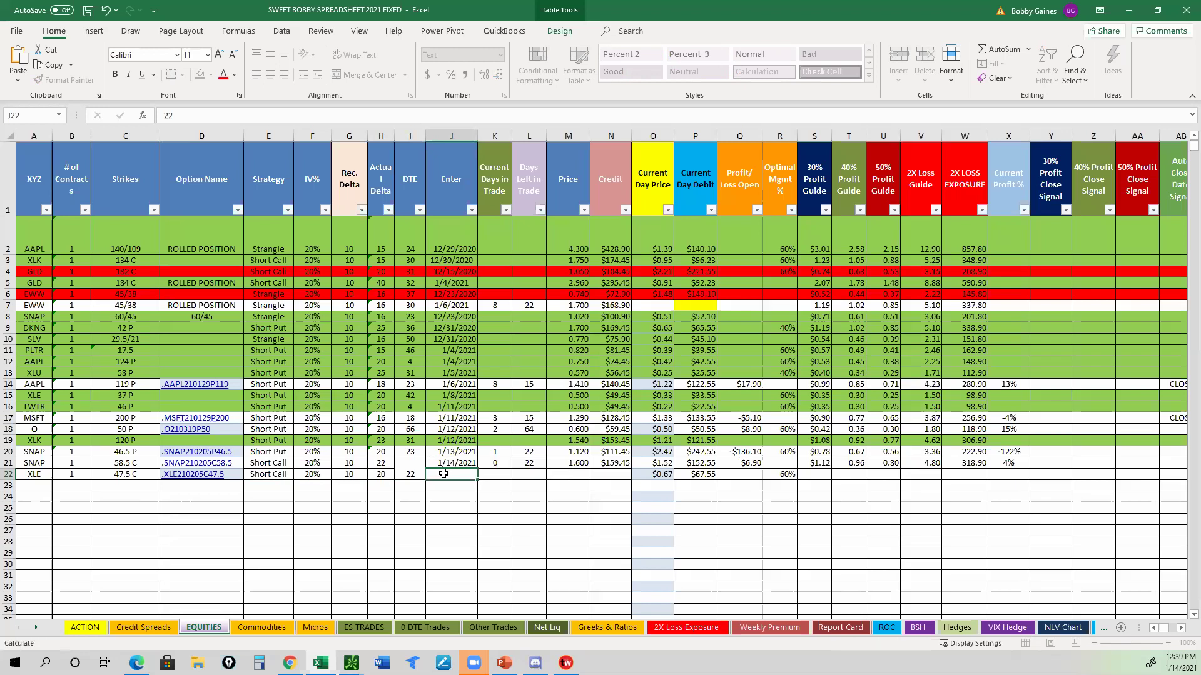
text(1/14)
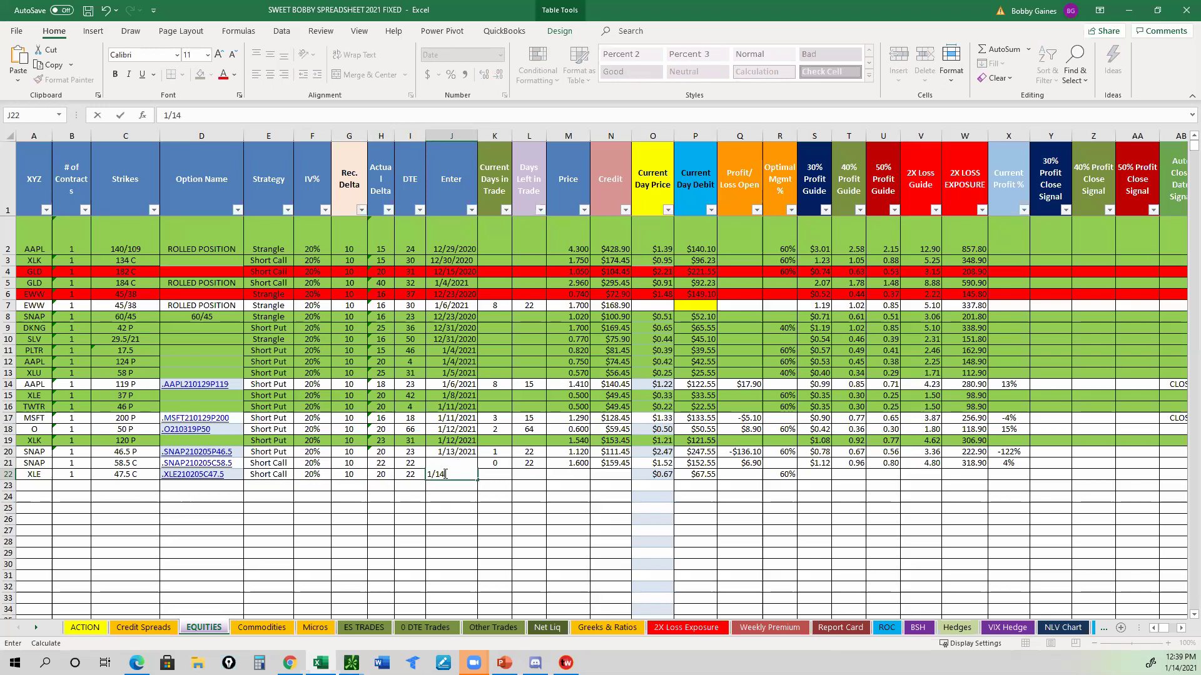
text(/21)
key(Tab)
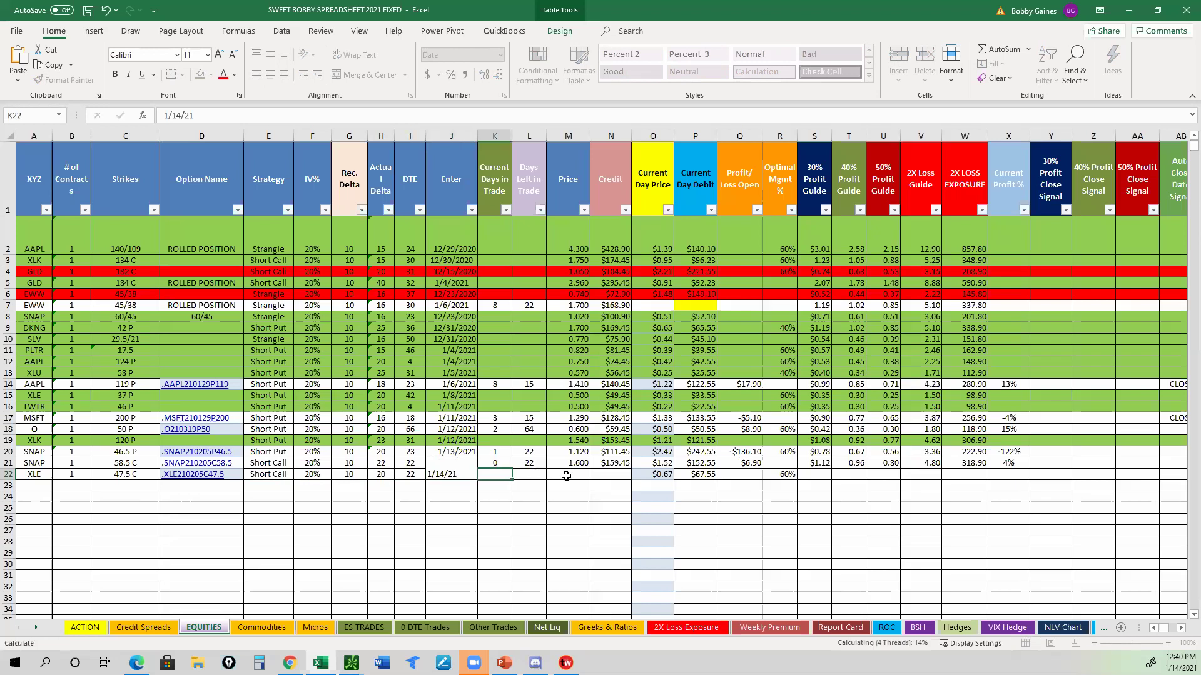
Set the XLE row's price to .64
click(566, 475)
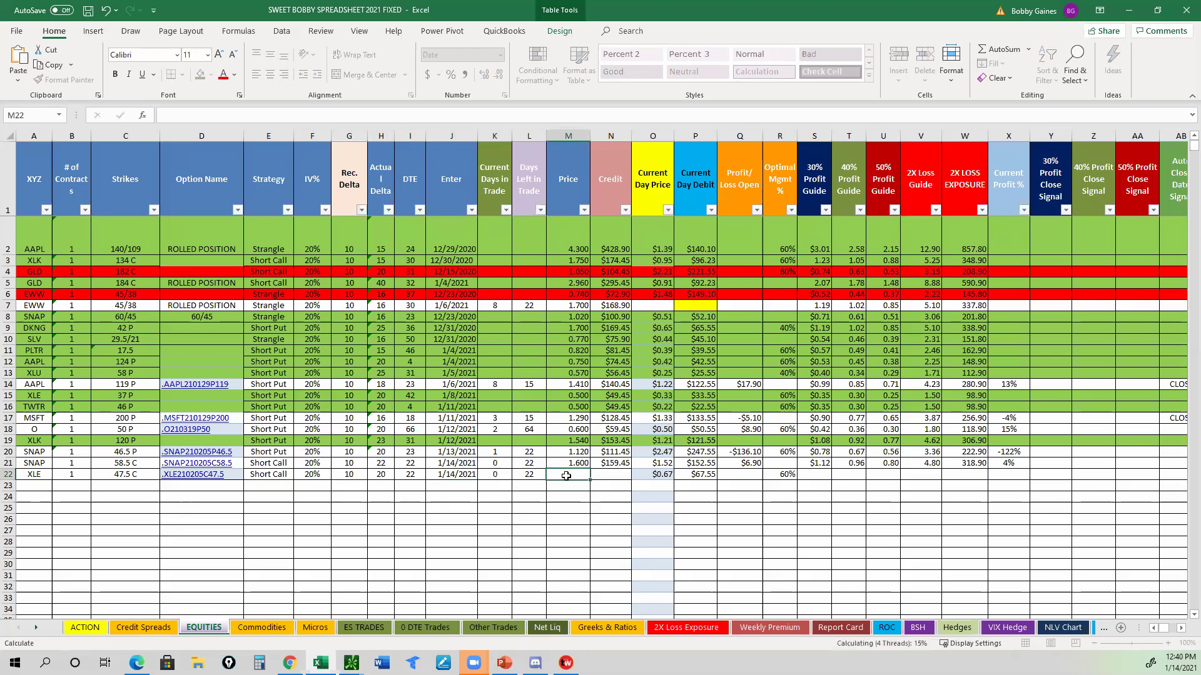
key(BackSpace)
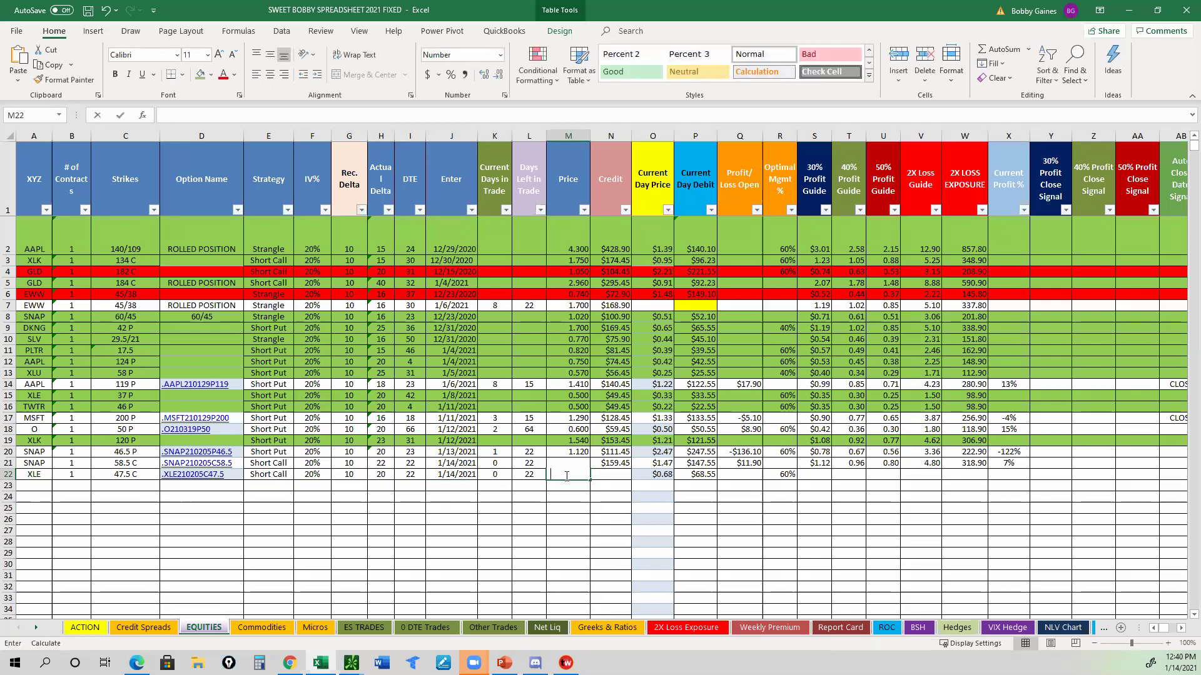
text(.64)
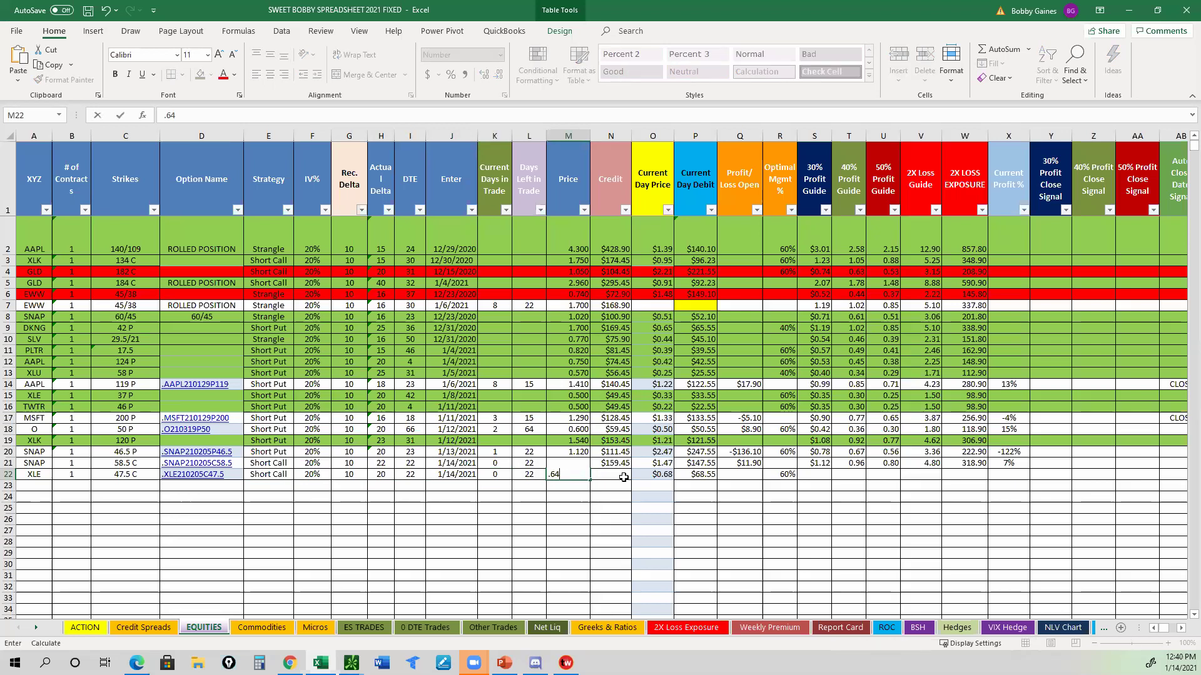
key(Tab)
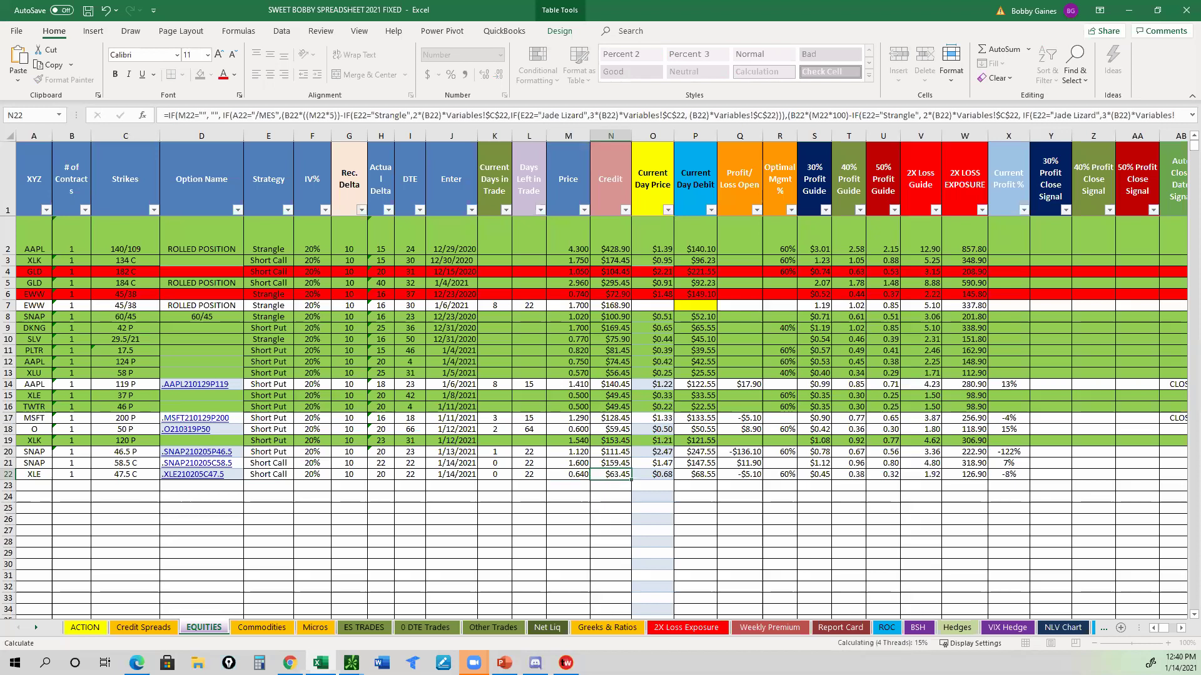
Review the XLE row's current profit percentage, close signals and projected yearly return and profit
click(1011, 475)
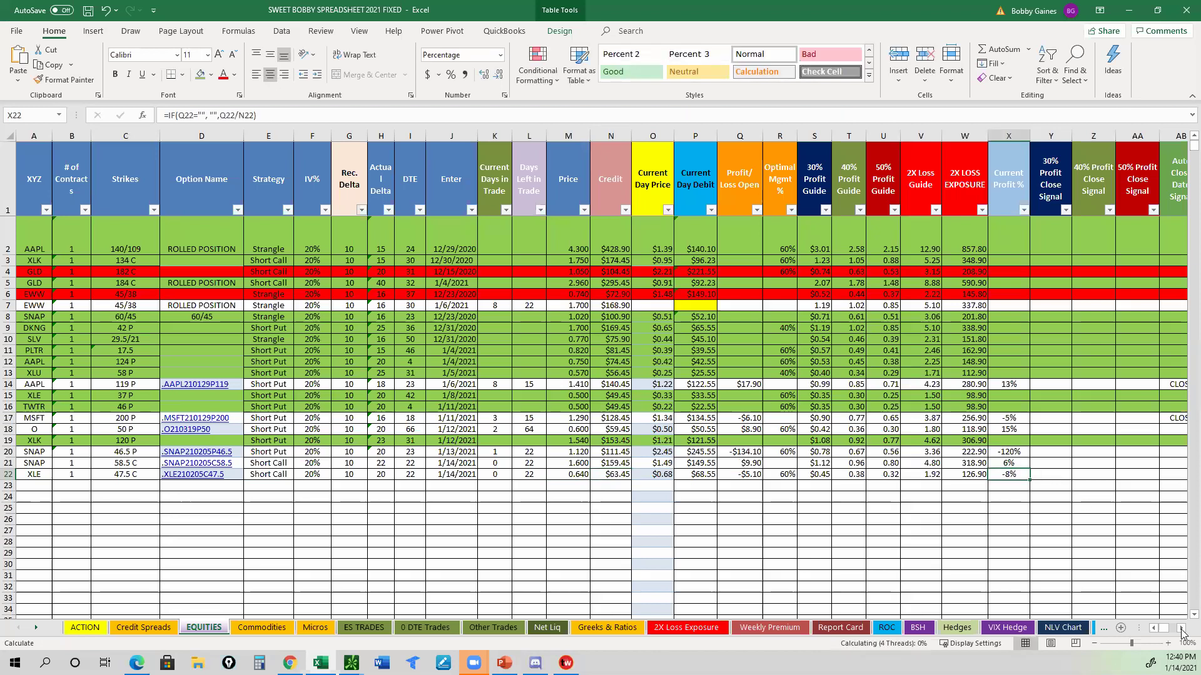
click(1181, 630)
click(1181, 631)
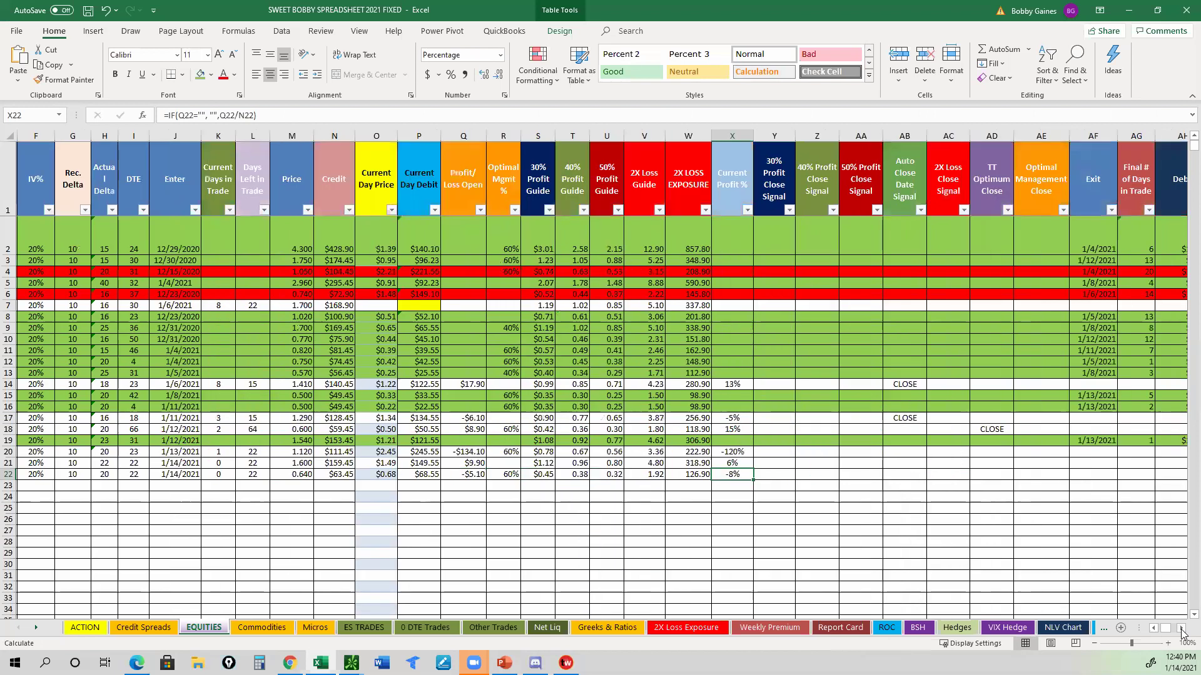
click(1181, 631)
click(1182, 632)
click(1181, 632)
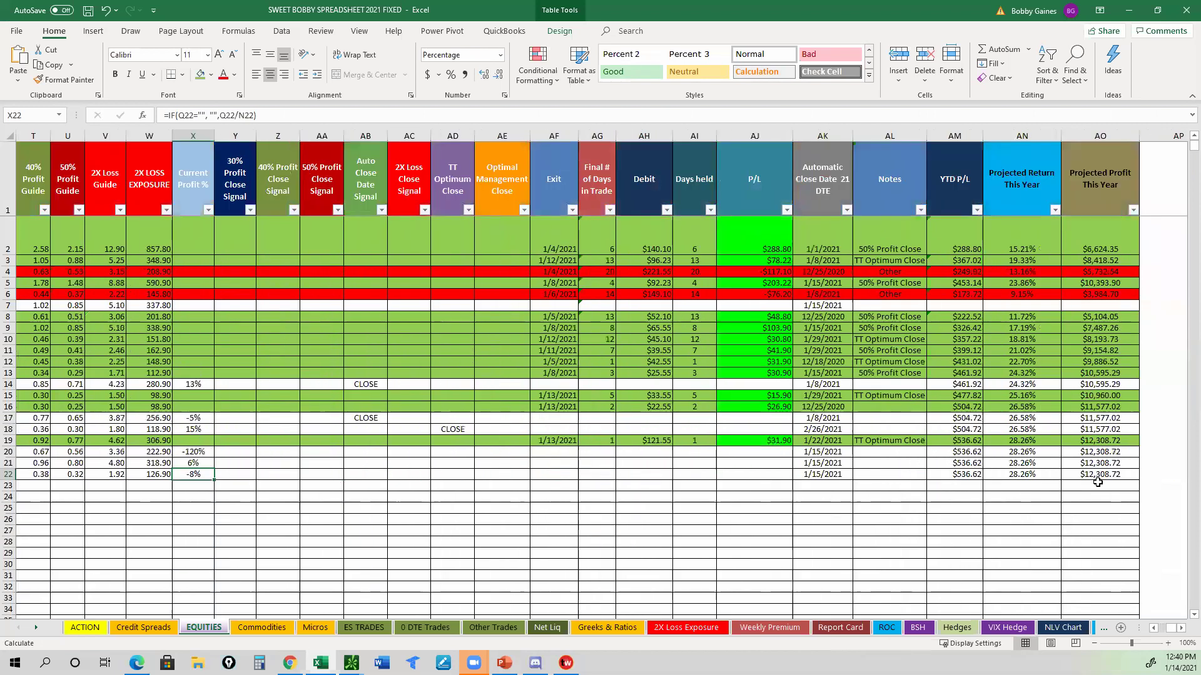
Check the XLE row's projected profit for this year and switch to thinkorswim's main window with the XLE option chain
click(1092, 475)
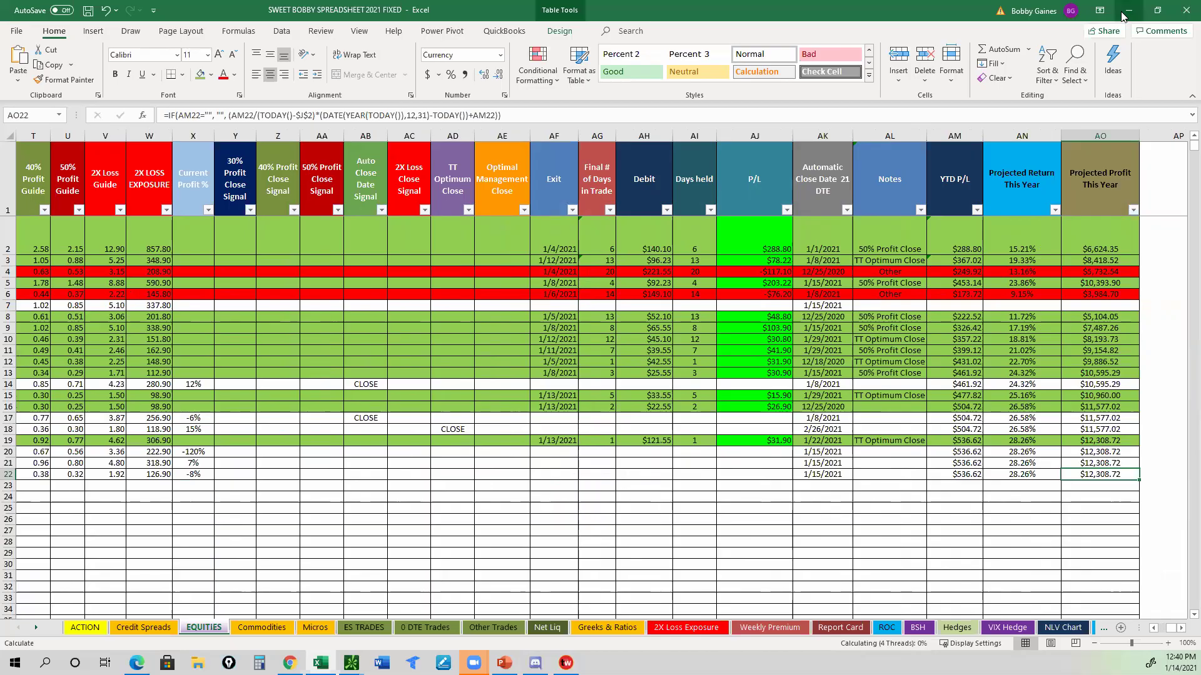
key(alt+Tab)
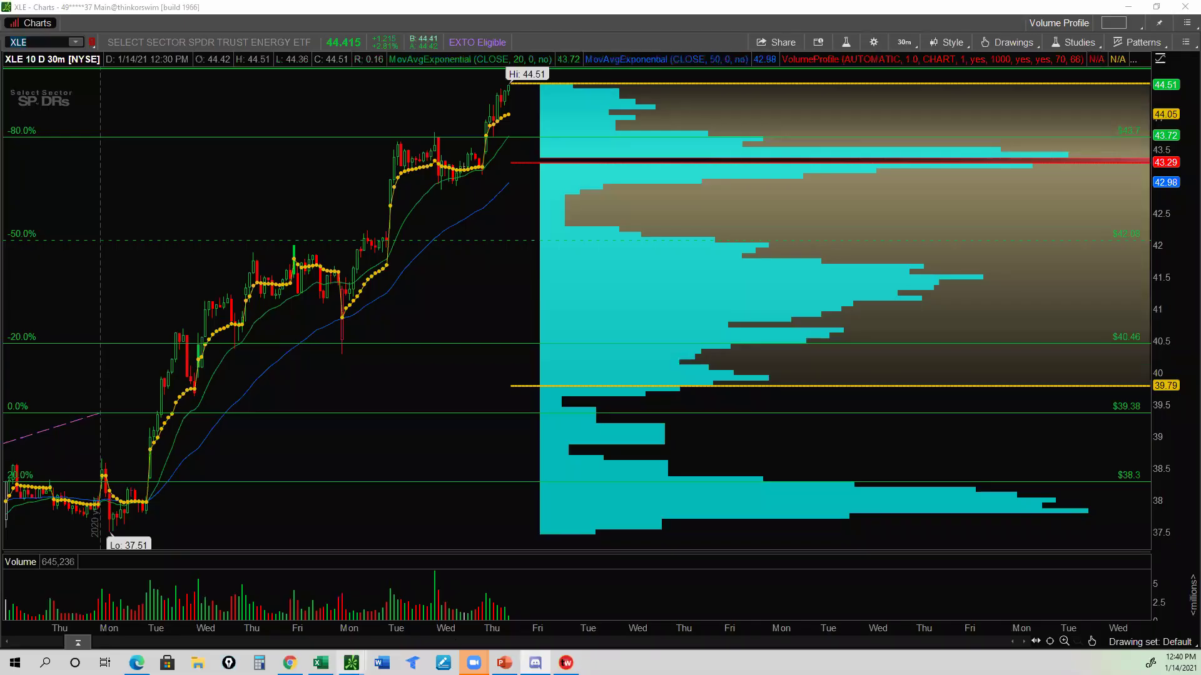
mouse_move(352, 662)
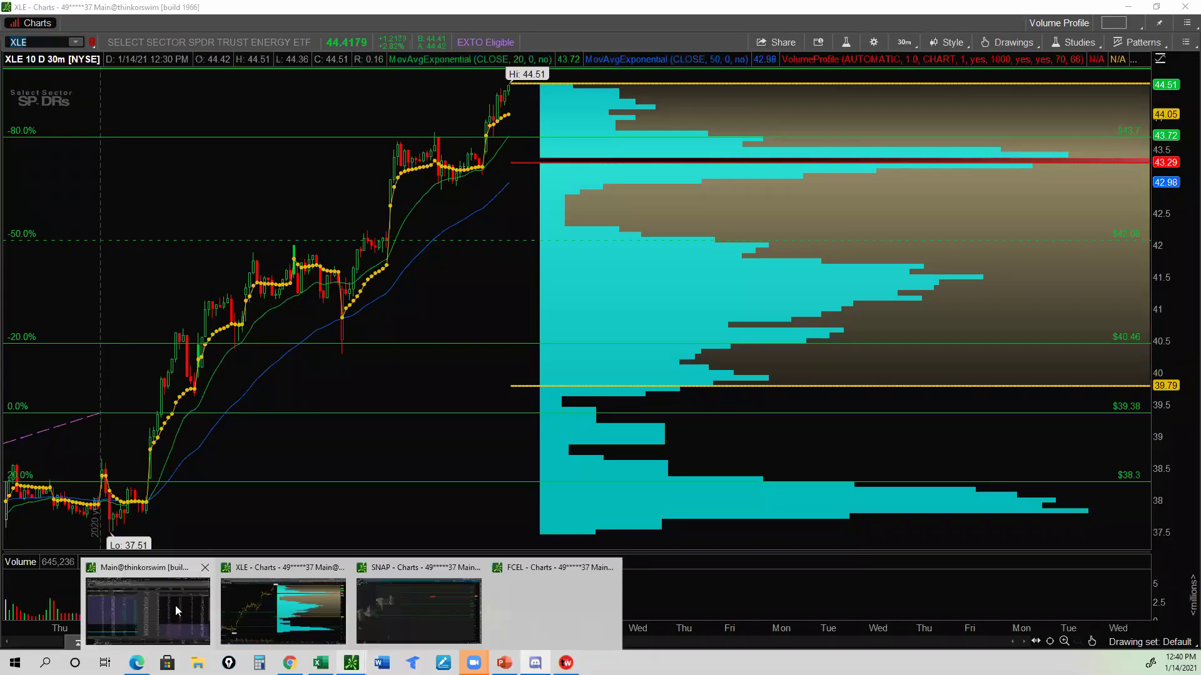
click(175, 605)
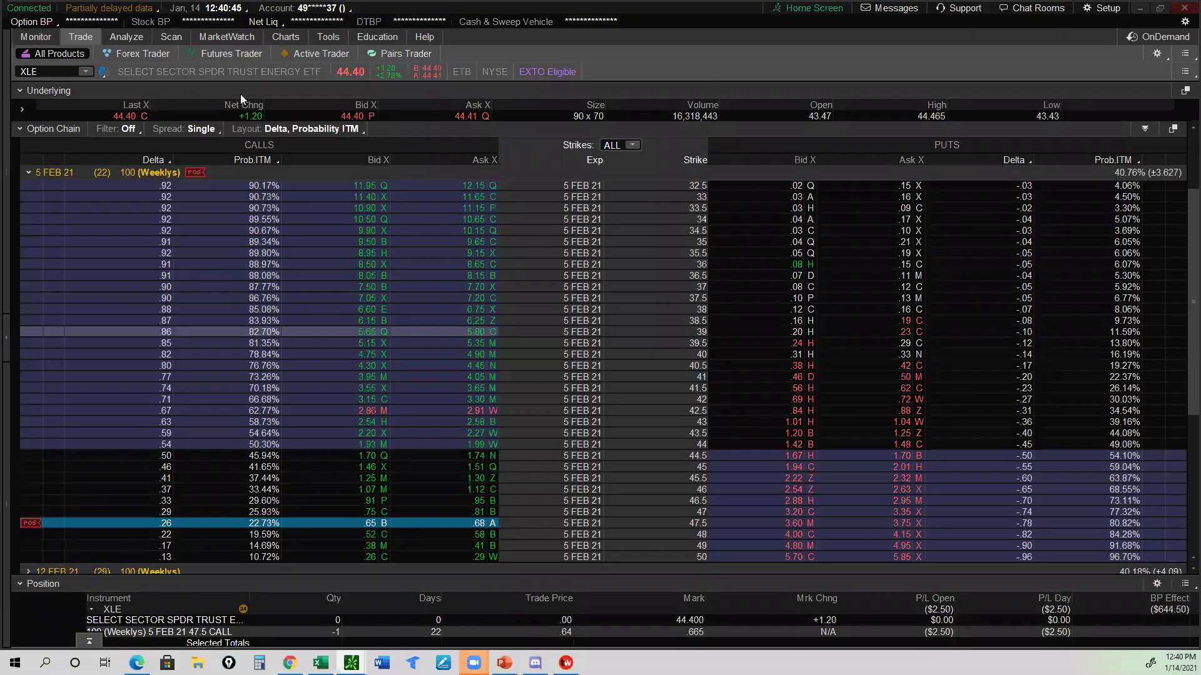
Display the XLE option chain as Vertical spreads and look over the 5 FEB 21 strike pairs
click(188, 131)
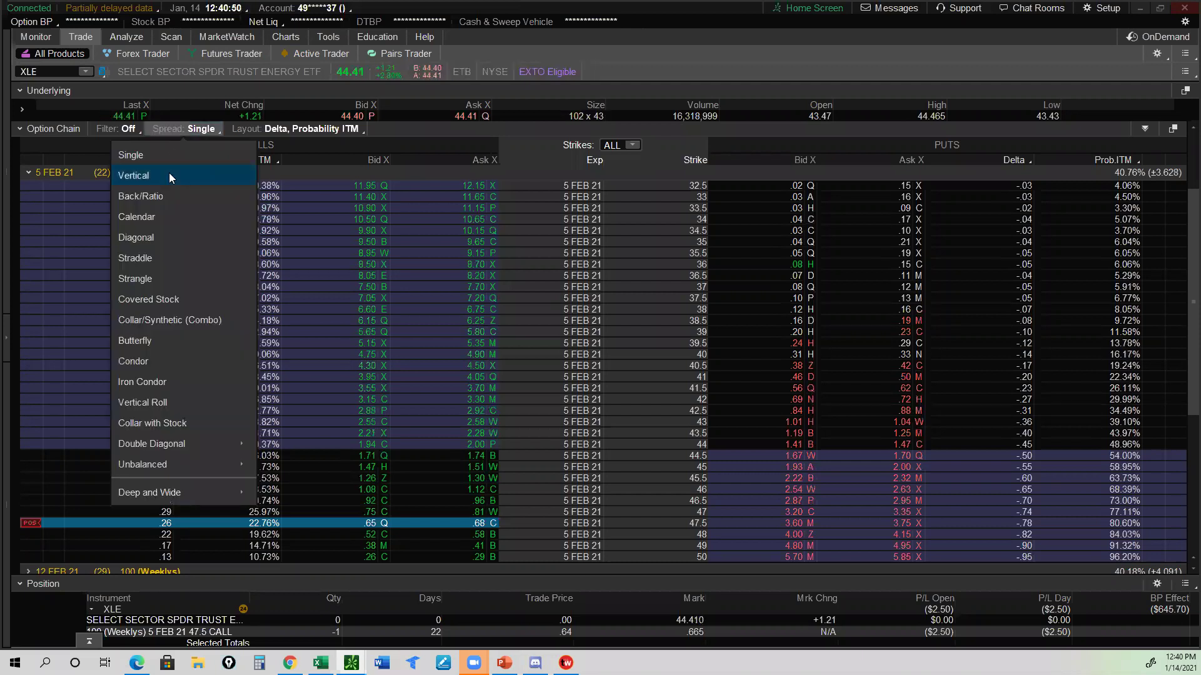
click(170, 176)
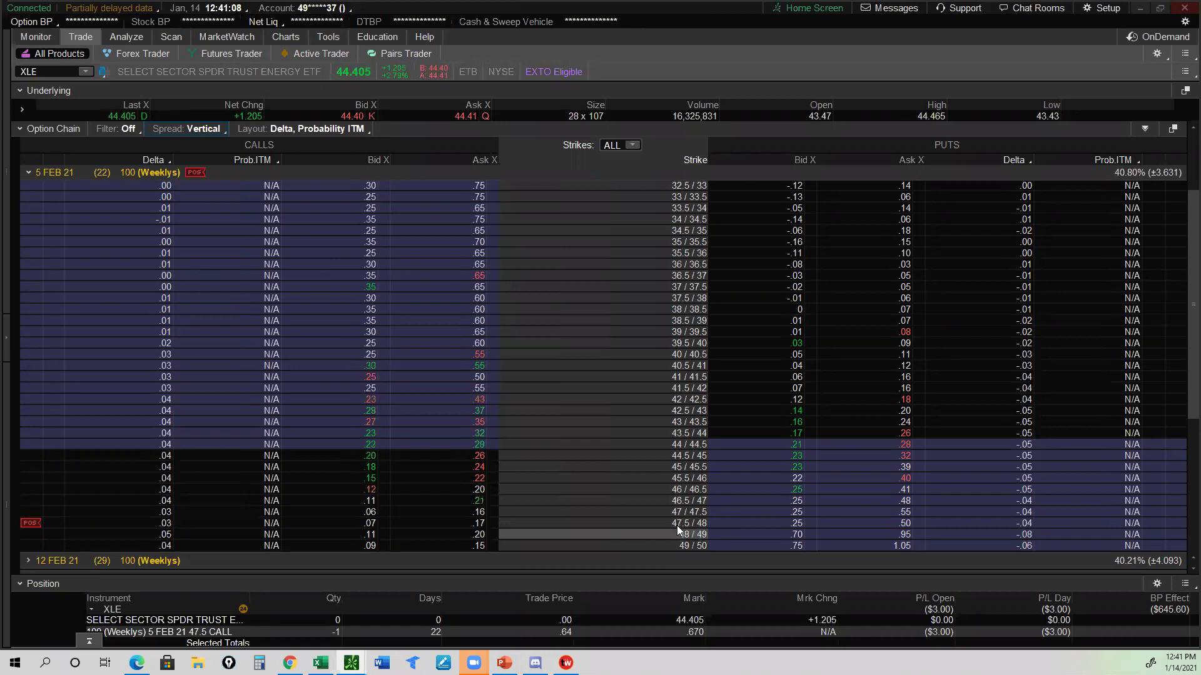
scroll(677, 526, down, 1)
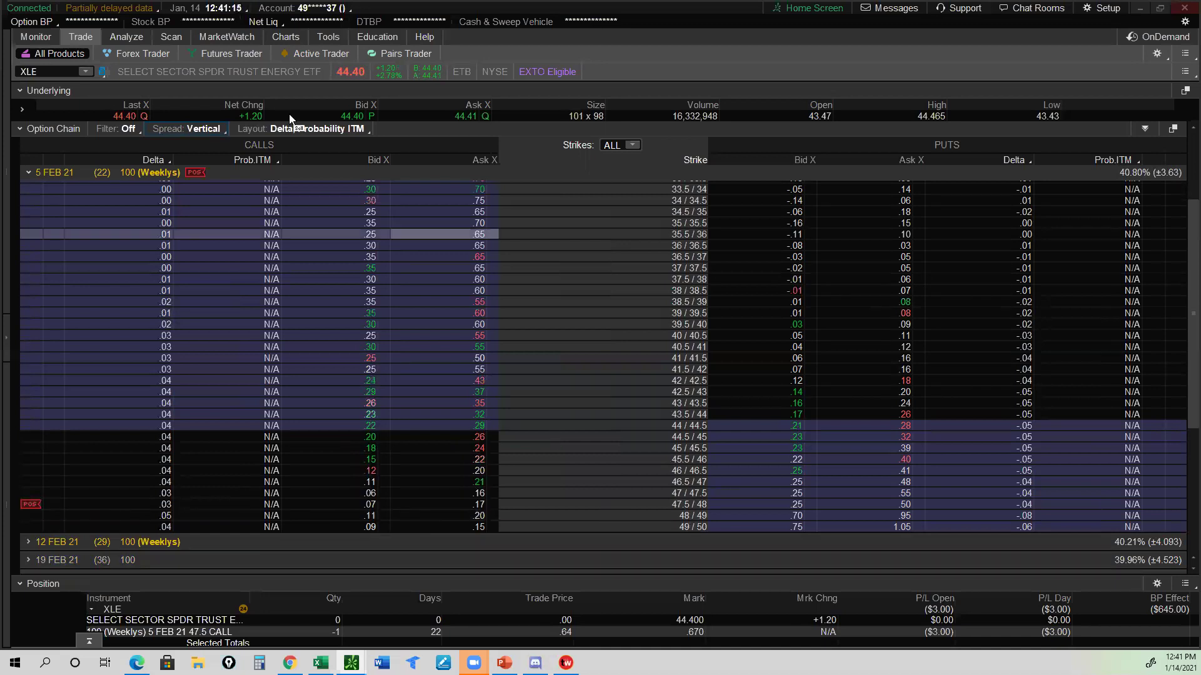
Set the XLE chain's spread to a Deep and Wide 1 month x 2 strike Vertical and select the 5 FEB 21 46/47 call spread's bid
click(189, 129)
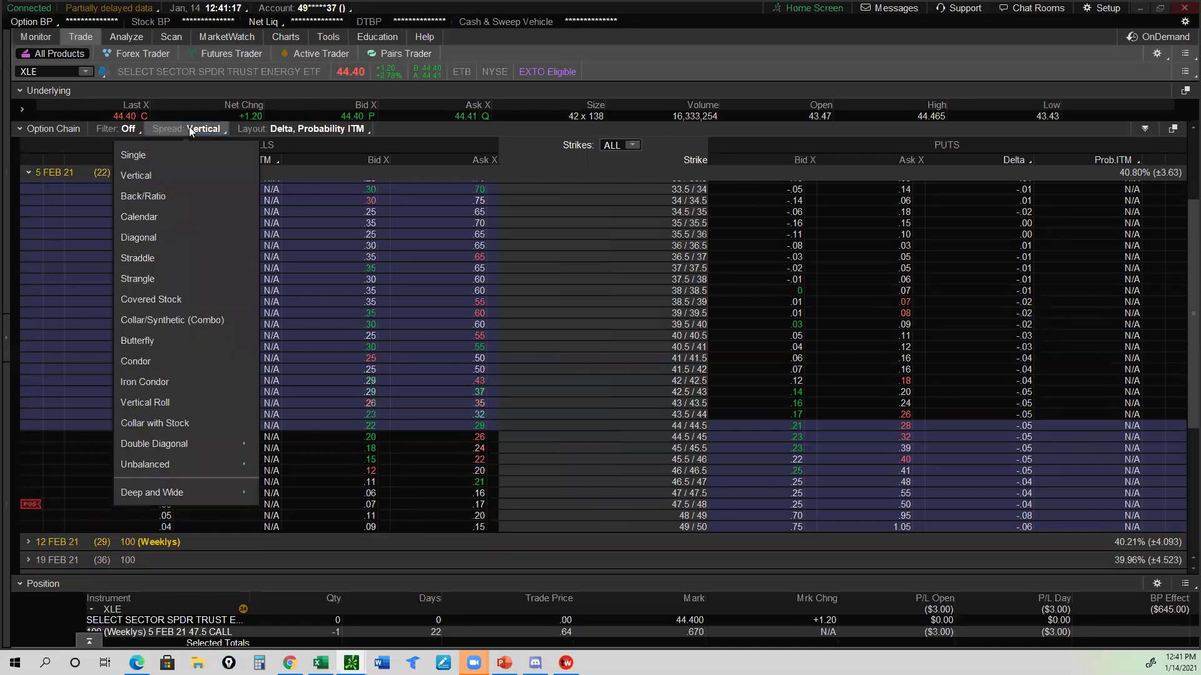
mouse_move(202, 501)
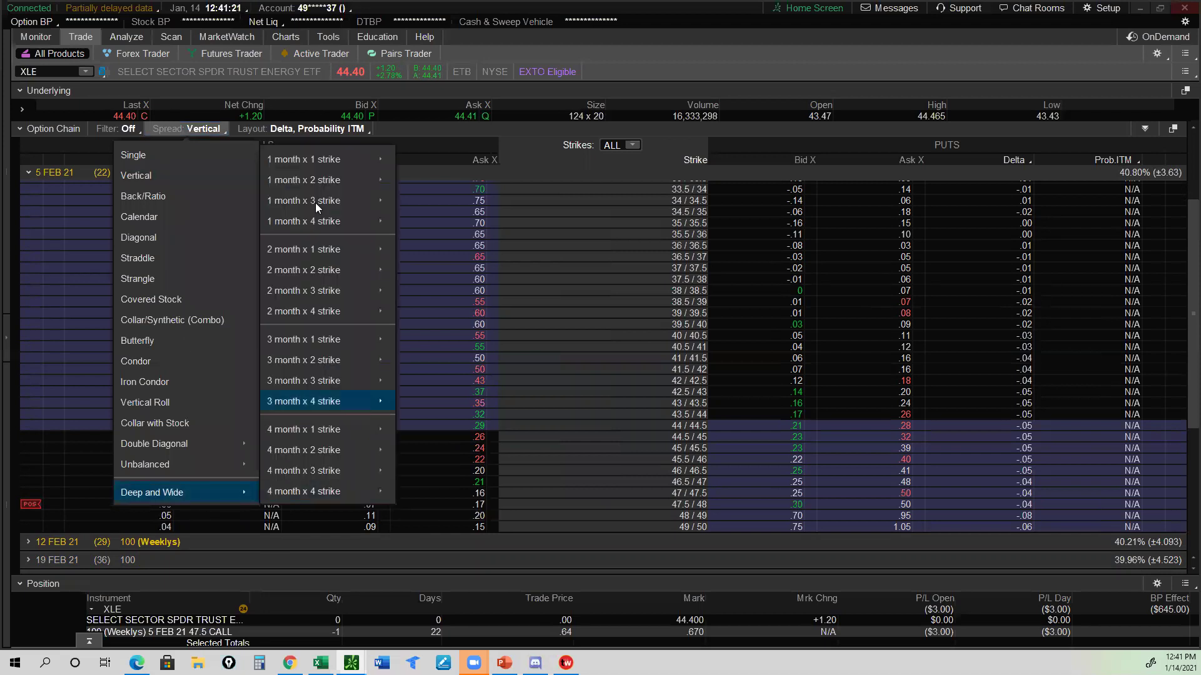
mouse_move(299, 184)
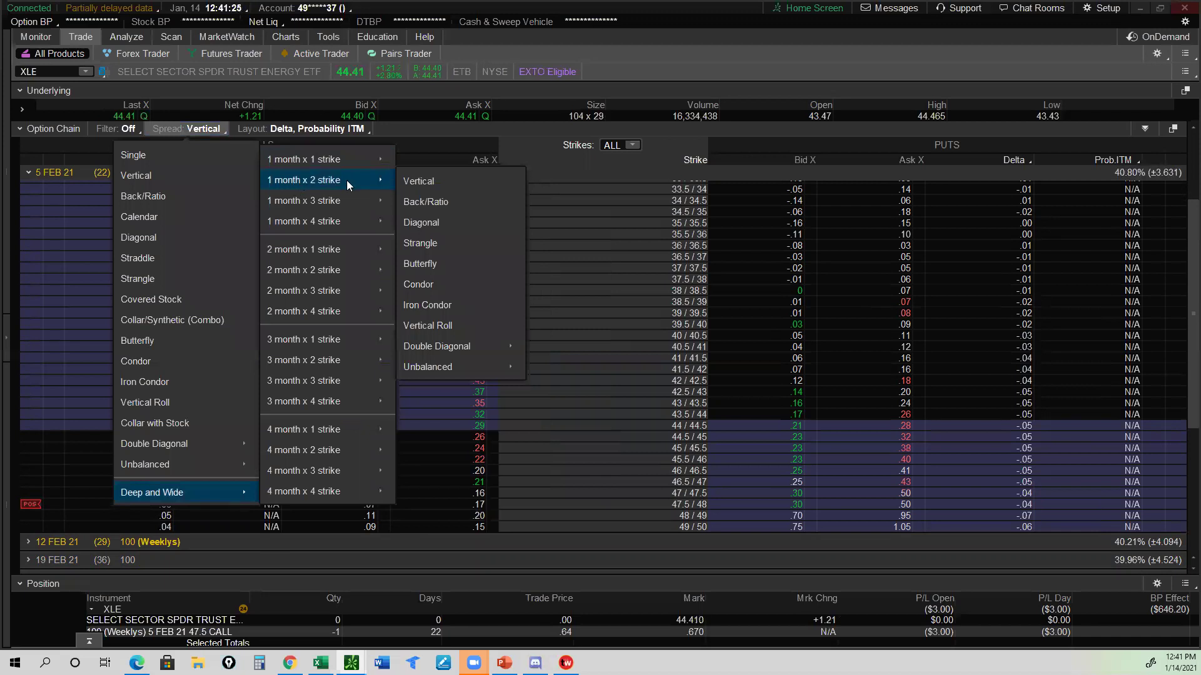
click(419, 181)
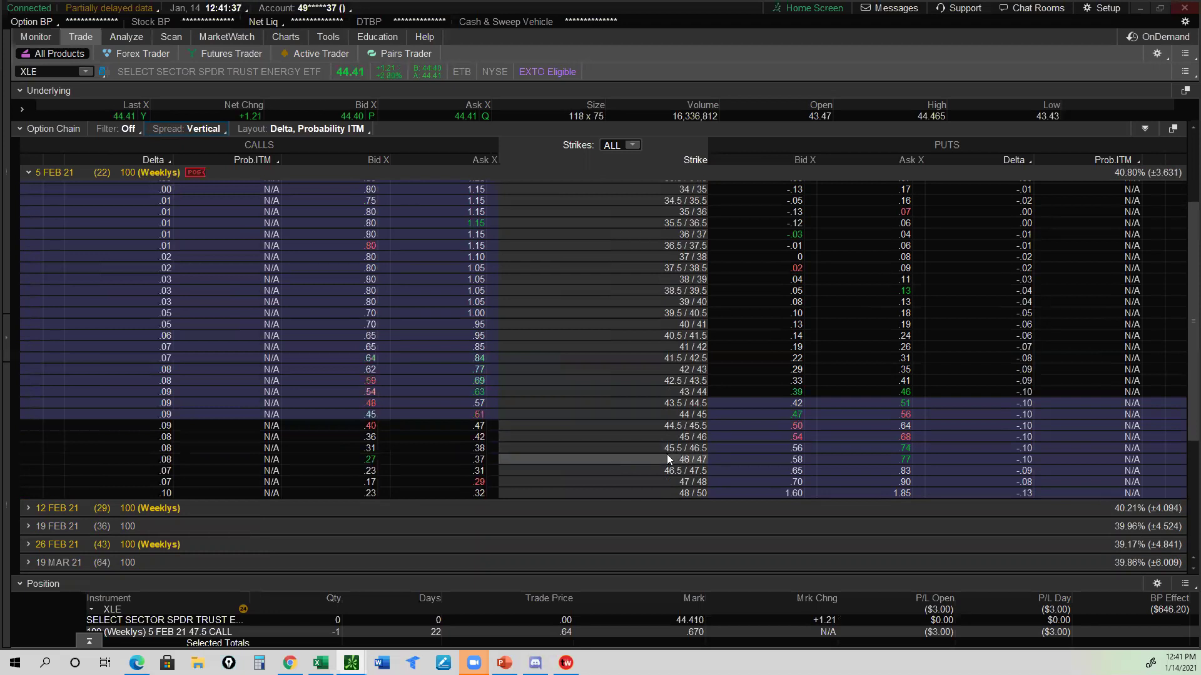
click(370, 460)
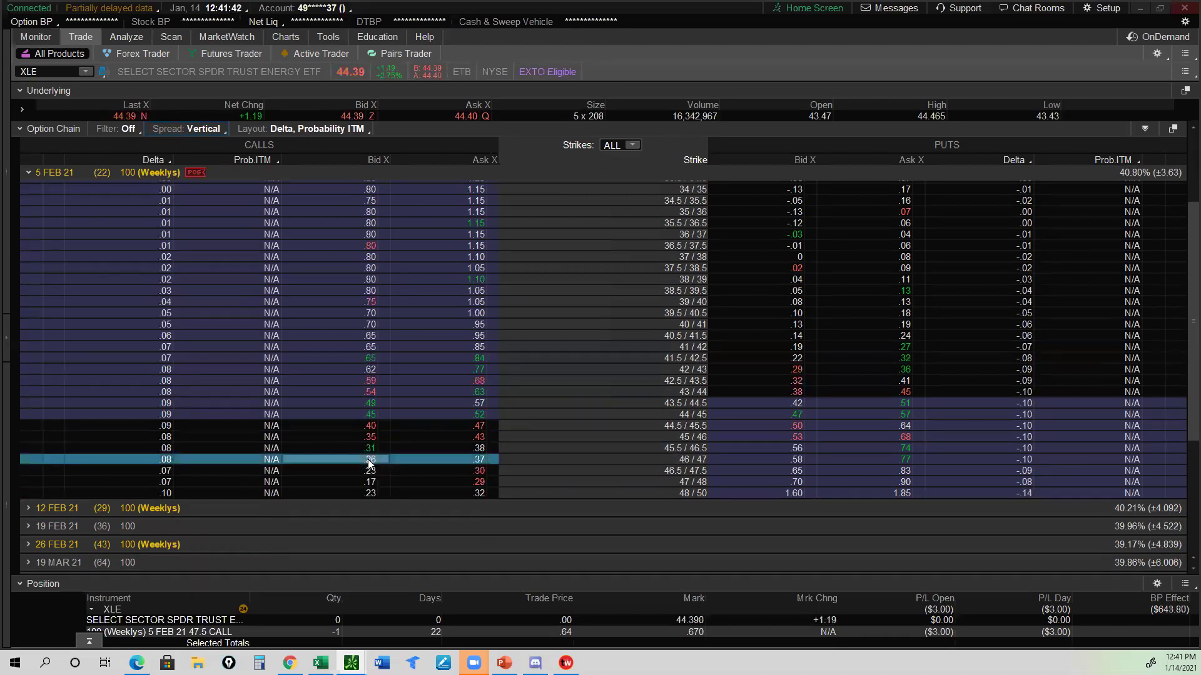